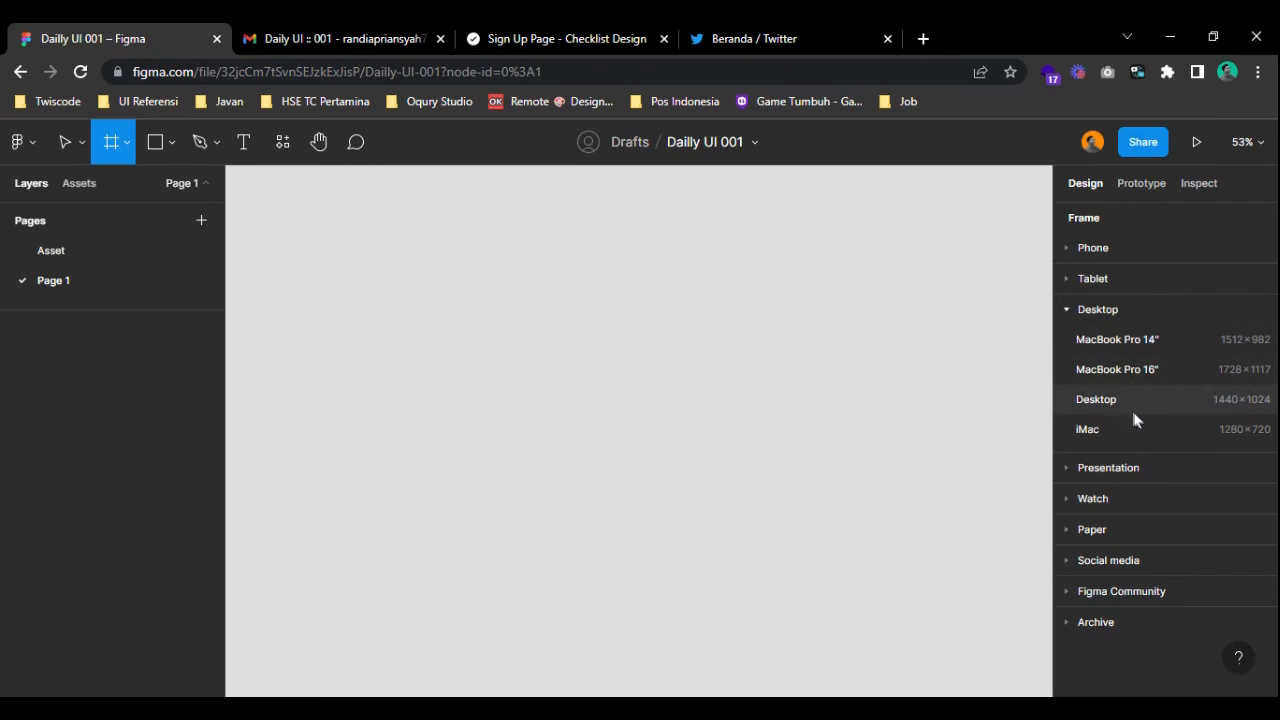
- Create a 1440×1024 Desktop frame and apply the Brand/Light color style to its fill
scroll(540, 345, up, 1)
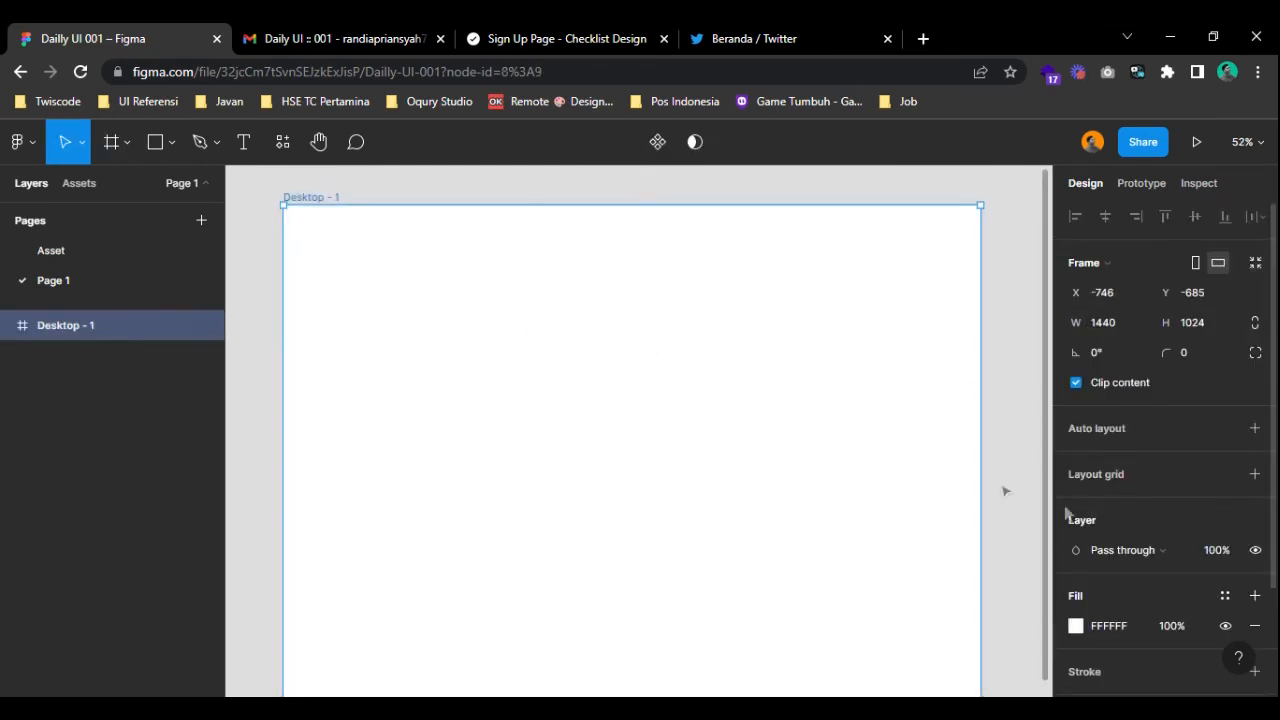
scroll(1144, 555, down, 3)
click(1225, 458)
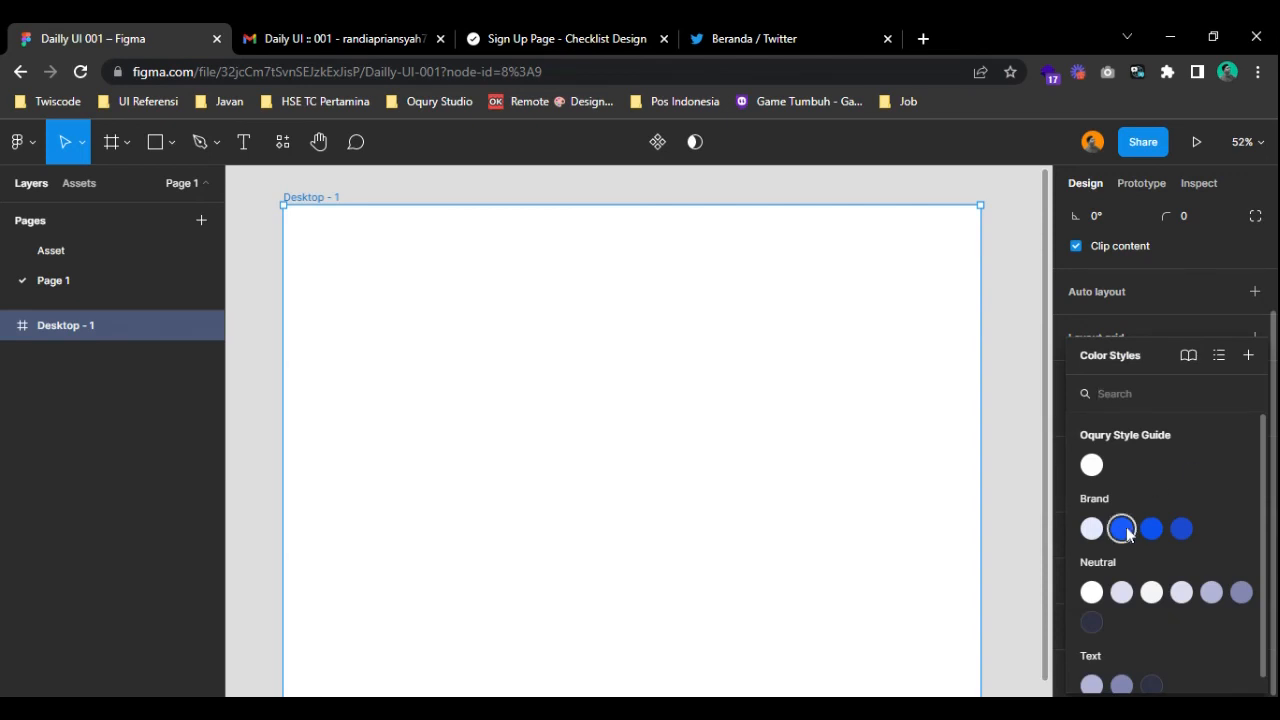
scroll(1110, 527, down, 1)
click(1092, 516)
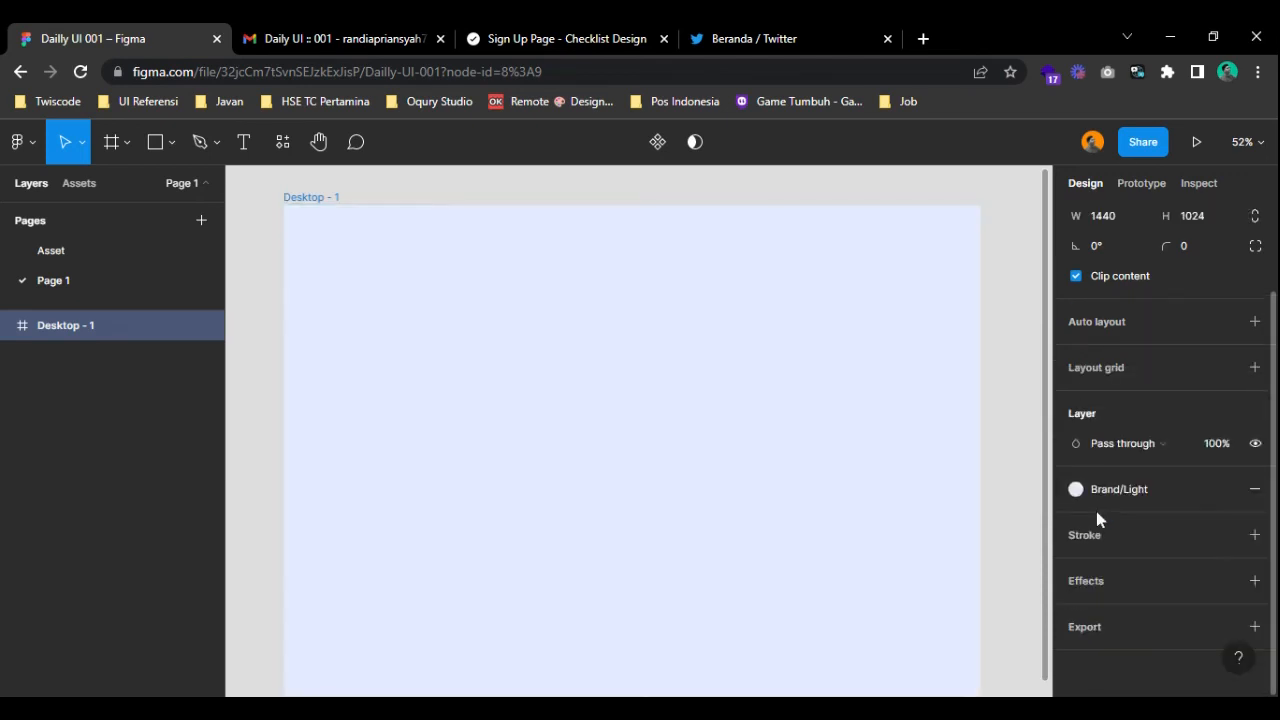
click(459, 195)
- Place a 100×100 rectangle in the desktop frame and stretch it vertically to the full 1024 height
click(160, 147)
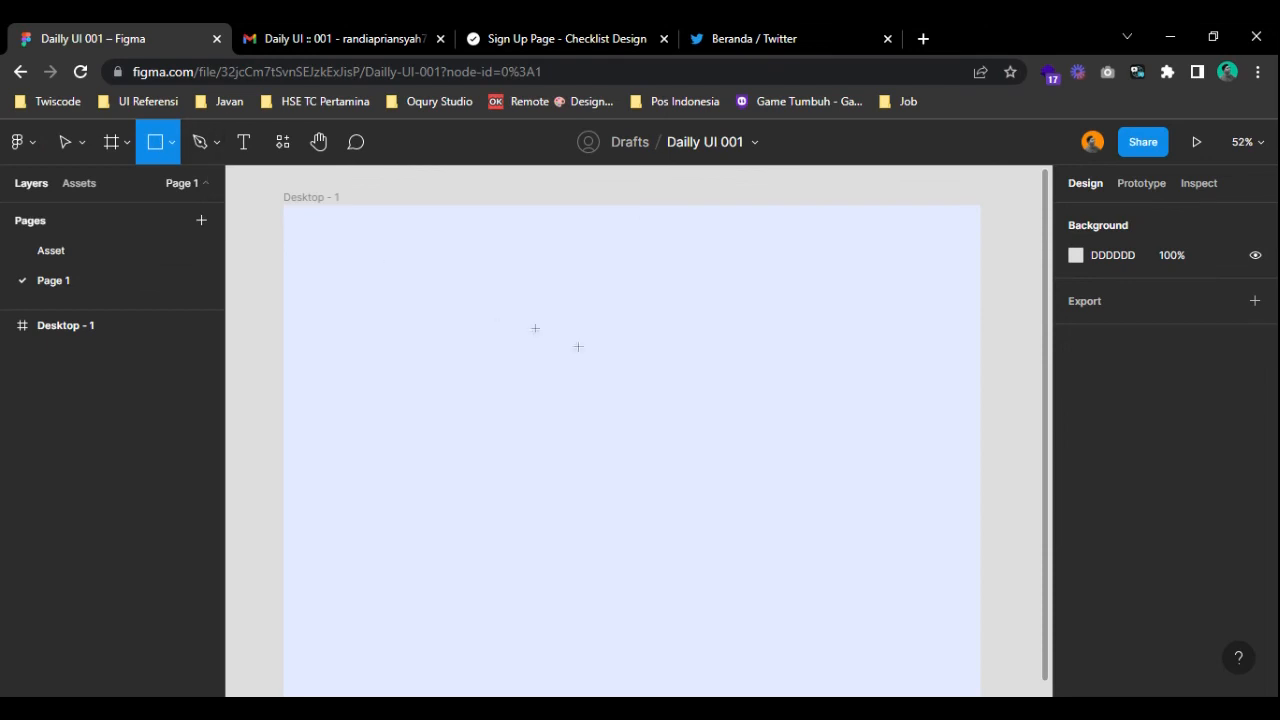
click(581, 348)
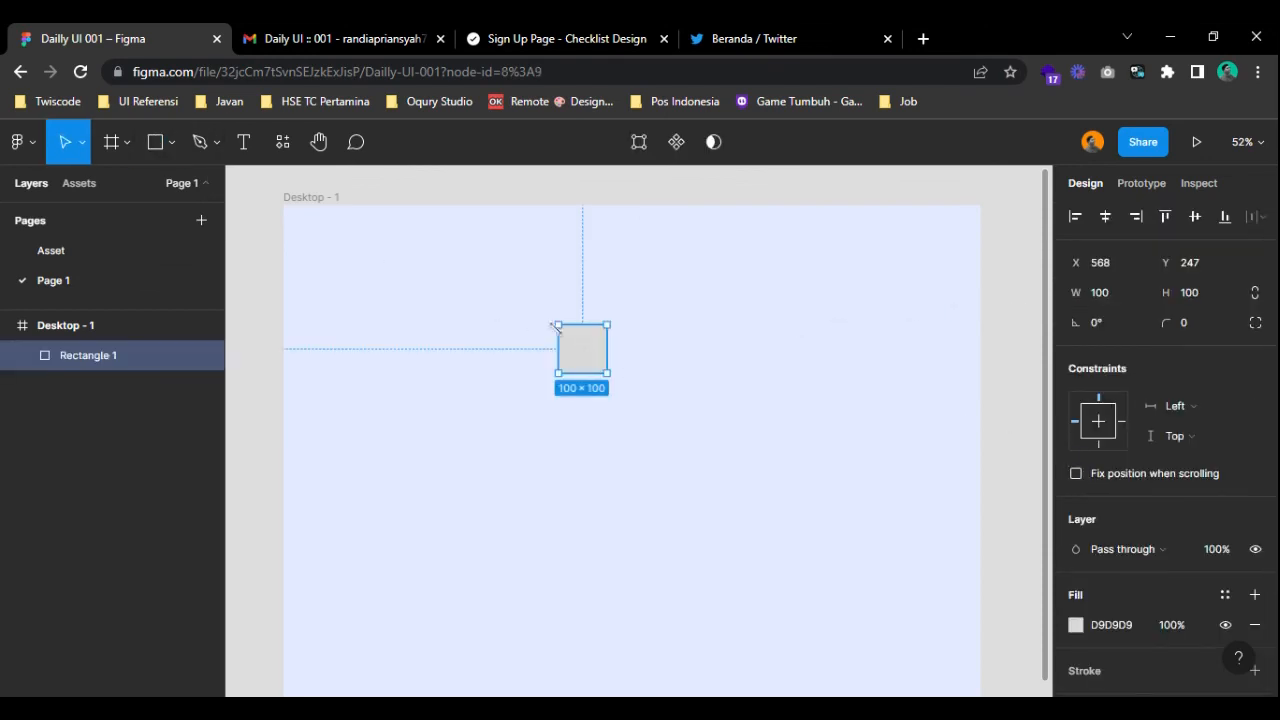
drag(572, 326, 573, 205)
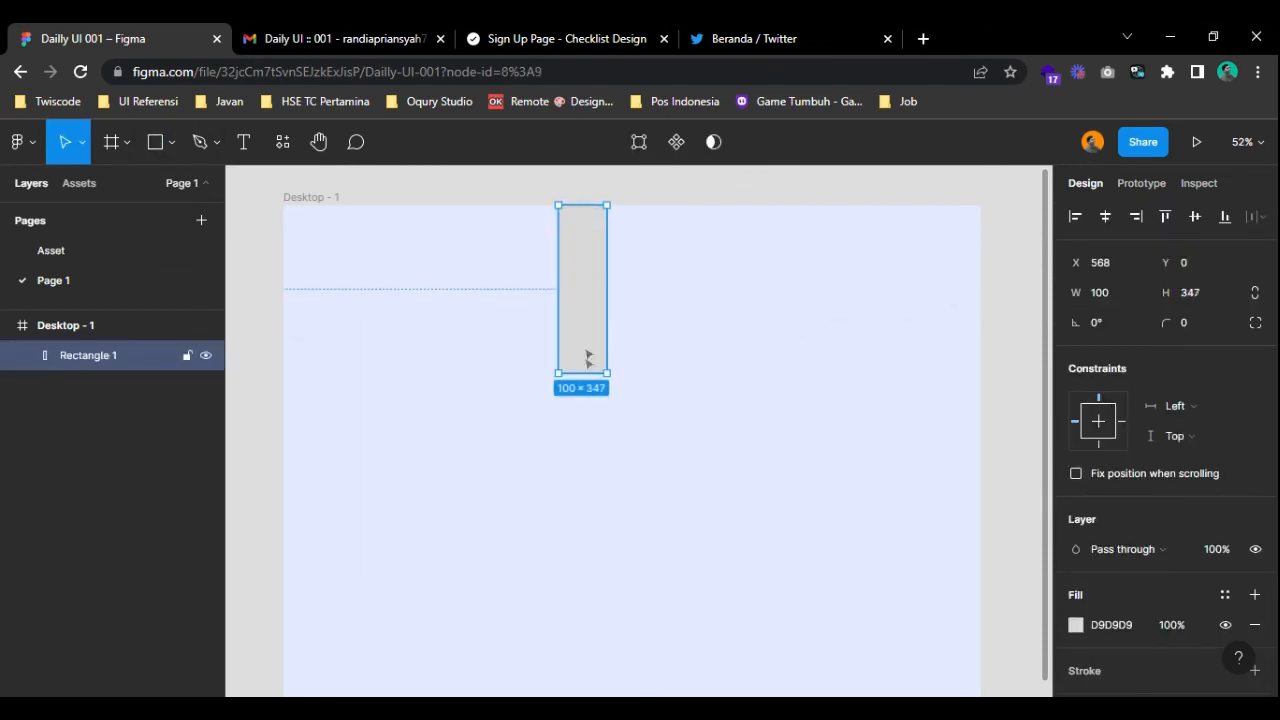
drag(584, 374, 598, 512)
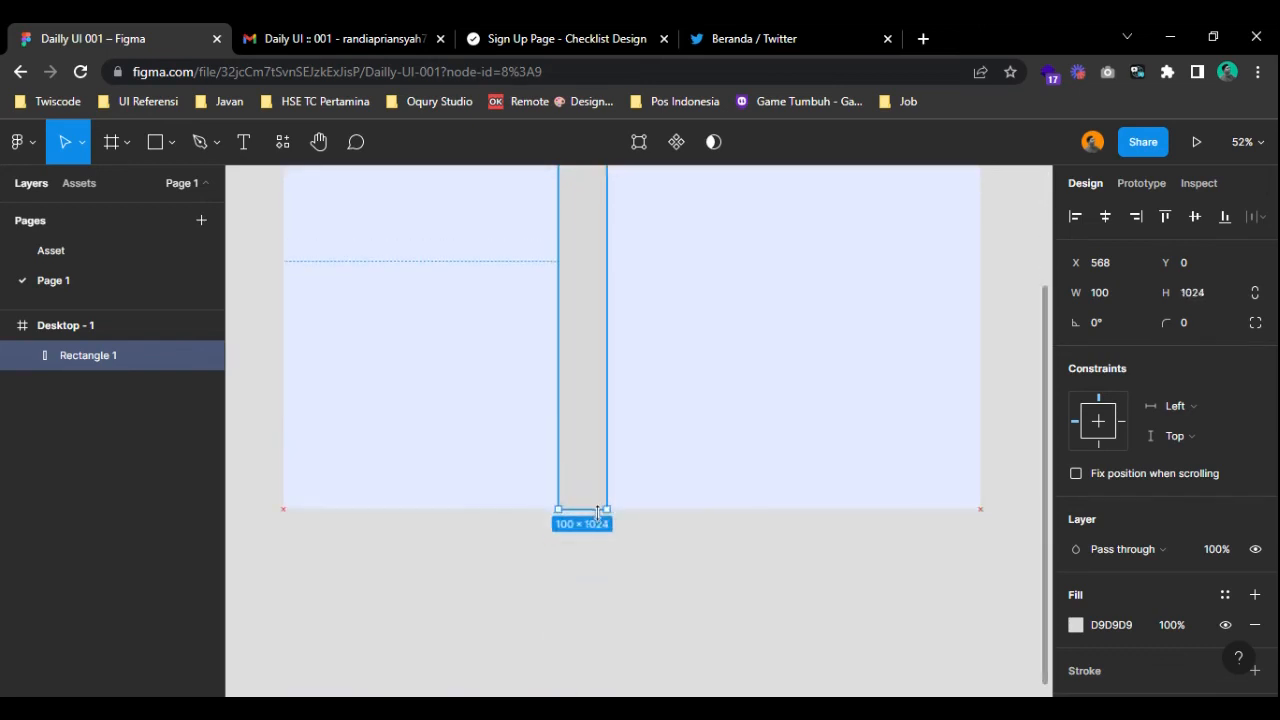
- Set the rectangle's width to 725 and extend its right side past the frame's edge to a width of 930
drag(746, 301, 704, 512)
click(1125, 291)
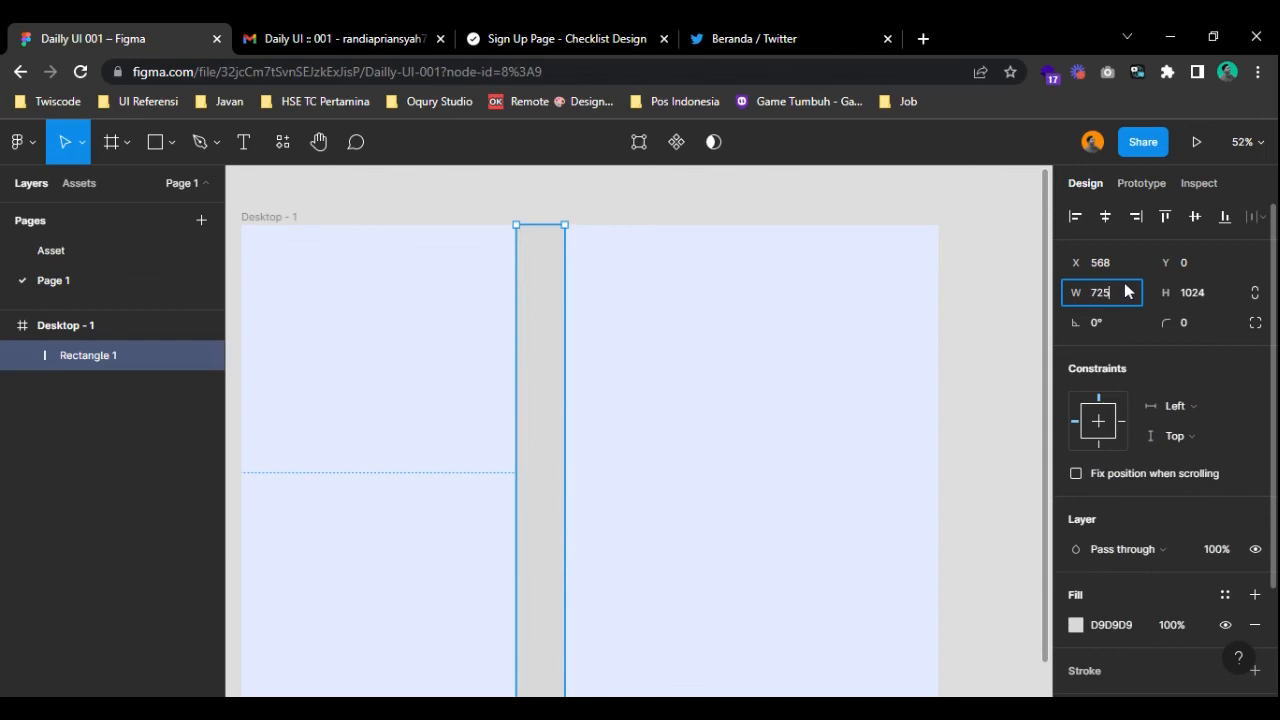
text(725)
key(Return)
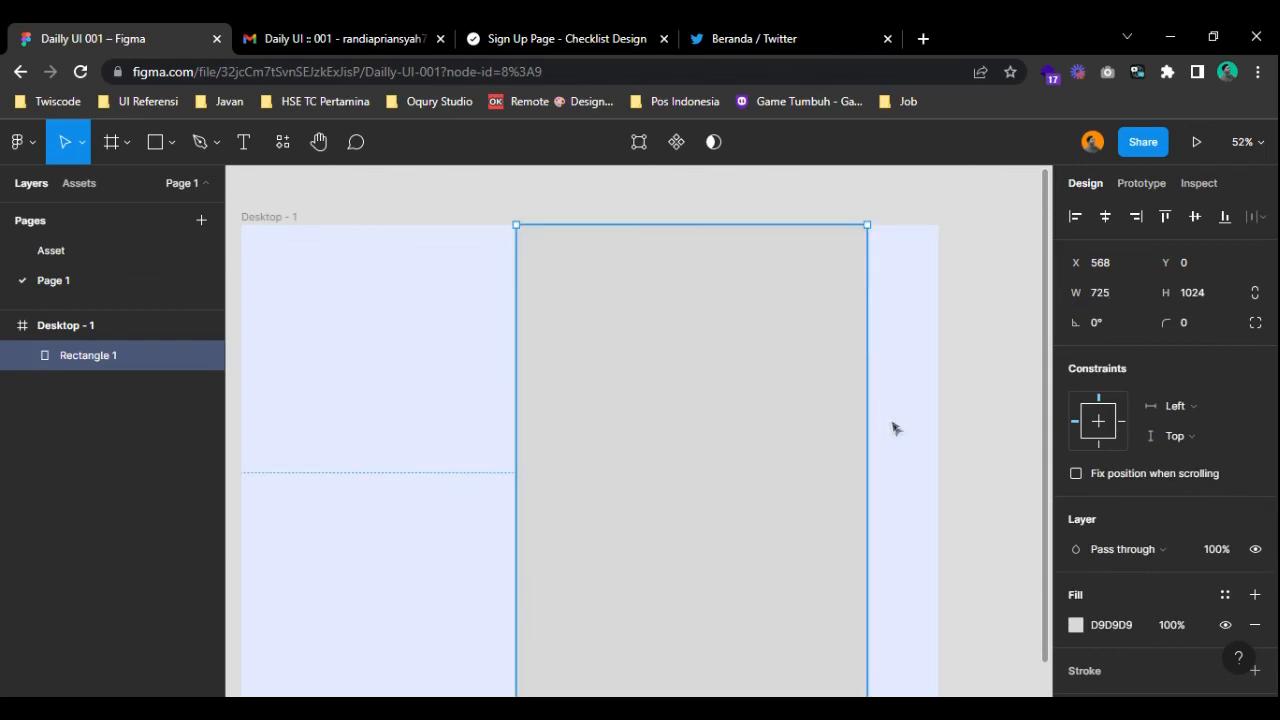
scroll(870, 415, down, 2)
scroll(846, 406, right, 2)
drag(799, 404, 894, 403)
scroll(743, 374, left, 2)
drag(756, 378, 731, 391)
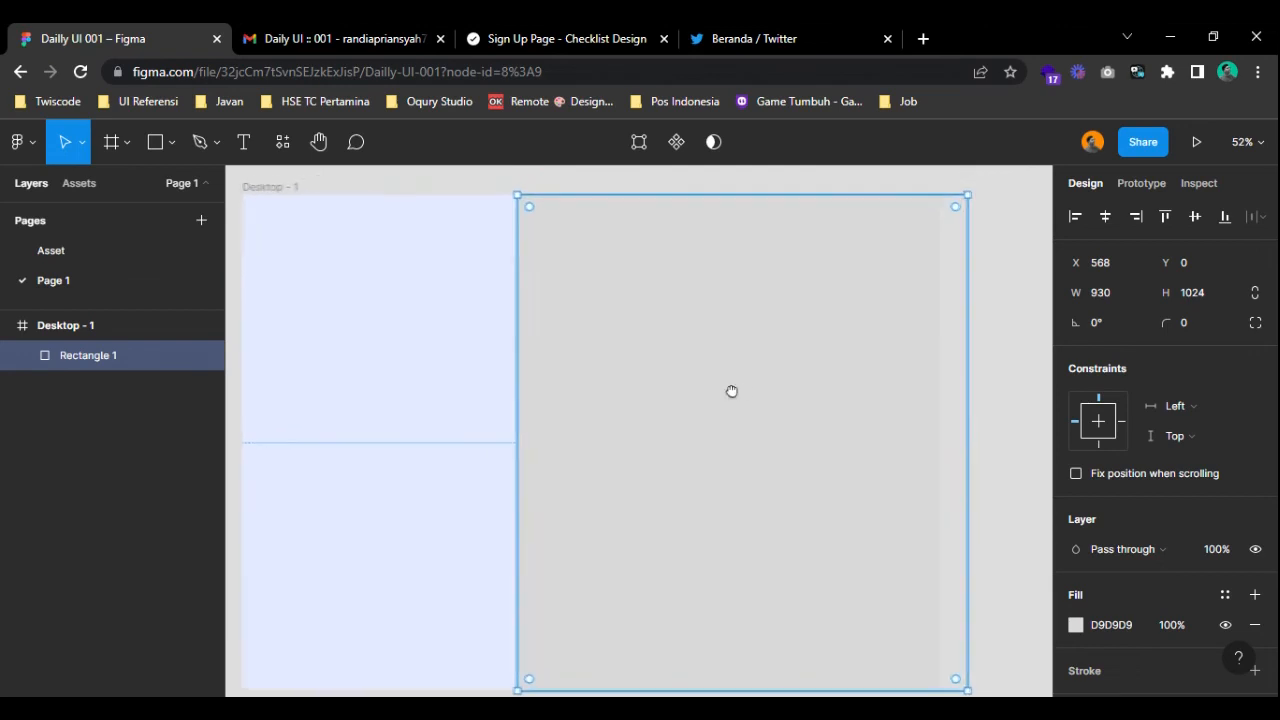
- Round the rectangle's corners to 50 and fill it with the white Typeface - Inter color style
click(1190, 338)
text(50)
key(Return)
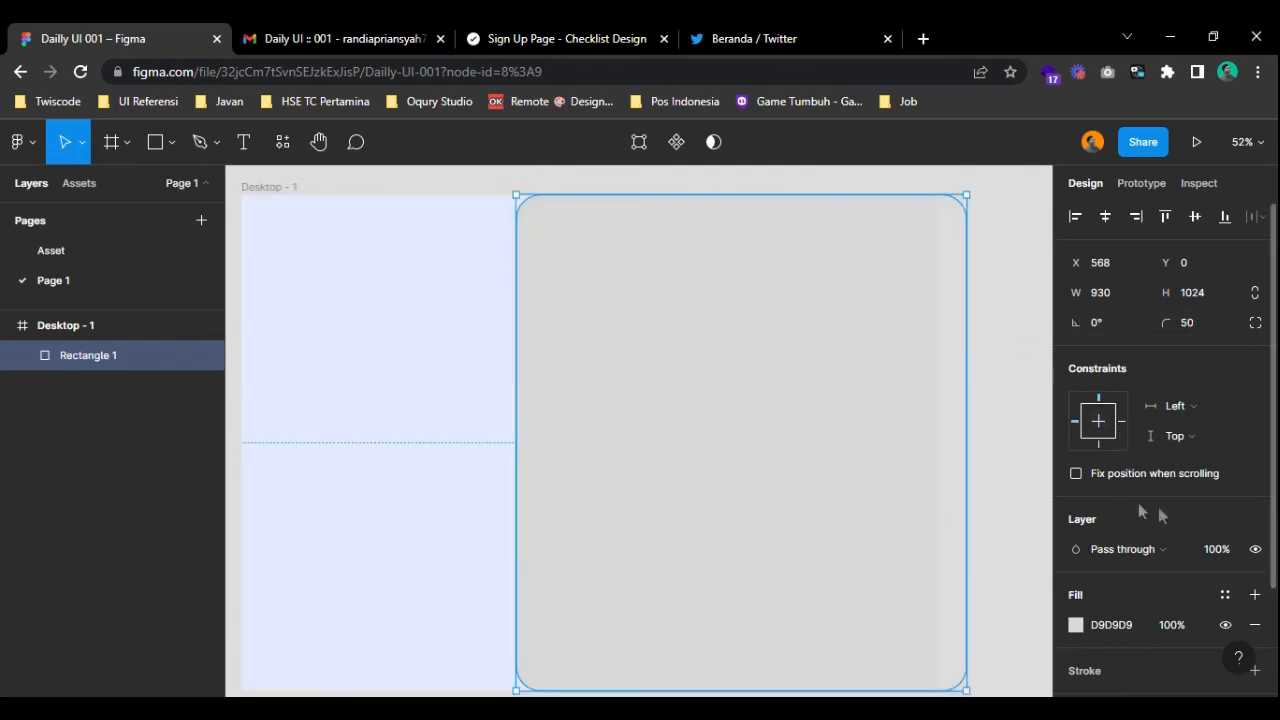
click(1226, 594)
click(1096, 423)
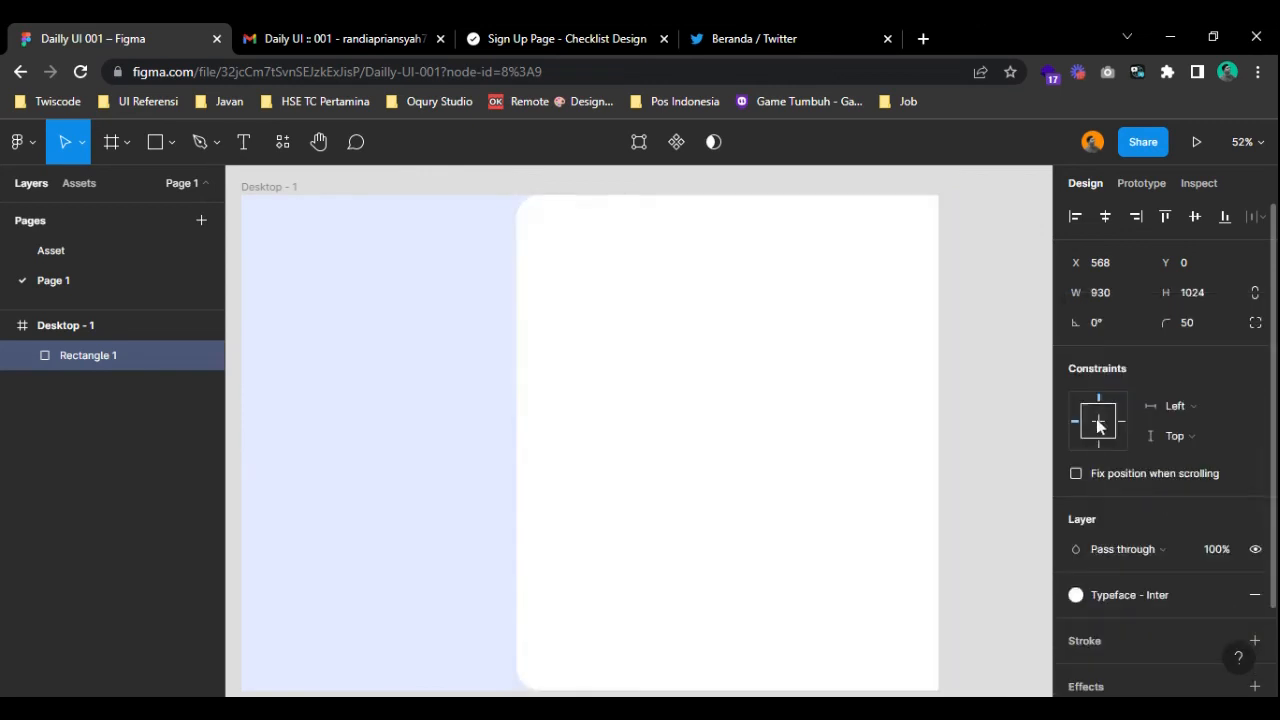
click(989, 354)
drag(683, 320, 726, 324)
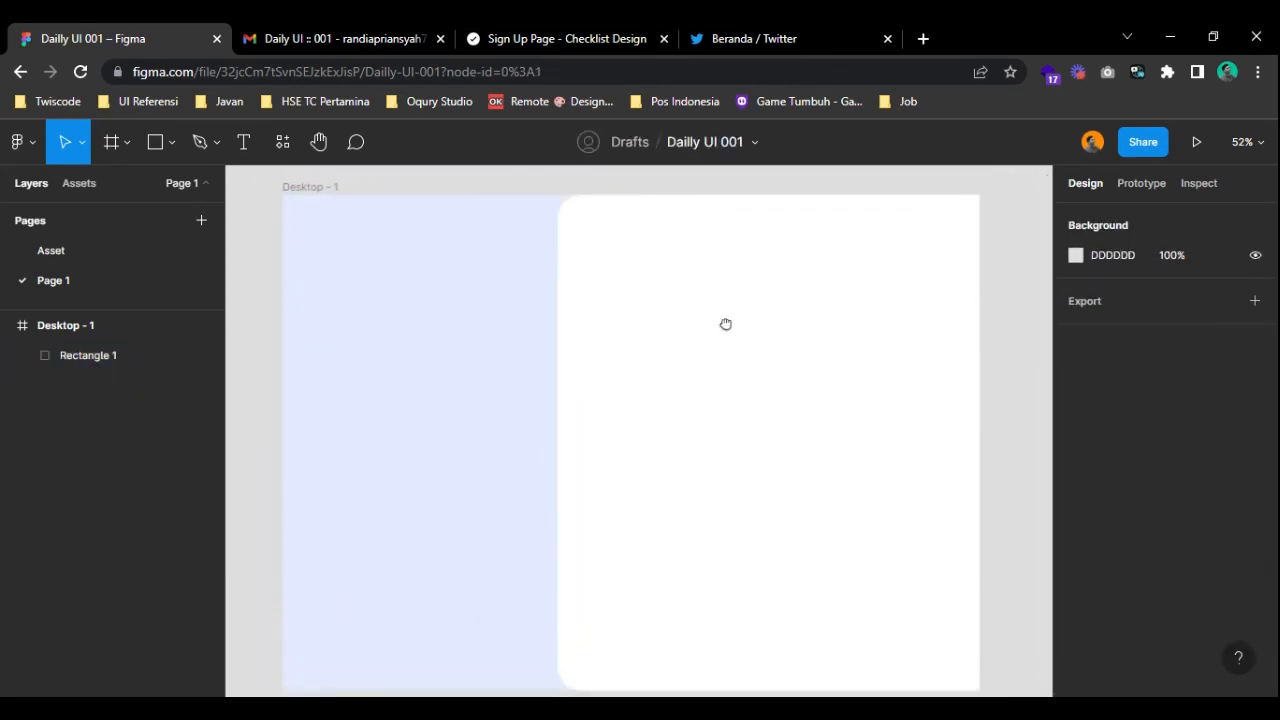
- Copy the Coins_Two Color illustration from the Asset page and paste it into the desktop frame on Page 1
click(50, 251)
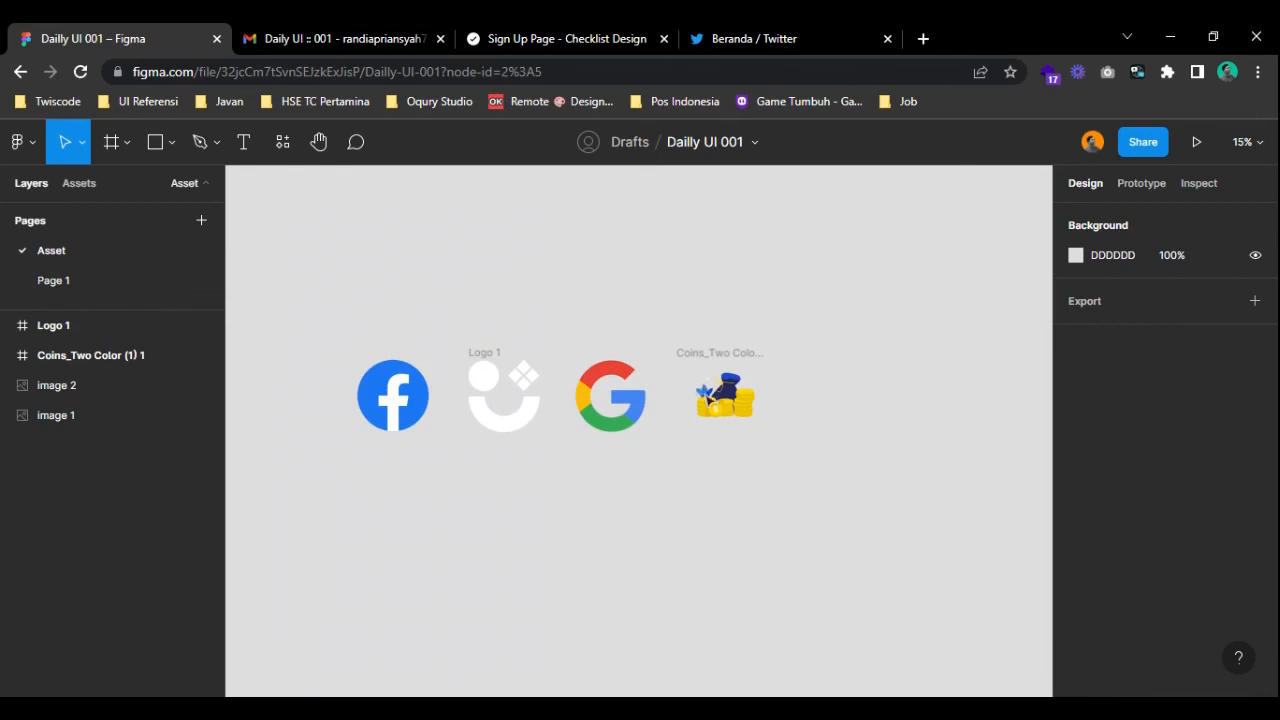
click(716, 355)
click(116, 287)
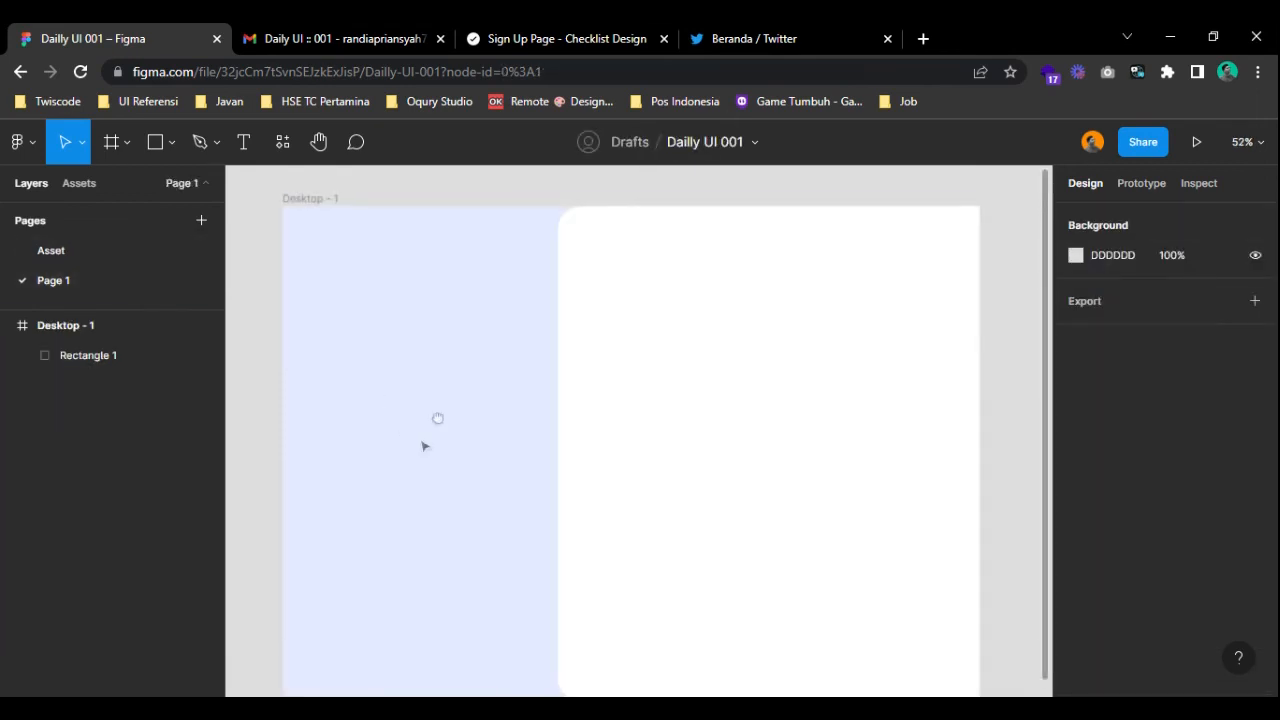
key(ctrl+v)
scroll(470, 400, up, 2)
- Enlarge the coins illustration to about 821×619 and position it at about X 16, Y 292, overlapping the white panel
drag(476, 425, 369, 372)
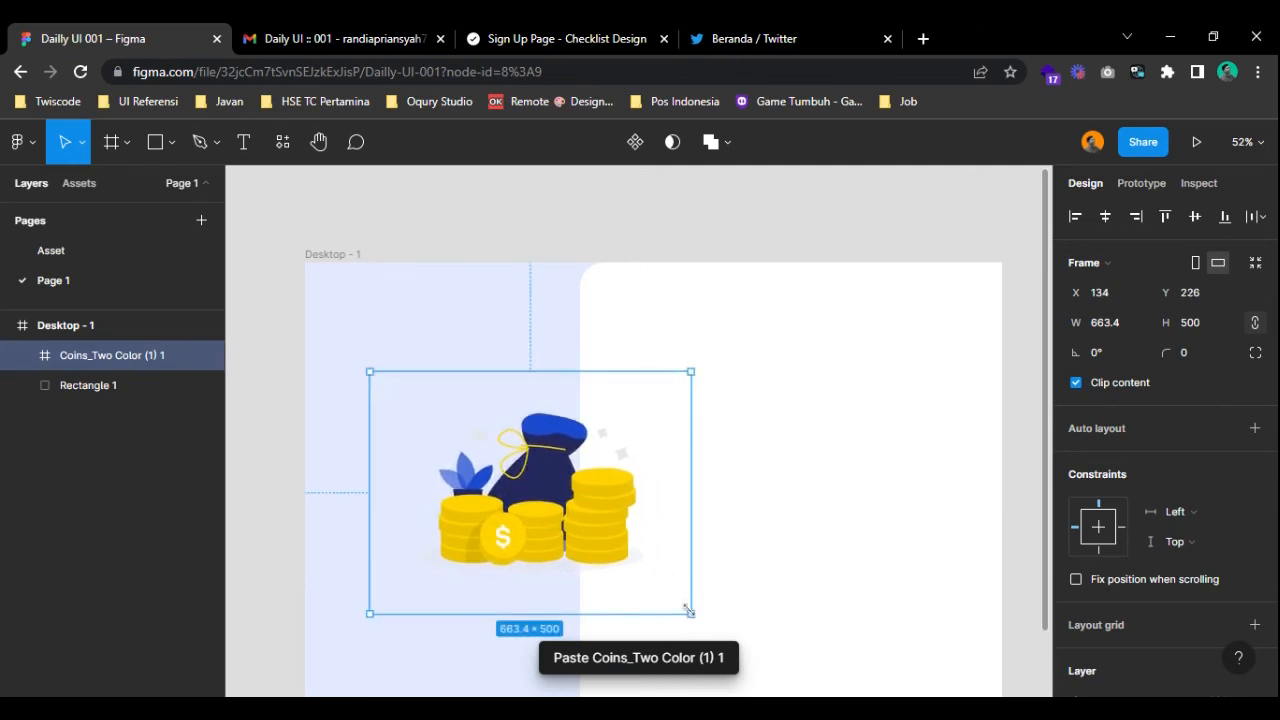
drag(689, 611, 766, 670)
drag(583, 487, 585, 326)
drag(621, 239, 549, 392)
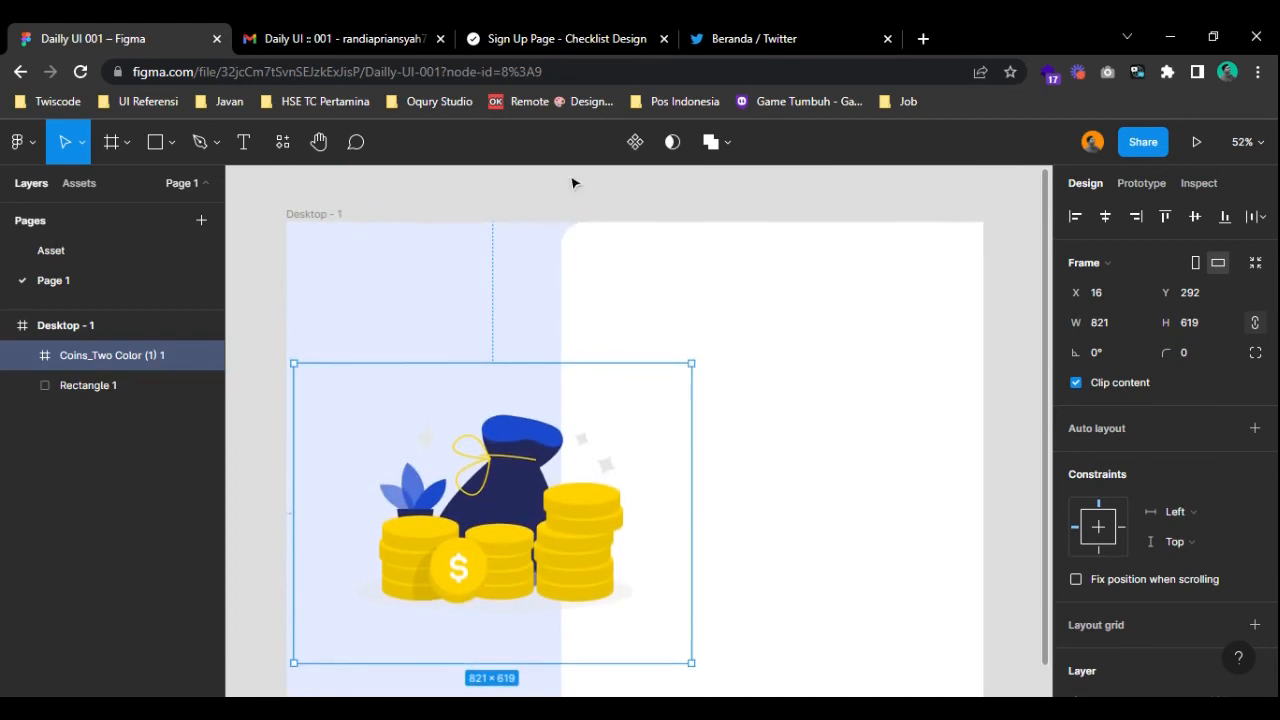
click(573, 182)
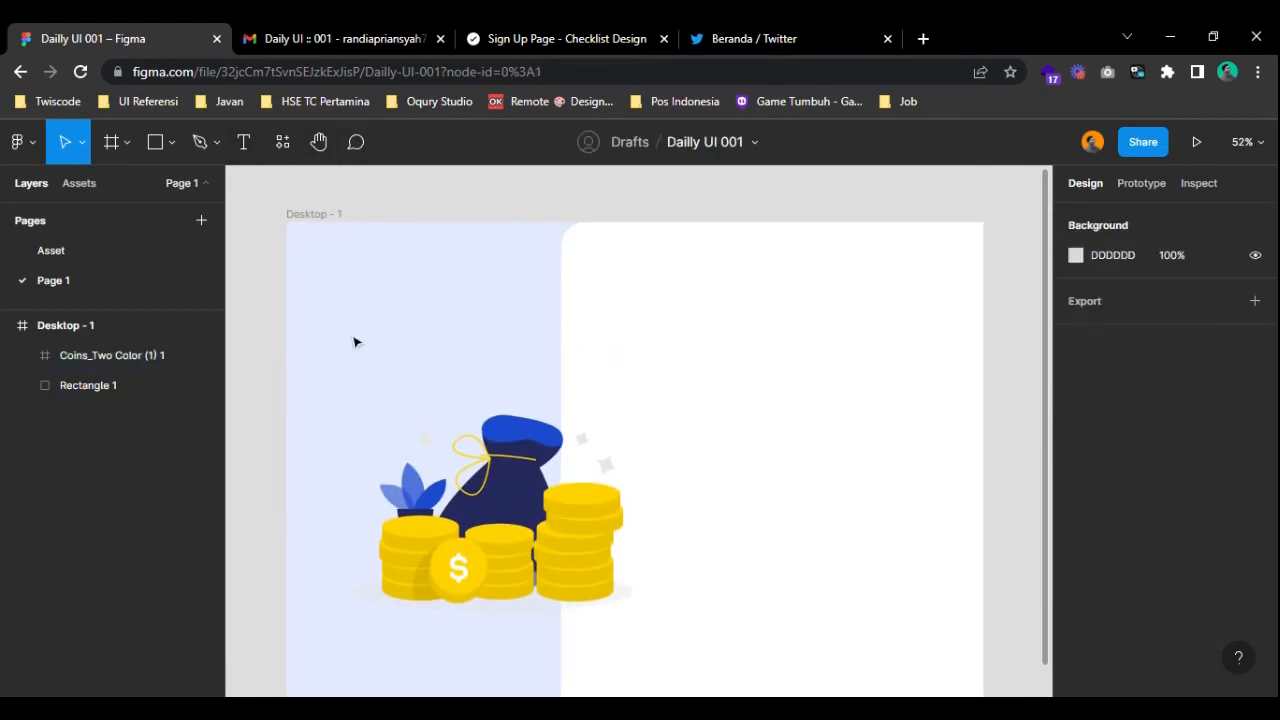
- Add the text "Ayo Nabung" above the illustration in the Heading 1 text style
click(243, 141)
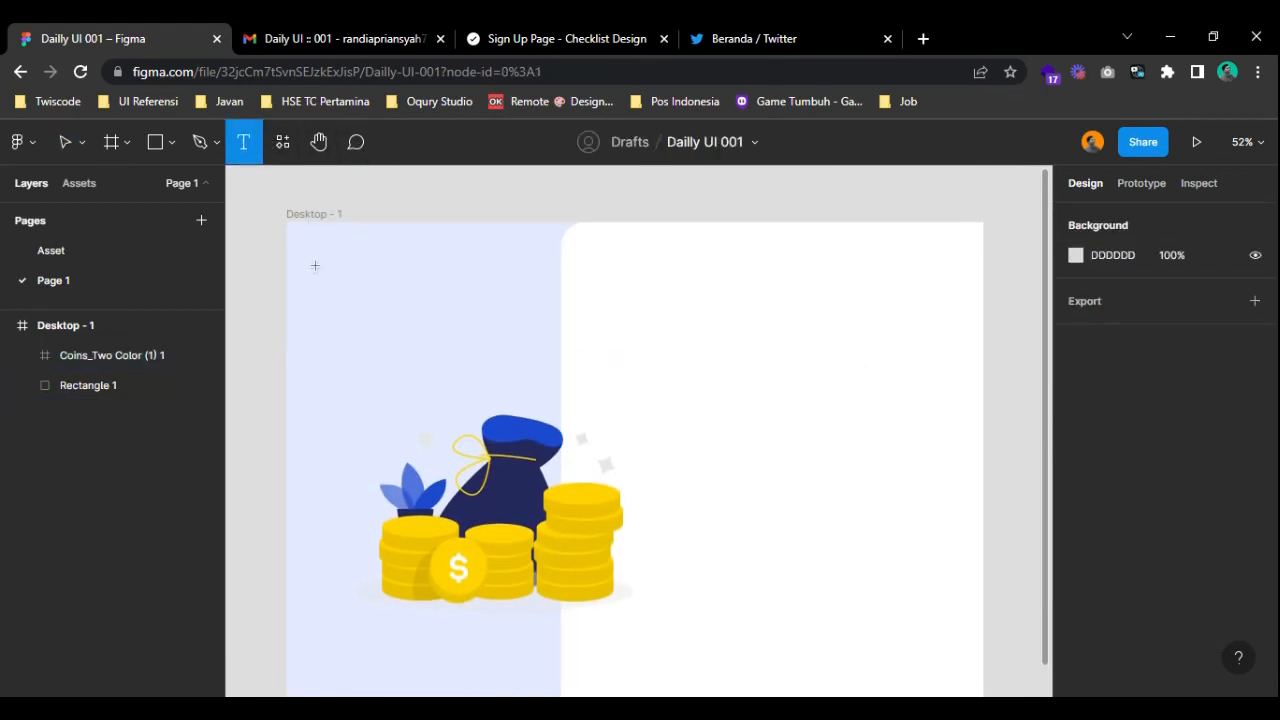
click(315, 266)
text(Ayo Nabun)
key(Escape)
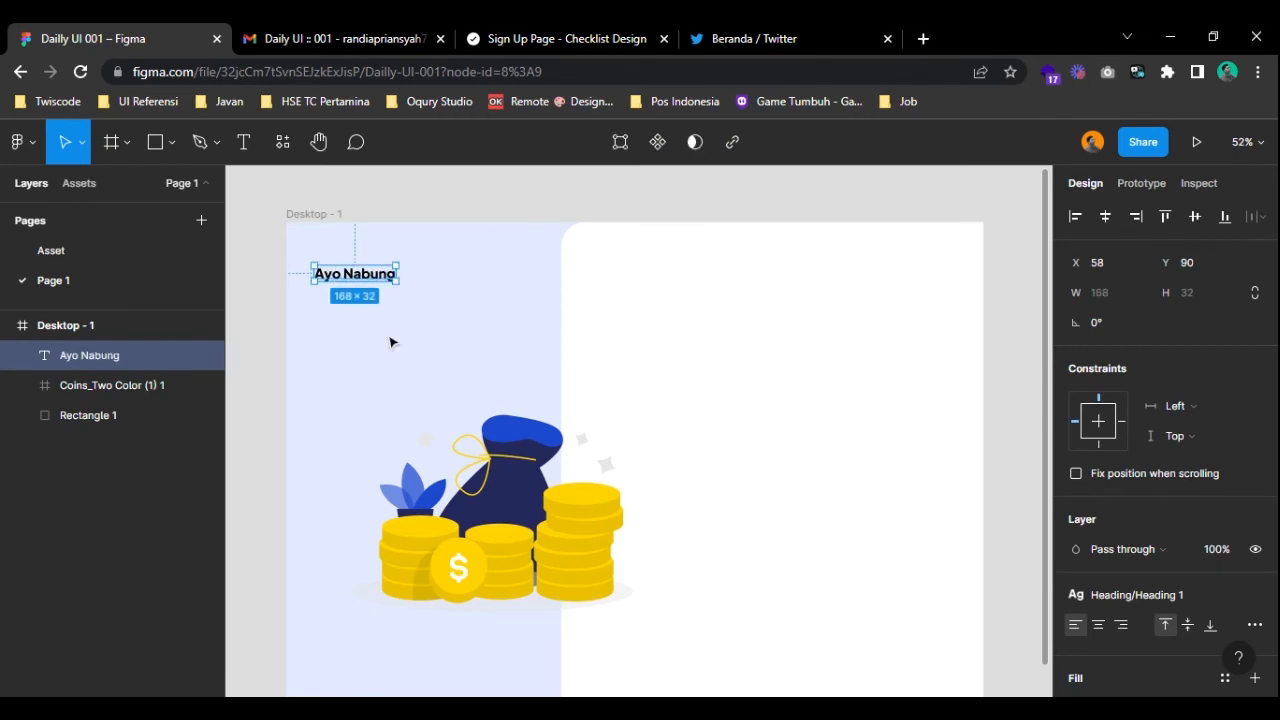
click(1200, 593)
click(1143, 456)
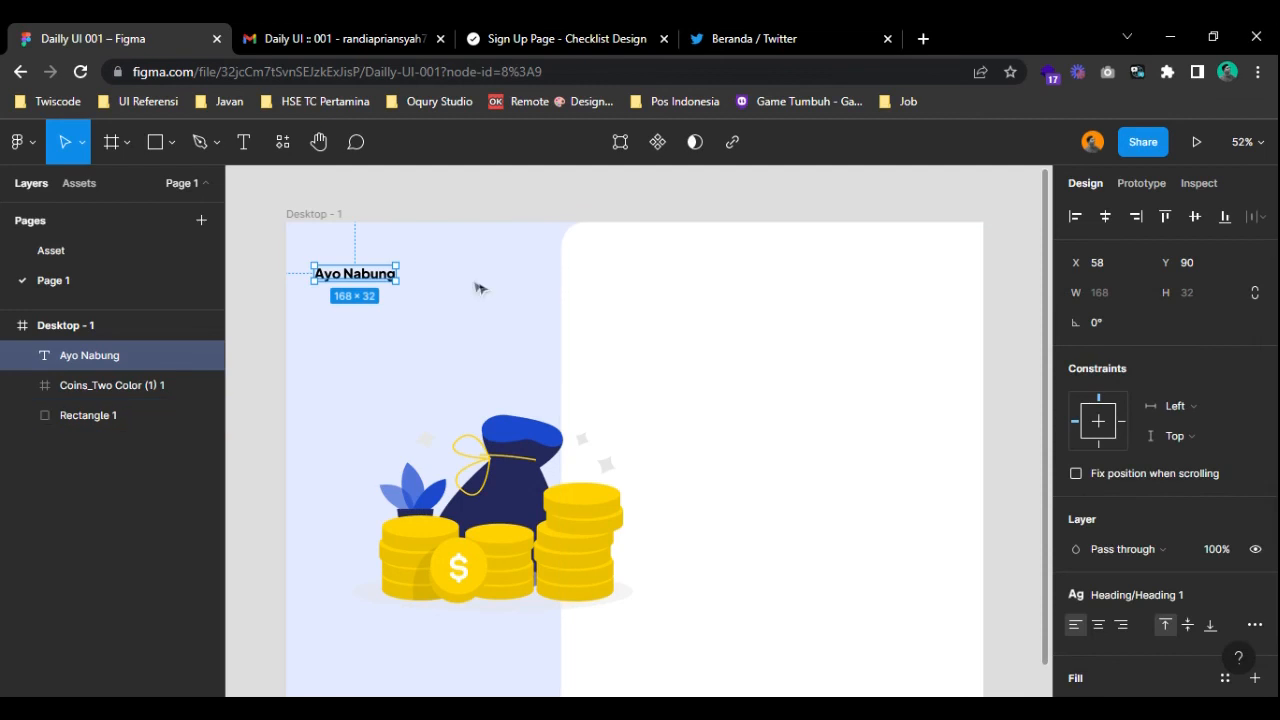
- Move the "Ayo Nabung" heading slightly down and place a copy of it directly below
drag(355, 278, 366, 323)
key(ctrl+c)
key(ctrl+v)
- Style the lower text as Link/Medium and change it to "Dengan Menabung, Anda akan jadi Manusia yang paling beruntung di dunia. Ayo coba Nabung Sekarang!!"
click(1180, 596)
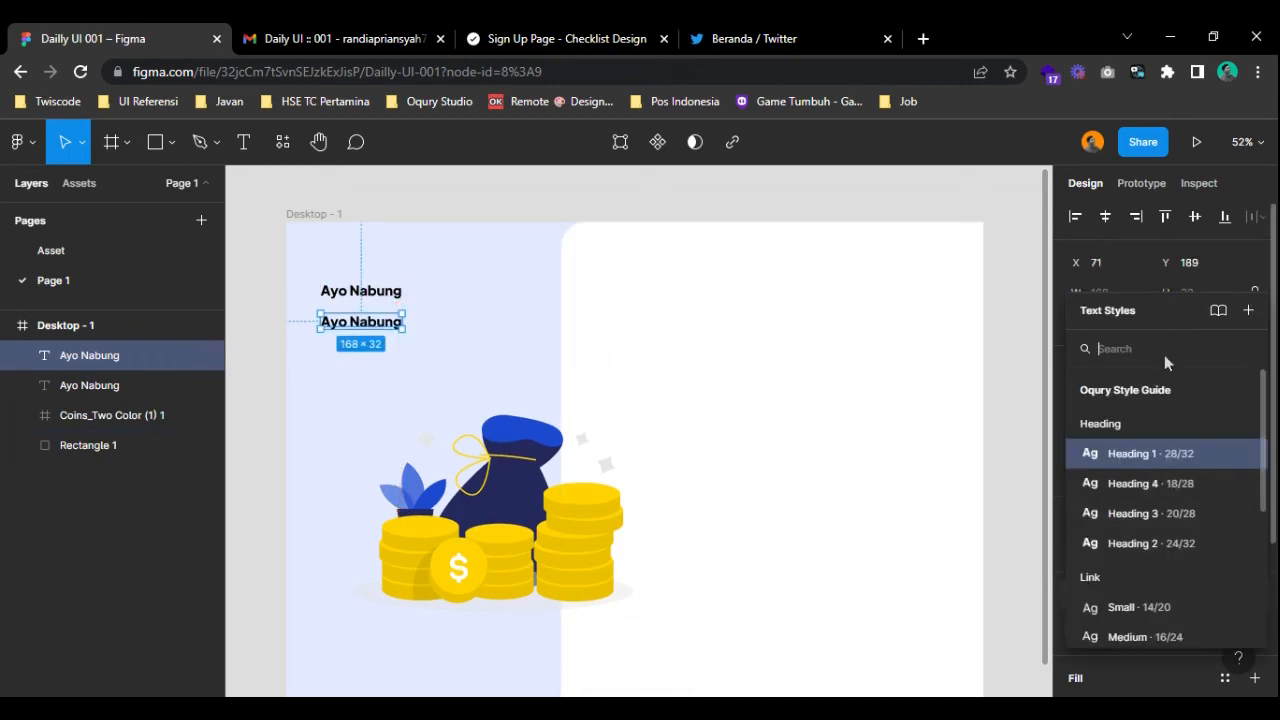
scroll(1163, 492, down, 3)
click(1165, 483)
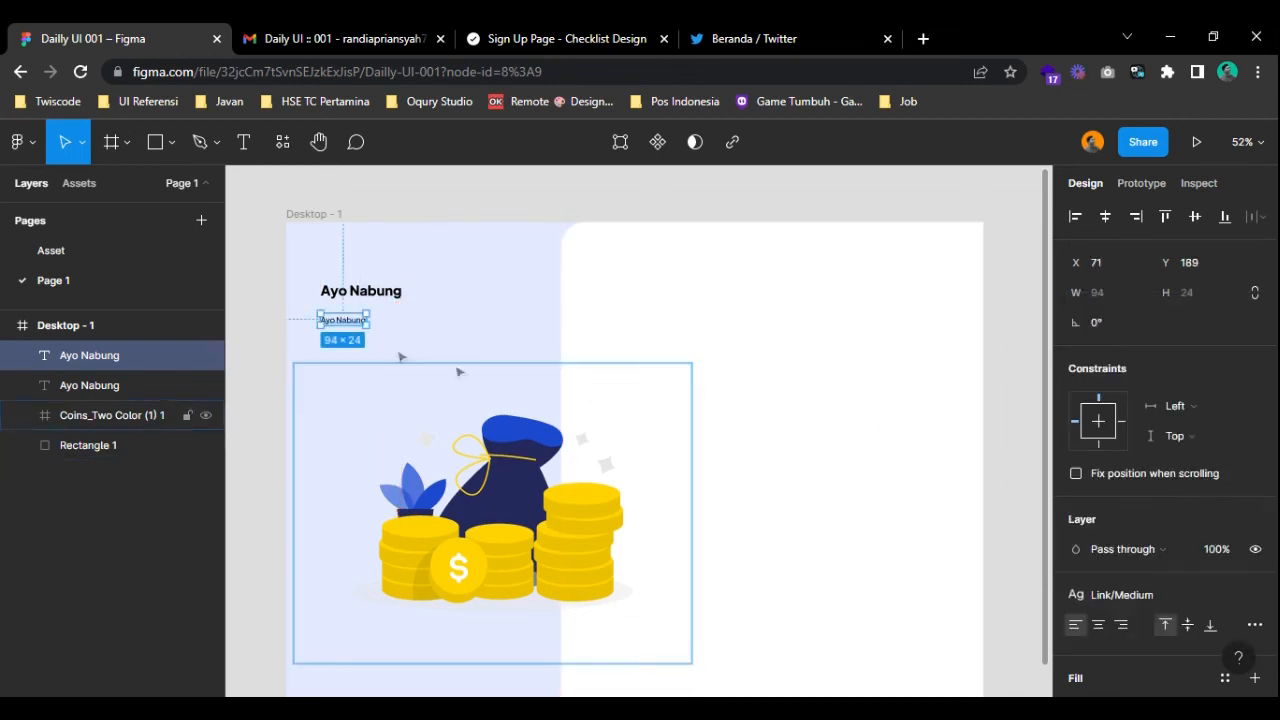
double_click(344, 321)
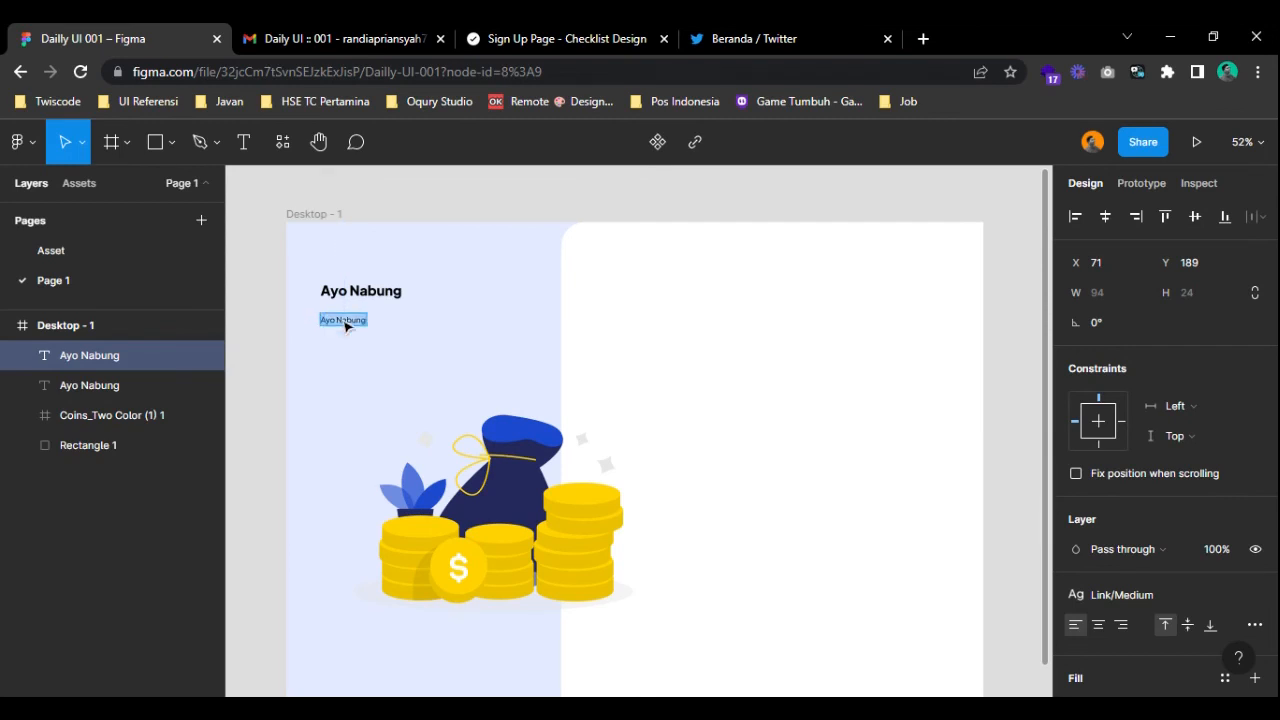
text(F)
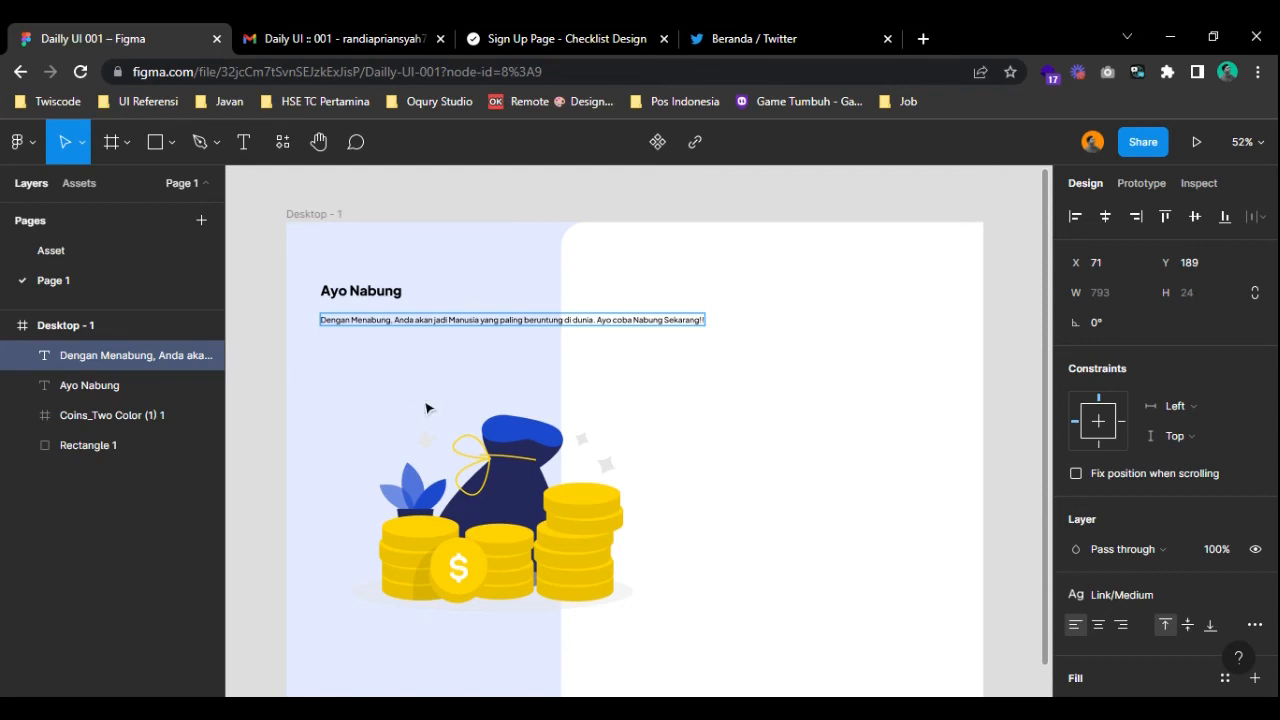
- Combine the heading and the description into one vertical auto layout frame and select that frame
shift+click(345, 292)
key(shift+a)
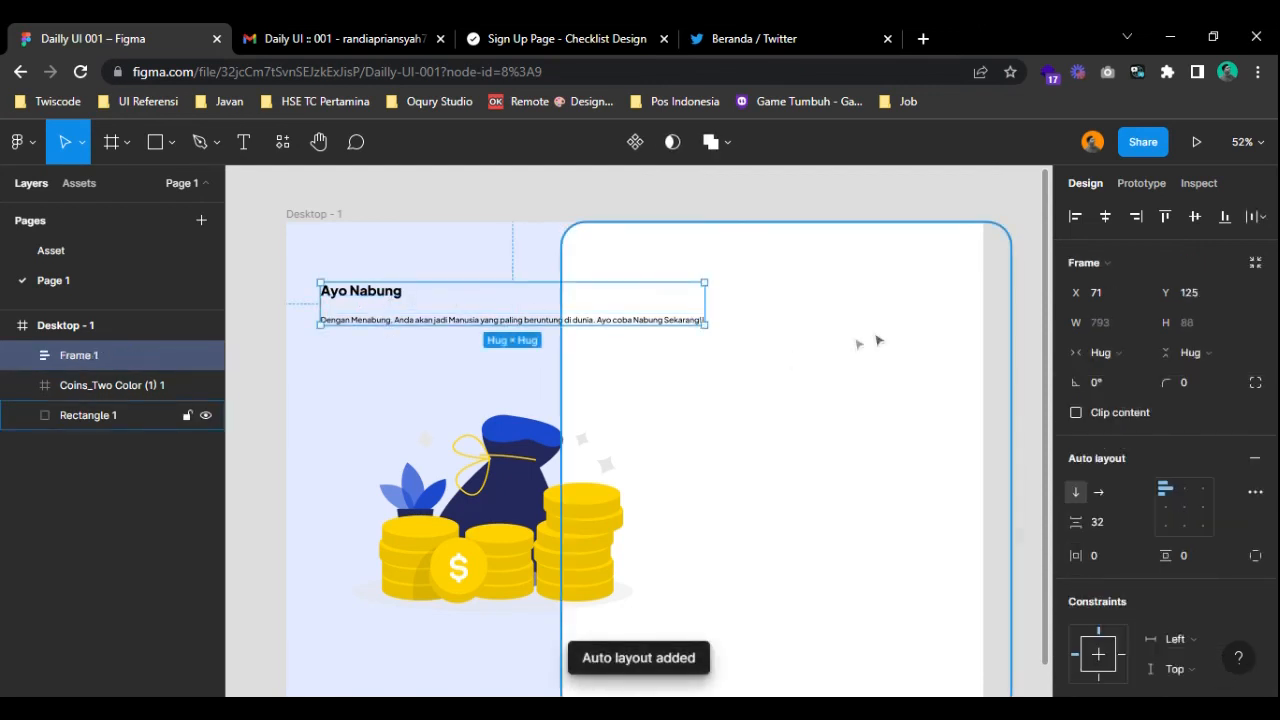
click(765, 356)
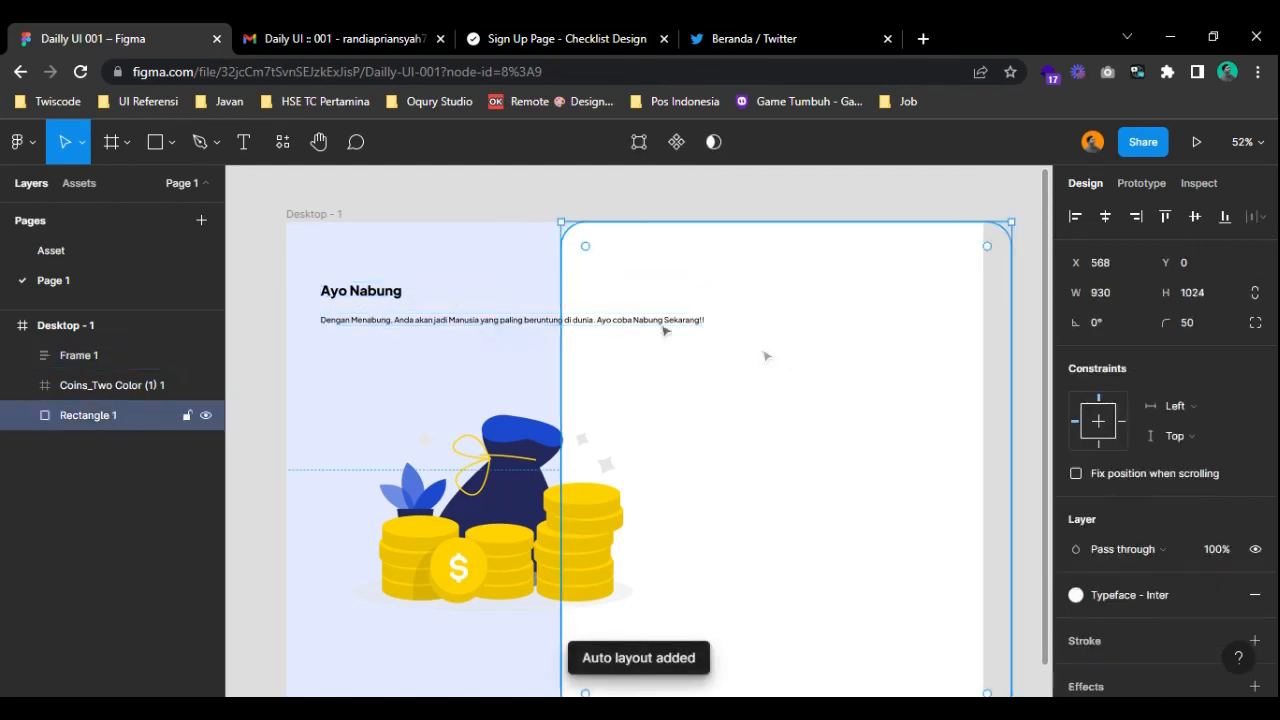
click(702, 310)
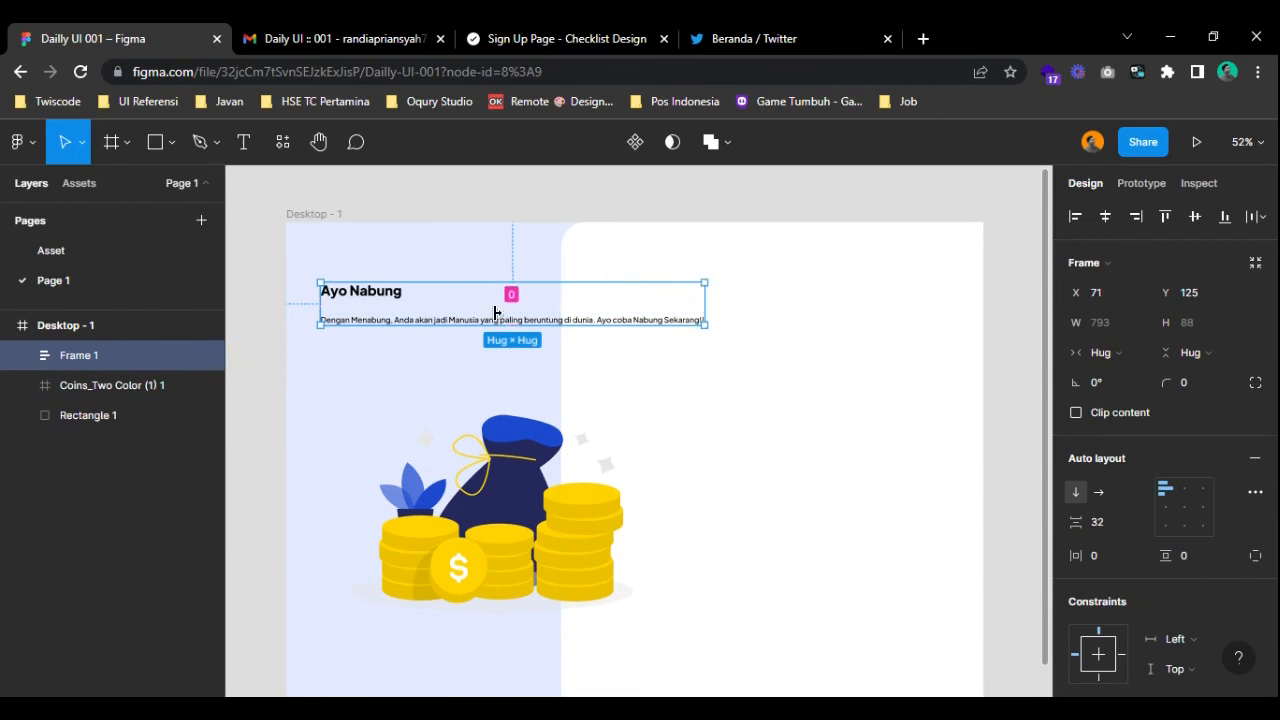
click(640, 322)
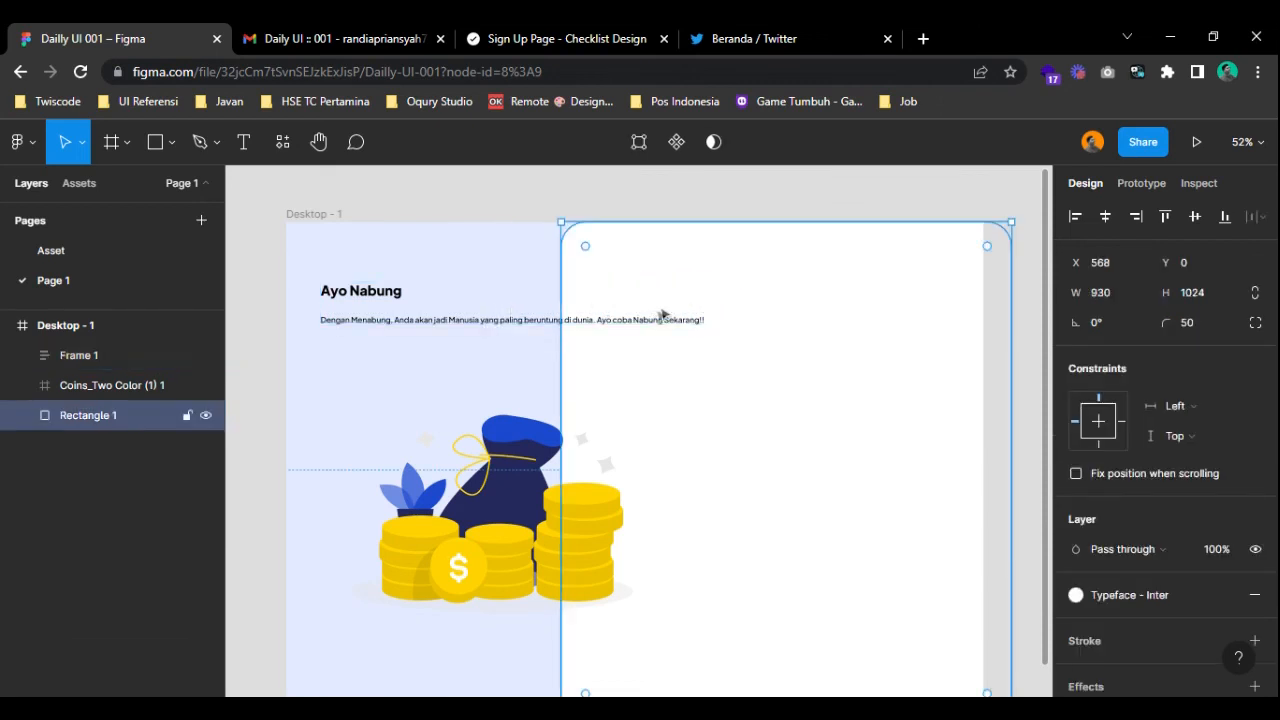
click(600, 305)
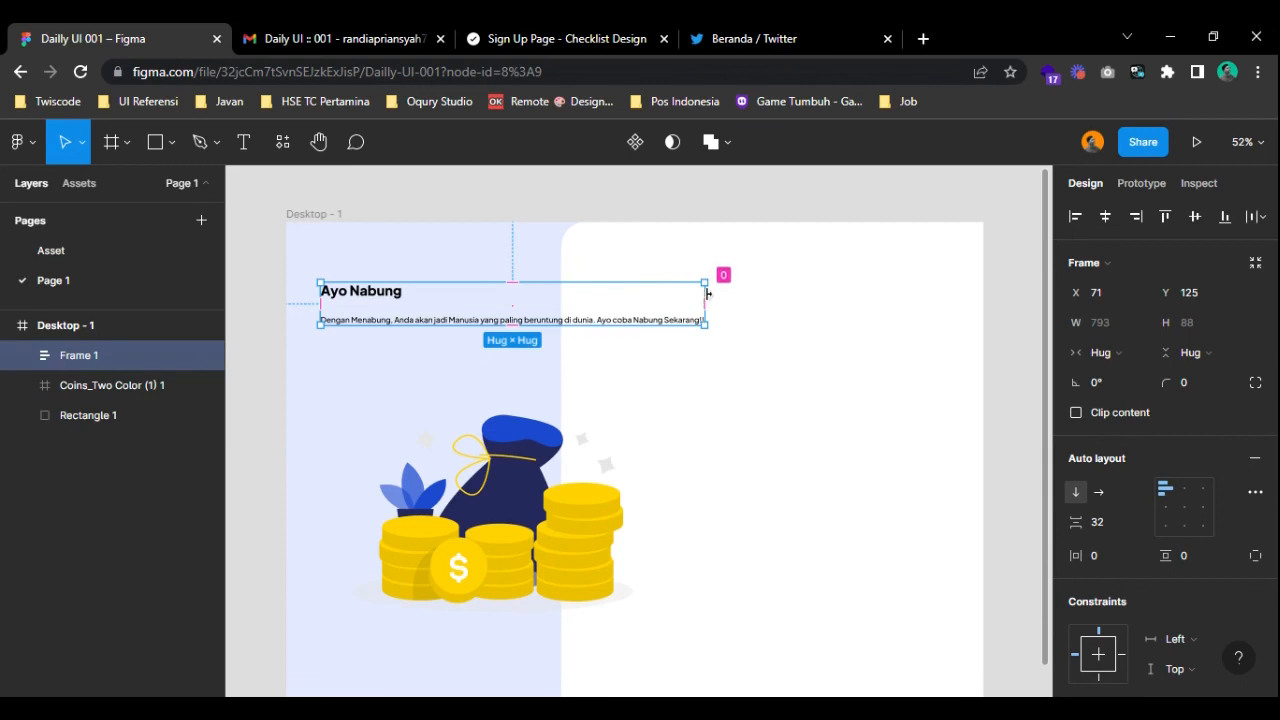
- Narrow the auto layout frame to a width of 434 and make the description text wrap within it
drag(707, 291, 530, 291)
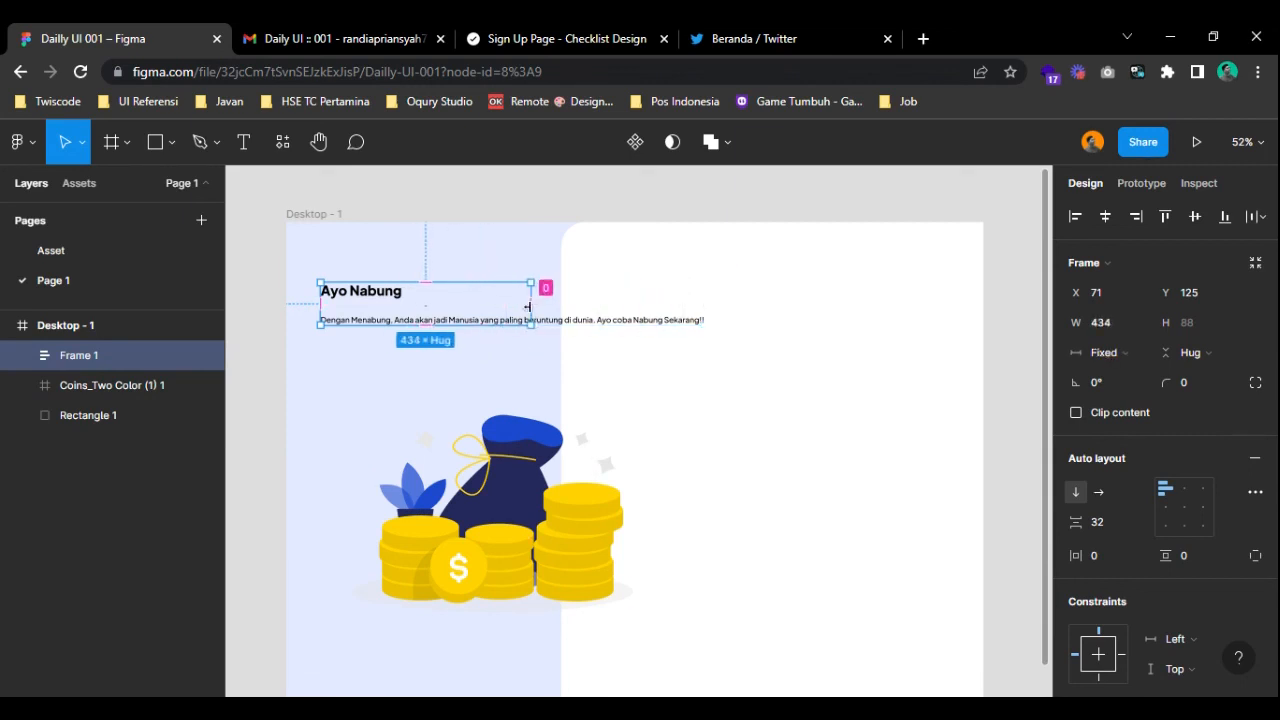
click(521, 320)
click(1090, 322)
click(1065, 342)
key(Escape)
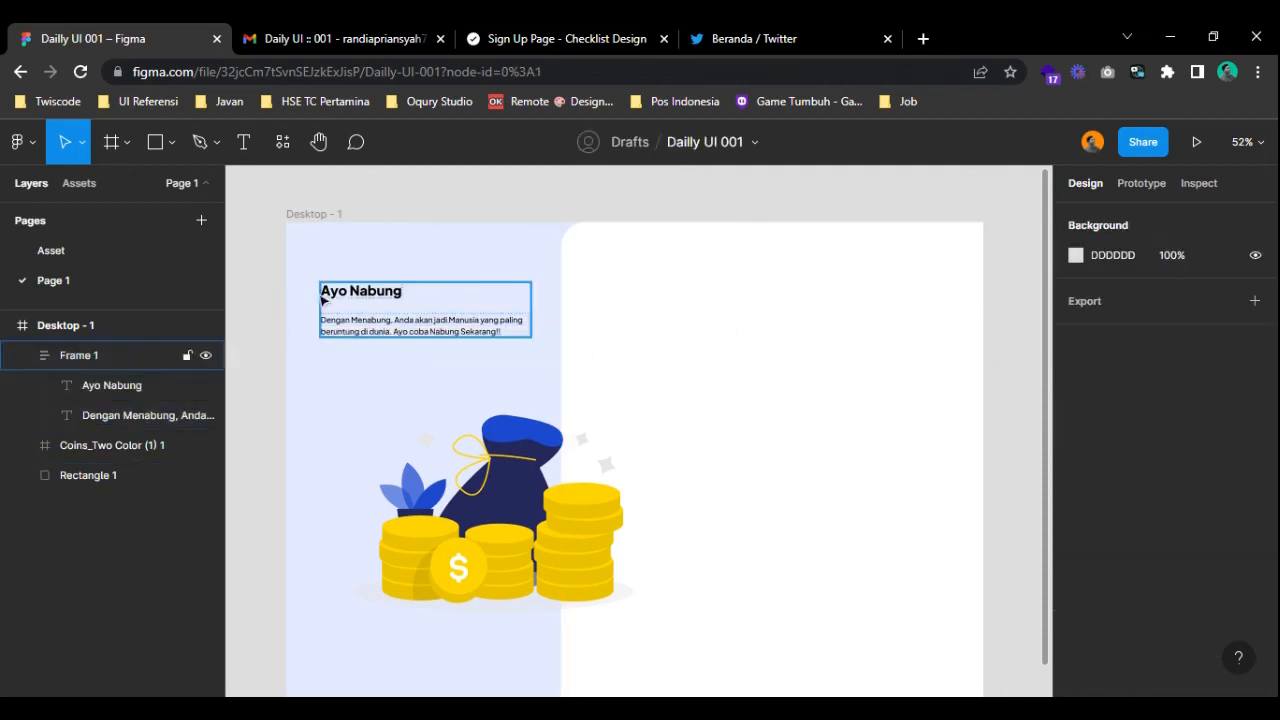
- Set the spacing between the heading and the description in the auto layout frame to 16
click(322, 299)
click(1125, 526)
text(16)
key(Return)
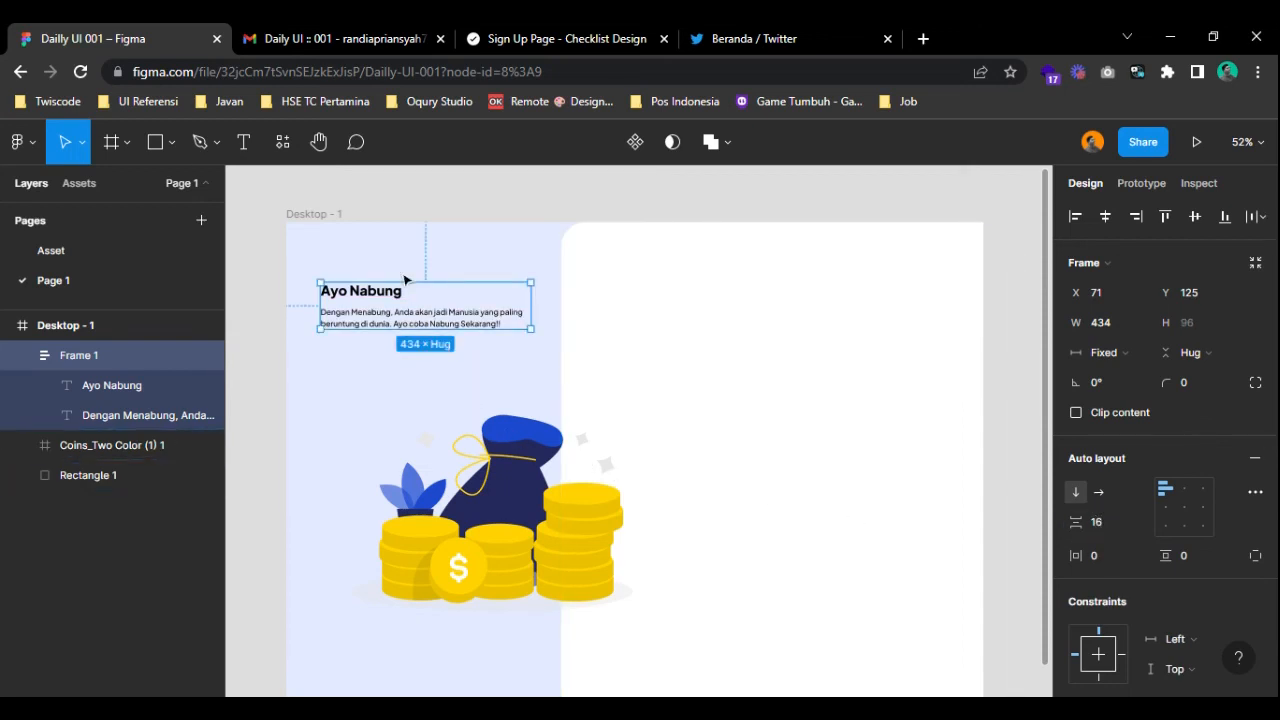
- Apply the Neutral/600 color style to the heading and description in the text frame
scroll(1140, 507, down, 5)
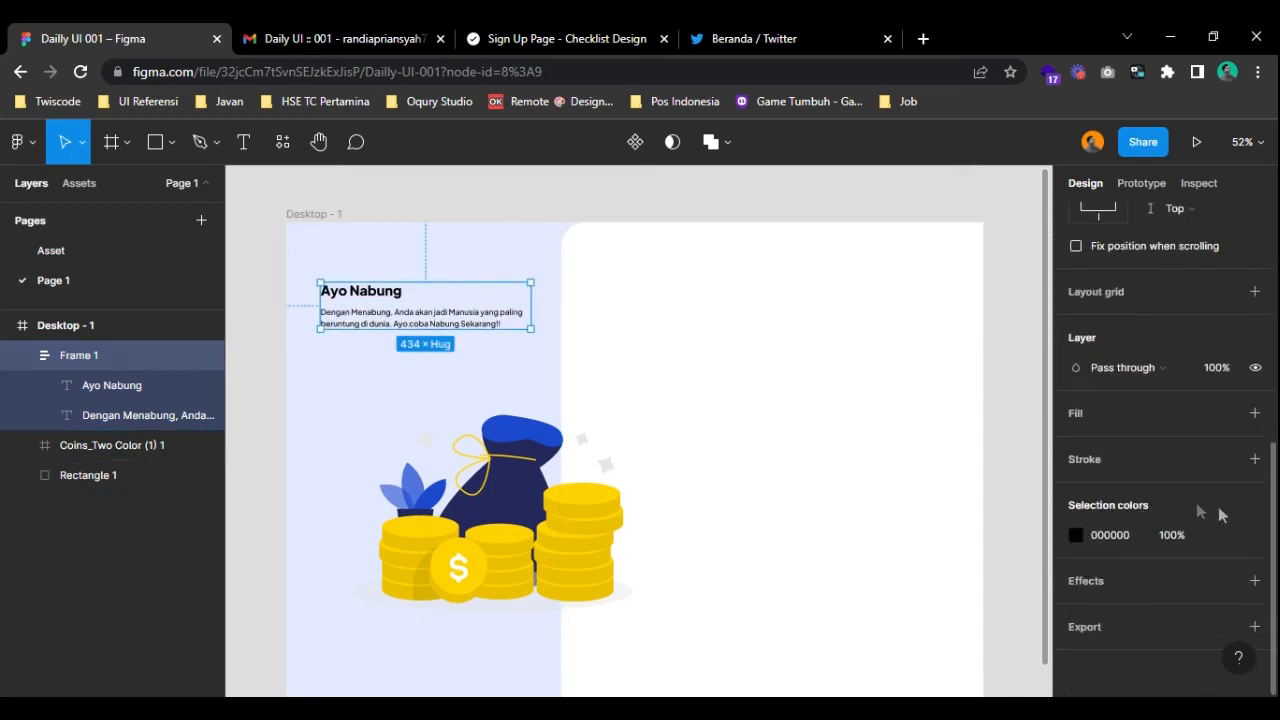
click(1225, 535)
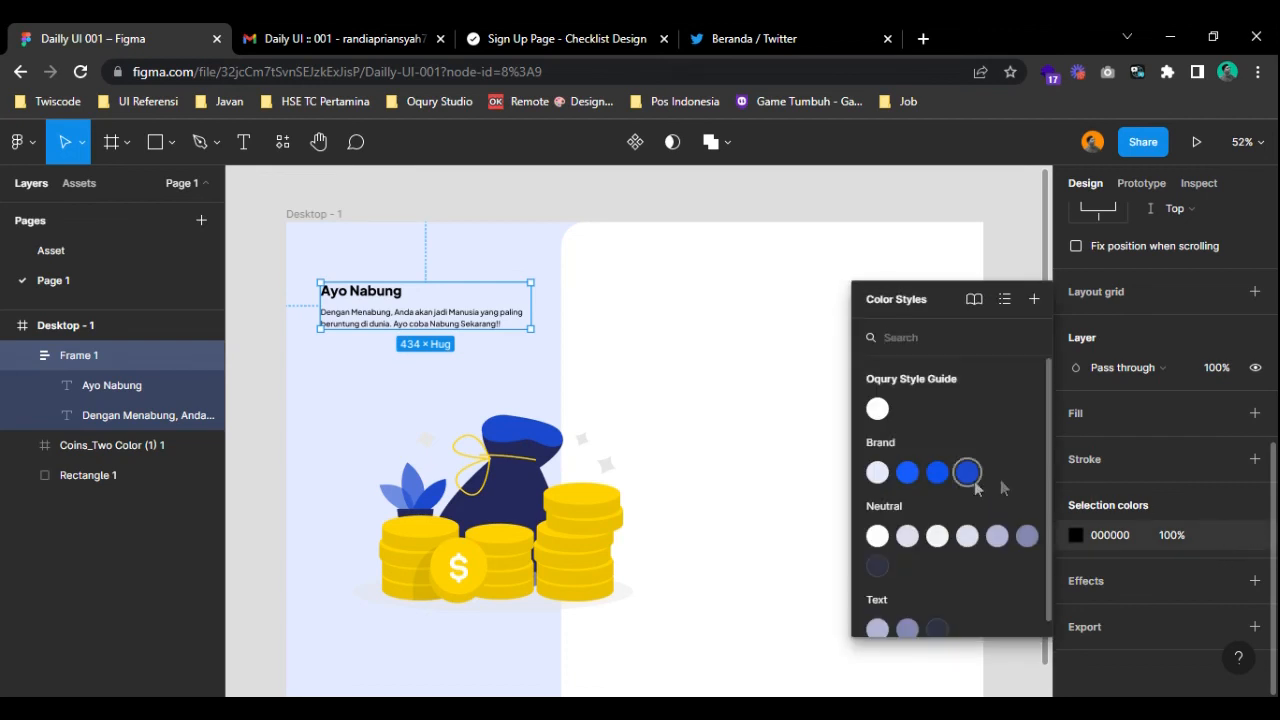
click(874, 564)
click(491, 205)
drag(524, 326, 507, 304)
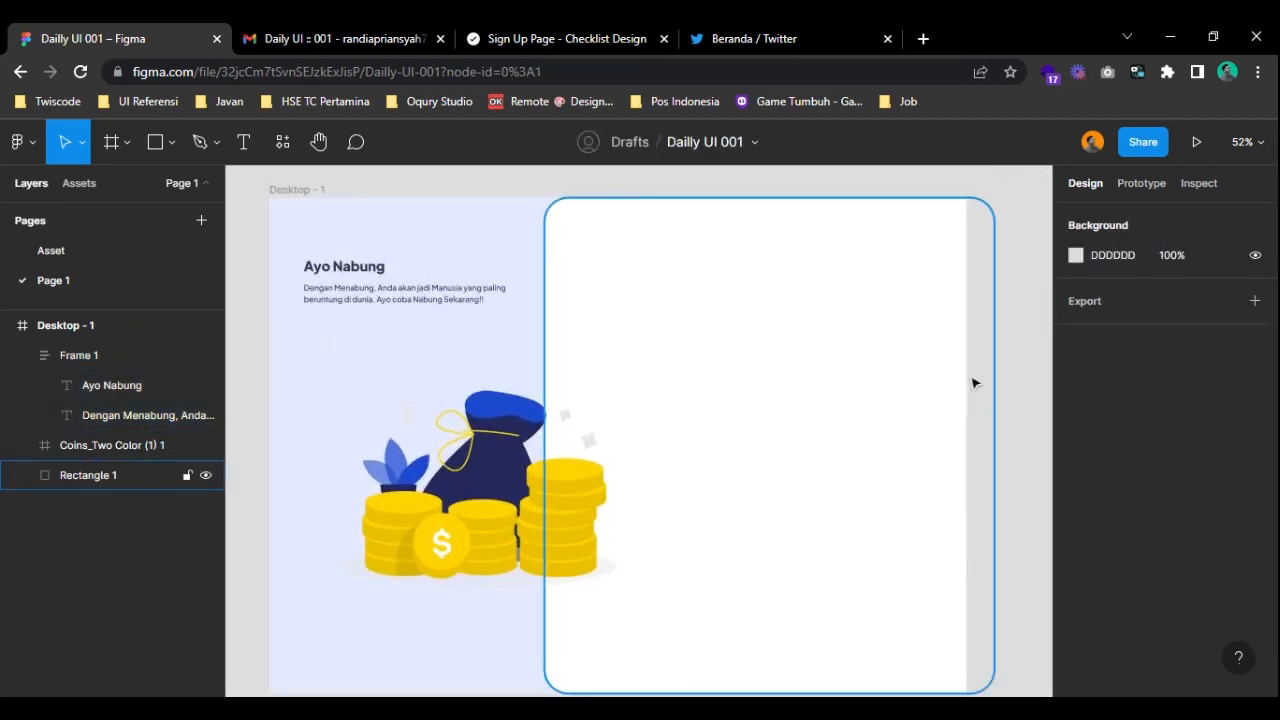
- Change the Desktop - 1 frame's background fill to the Brand/Dark color style
click(303, 191)
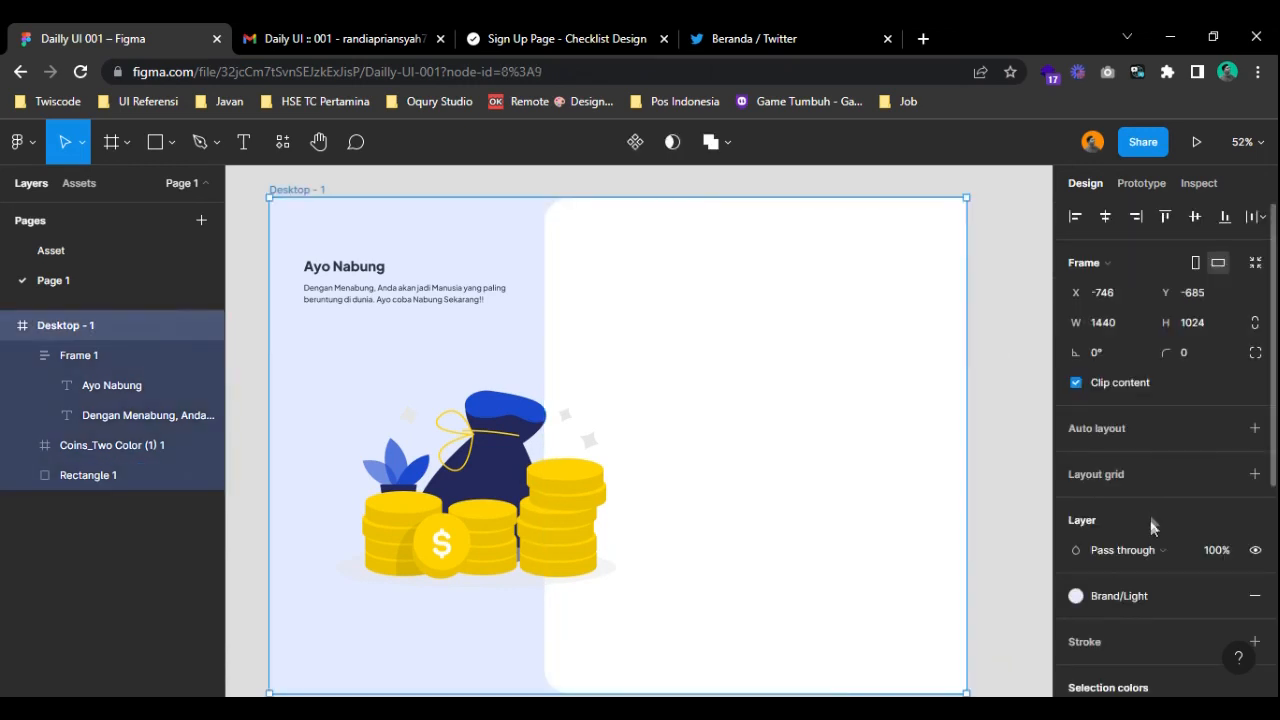
scroll(1088, 485, down, 3)
click(1098, 450)
click(1181, 483)
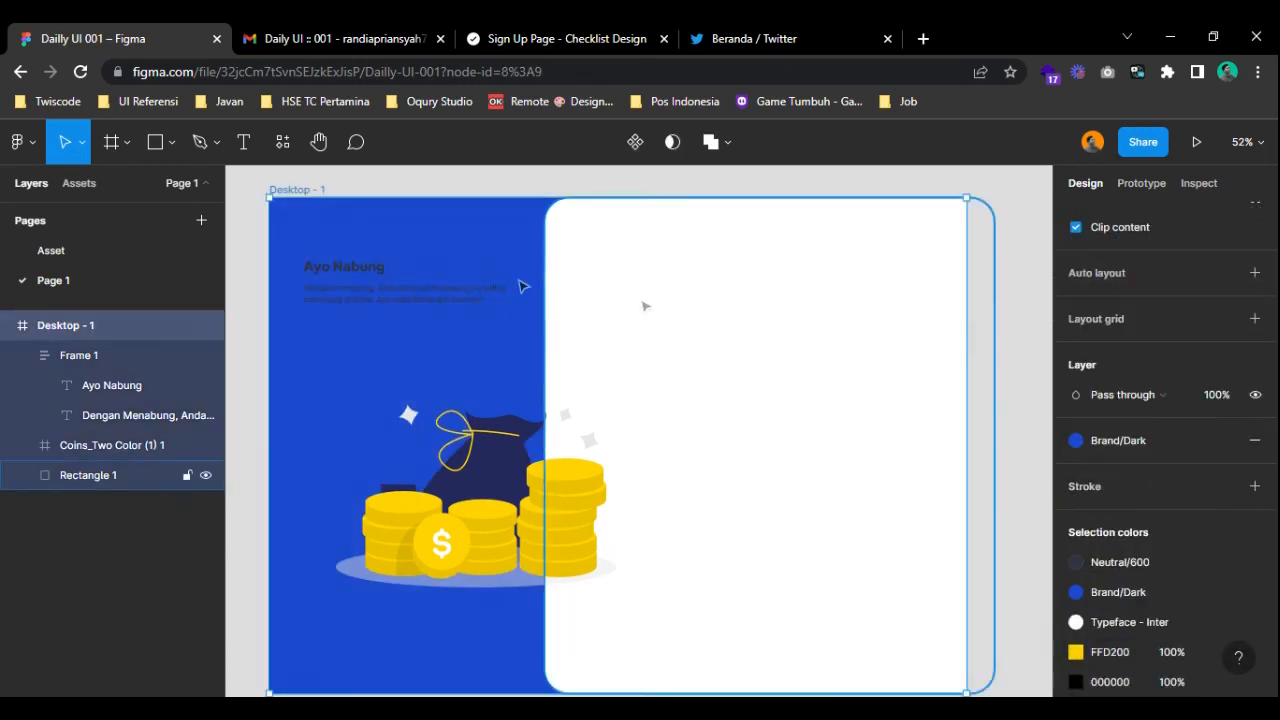
- Recolor the "Ayo Nabung" heading and its description with the Neutral/100 color style
click(320, 278)
scroll(1100, 460, down, 3)
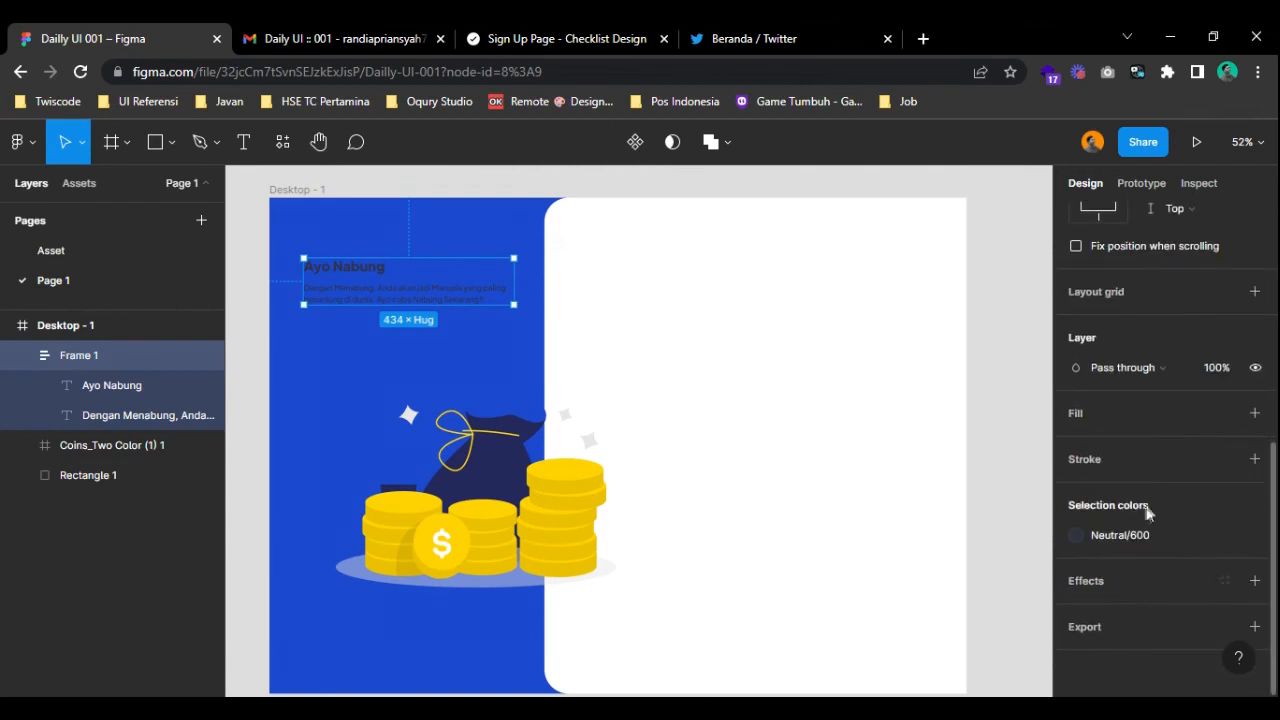
click(1078, 535)
click(877, 521)
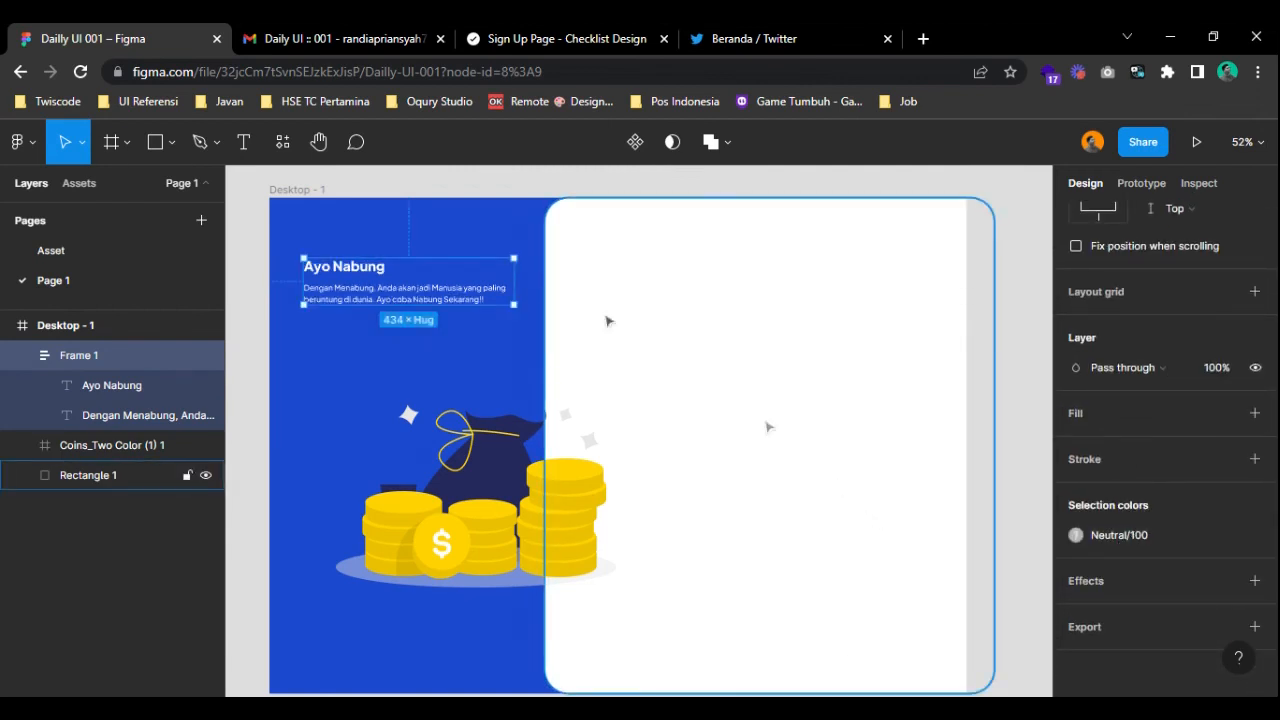
click(487, 195)
scroll(460, 330, left, 3)
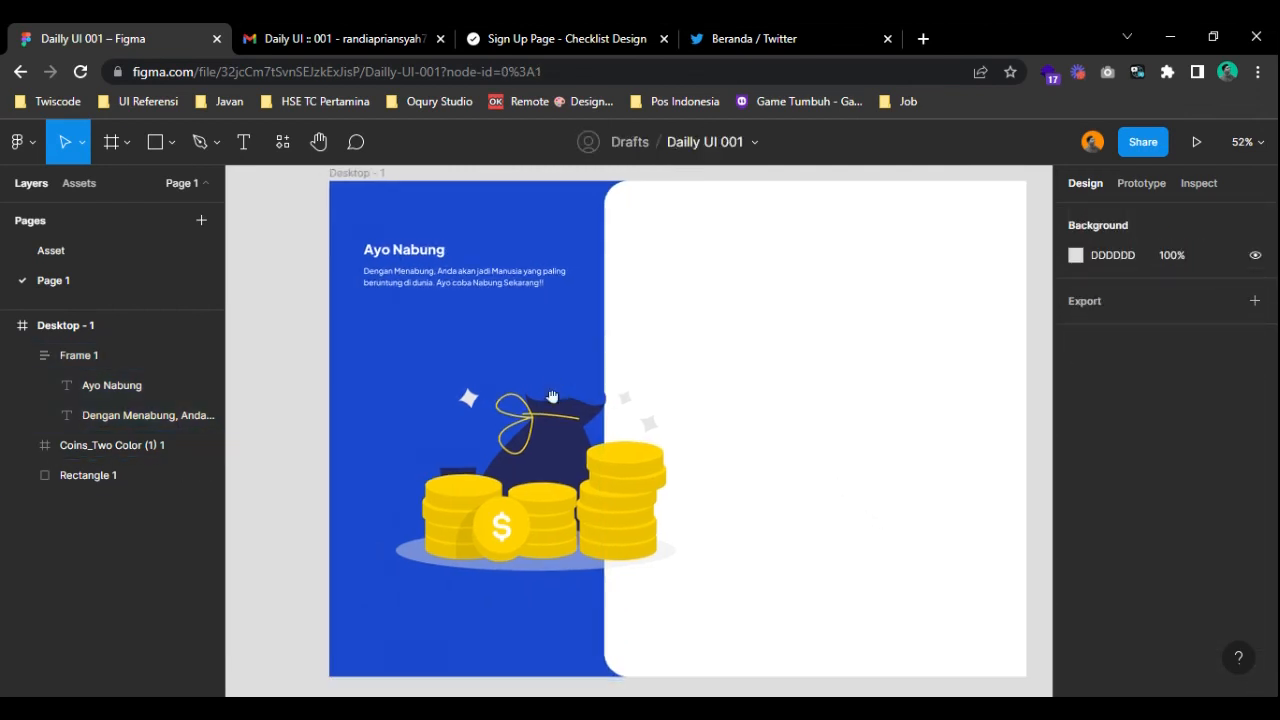
- Enlarge the coins and money bag illustration and reposition it below the savings message
click(402, 362)
drag(338, 322, 257, 257)
drag(509, 405, 543, 419)
- Try Brand/Light on the money bag's top shape, and settle on the Text/Tertiary color style as its fill
ctrl+click(601, 378)
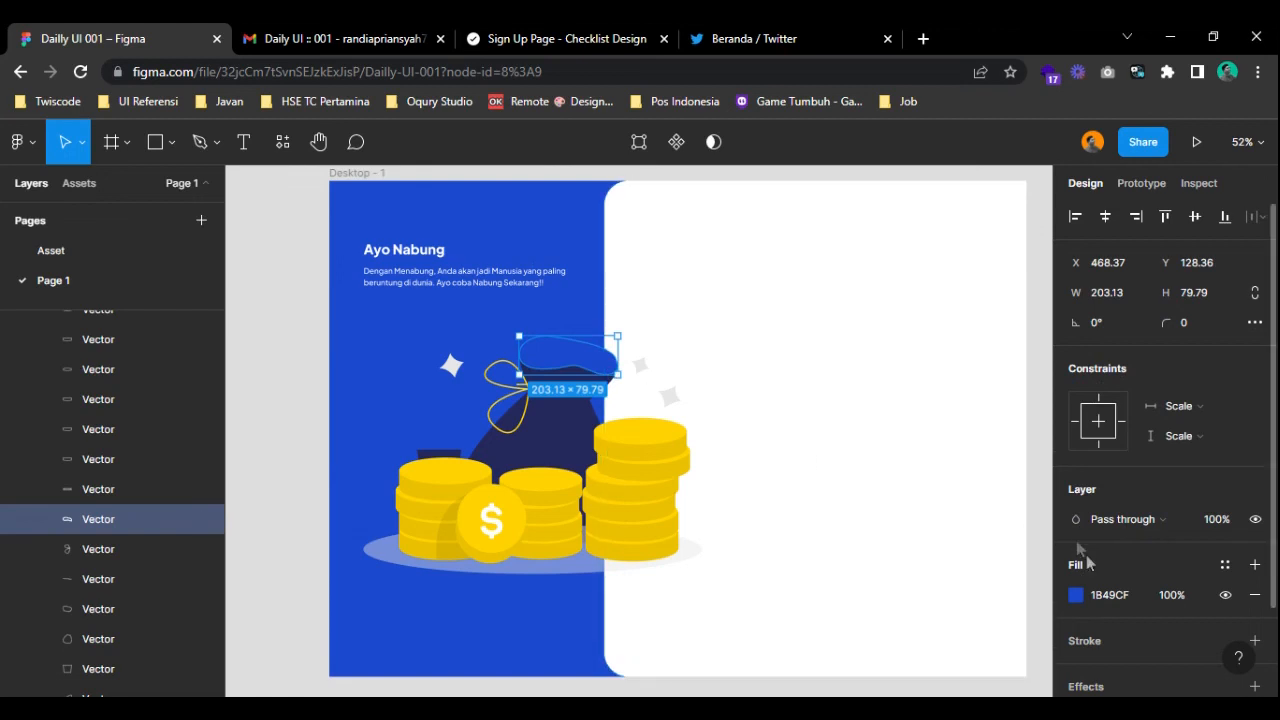
click(1225, 565)
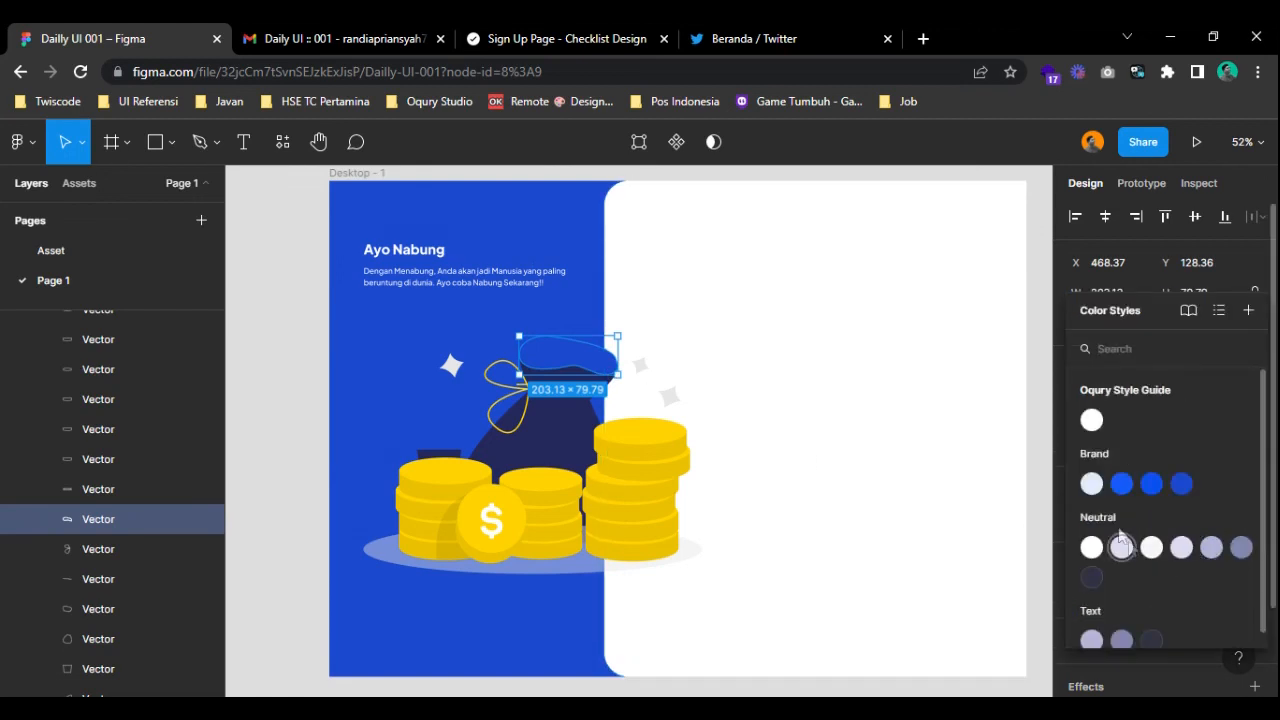
click(1097, 486)
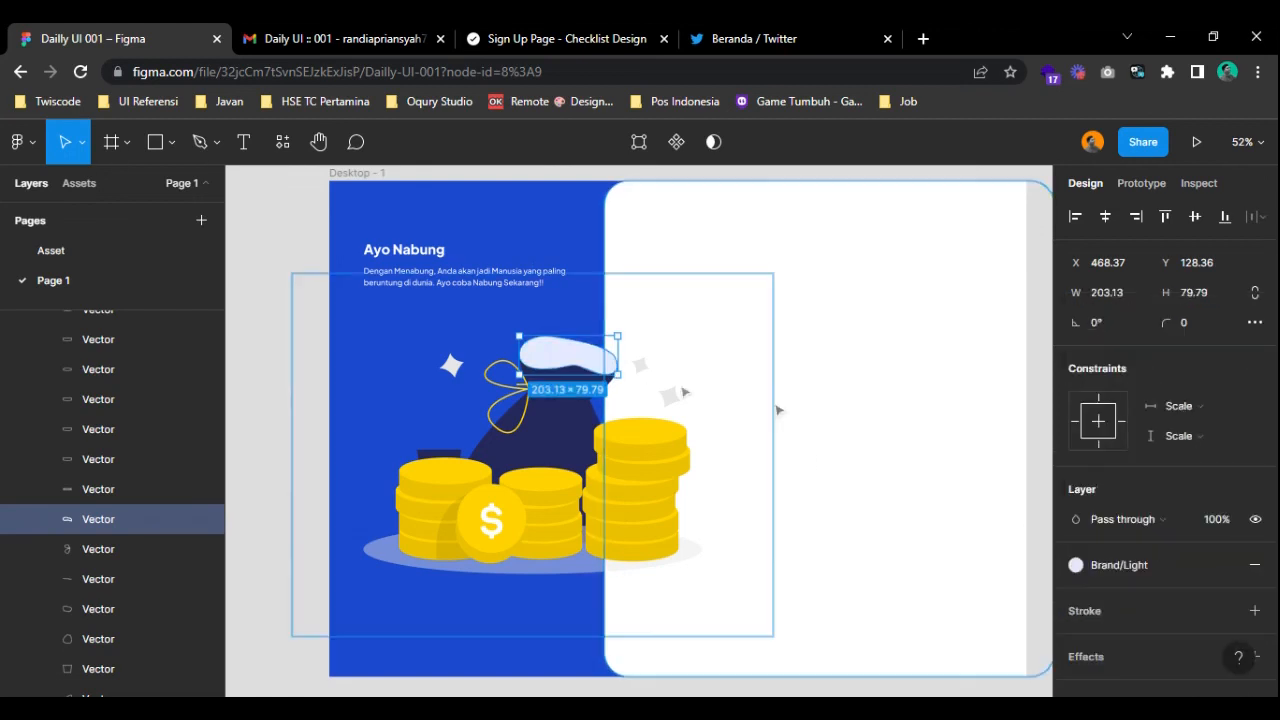
click(1125, 568)
click(1091, 637)
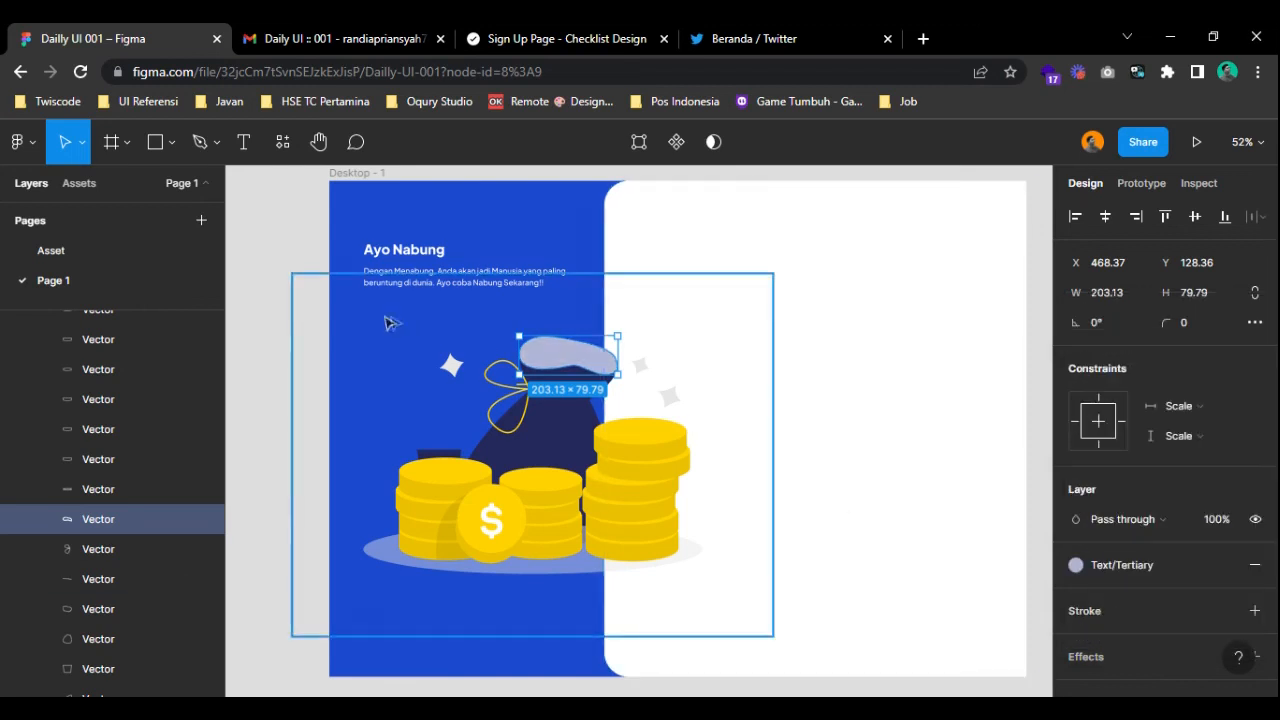
click(286, 318)
drag(809, 434, 696, 424)
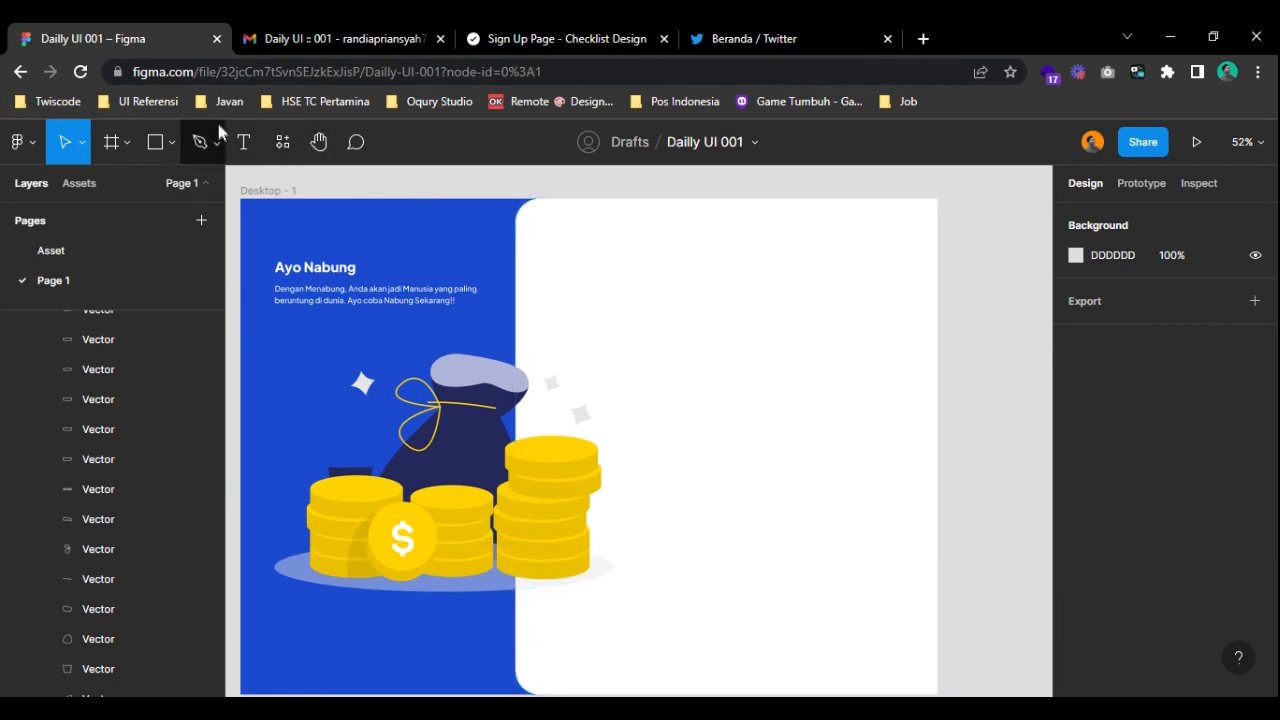
- Add the text "Gabung dengan Kami Sekarang" near the top of the white panel, level with the "Ayo Nabung" heading
click(243, 143)
click(583, 256)
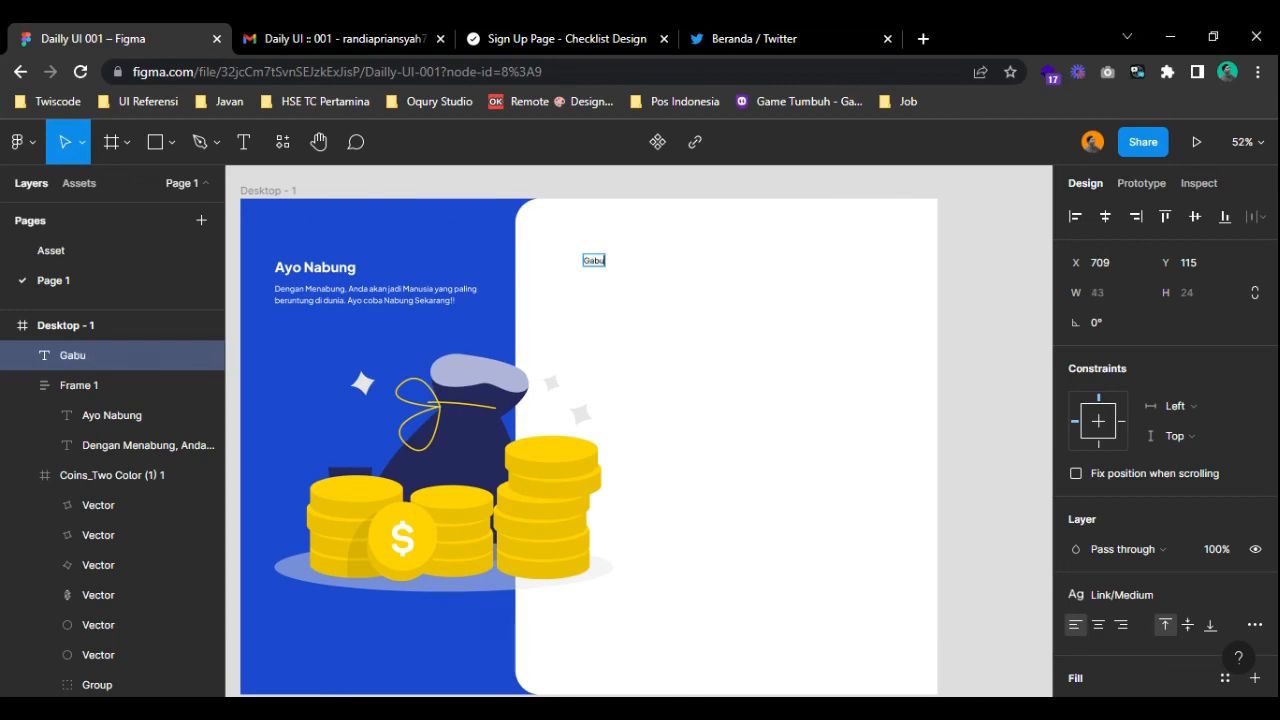
text(Gabung dengan Kami S)
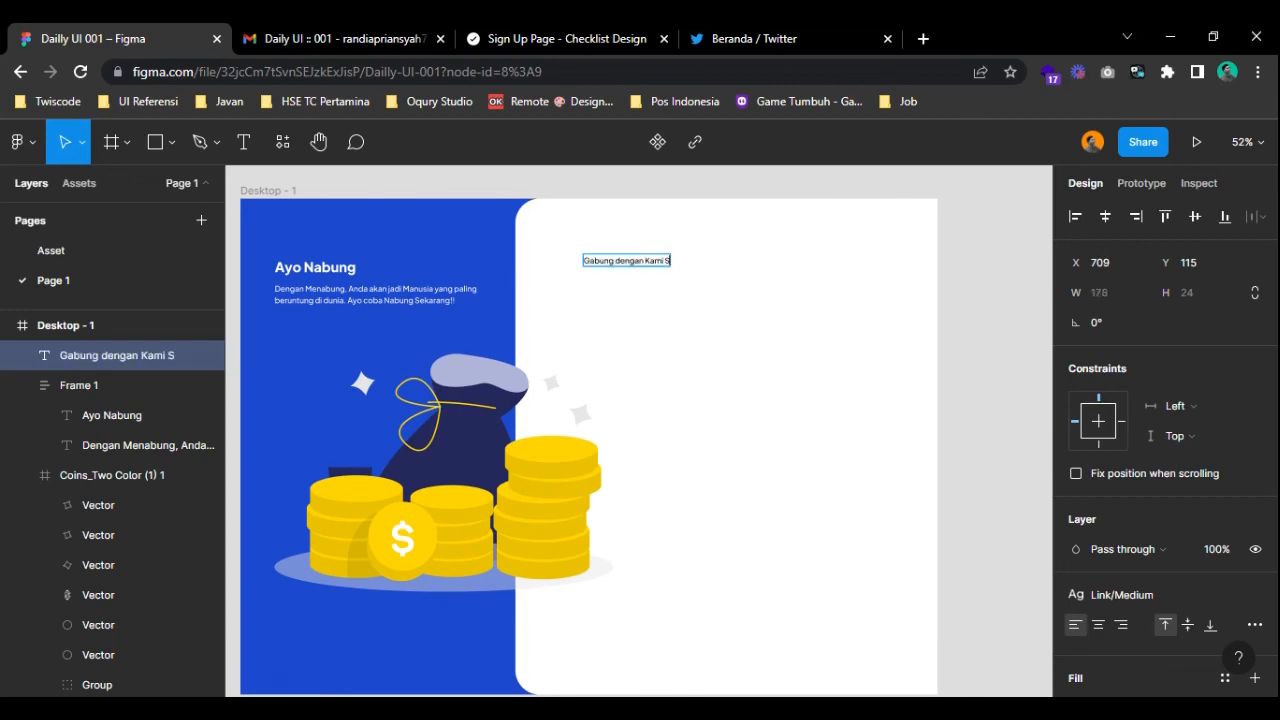
text(ekarang)
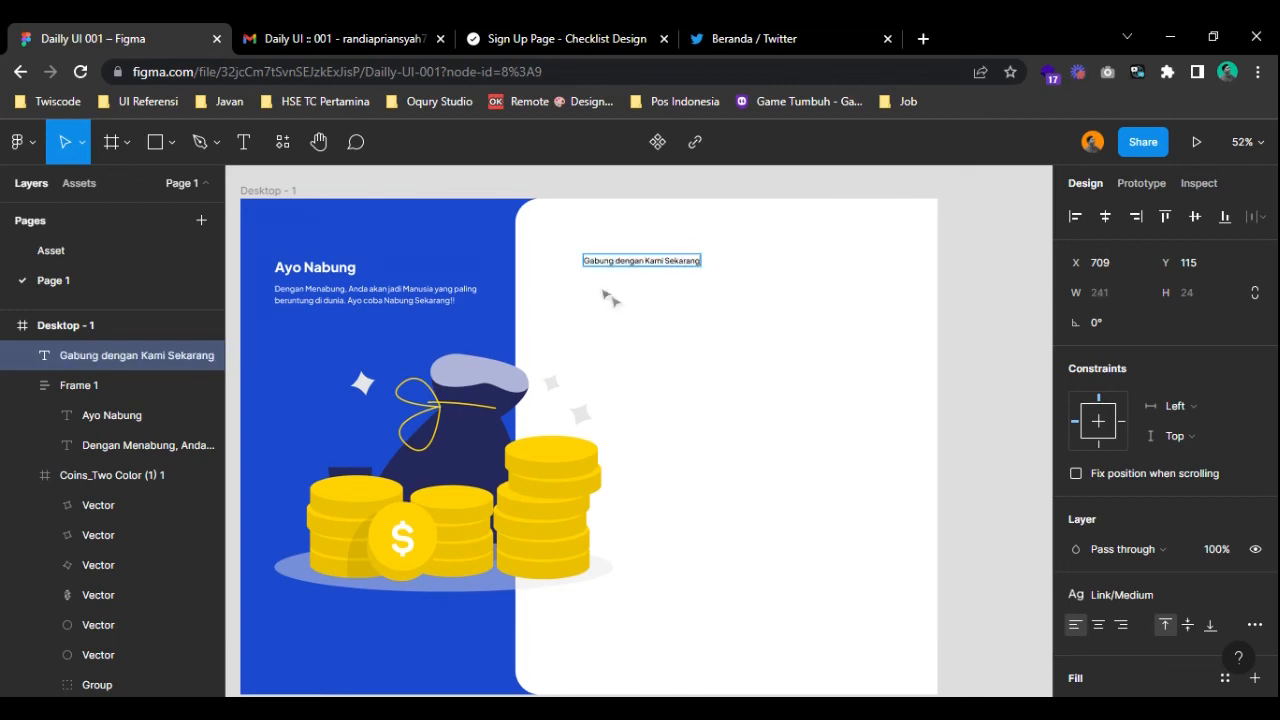
key(Escape)
drag(655, 270, 659, 277)
- Apply the Heading 2 text style to "Gabung dengan Kami Sekarang"
click(1122, 594)
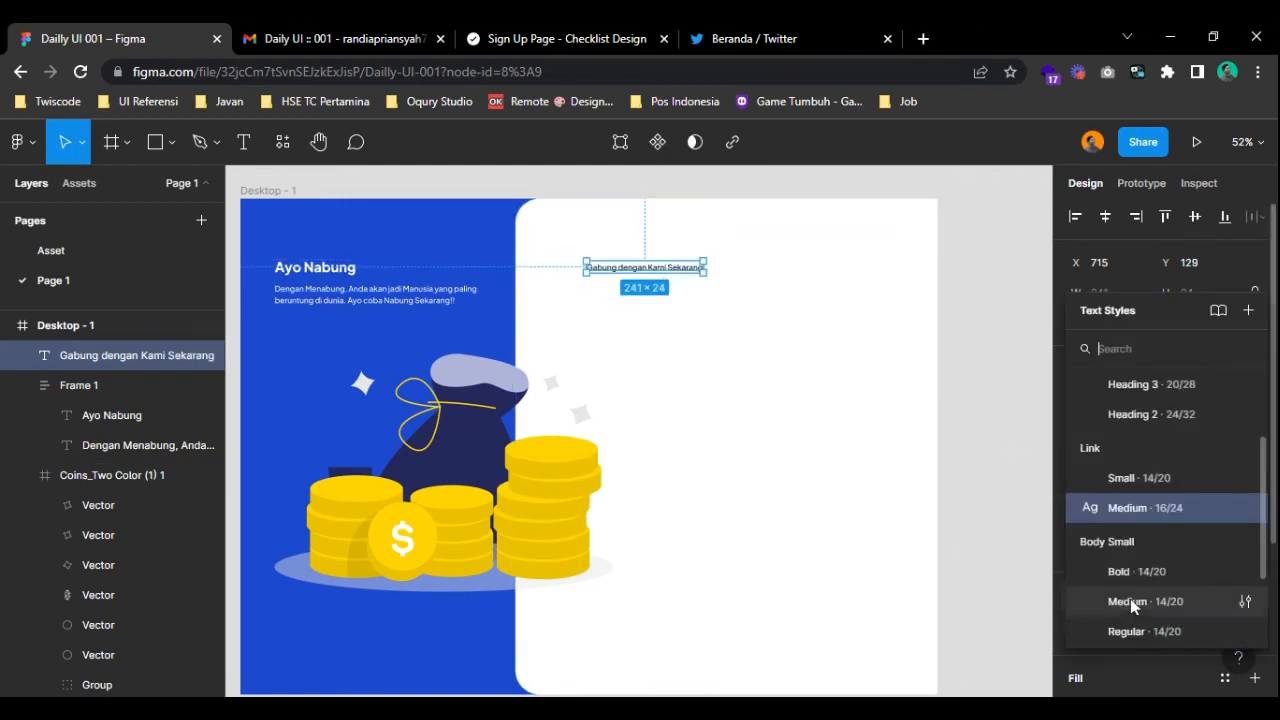
scroll(1164, 453, up, 3)
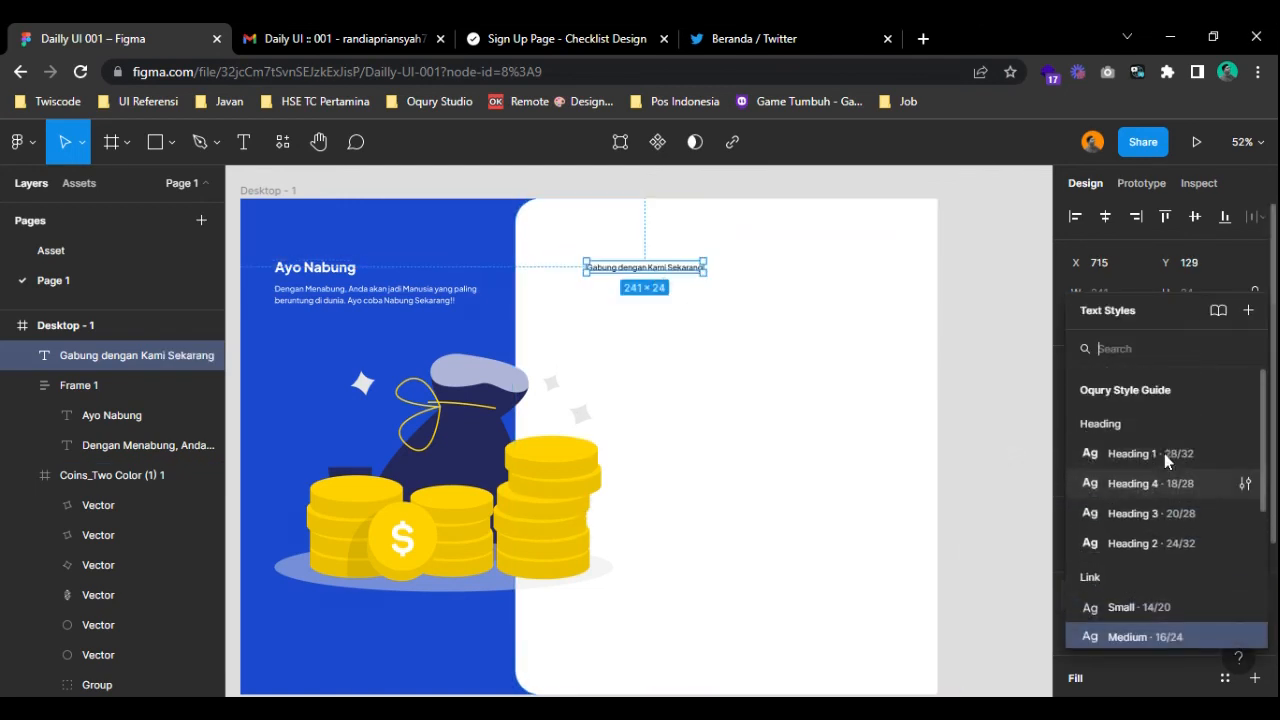
click(1168, 543)
click(996, 313)
- Set the fill of the "Gabung dengan Kami Sekarang" heading to the Neutral/600 color style
click(130, 355)
scroll(1150, 500, down, 4)
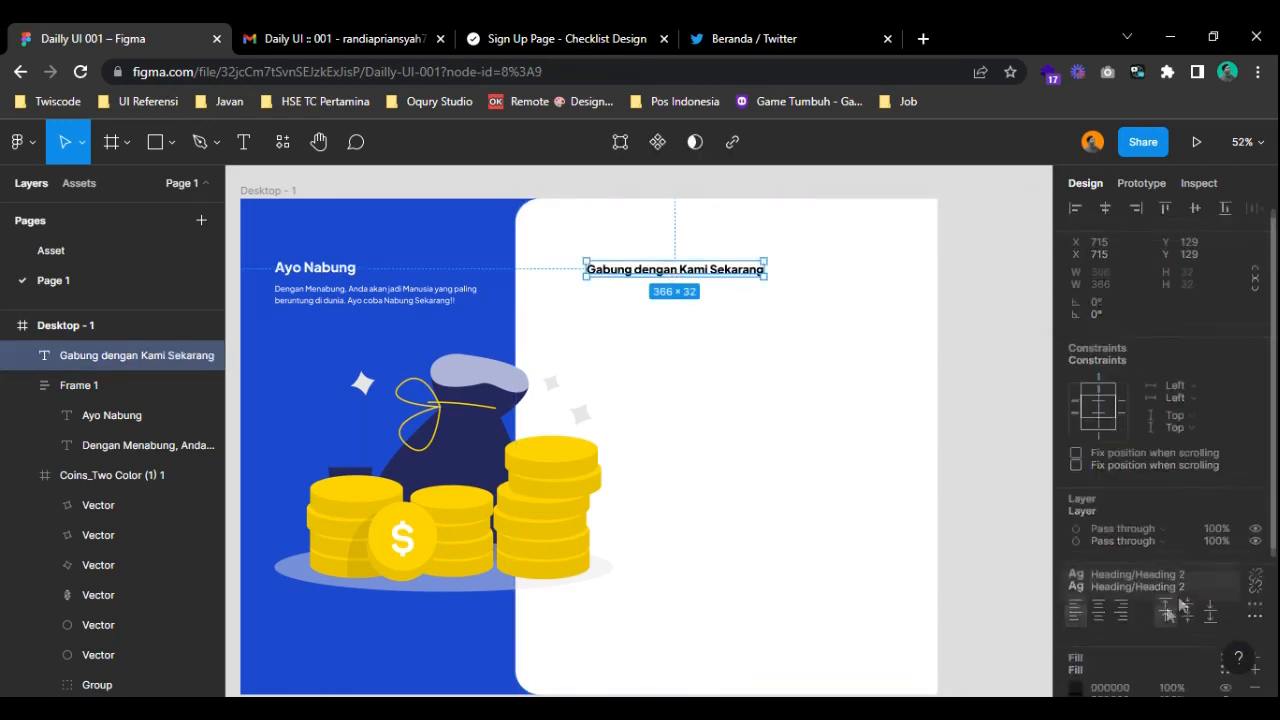
click(1225, 459)
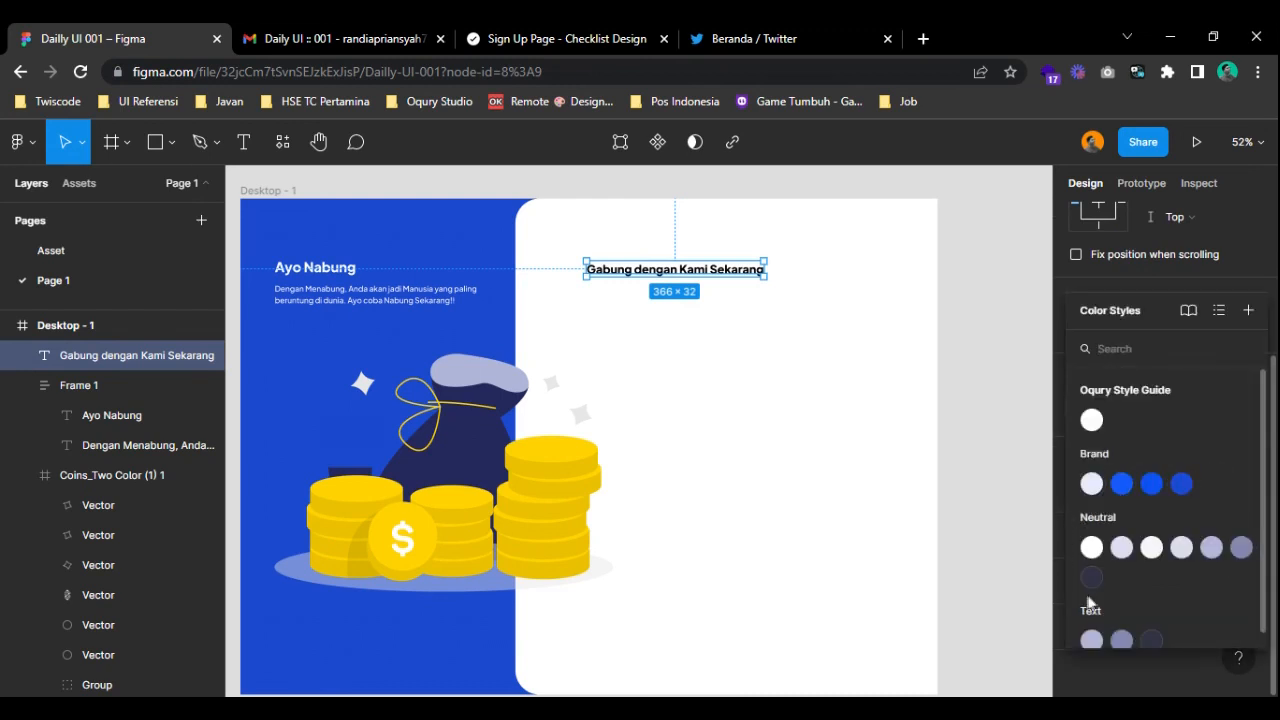
click(1088, 598)
click(910, 380)
click(685, 271)
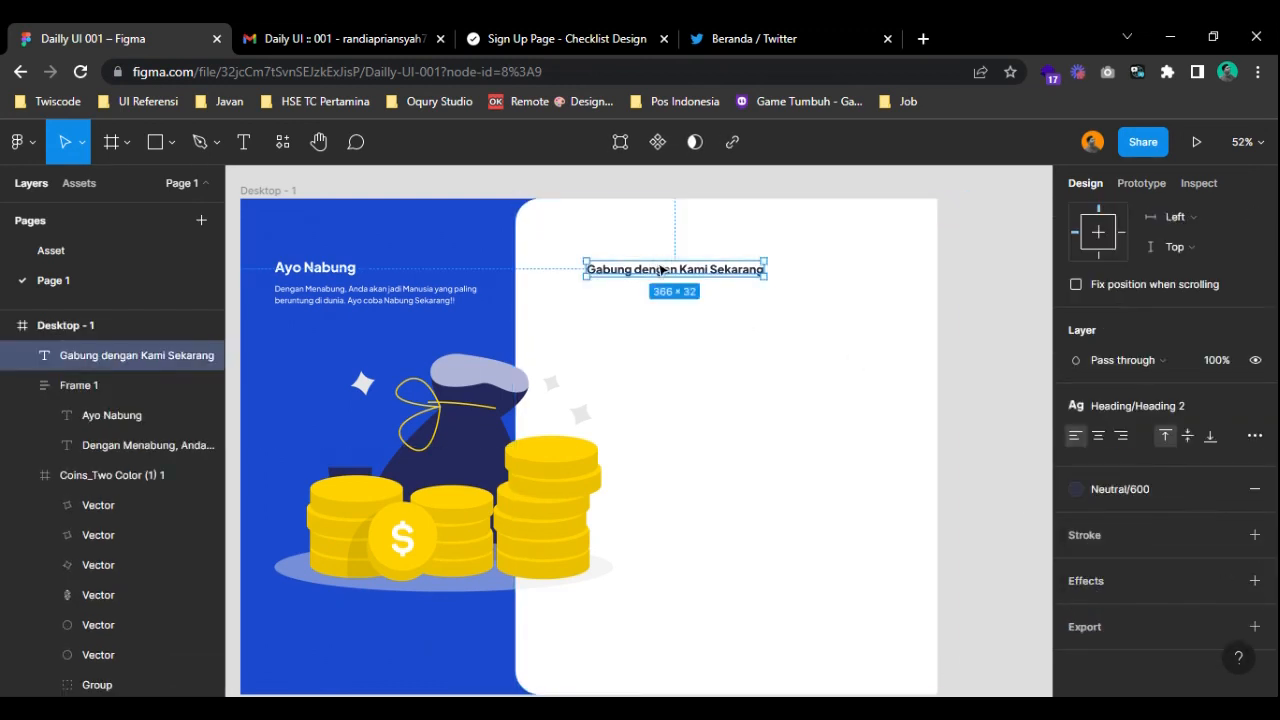
- Add a layout grid to the Desktop - 1 frame, make it a column grid and set the count to 8
click(325, 279)
drag(400, 292, 440, 305)
click(443, 202)
click(290, 205)
click(1105, 477)
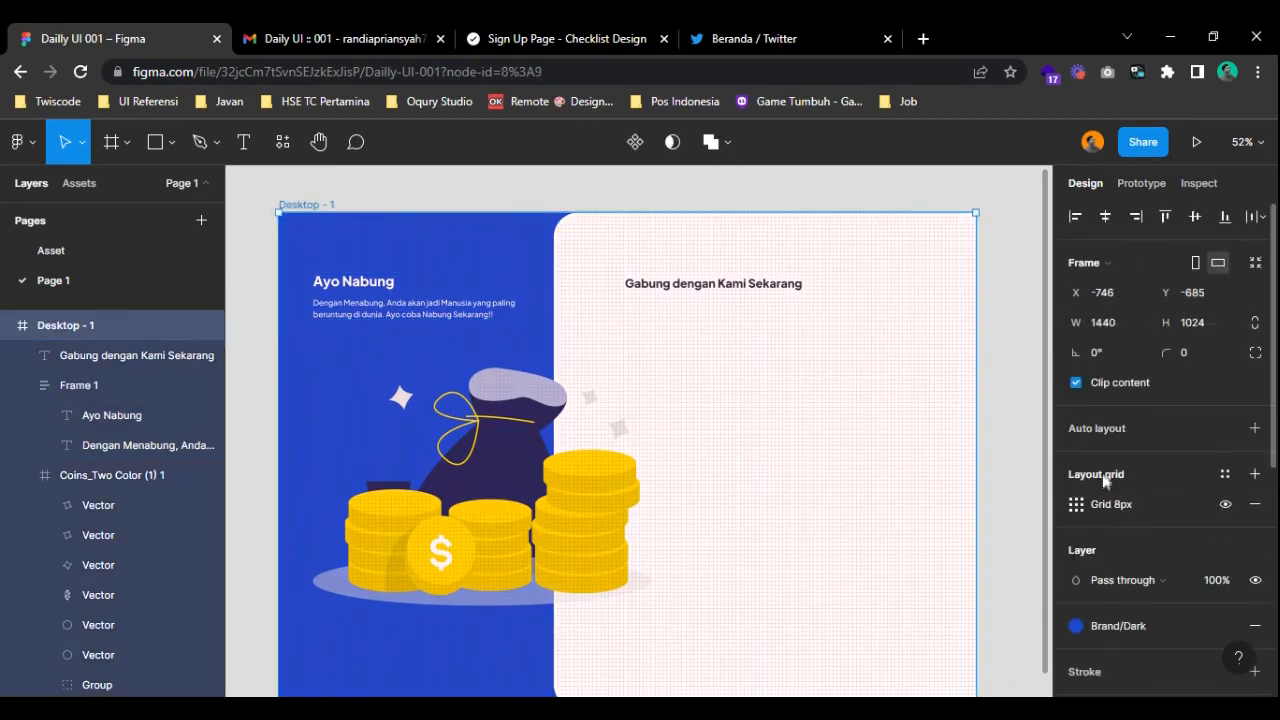
click(1076, 504)
click(867, 519)
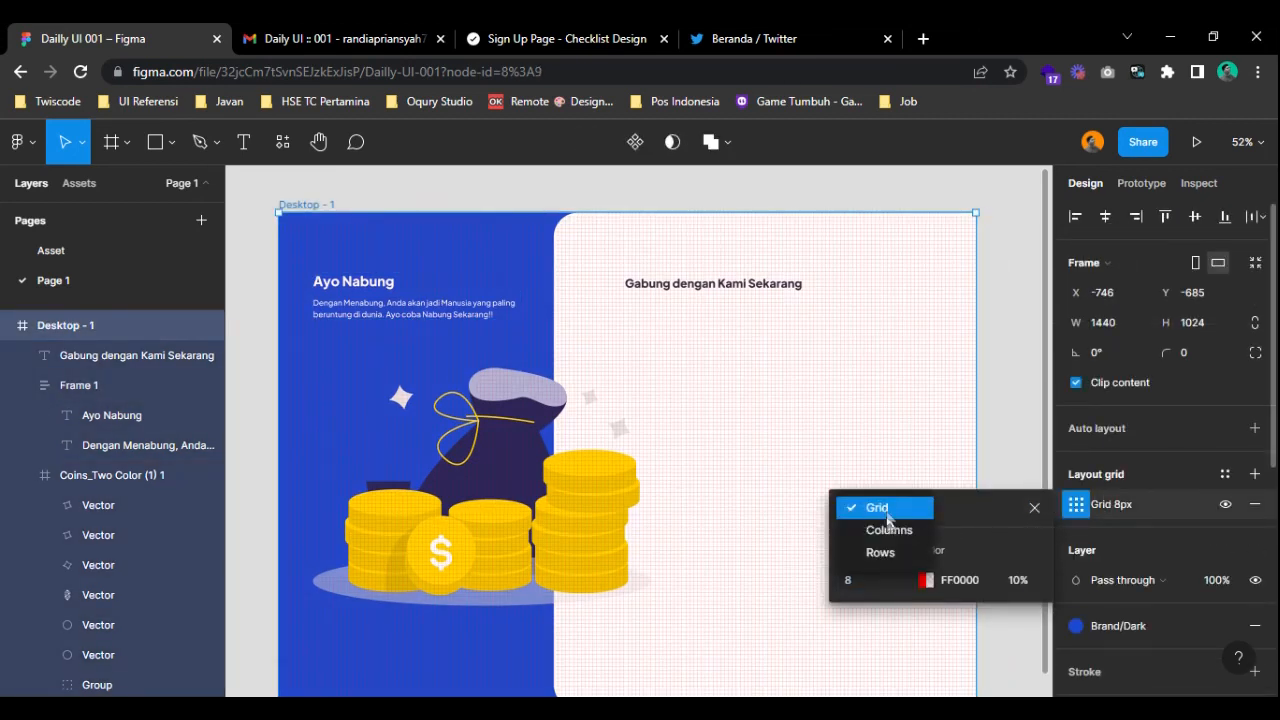
click(882, 526)
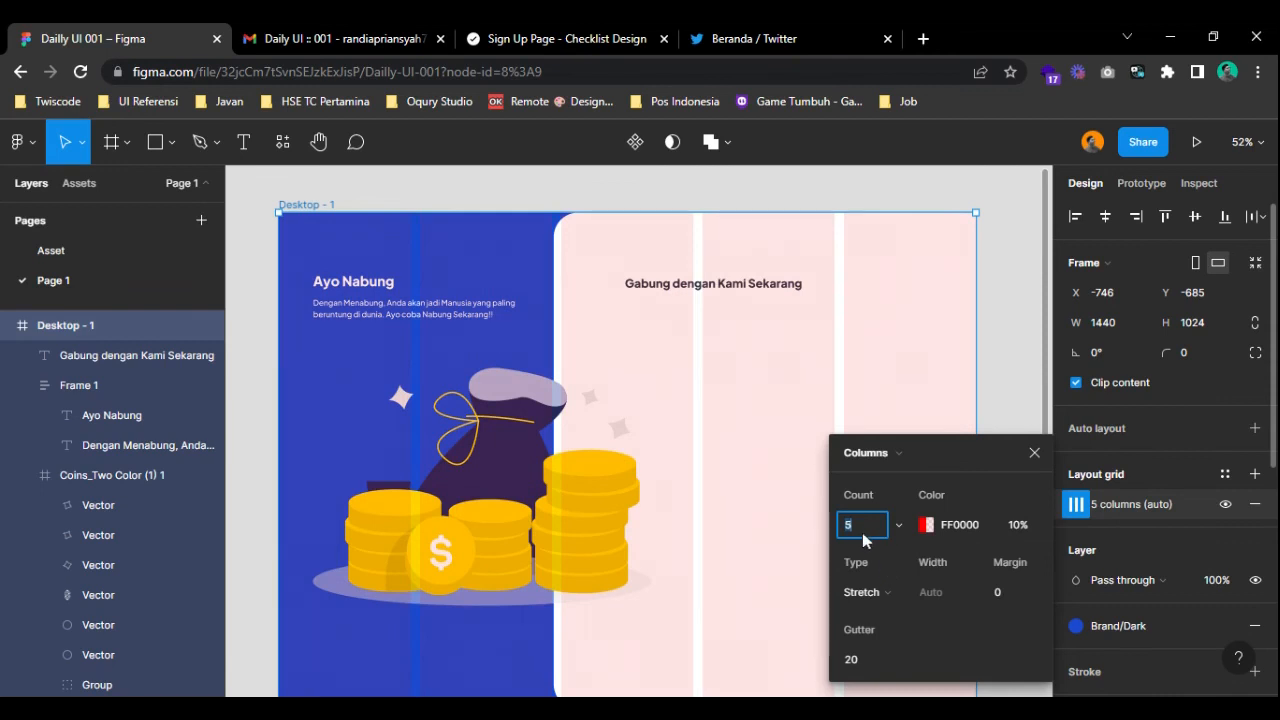
text(8)
key(Return)
- Set the column grid's margin to 48 and its gutter to 24
click(1019, 594)
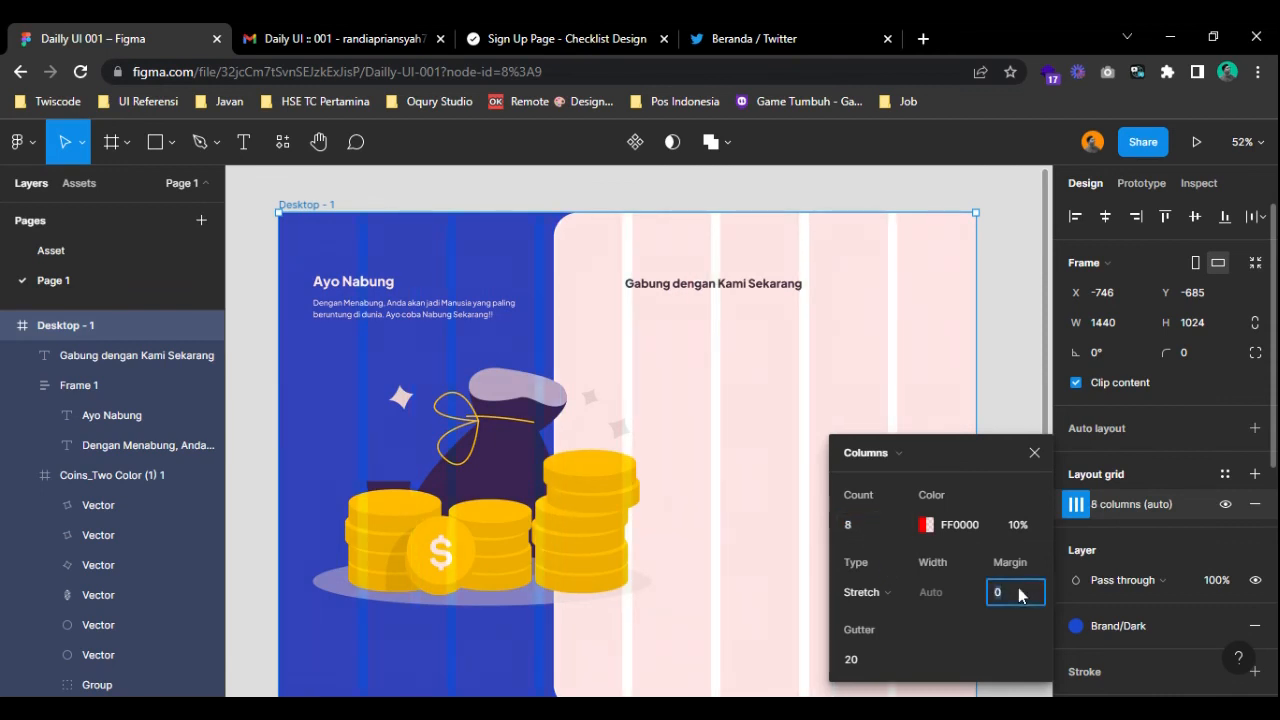
text(32)
key(Return)
click(1019, 594)
text(48)
key(Return)
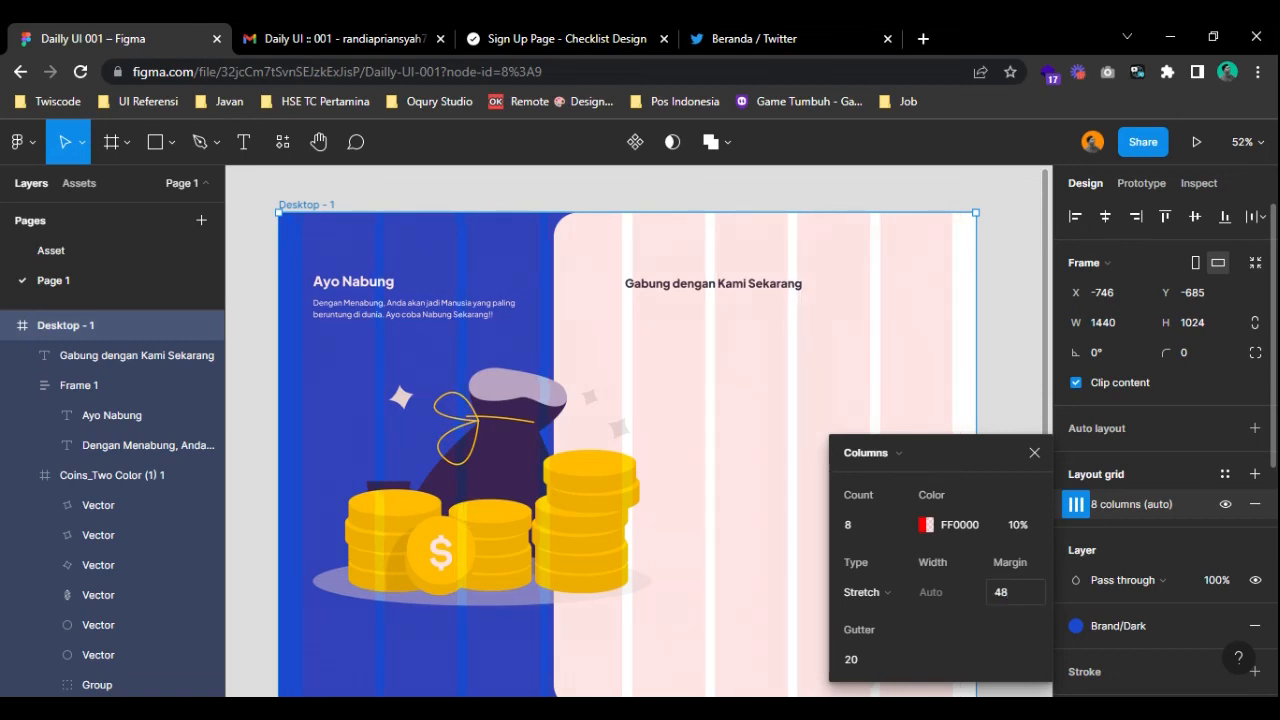
click(893, 665)
key(Return)
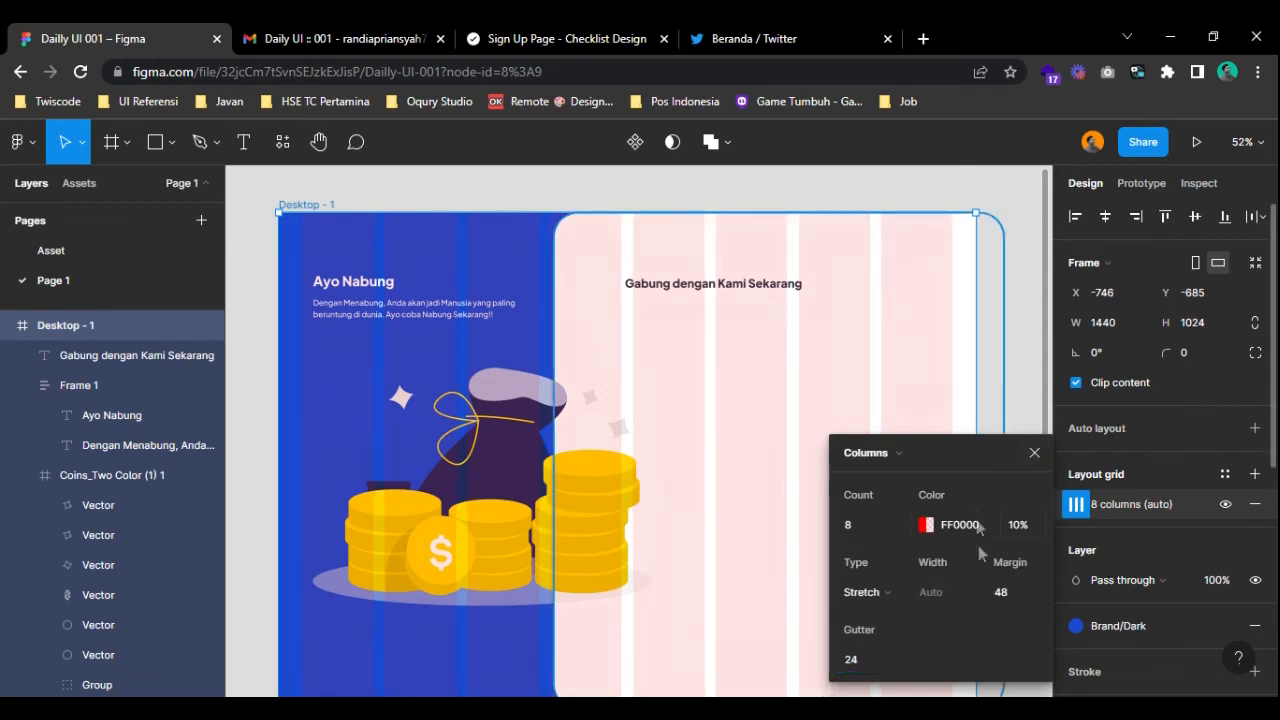
click(1034, 452)
- Move the "Ayo Nabung" text frame to X 55, Y 96, near the left edge of the first grid column
click(429, 251)
click(350, 292)
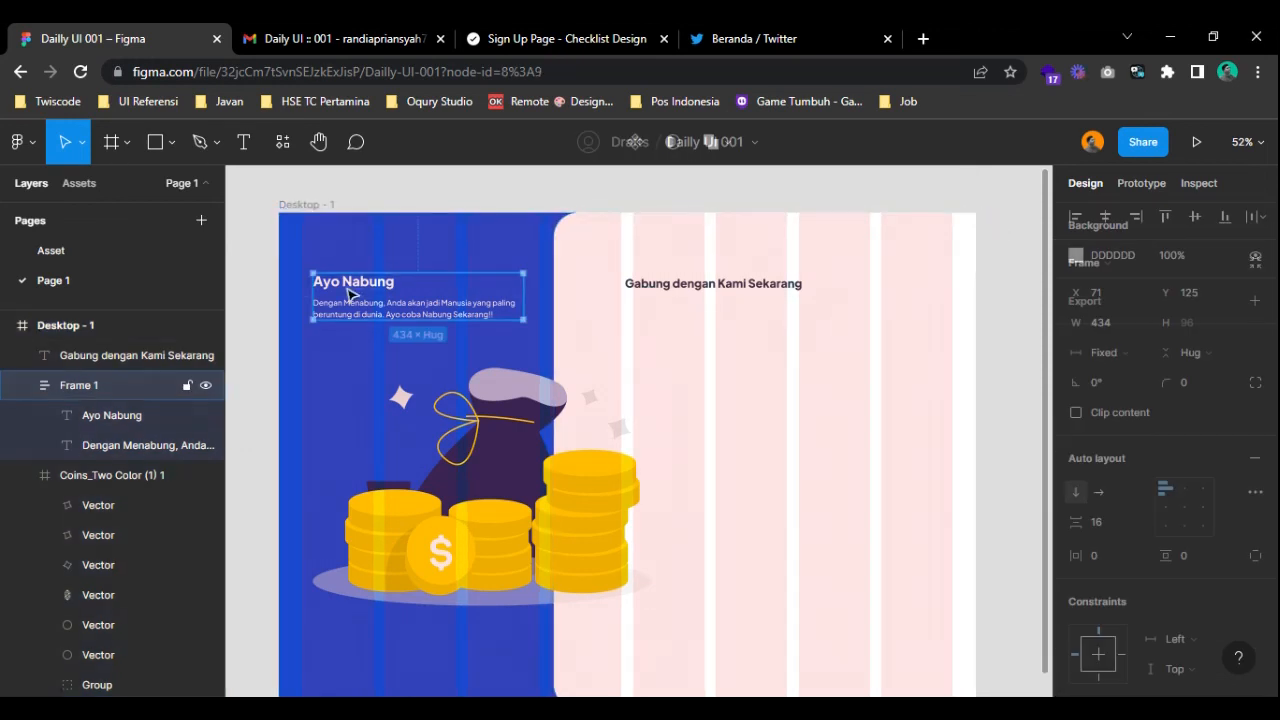
drag(350, 292, 347, 290)
key(alt)
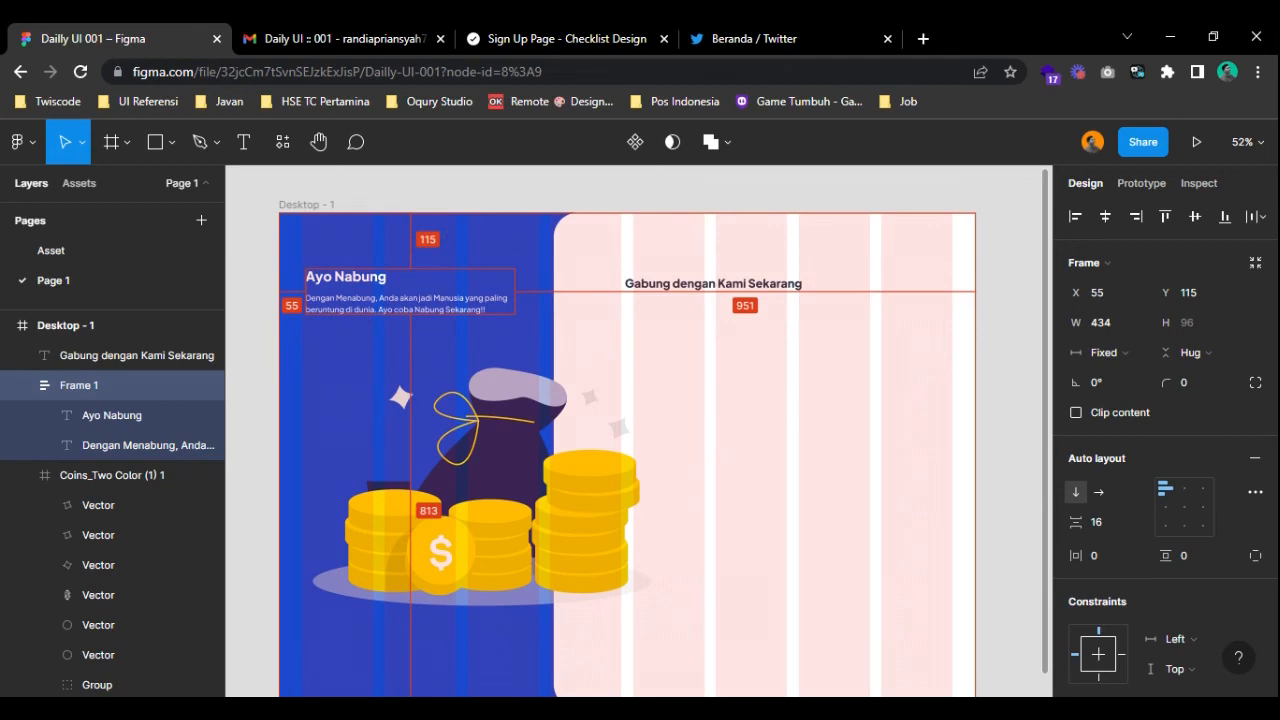
key(Up)
key(Up)
key(Up)
key(Up)
key(Up)
key(Up)
key(Up)
key(Up)
key(Up)
key(Up)
key(Up)
key(Up)
key(Up)
key(Up)
key(Up)
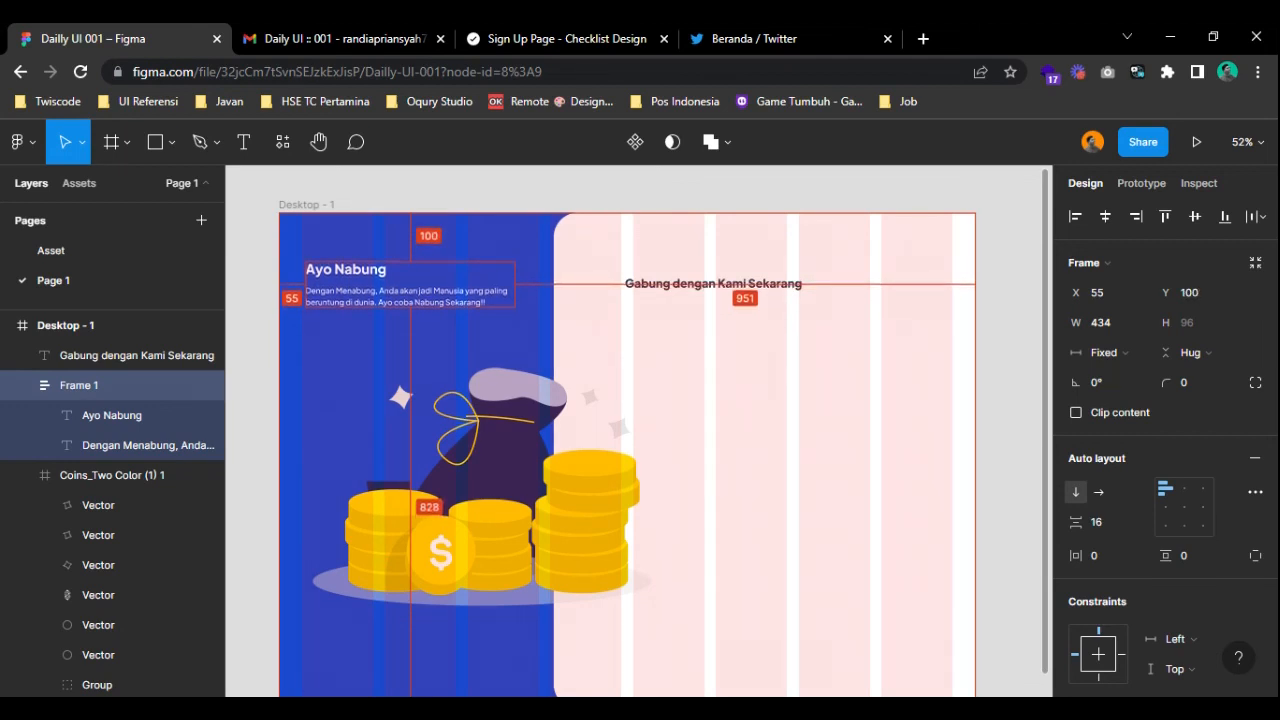
key(Up)
key(Up)
key(Up)
key(Up)
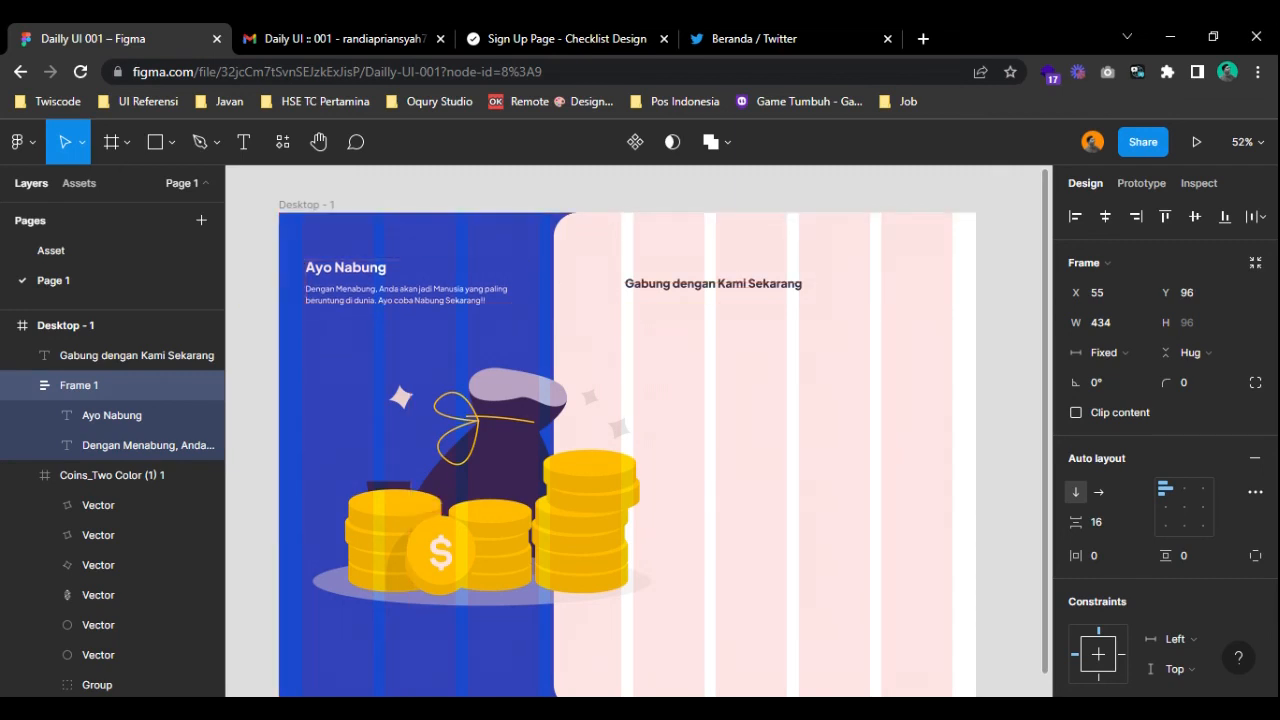
- Move the "Gabung dengan Kami Sekarang" heading to X 717, Y 96, level with the "Ayo Nabung" text frame
click(681, 287)
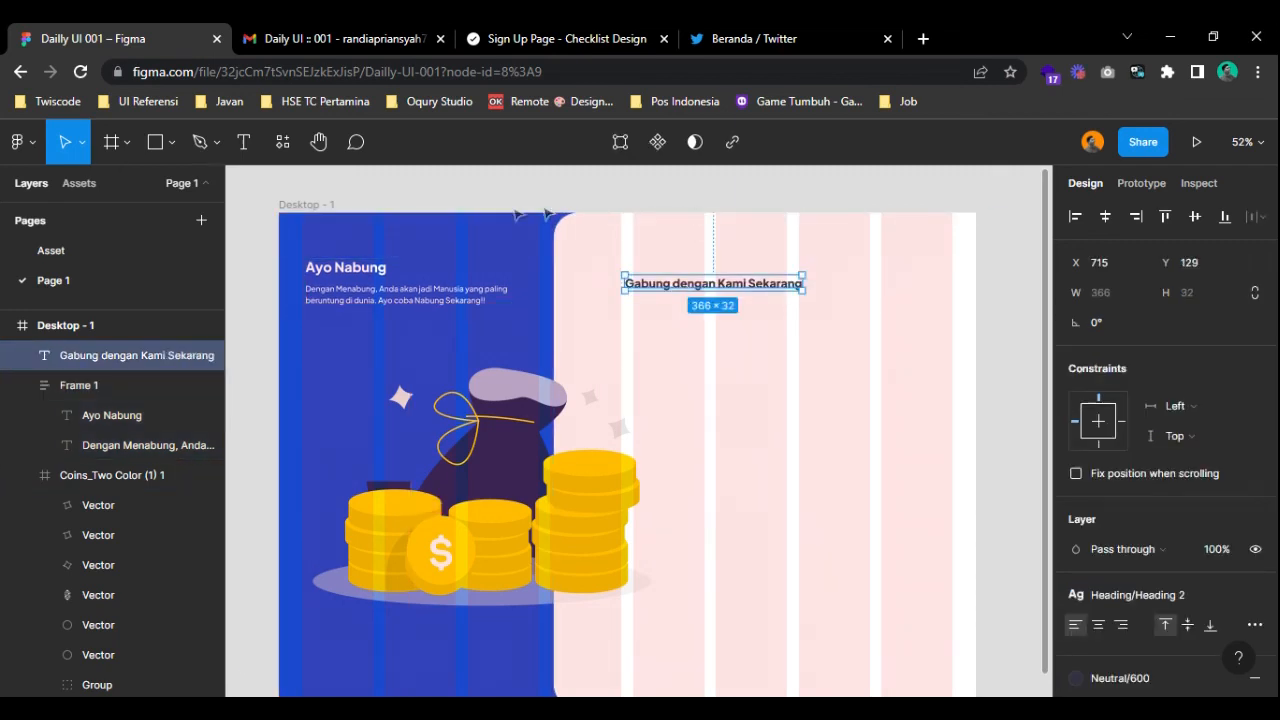
key(shift+Up)
key(shift+Up)
key(shift+Up)
key(Up)
key(Up)
key(Up)
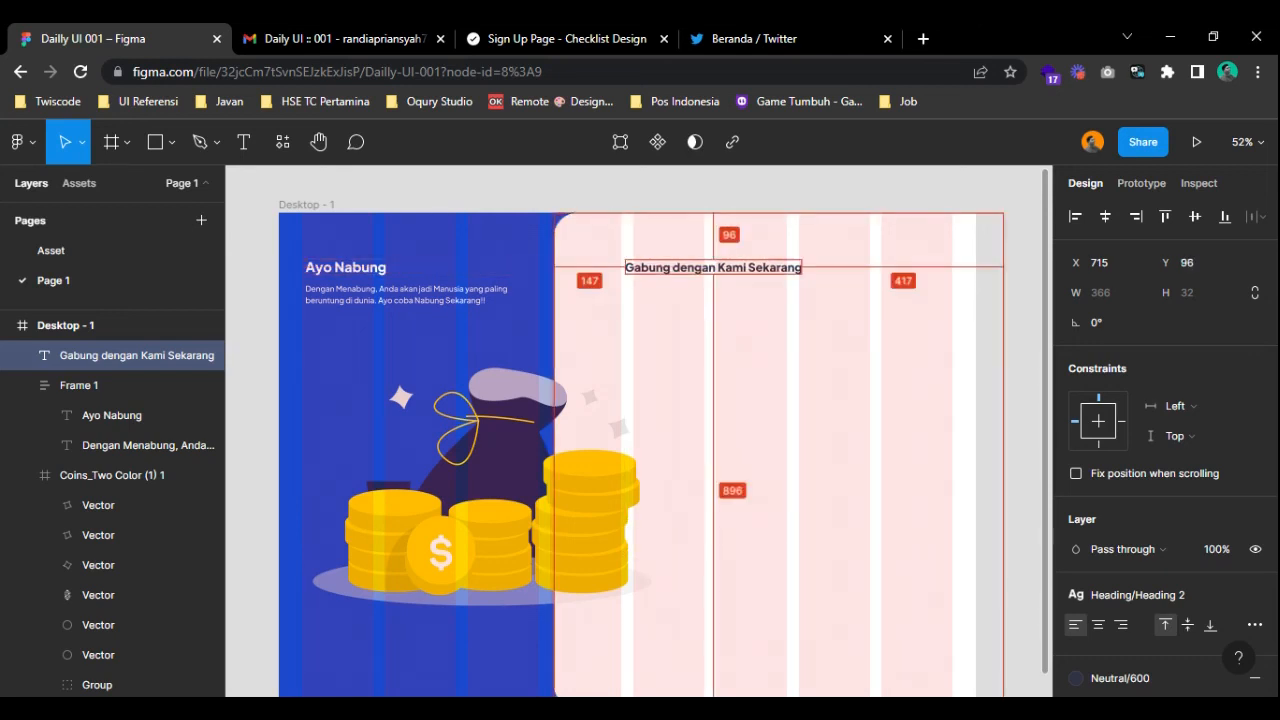
key(alt+Right)
key(alt+Right)
key(ctrl+alt+Right)
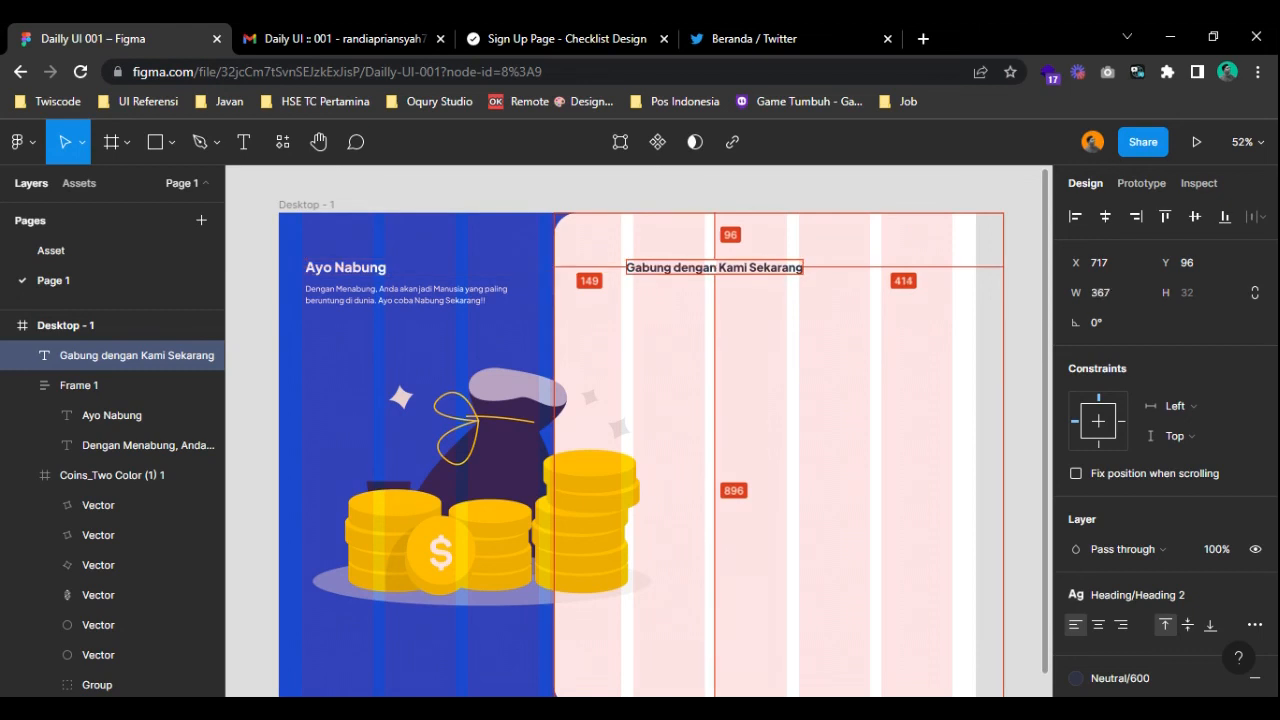
click(757, 371)
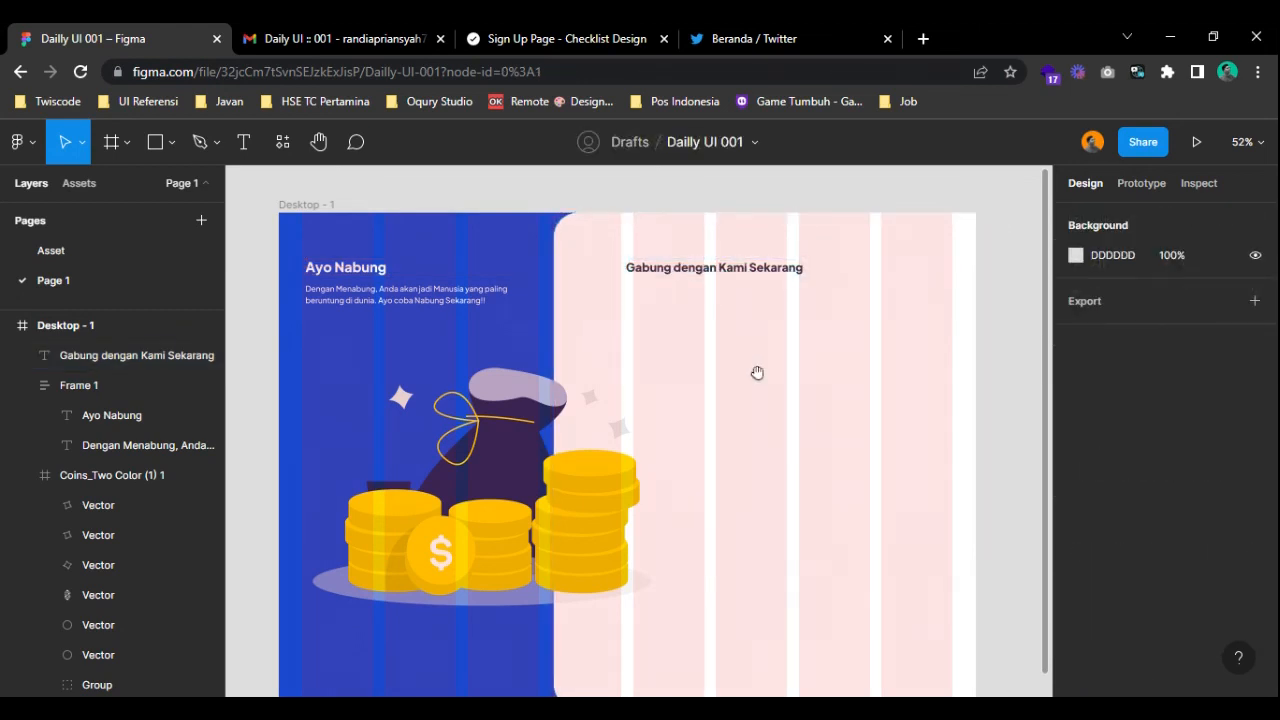
- Move the coins and money bag illustration slightly further left so it sits more on the blue side
scroll(420, 430, right, 2)
click(440, 430)
drag(469, 433, 422, 437)
click(983, 386)
- Add the text "Gabung dengan Google" below the "Gabung dengan Kami Sekarang" heading
click(246, 141)
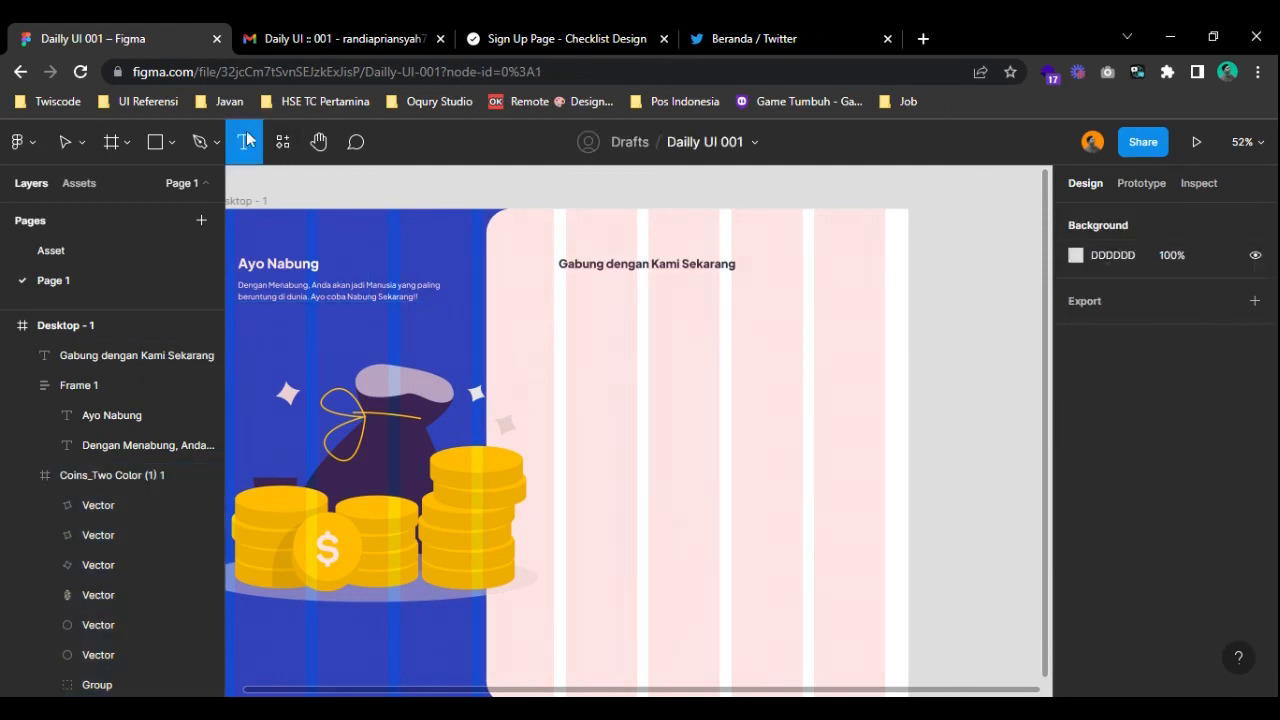
click(572, 287)
ctrl+scroll(572, 287, up, 5)
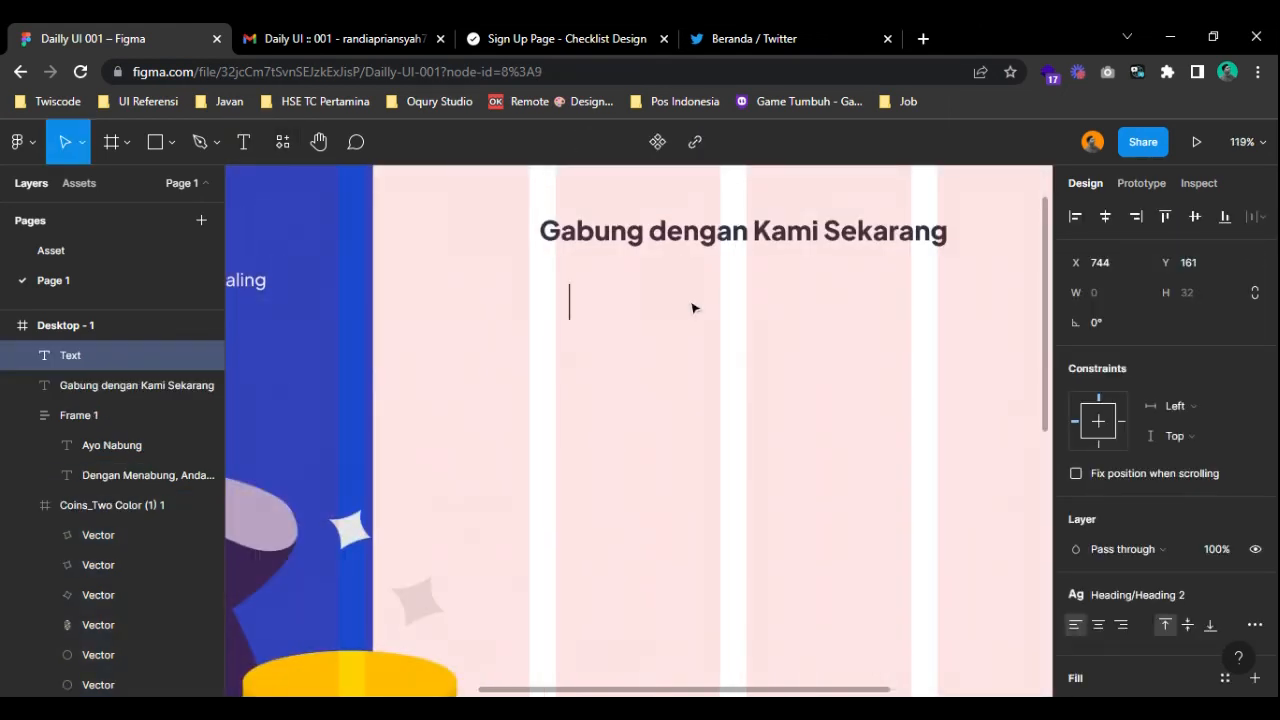
text(Gabun)
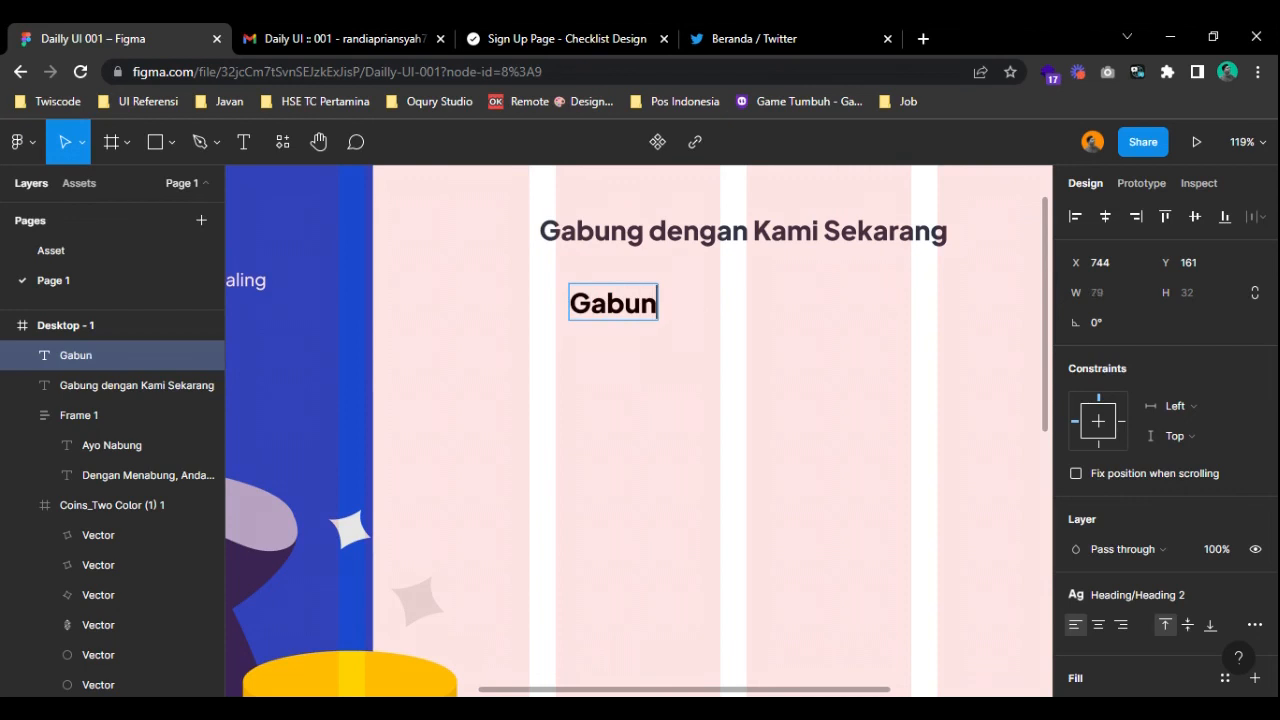
text(g dengan google)
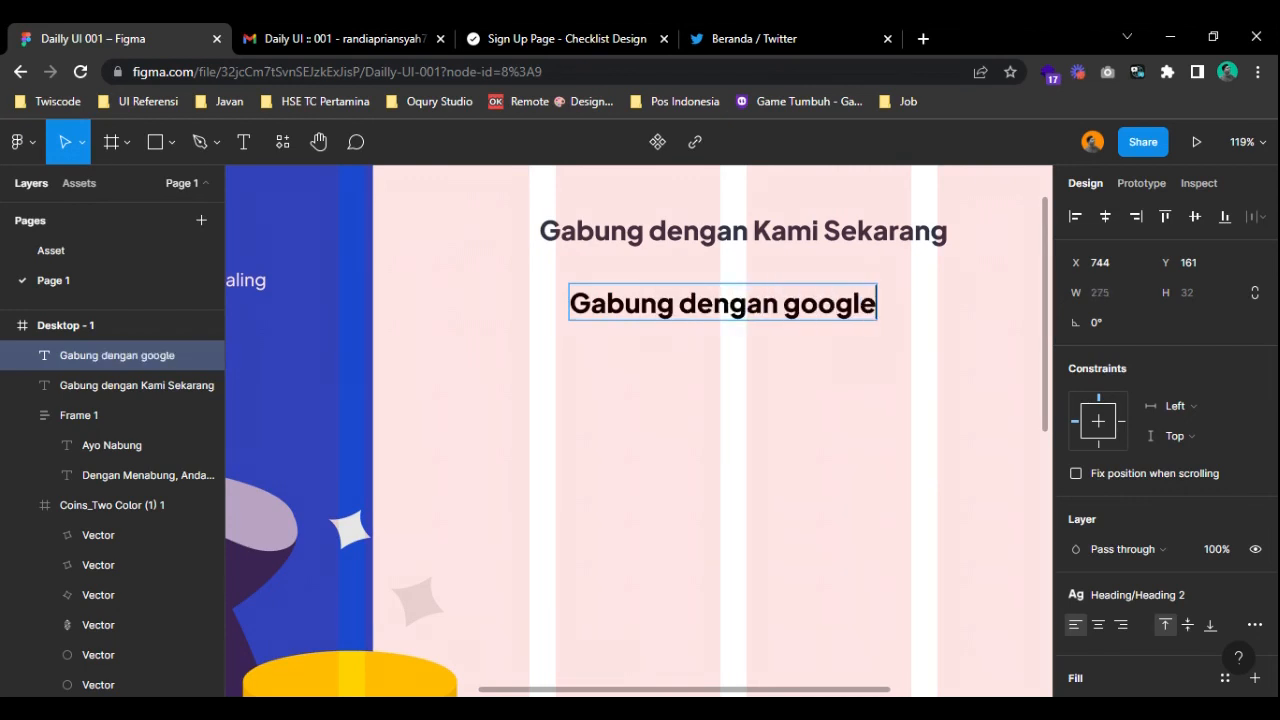
key(BackSpace)
text(G)
key(Escape)
- Move the "Gabung dengan Kami Sekarang" heading to X 730, Y 96, and wrap "Gabung dengan Google" in an auto layout frame
drag(683, 255, 674, 240)
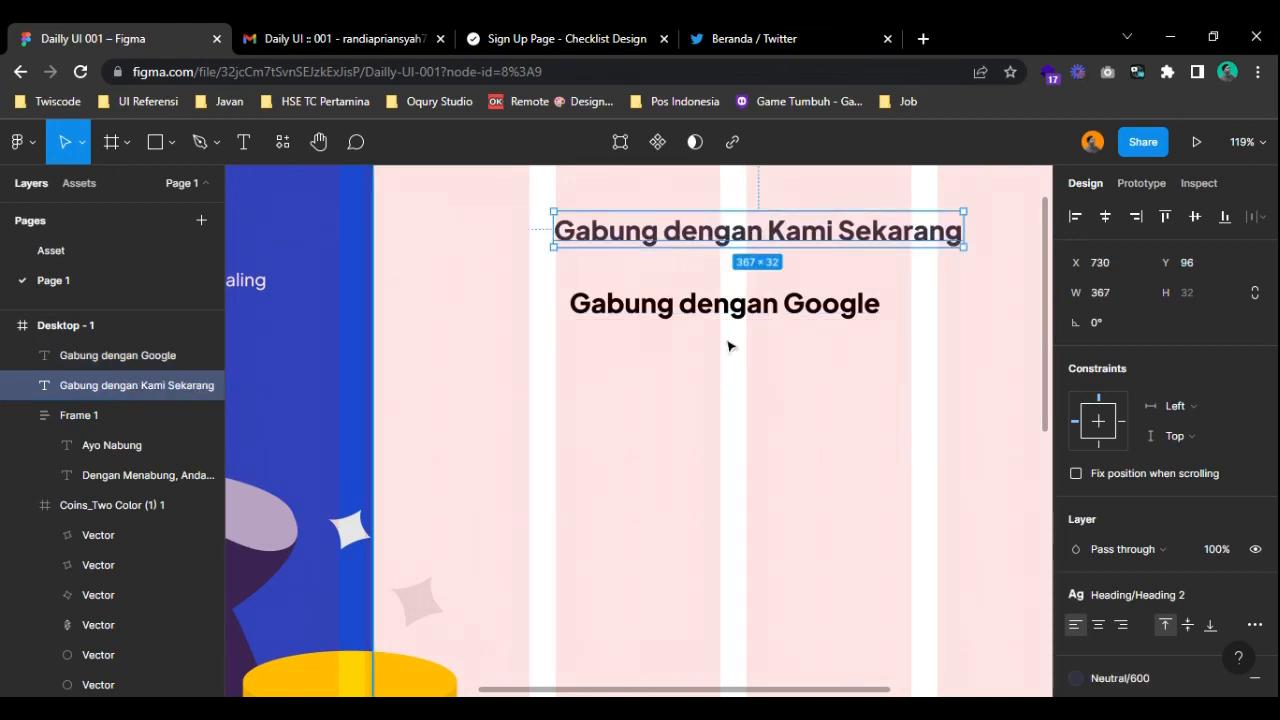
click(736, 307)
key(shift+a)
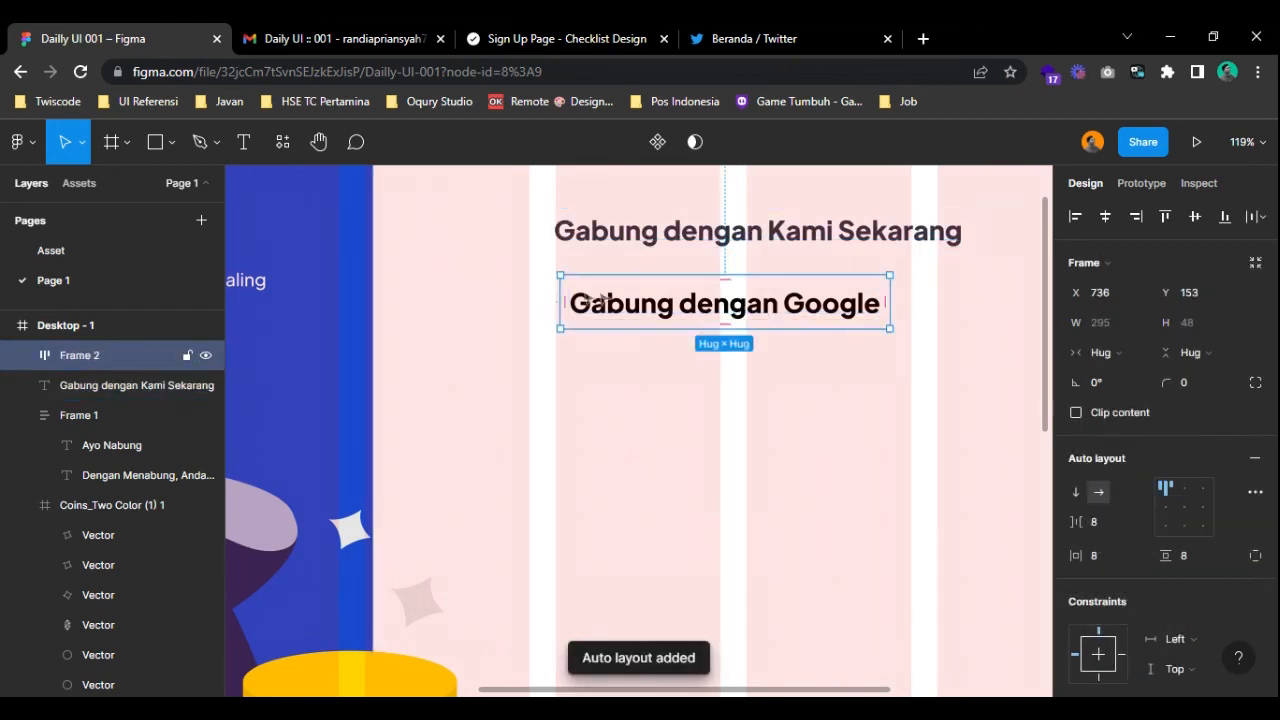
double_click(655, 315)
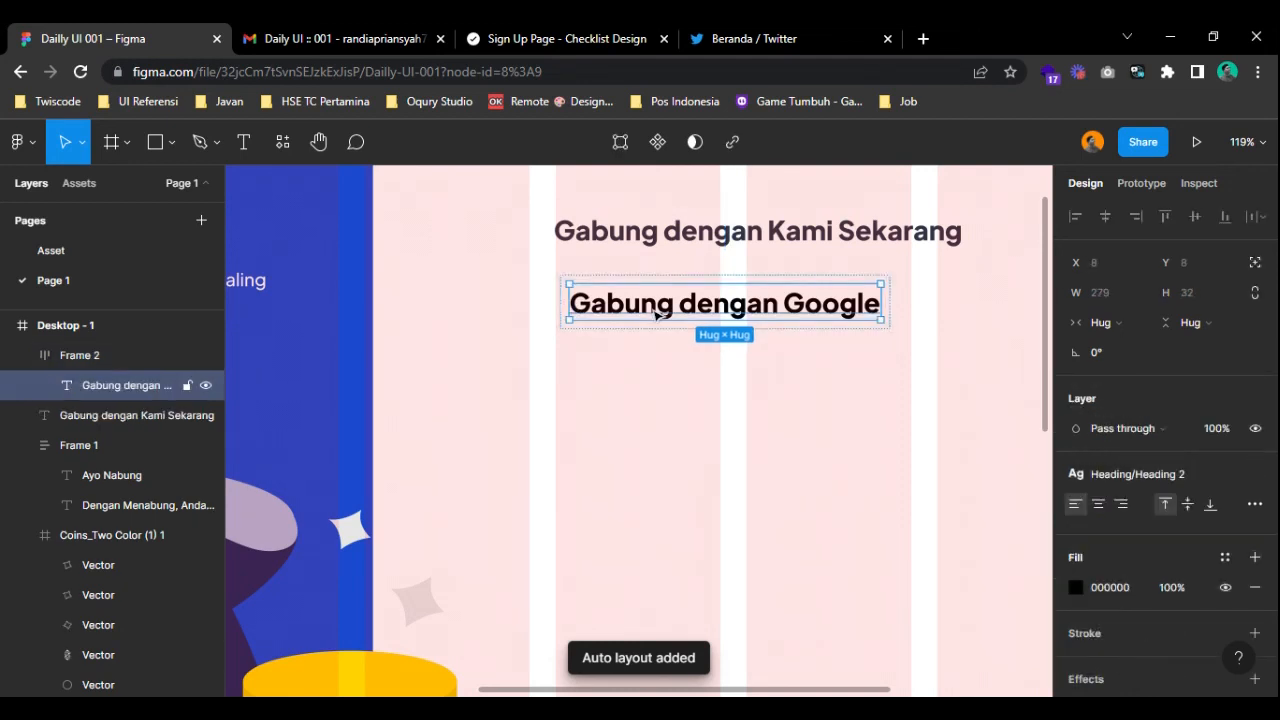
click(995, 455)
click(817, 322)
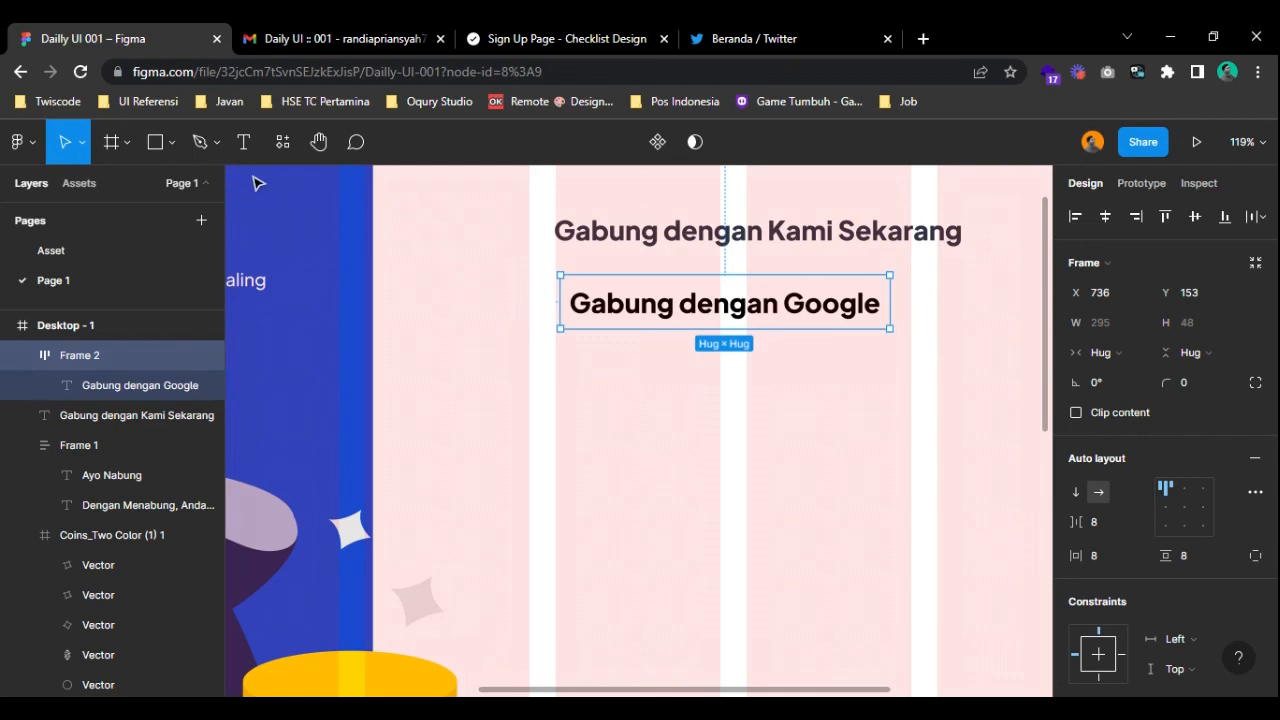
- Copy the Google logo from the Asset page into the "Gabung dengan Google" auto layout frame on Page 1 and resize it to 24 × 24
click(680, 309)
click(88, 250)
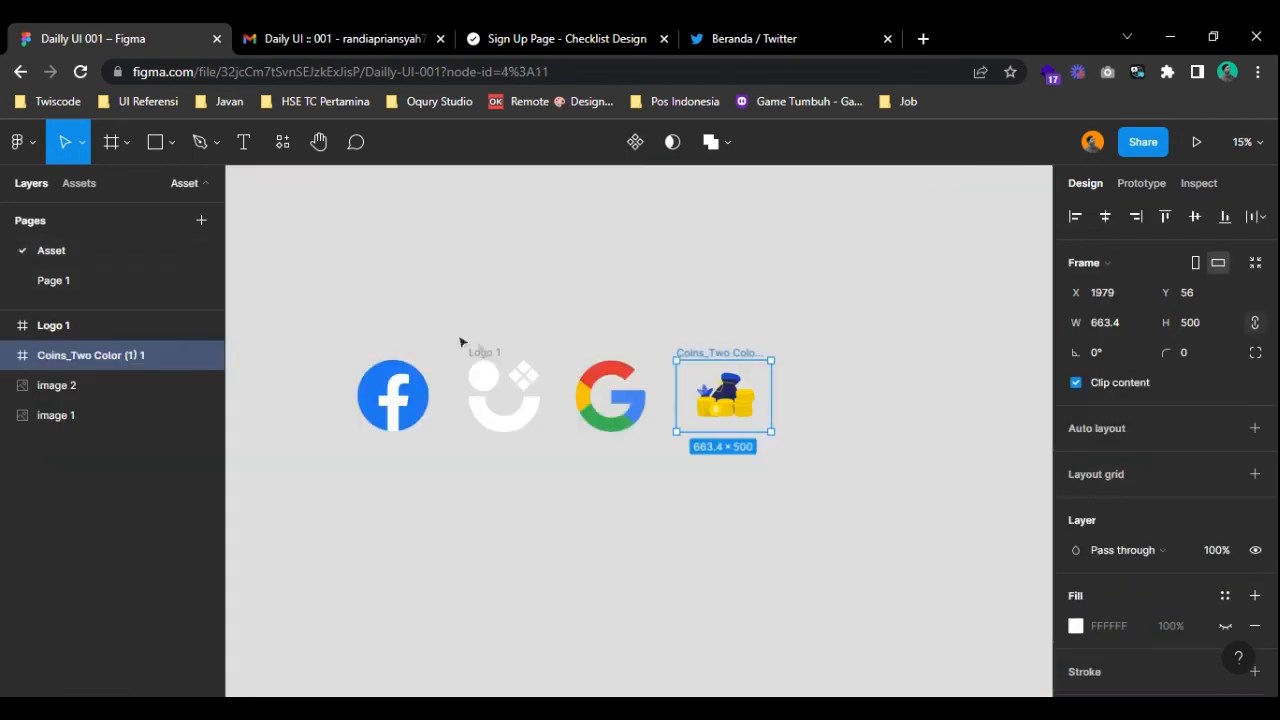
click(610, 398)
click(111, 279)
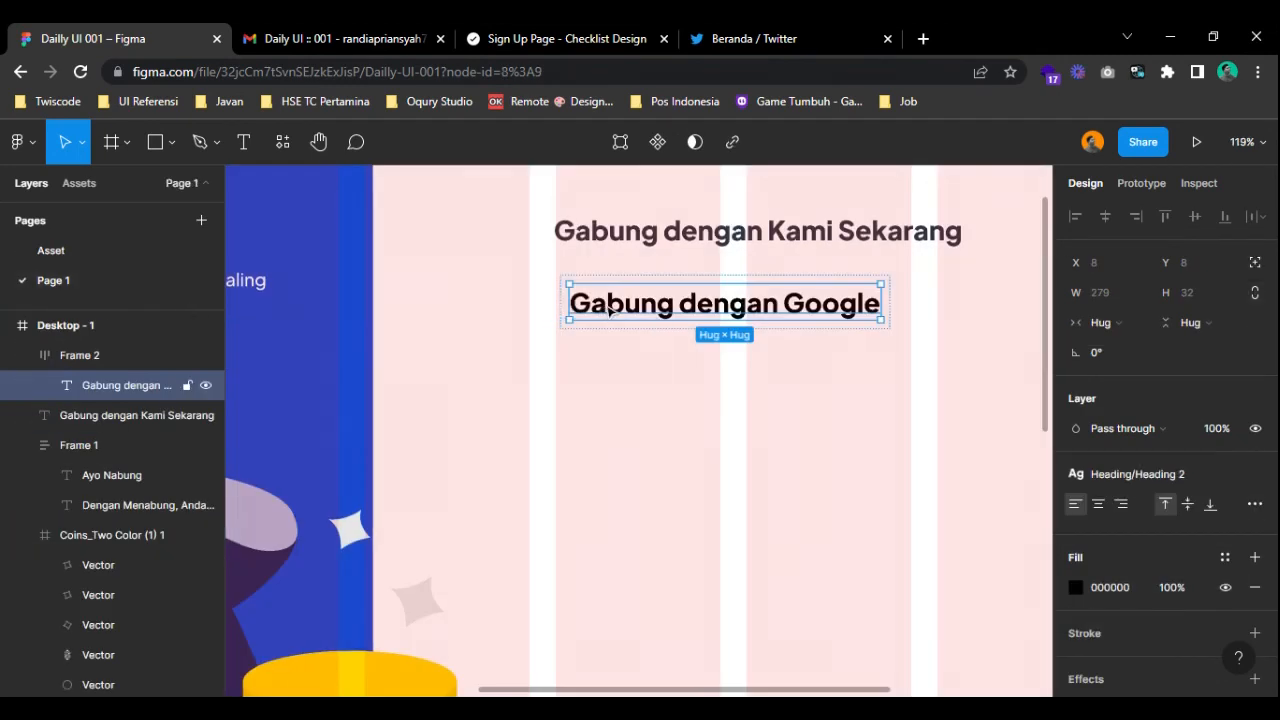
key(ctrl+v)
click(1140, 296)
key(Return)
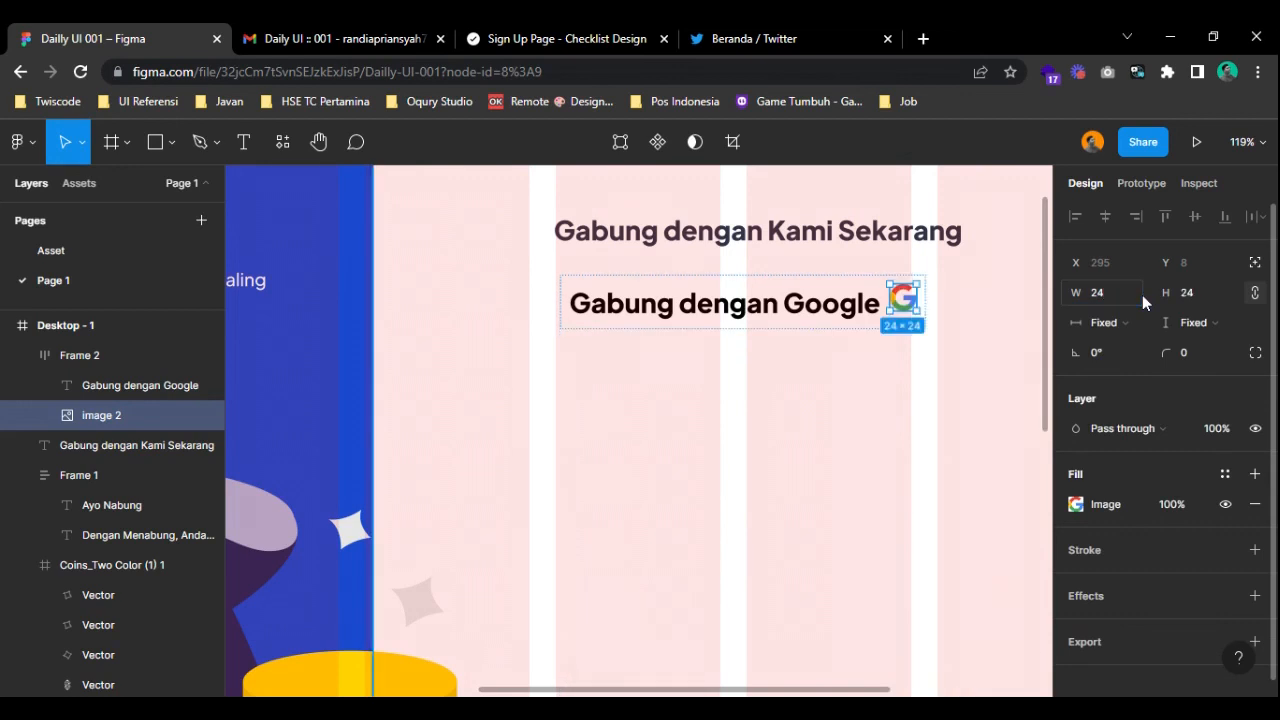
- Put the Google logo before the text and align the auto layout frame's contents left and vertically centred
key(Left)
click(1000, 337)
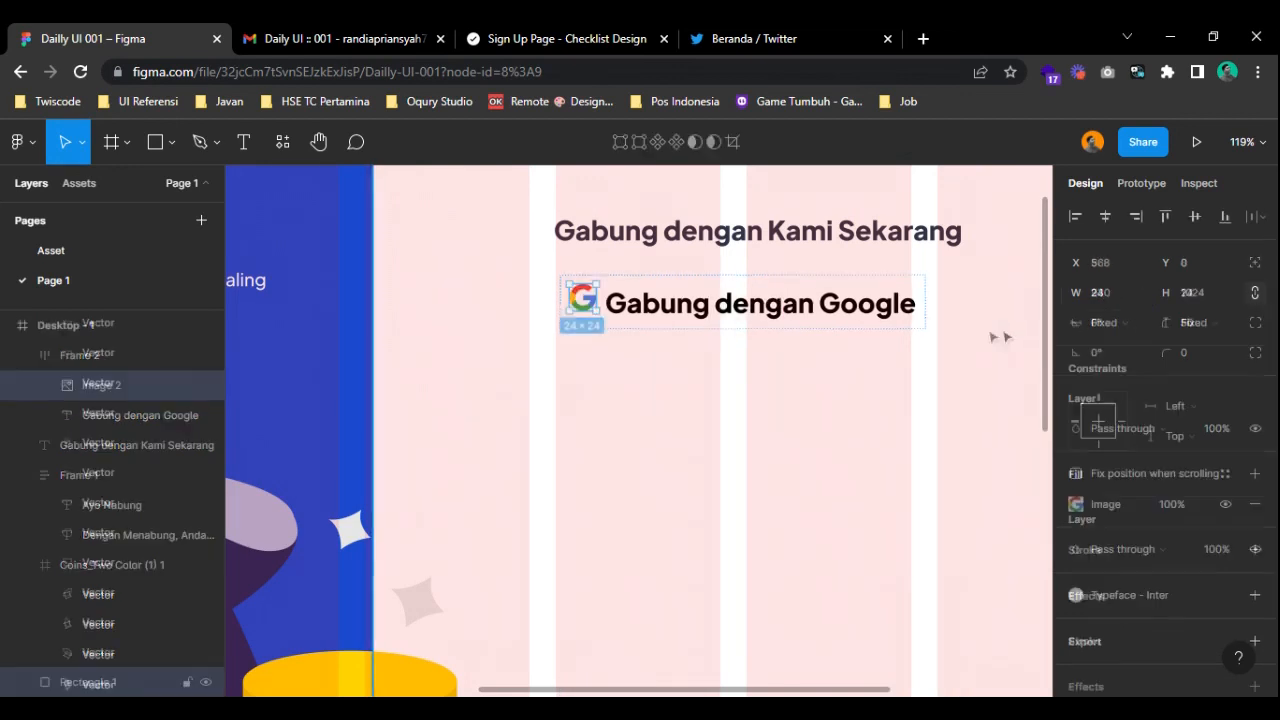
click(880, 328)
click(1172, 507)
click(800, 401)
drag(790, 400, 648, 400)
- Apply the Body Small Medium 14/20 text style to the "Gabung dengan Google" text
click(708, 328)
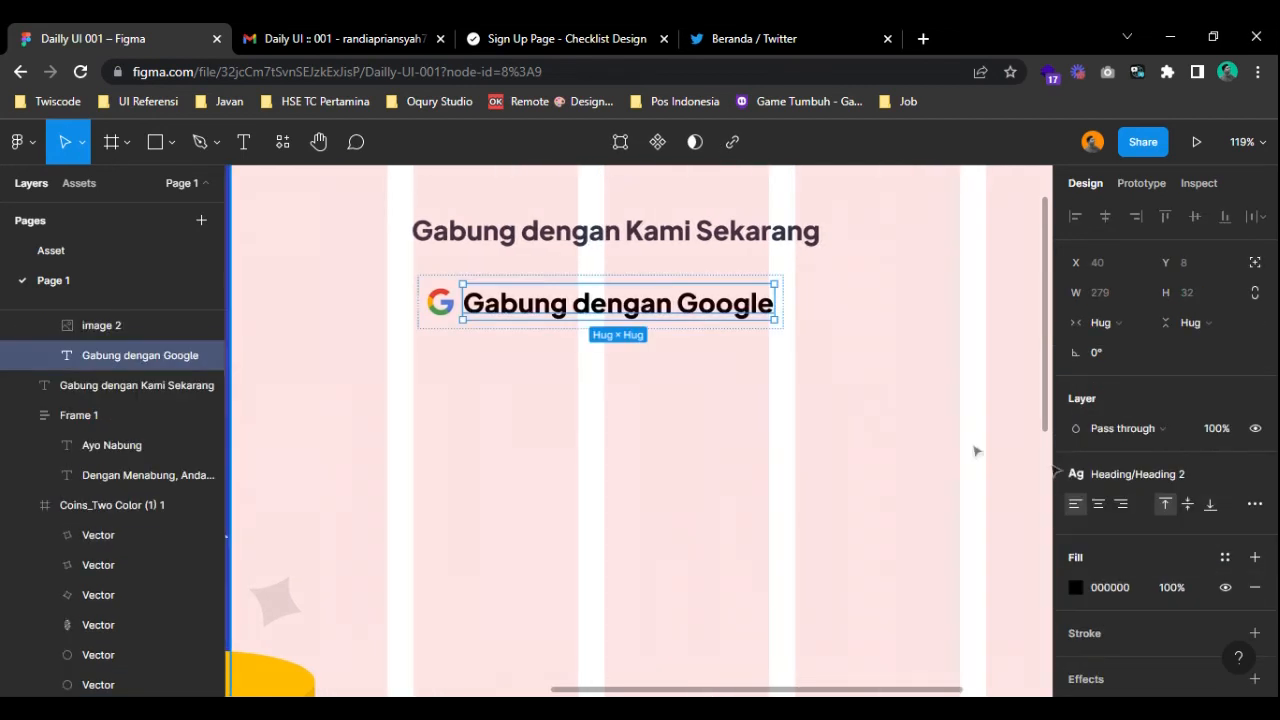
click(1146, 474)
scroll(1146, 480, down, 5)
scroll(1147, 510, down, 2)
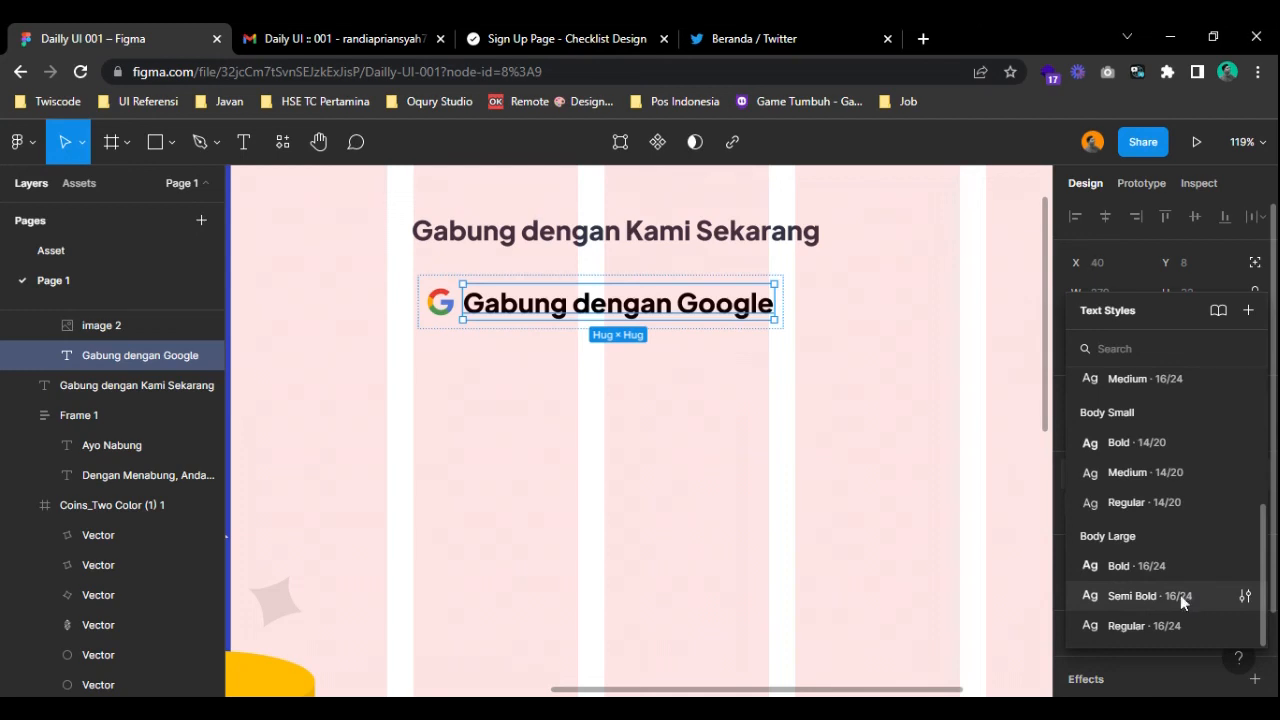
scroll(1176, 601, up, 4)
drag(1264, 490, 1272, 622)
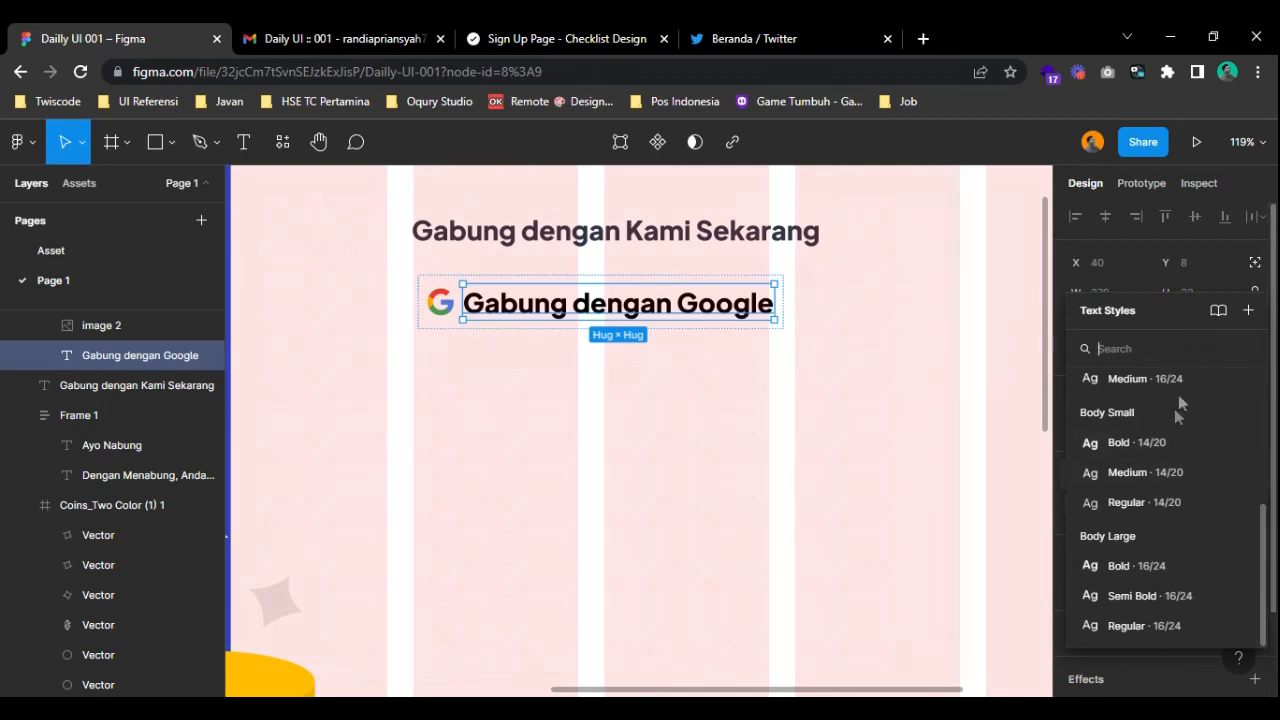
click(1155, 473)
click(630, 358)
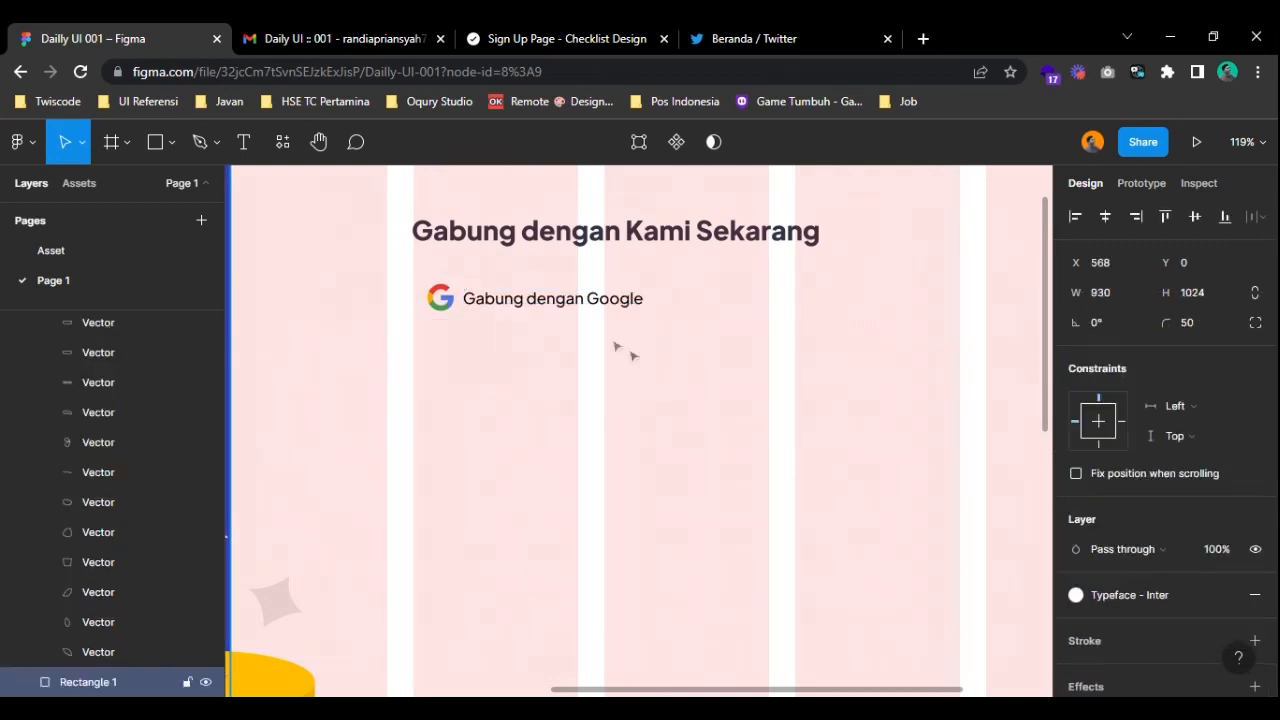
- Set the spacing between the logo and text in the Google button frame to 16
click(538, 300)
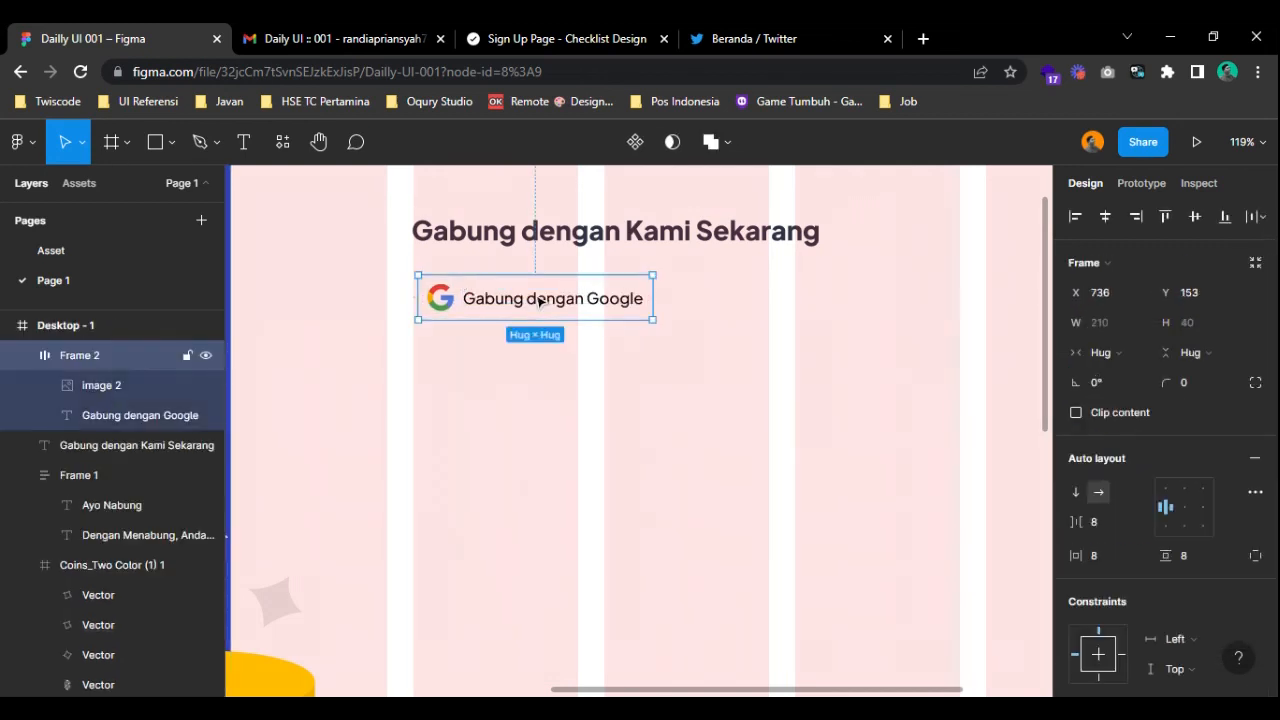
click(1098, 523)
text(16)
key(Return)
click(729, 345)
click(570, 314)
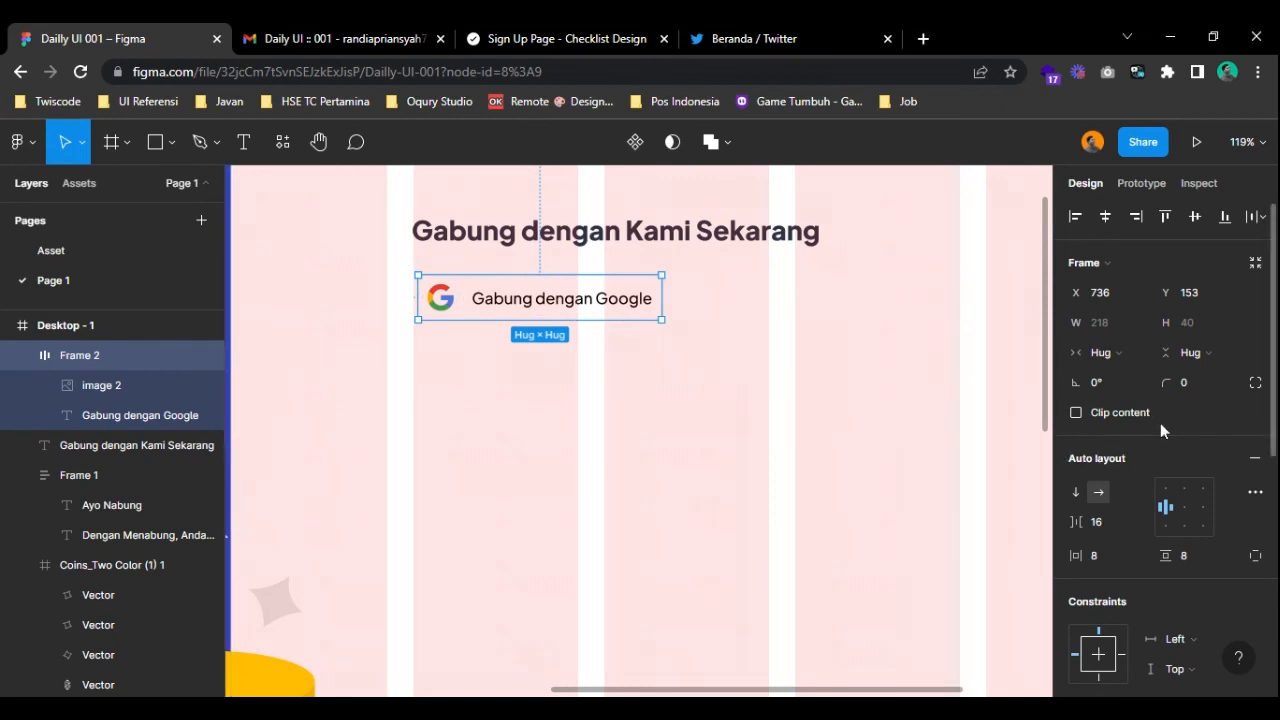
- Switch the Google button frame to a fixed height and set it to 48
scroll(889, 423, down, 5)
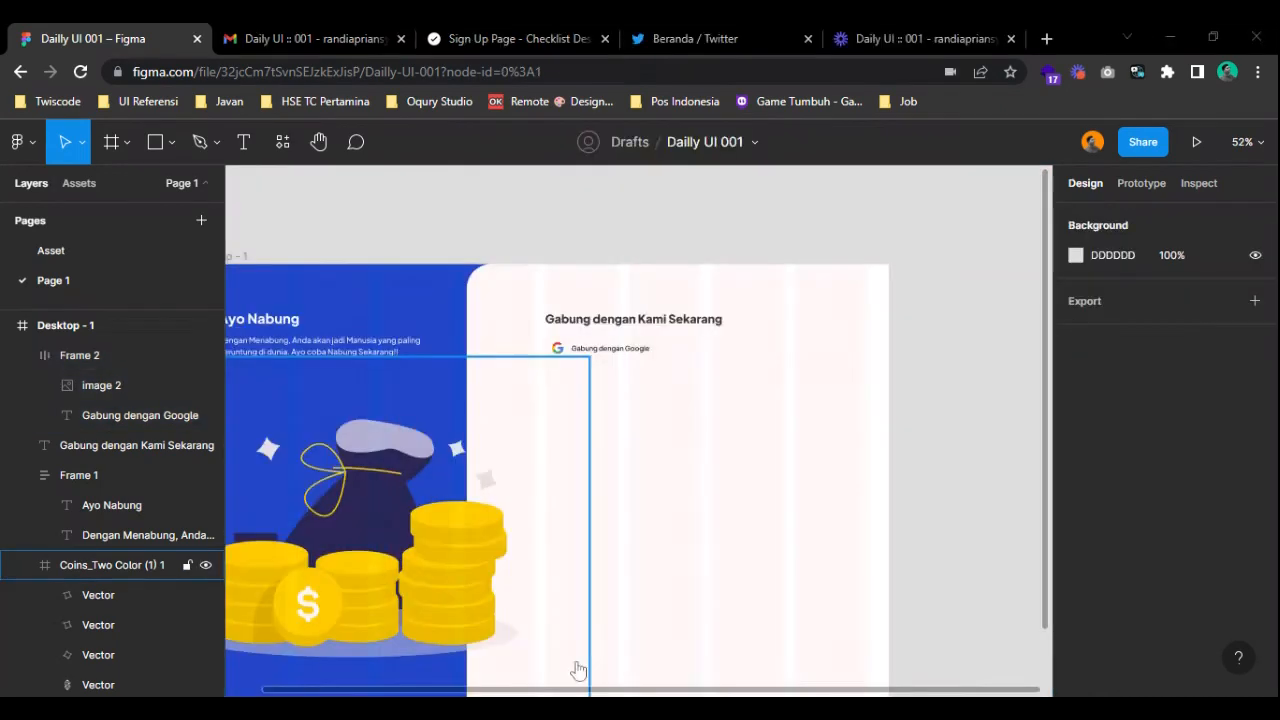
scroll(574, 354, up, 10)
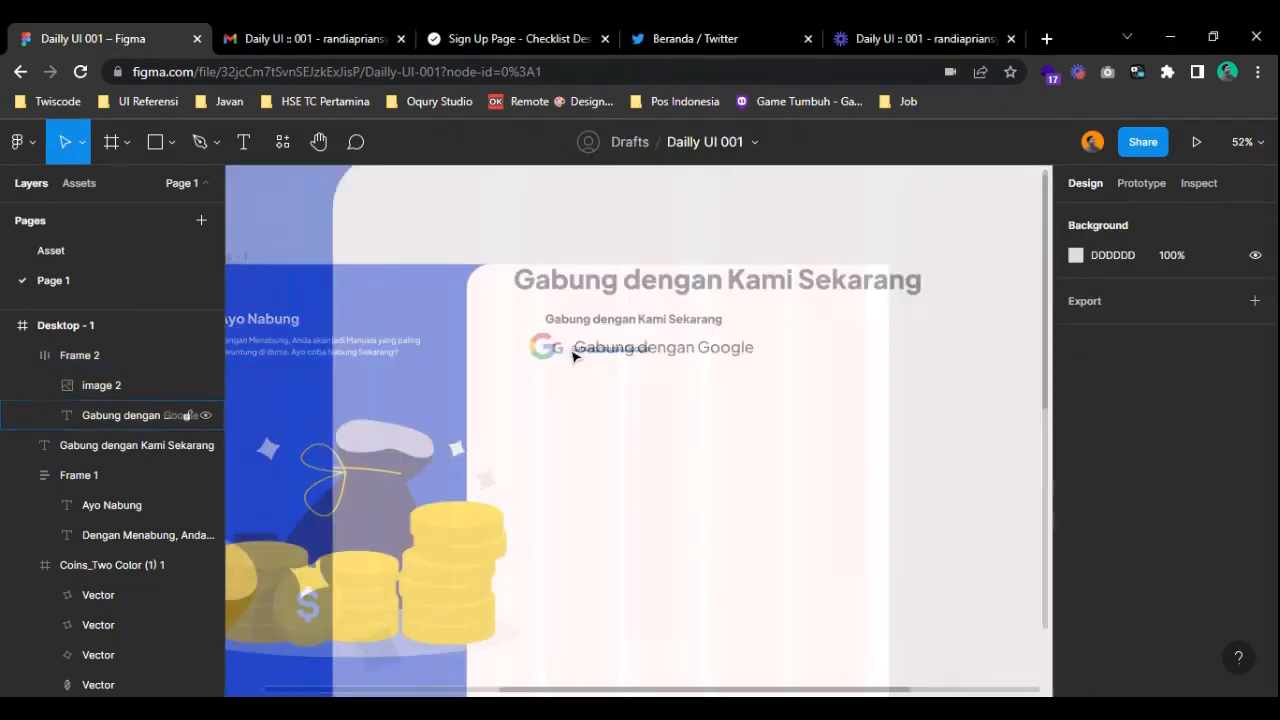
click(693, 372)
scroll(760, 375, right, 2)
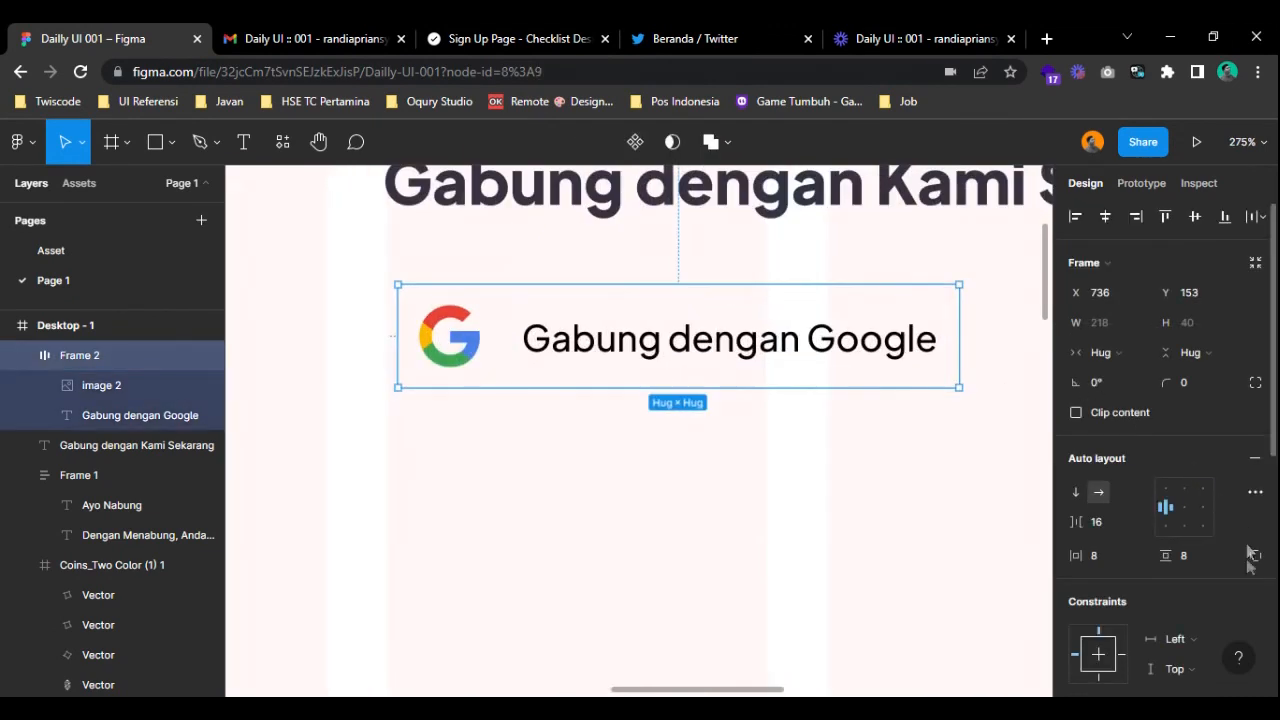
click(1206, 353)
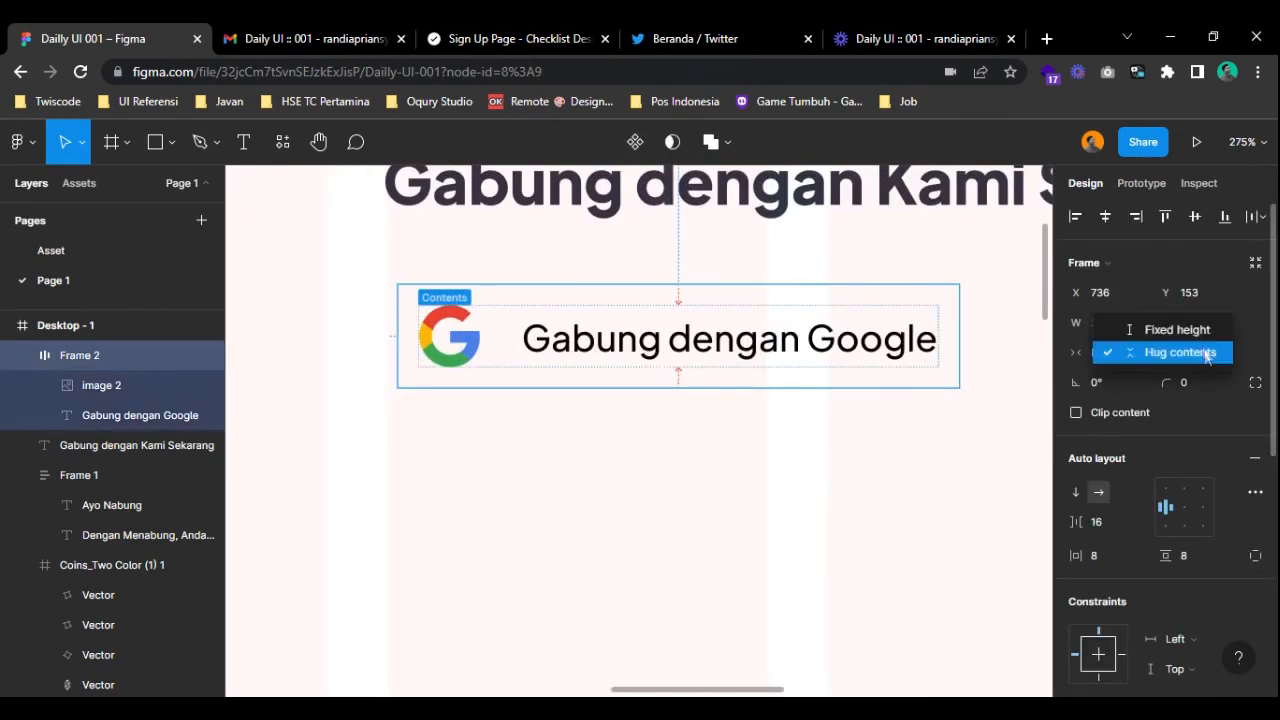
click(1200, 327)
click(1202, 325)
text(48)
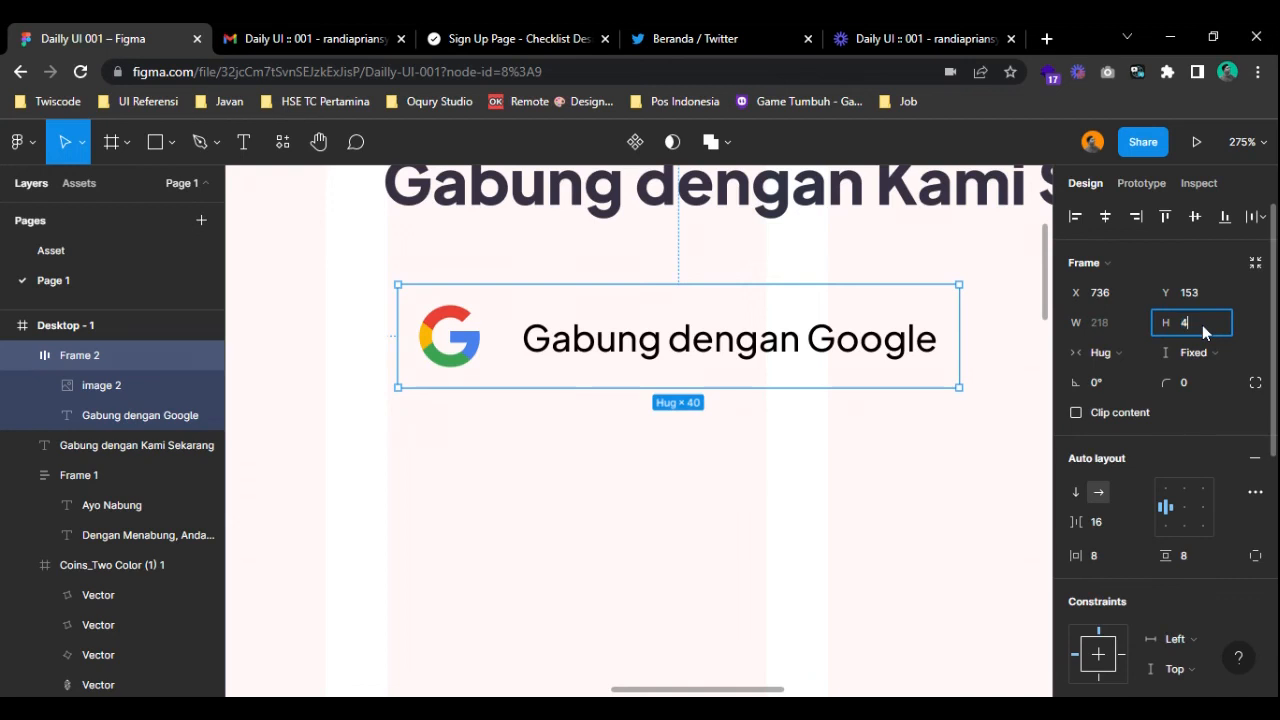
key(Return)
scroll(1023, 414, down, 5)
drag(963, 423, 771, 413)
click(1103, 352)
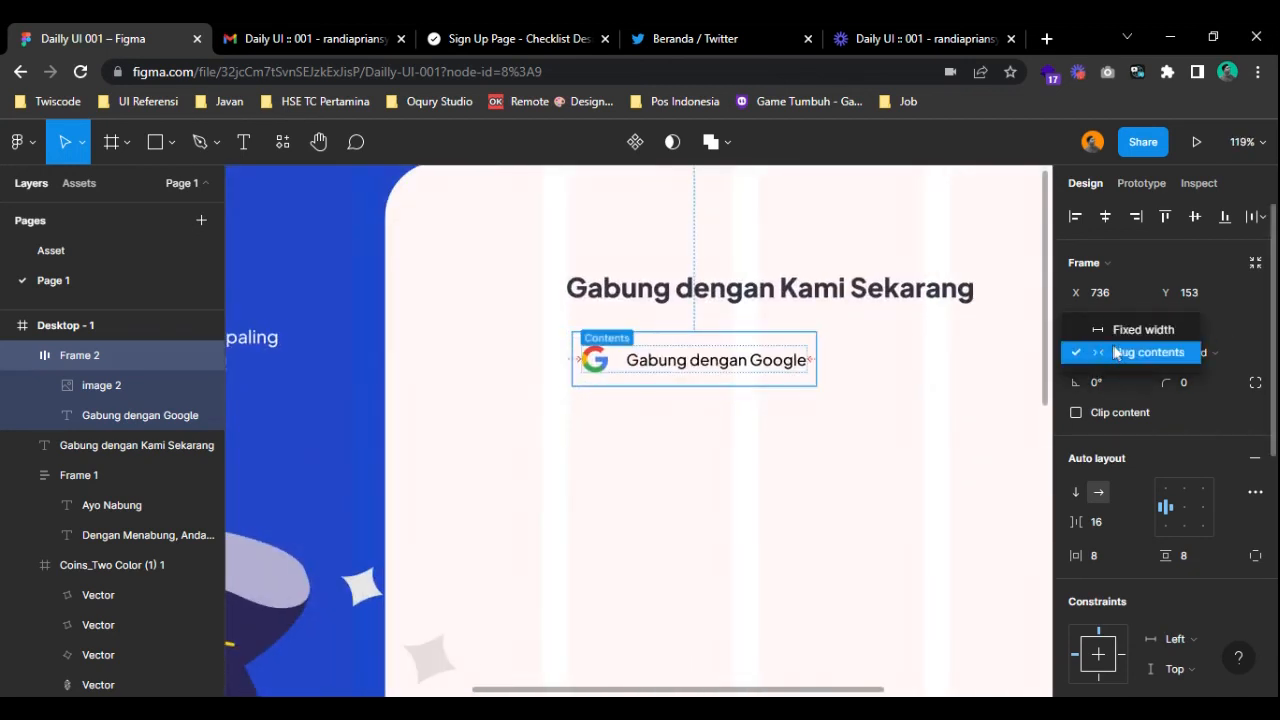
click(1116, 352)
click(1116, 354)
click(1116, 352)
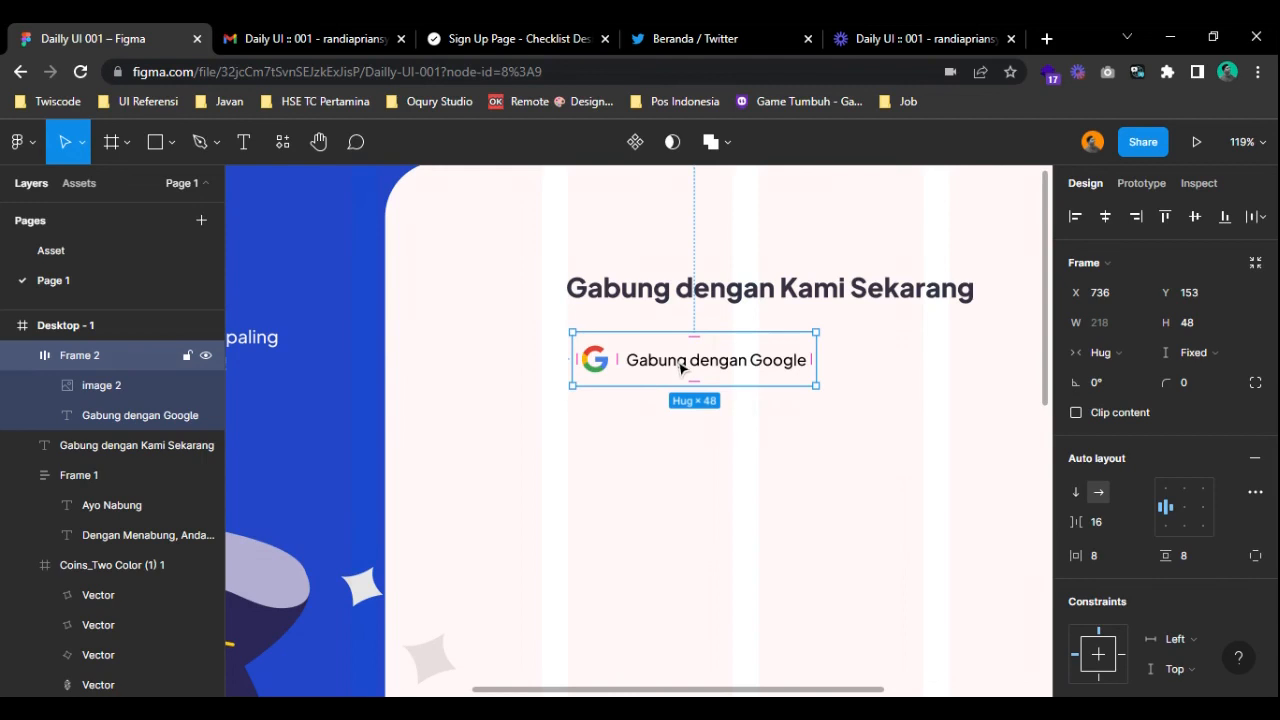
- Add a stroke to the Google button frame and give it the Text/Secondary colour style
scroll(1188, 578, down, 5)
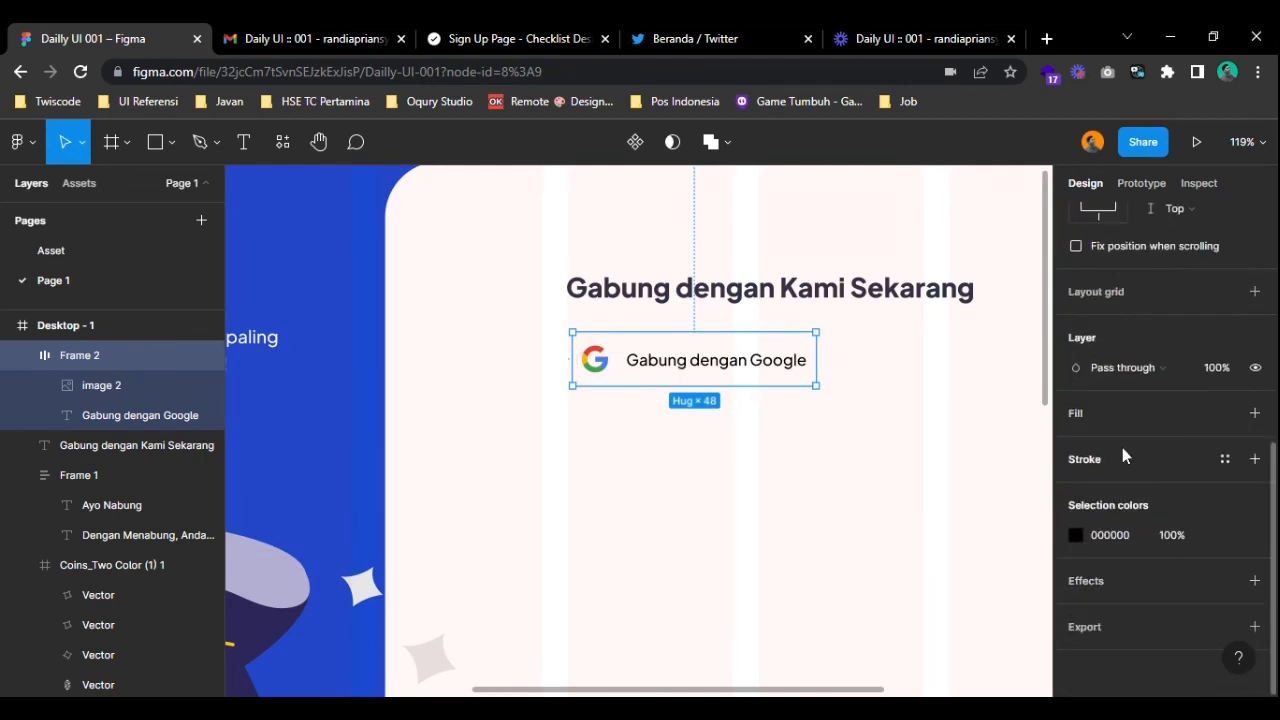
click(1255, 459)
click(1226, 459)
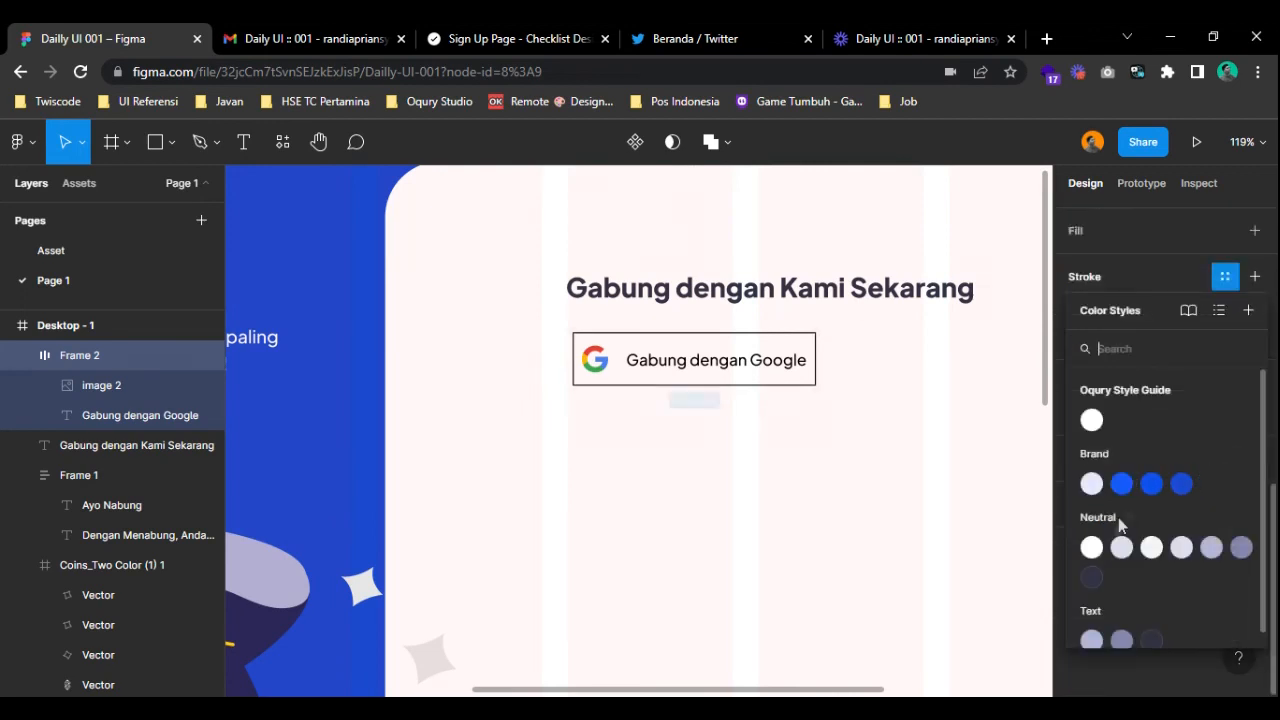
click(1098, 580)
click(1150, 382)
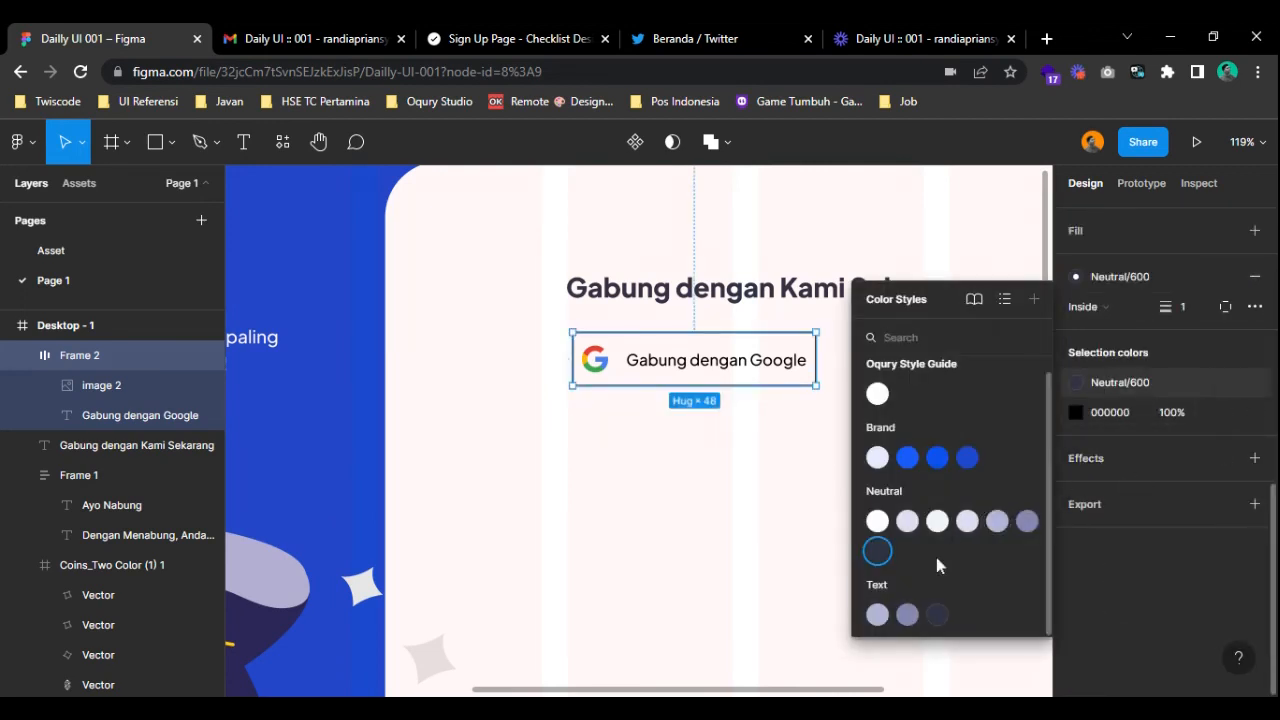
click(907, 615)
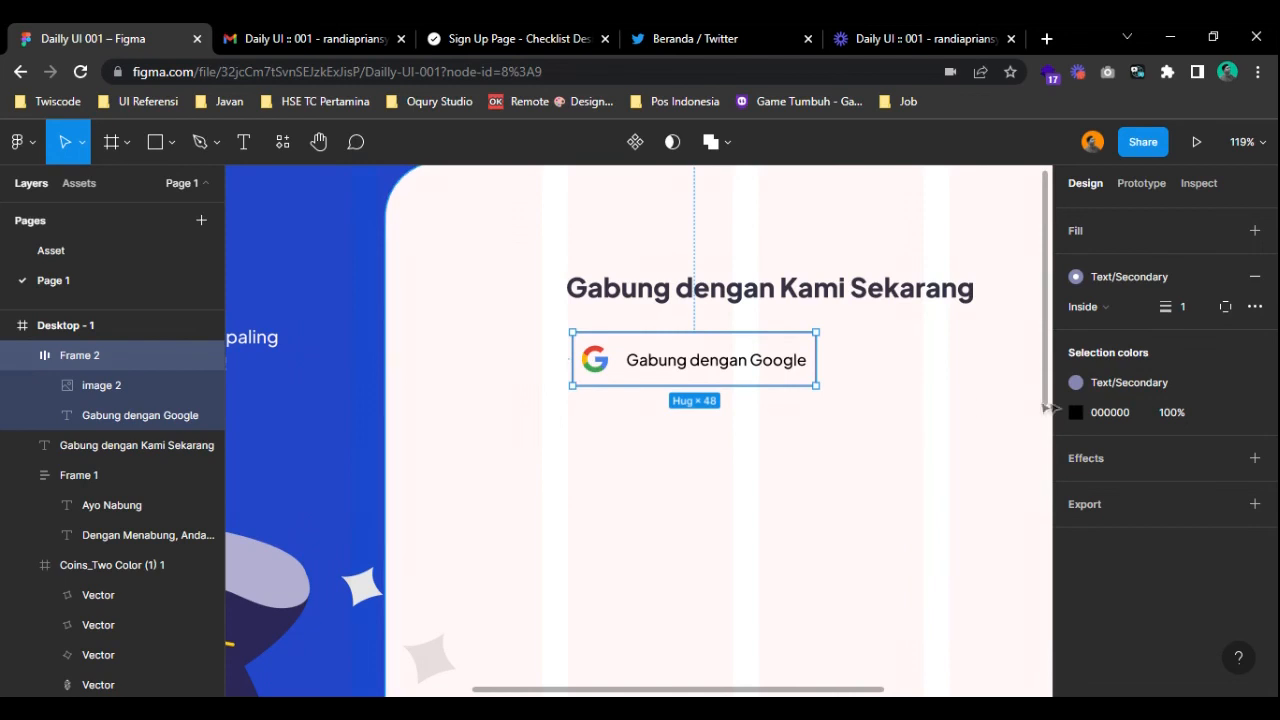
- Set the Google button frame's corner radius to 8
scroll(1160, 370, up, 5)
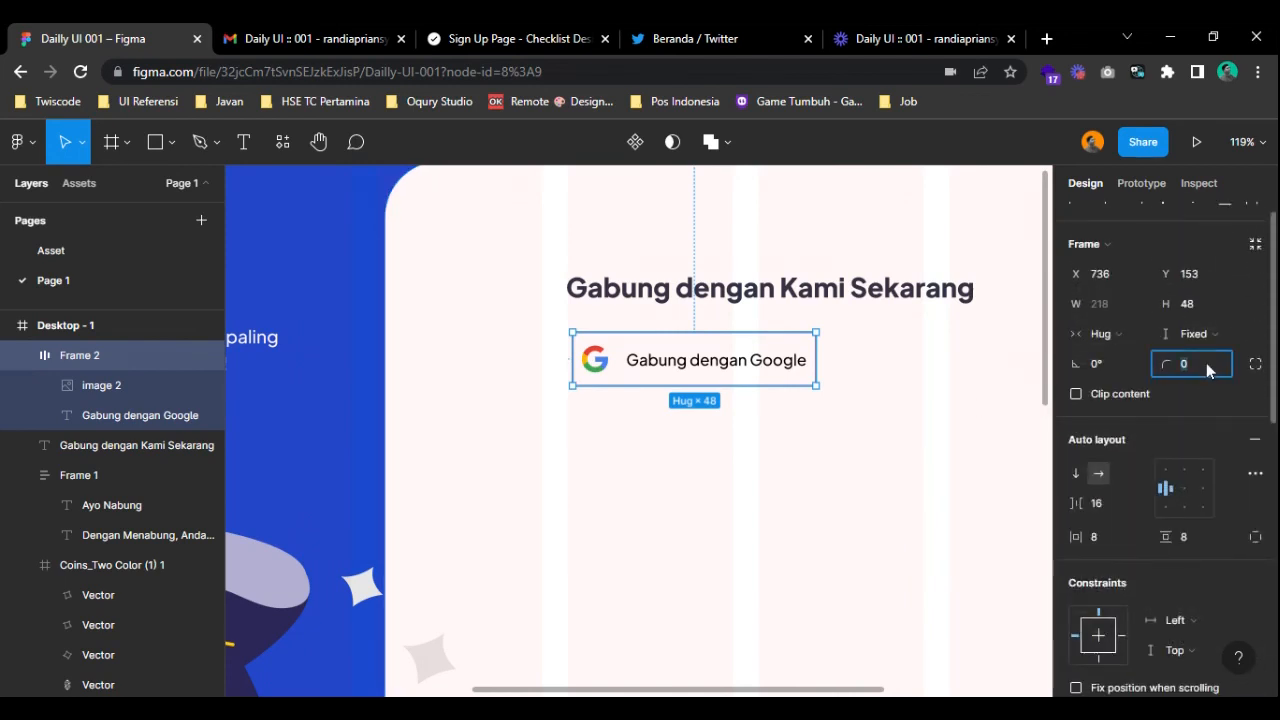
text(8)
key(Return)
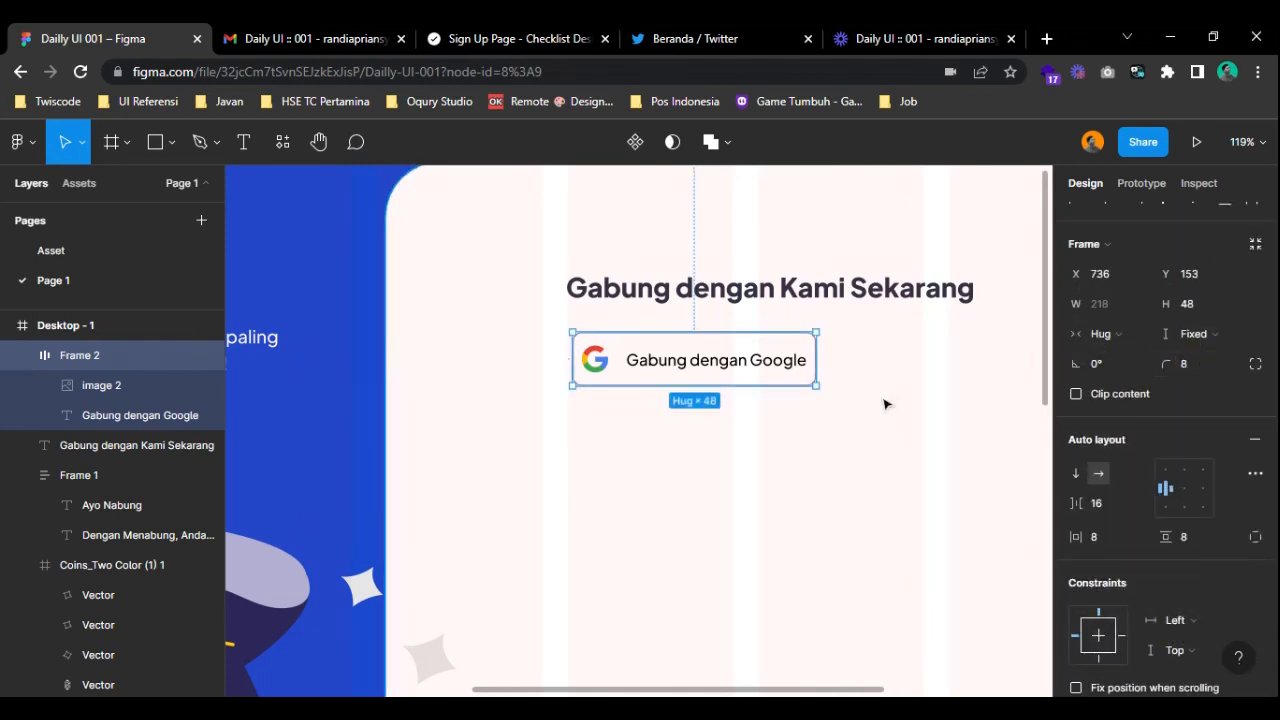
- Set the Google button frame's horizontal padding to 16
click(1106, 537)
text(1)
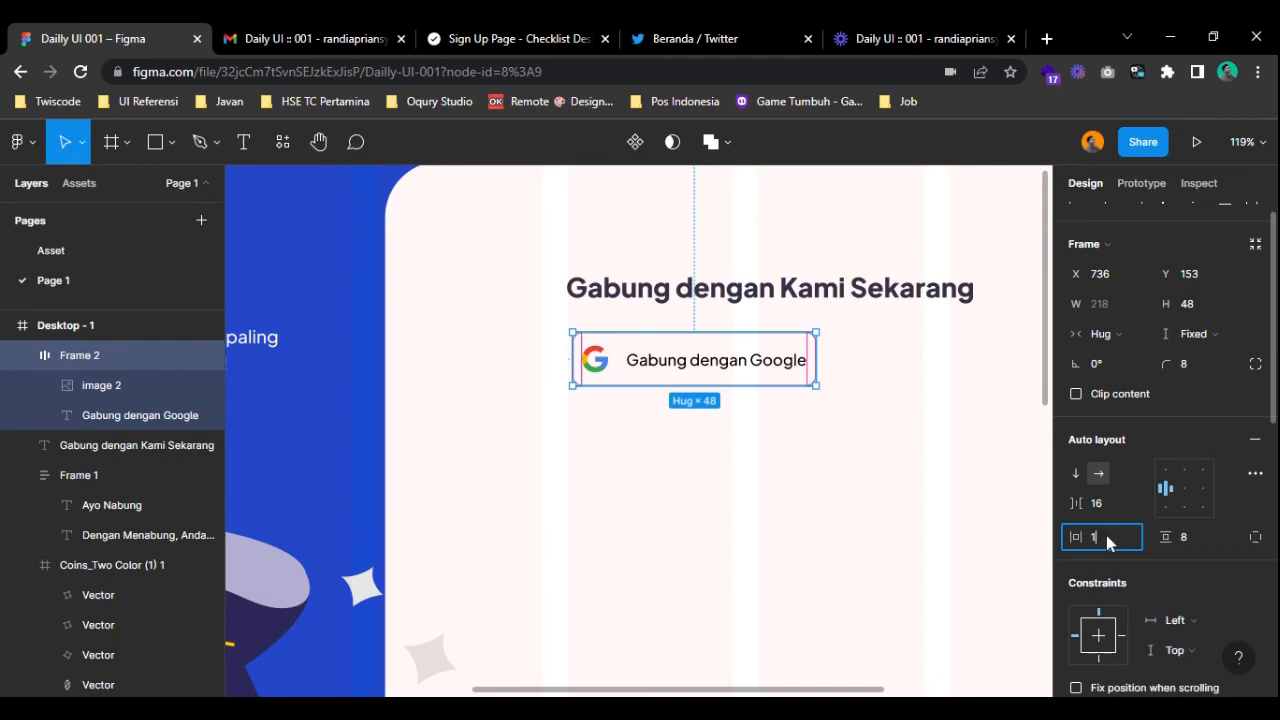
text(6)
key(Return)
click(1202, 537)
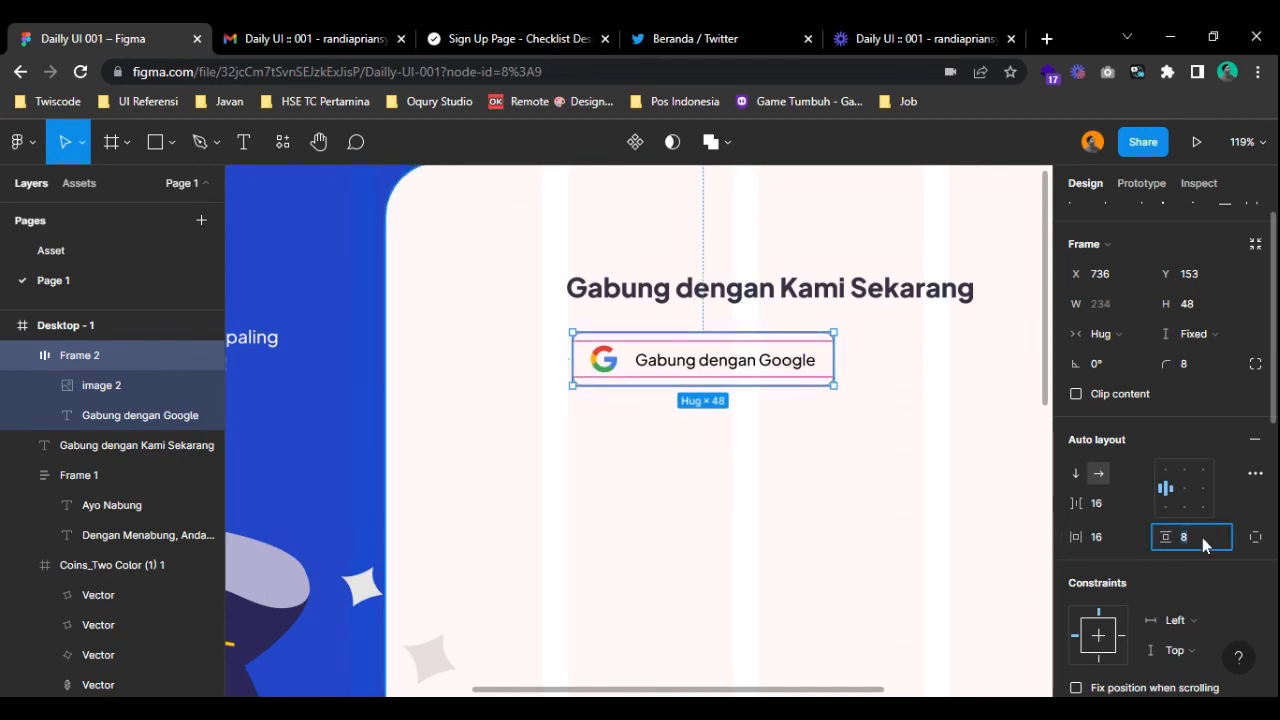
click(982, 514)
- Change the Google button frame's stroke to the Text/Tertiary colour style
click(765, 385)
drag(861, 376, 764, 376)
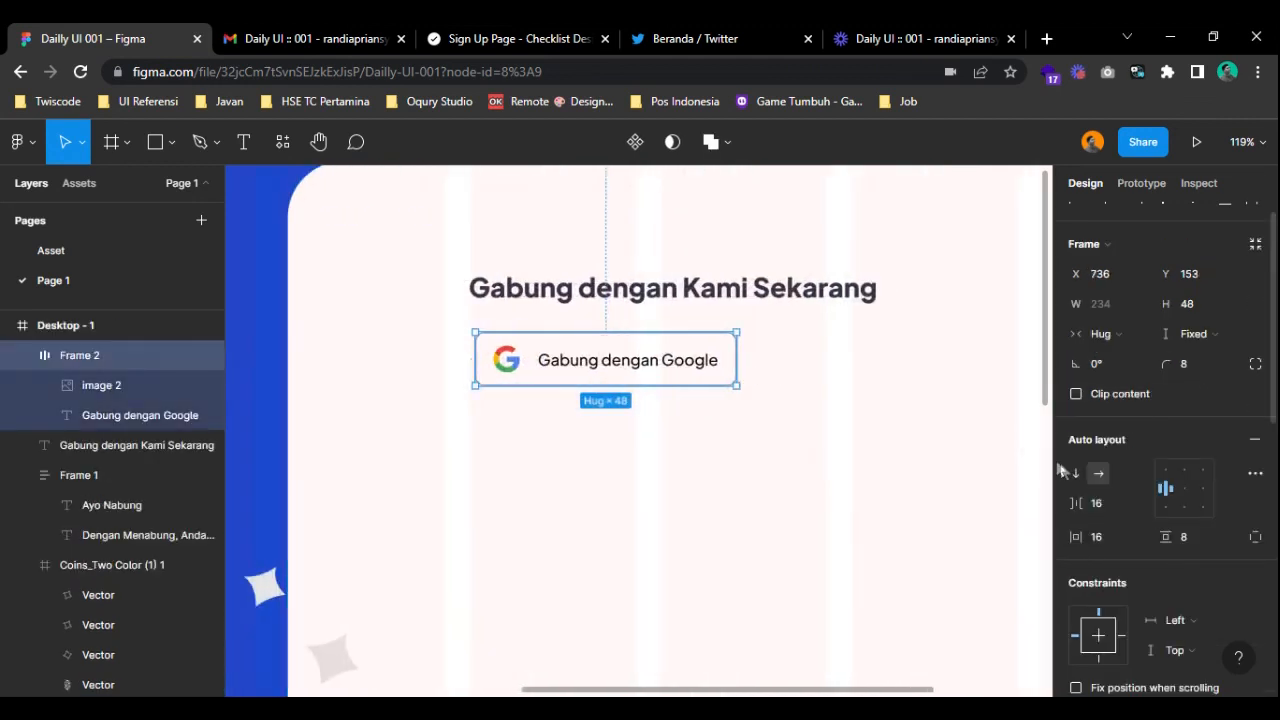
scroll(1090, 500, down, 5)
click(1146, 432)
click(1091, 625)
click(846, 486)
click(592, 373)
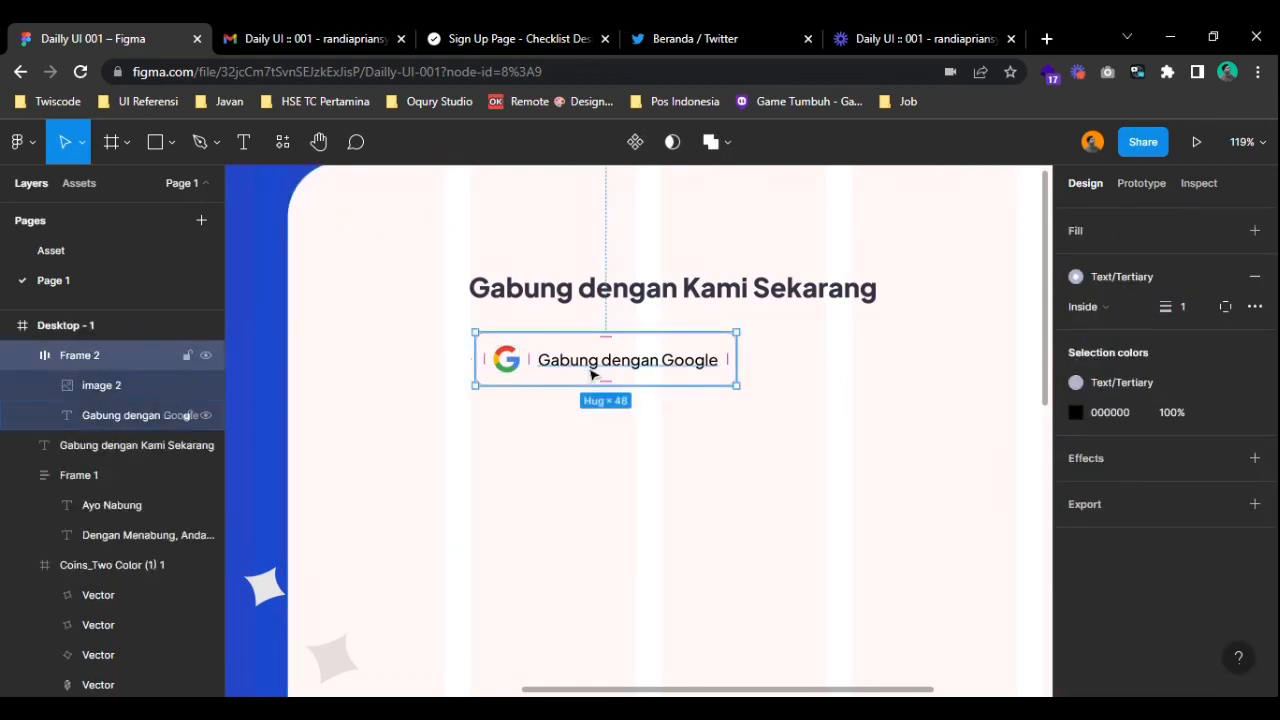
- Duplicate the Google button beside the original and wrap both buttons in a horizontal auto layout frame
key(ctrl+c)
key(ctrl+v)
drag(592, 373, 828, 375)
shift+click(531, 365)
key(shift+a)
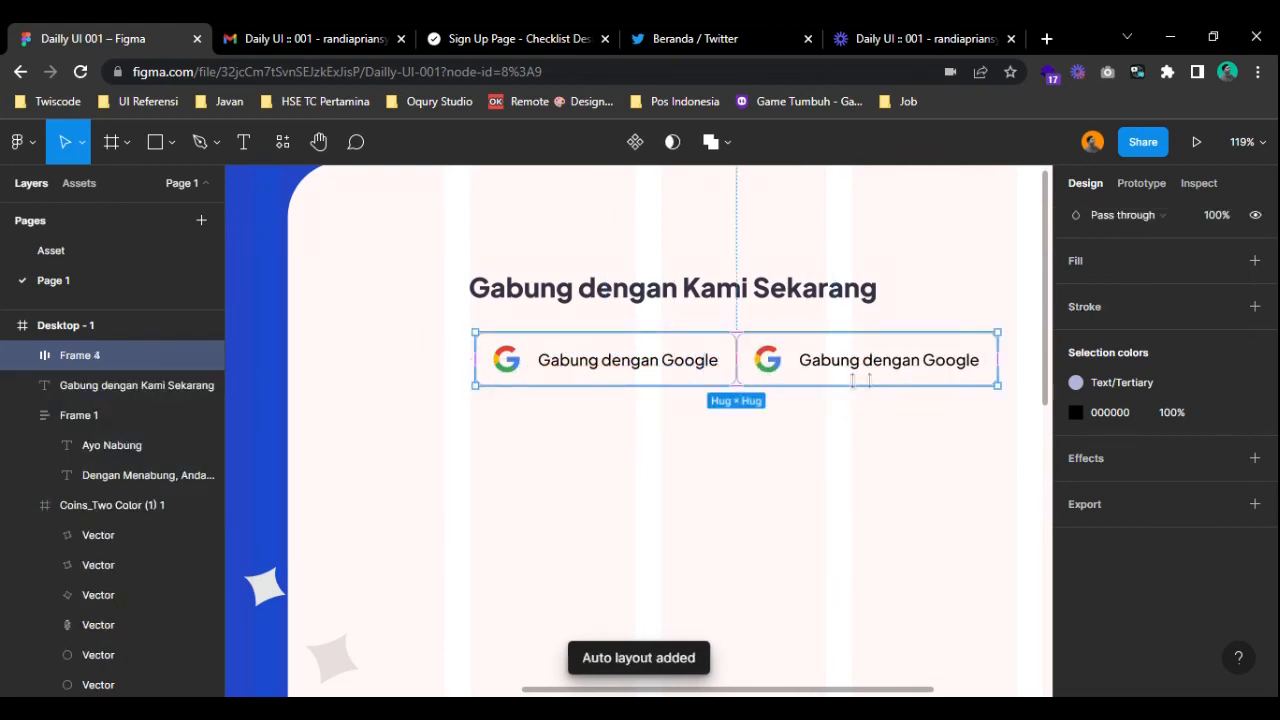
- Set the spacing between the two buttons in their auto layout frame to 16
scroll(1163, 440, up, 5)
click(1118, 379)
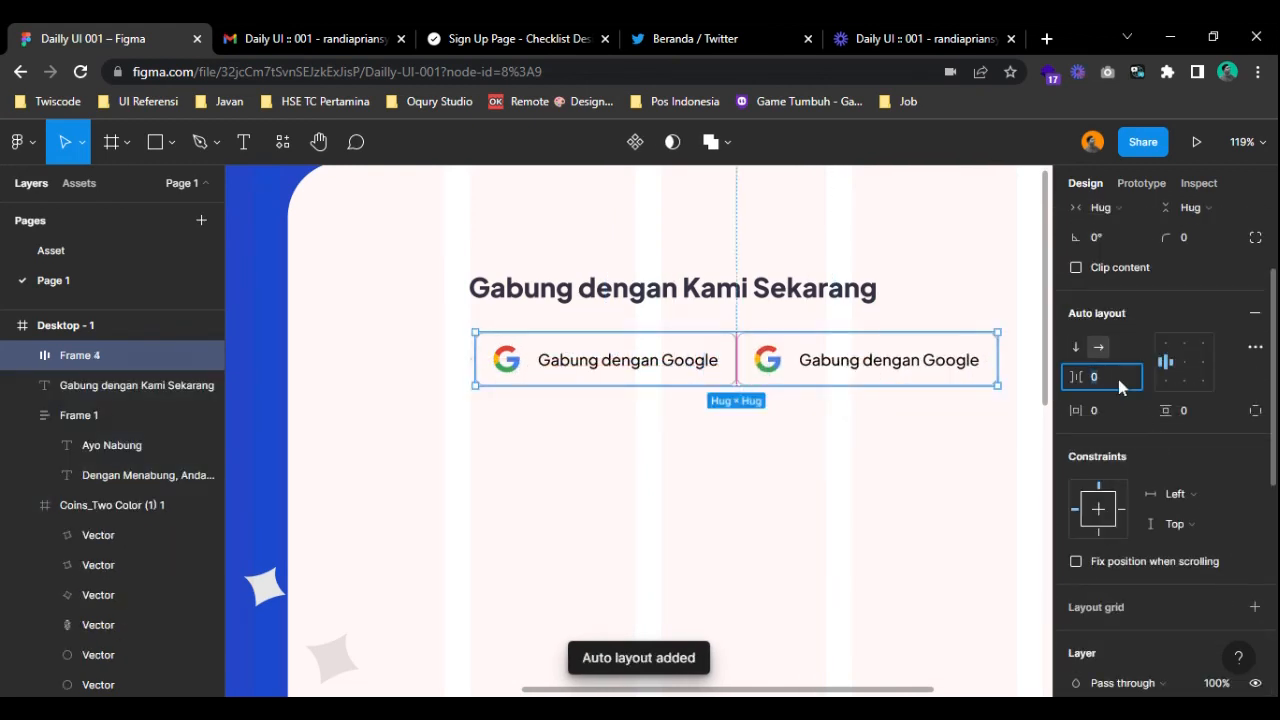
text(16)
key(Return)
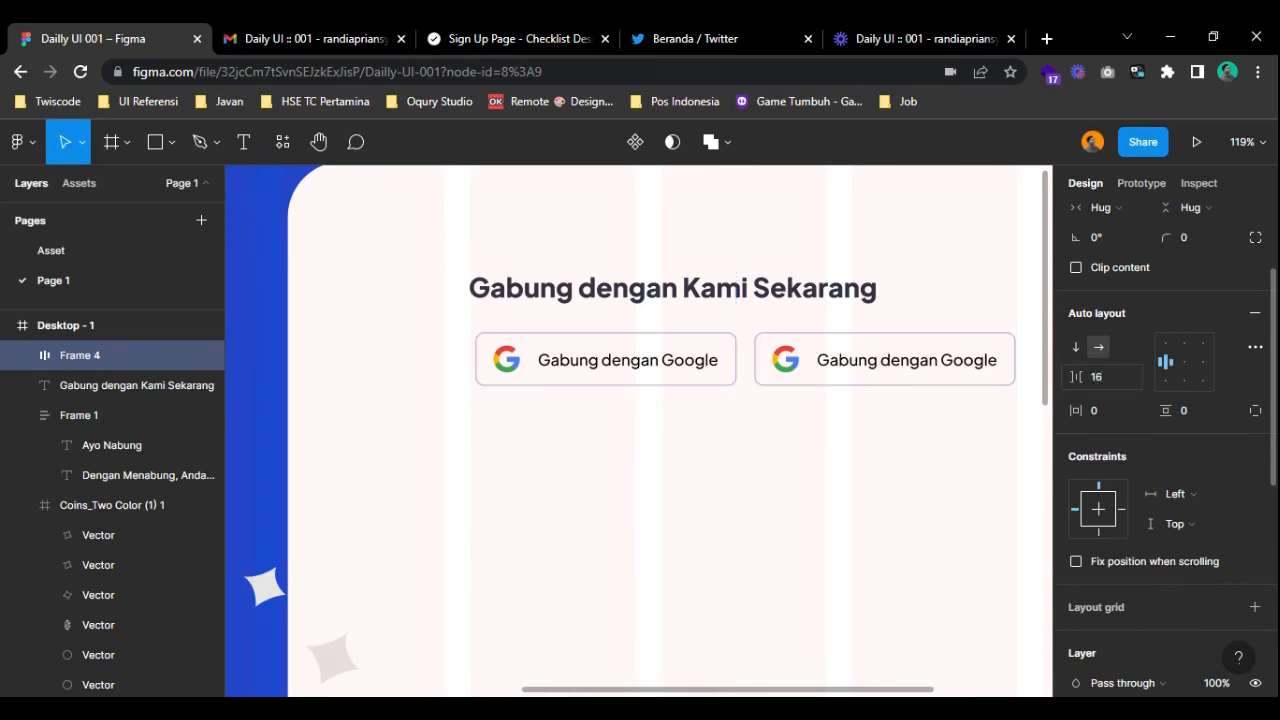
- Change the second button's label to "Gabung dengan Facebook"
scroll(900, 420, right, 3)
double_click(810, 372)
double_click(830, 360)
text(Facebook)
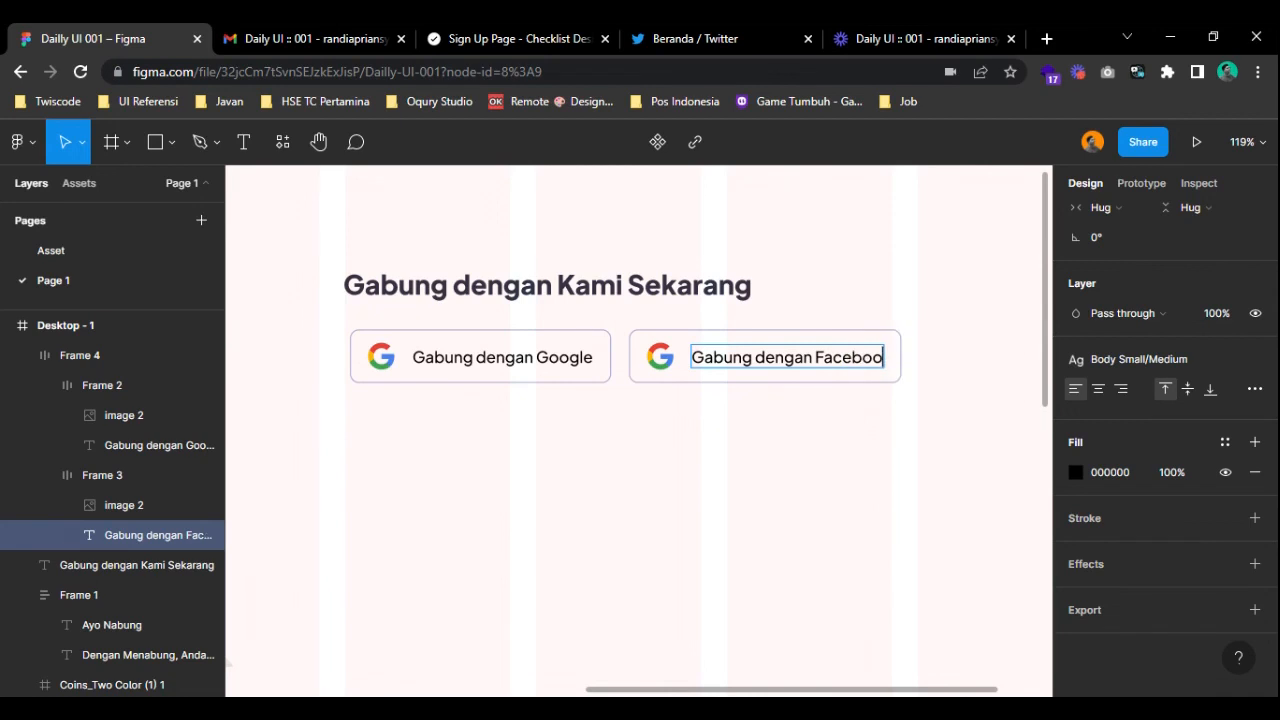
key(Escape)
key(Escape)
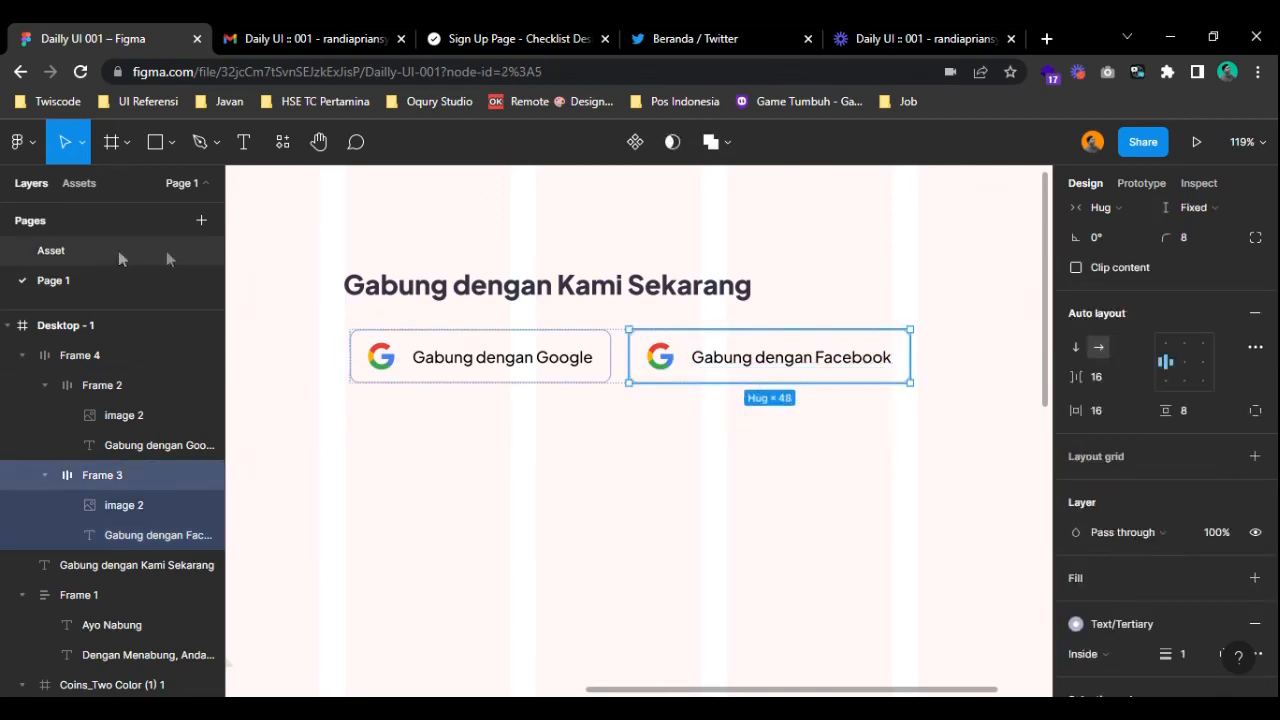
- Replace the Google logo in the Facebook button with the Facebook logo from the Asset page, sized 24 × 24
click(118, 250)
click(395, 392)
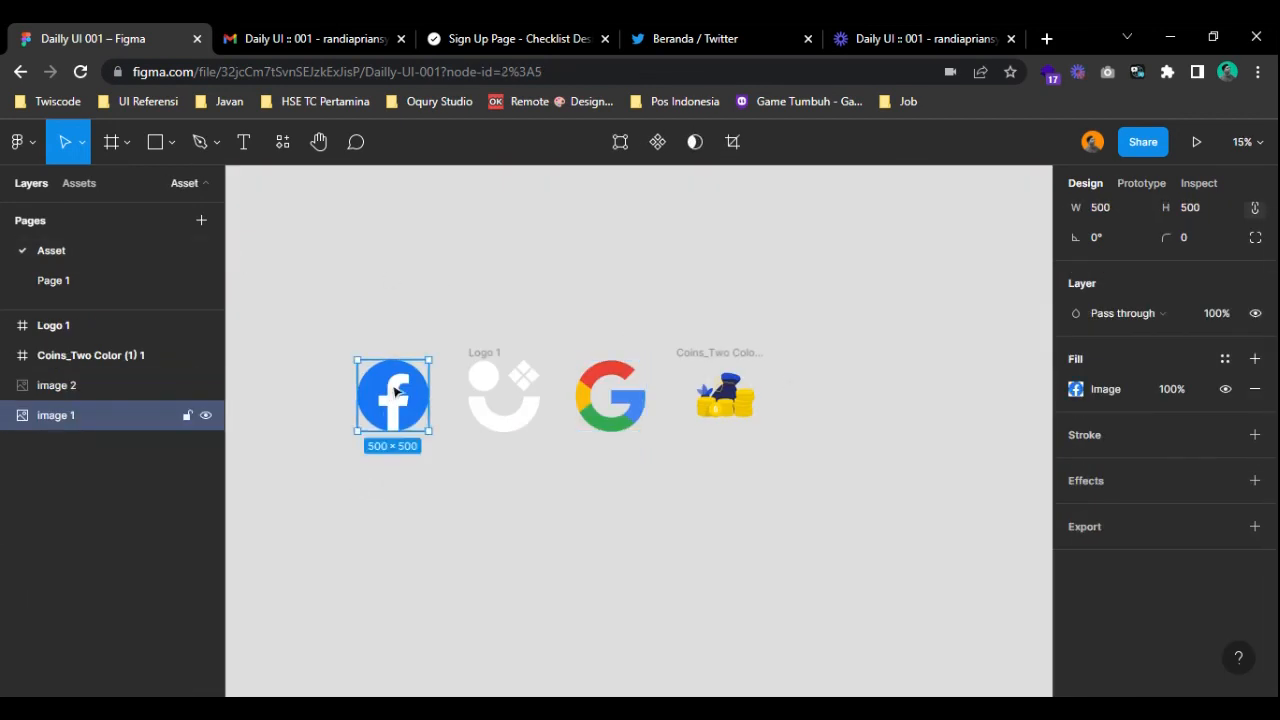
click(125, 285)
click(650, 357)
click(660, 362)
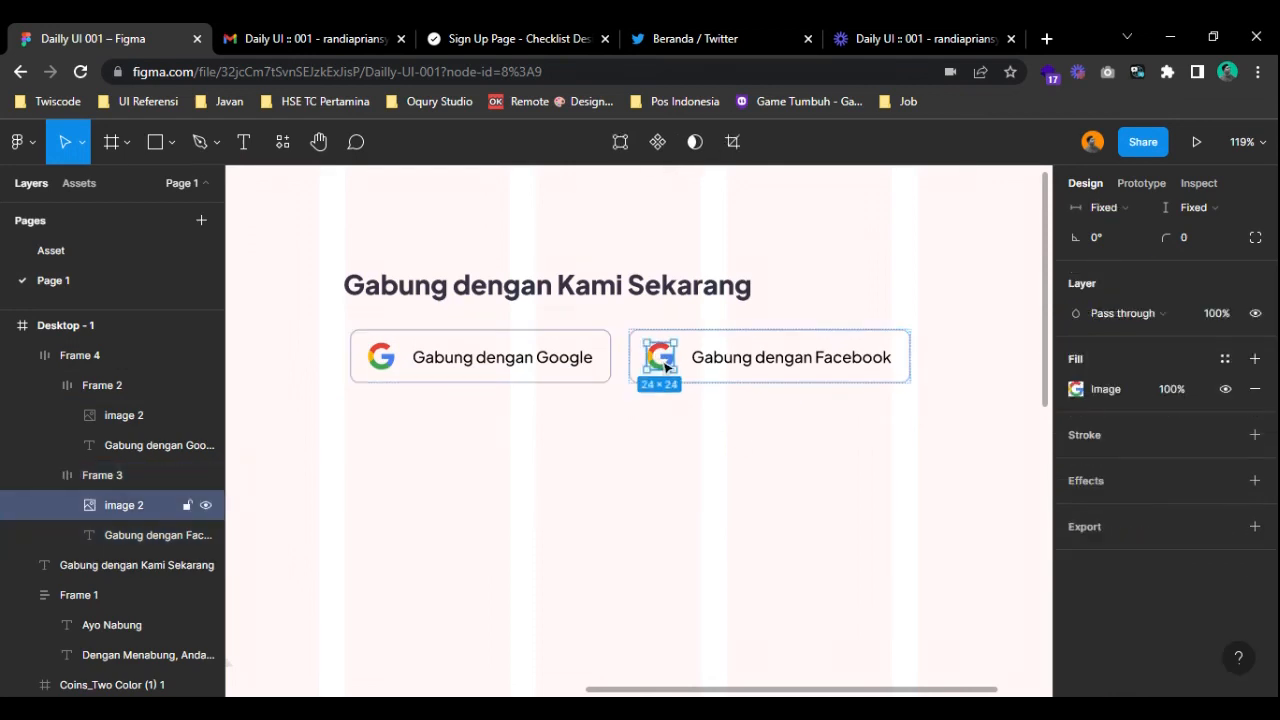
key(ctrl+v)
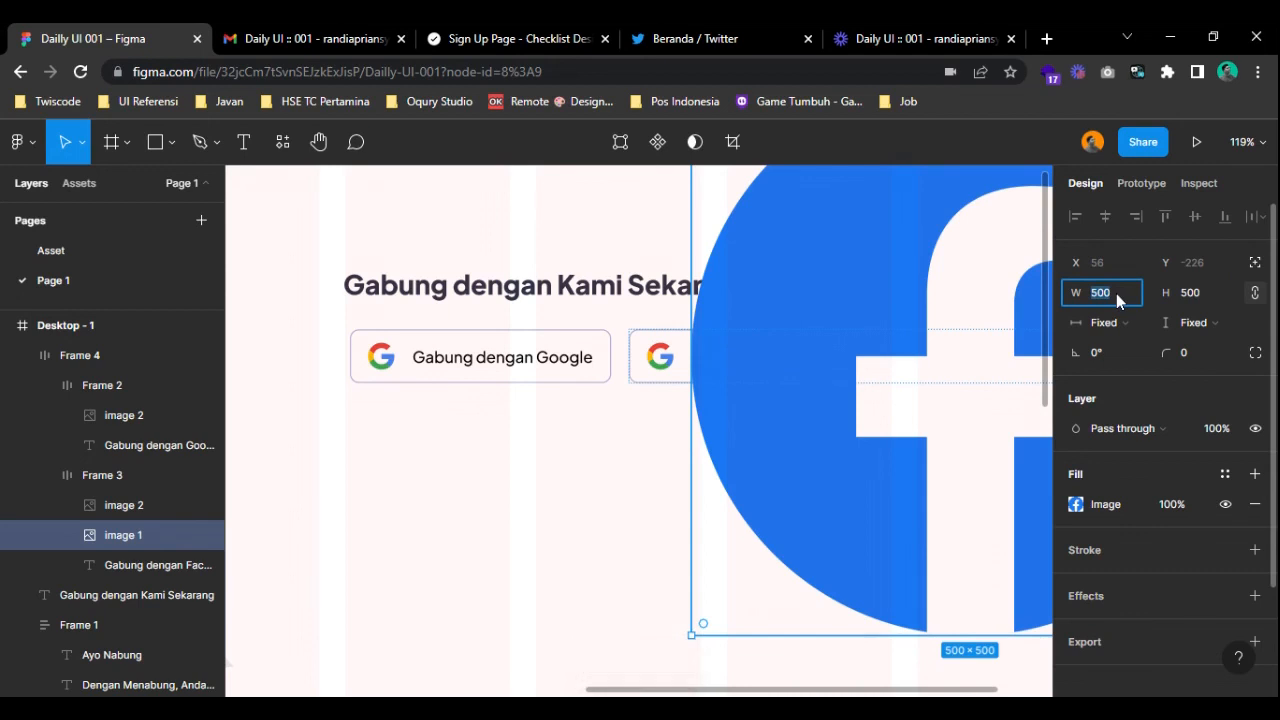
text(24)
key(Return)
click(660, 360)
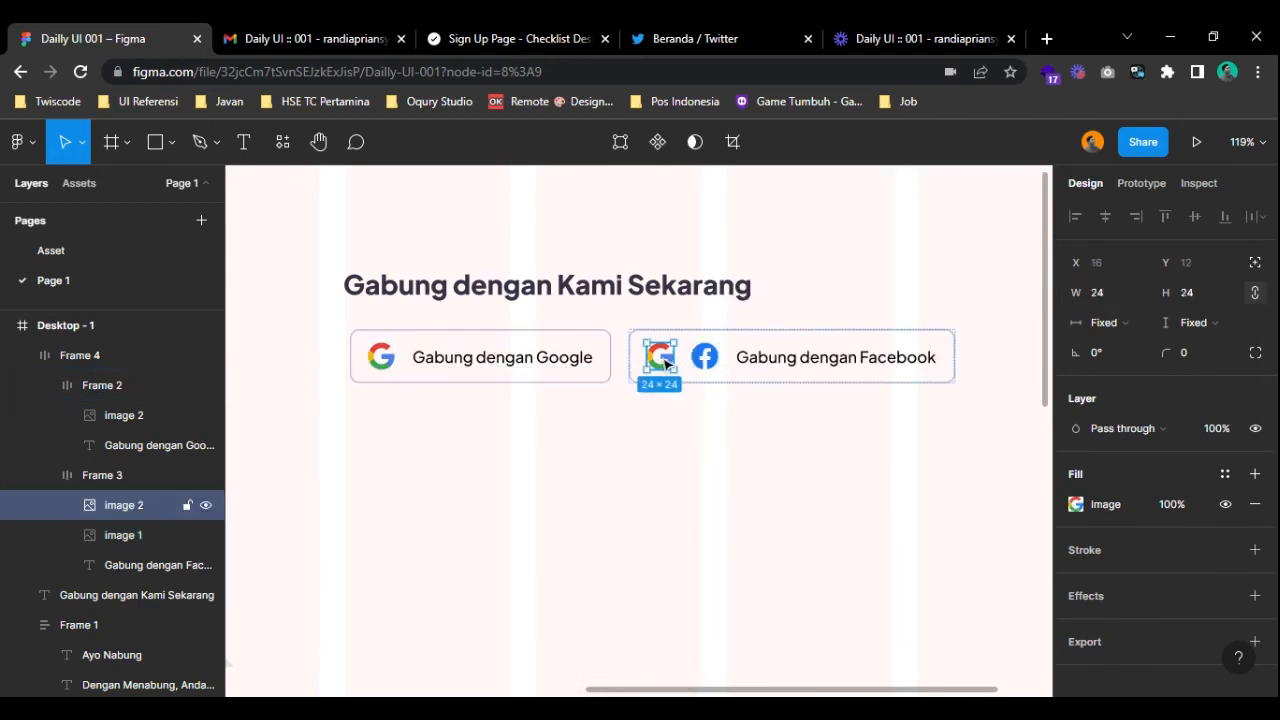
key(Delete)
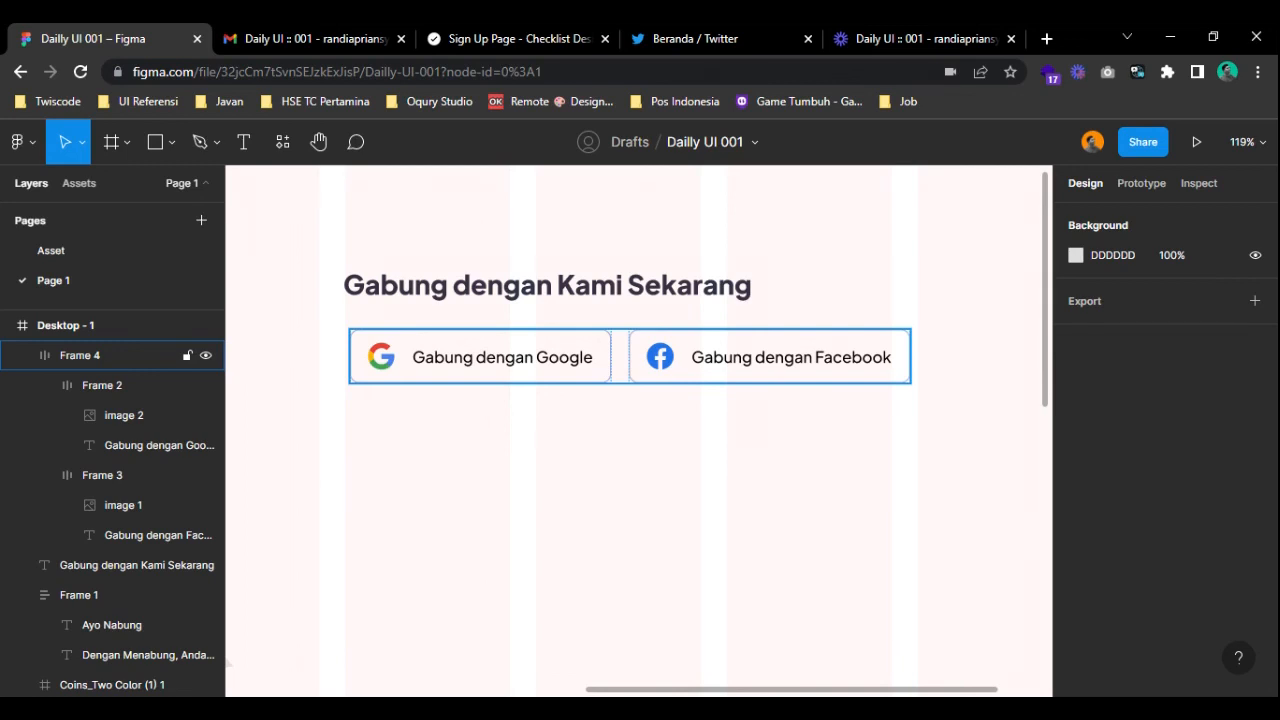
- Add a "- OR -" text layer below the two sign-up buttons
scroll(510, 443, down, 1)
key(t)
click(581, 398)
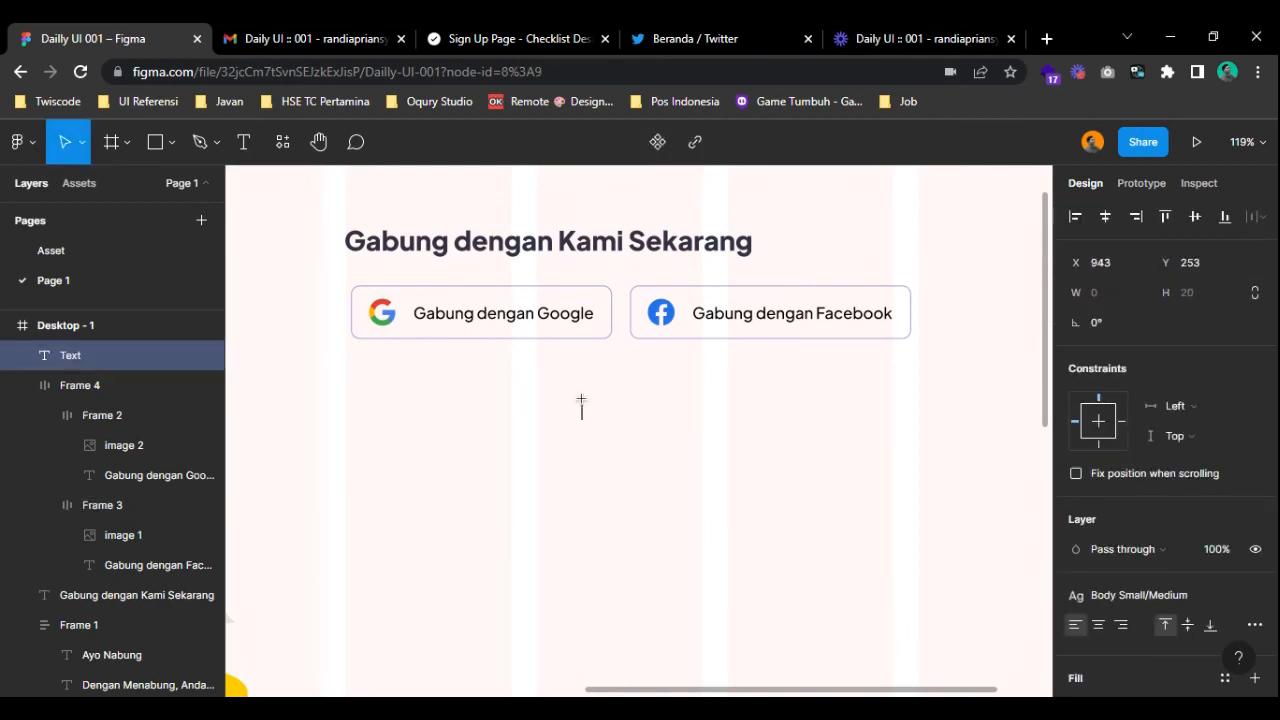
text(• OR)
key(BackSpace)
key(BackSpace)
key(BackSpace)
key(BackSpace)
text(•)
key(BackSpace)
text(OR -)
key(Home)
text(•)
key(ctrl+z)
key(Escape)
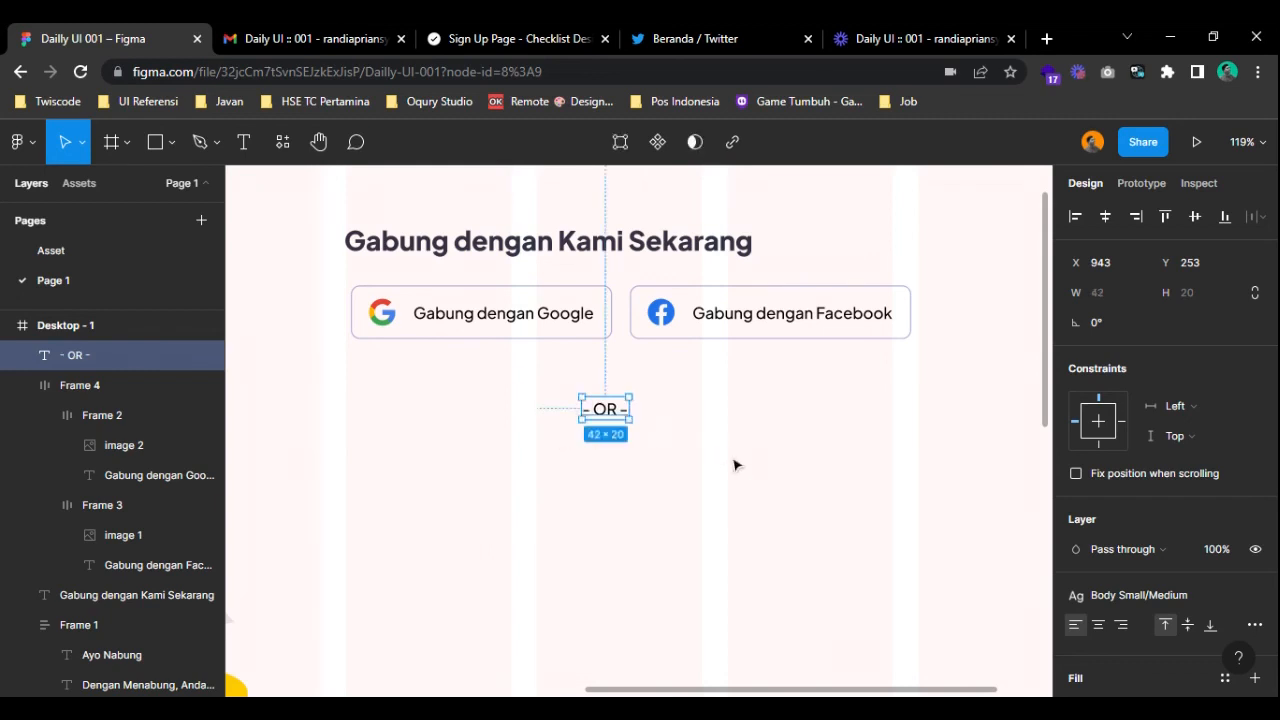
- Apply the Heading 3 text style to "- OR -" and move it slightly closer to the buttons
click(1148, 595)
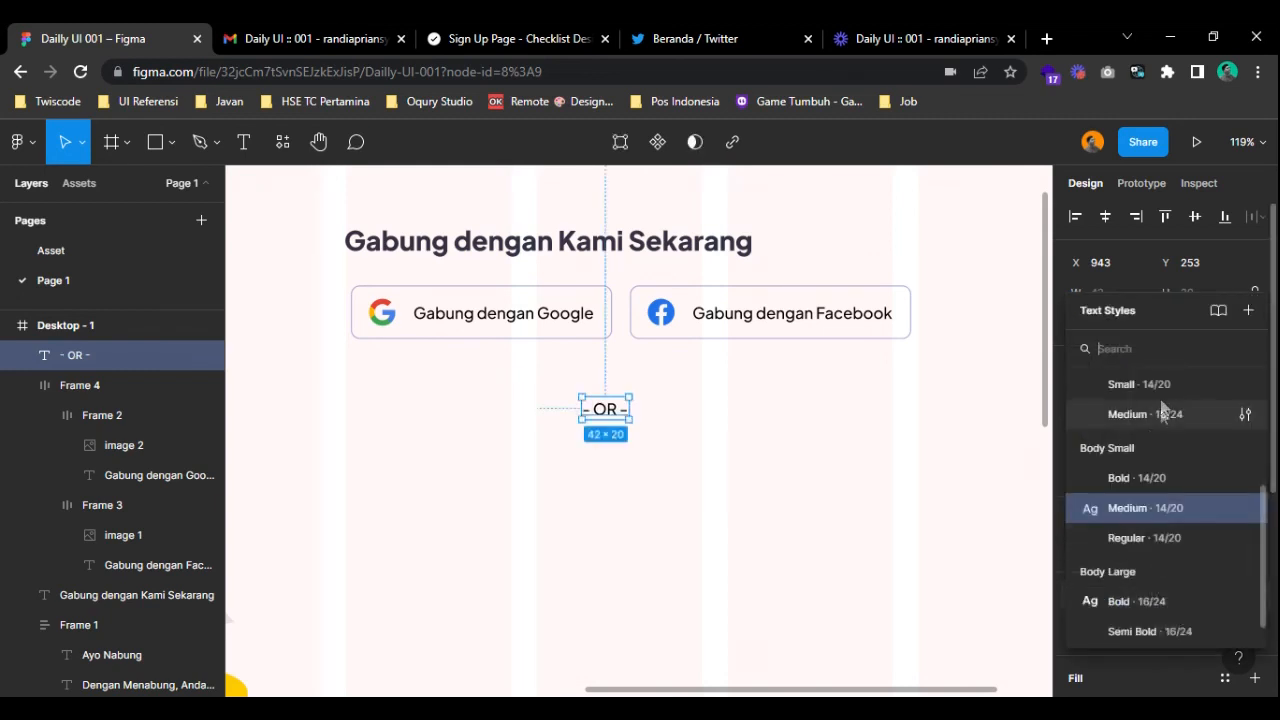
scroll(1162, 426, up, 5)
click(1148, 513)
click(803, 448)
click(622, 418)
drag(628, 412, 628, 392)
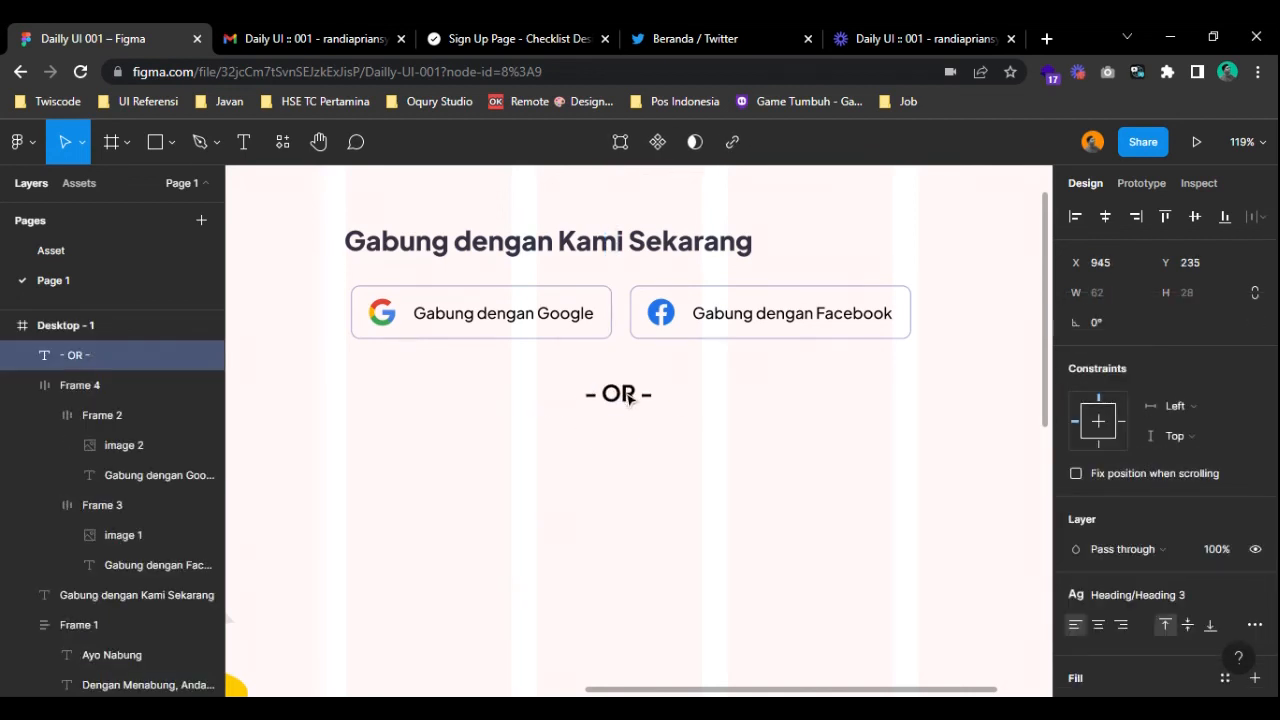
- Wrap the "Gabung dengan Kami Sekarang" heading and the button row in a vertical auto layout aligned top left
click(537, 306)
shift+click(536, 245)
key(shift+a)
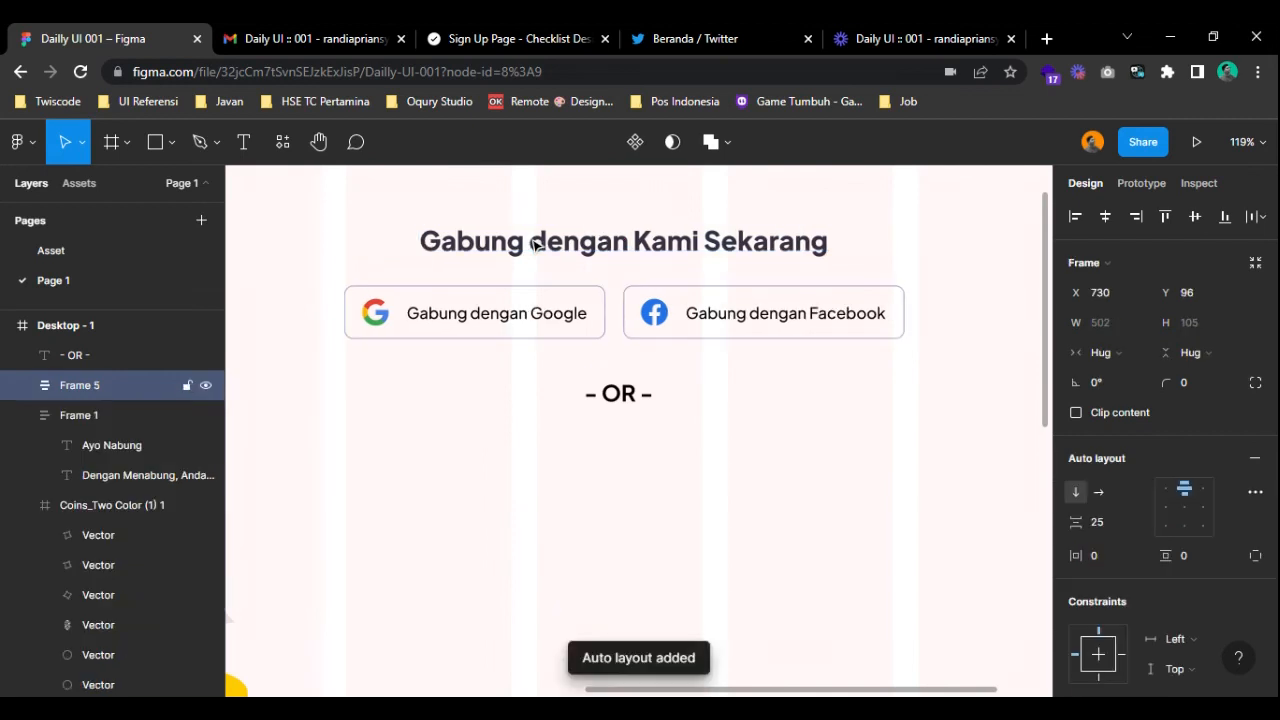
click(1165, 490)
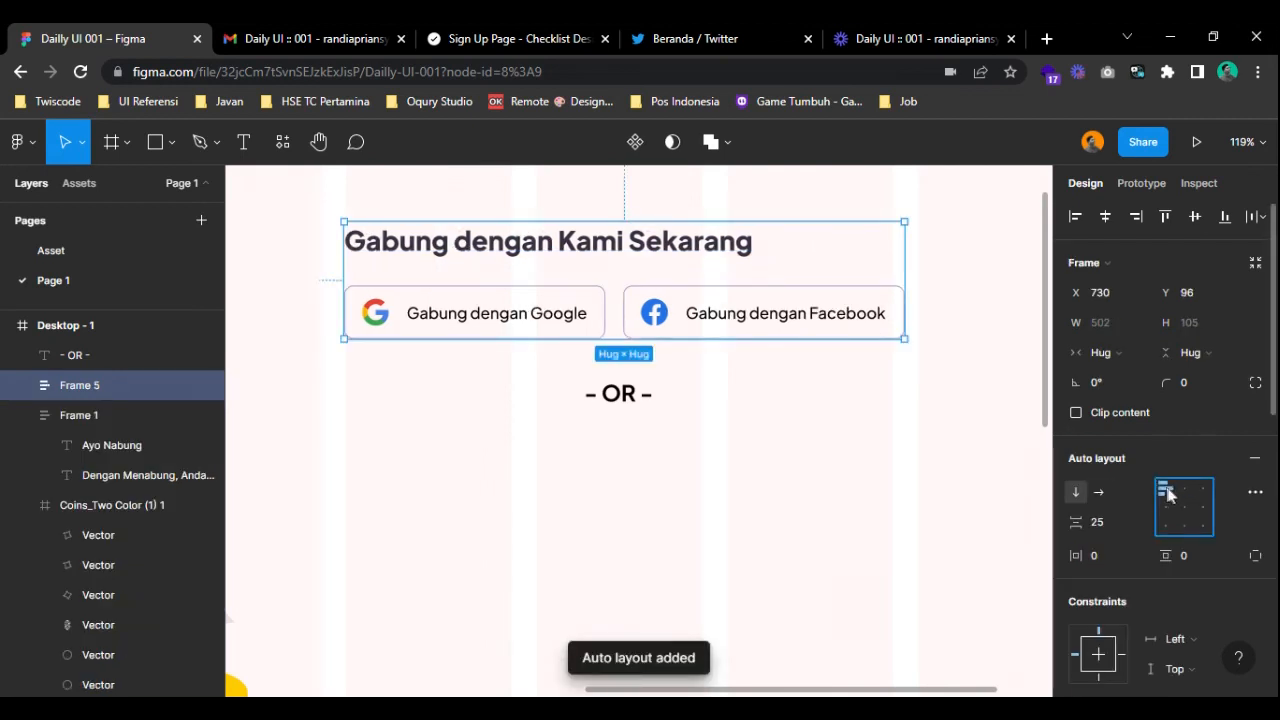
- Move the "- OR -" text into the heading and buttons auto layout frame, below the button row
click(630, 402)
drag(630, 402, 608, 292)
key(Down)
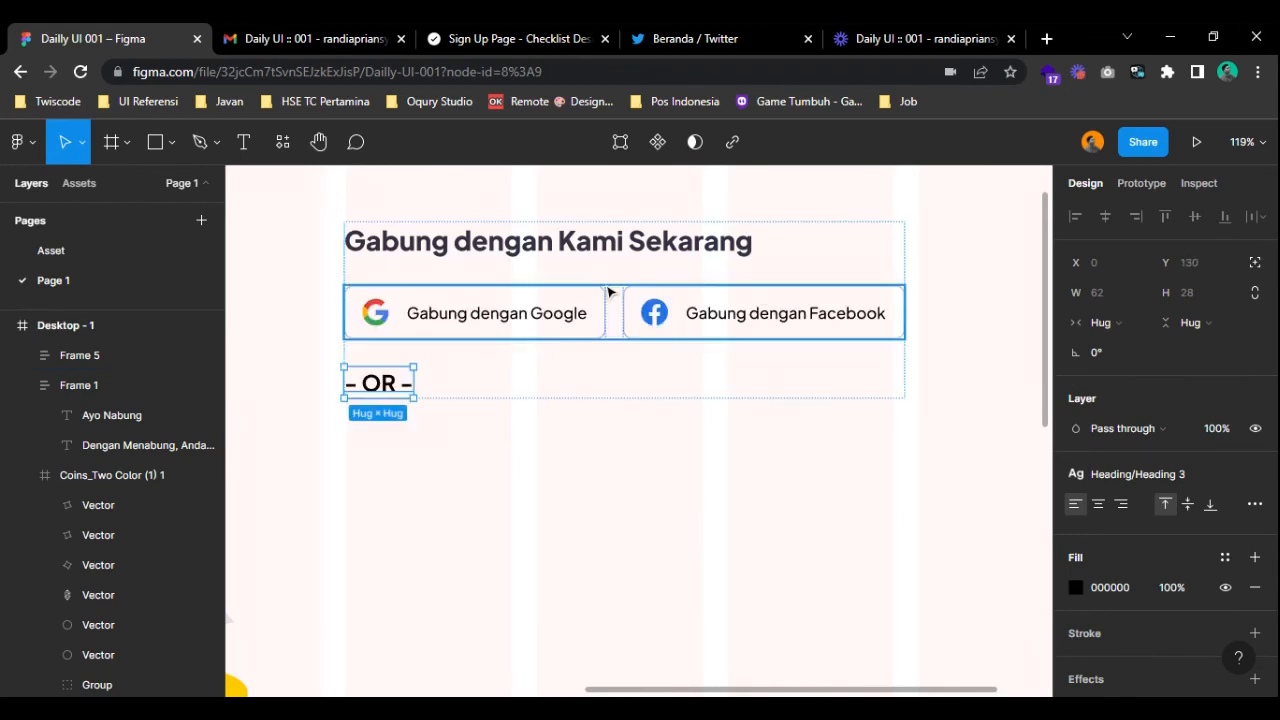
- Nest the heading and button row in their own auto layout frame with a spacing of 24
click(614, 420)
double_click(545, 245)
shift+click(568, 313)
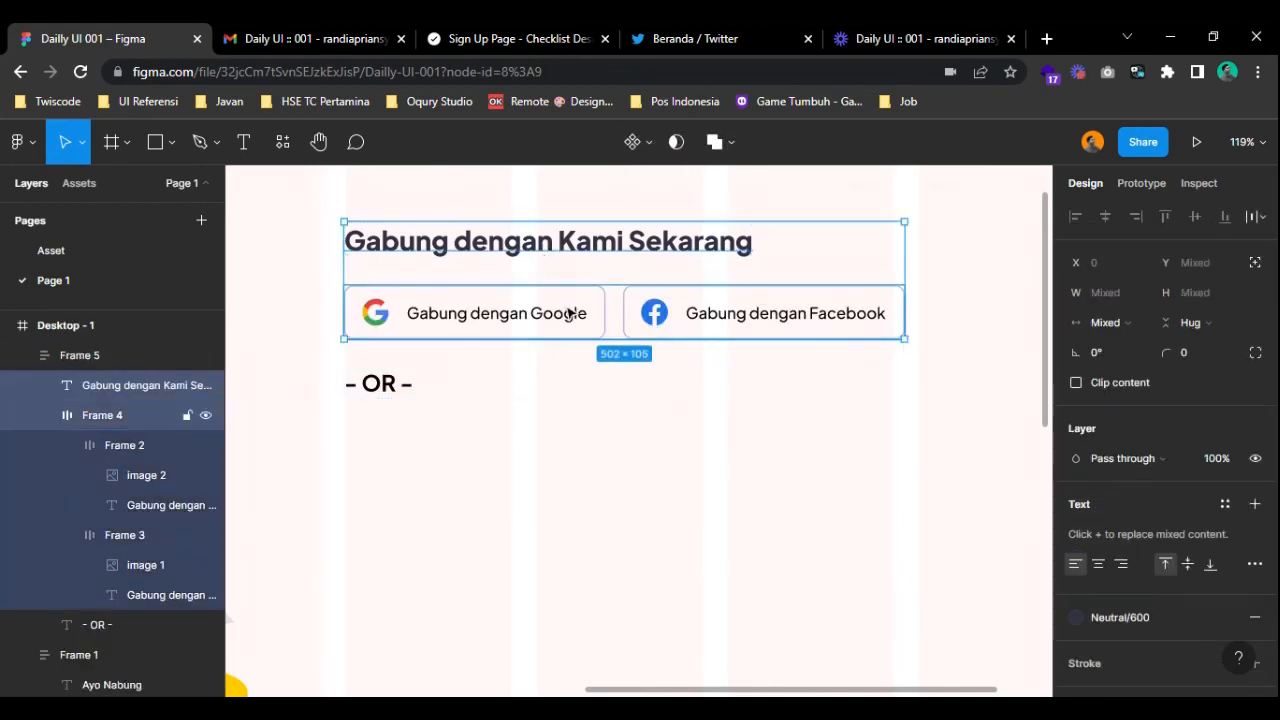
key(shift+a)
click(1116, 532)
text(24)
key(Return)
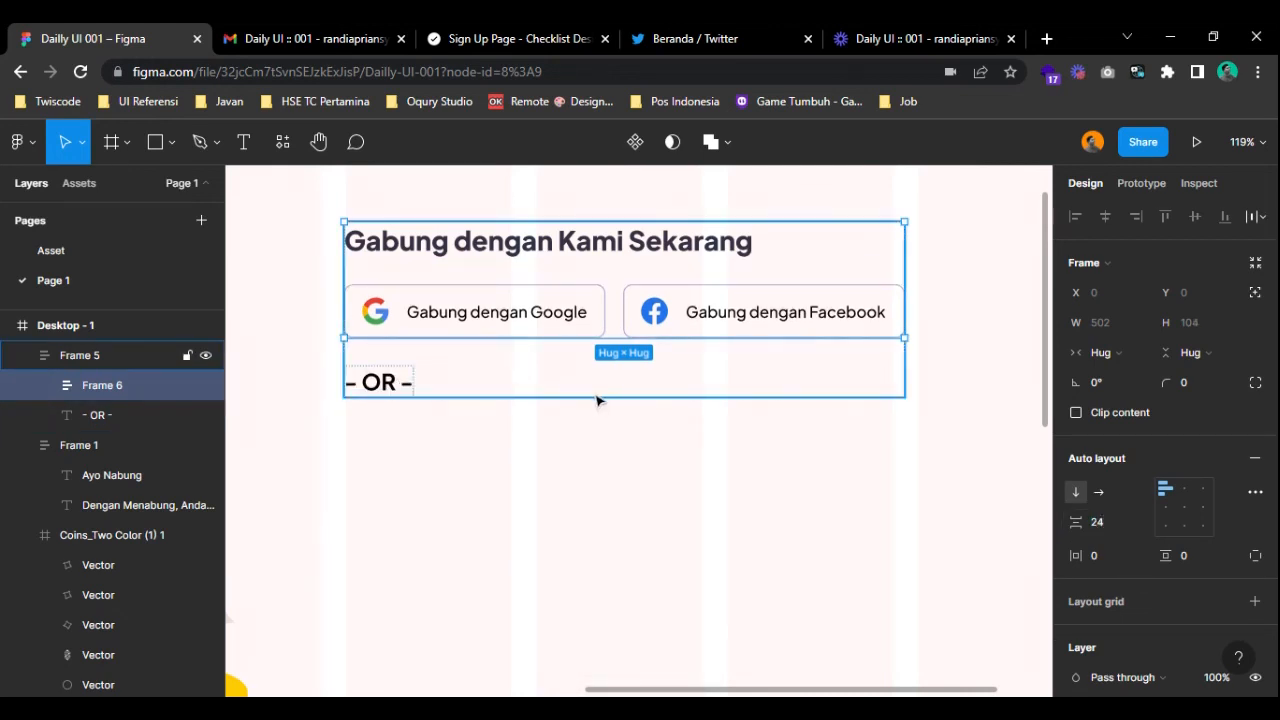
- Set the outer auto layout frame's vertical spacing to 32
click(596, 400)
click(1119, 524)
key(Return)
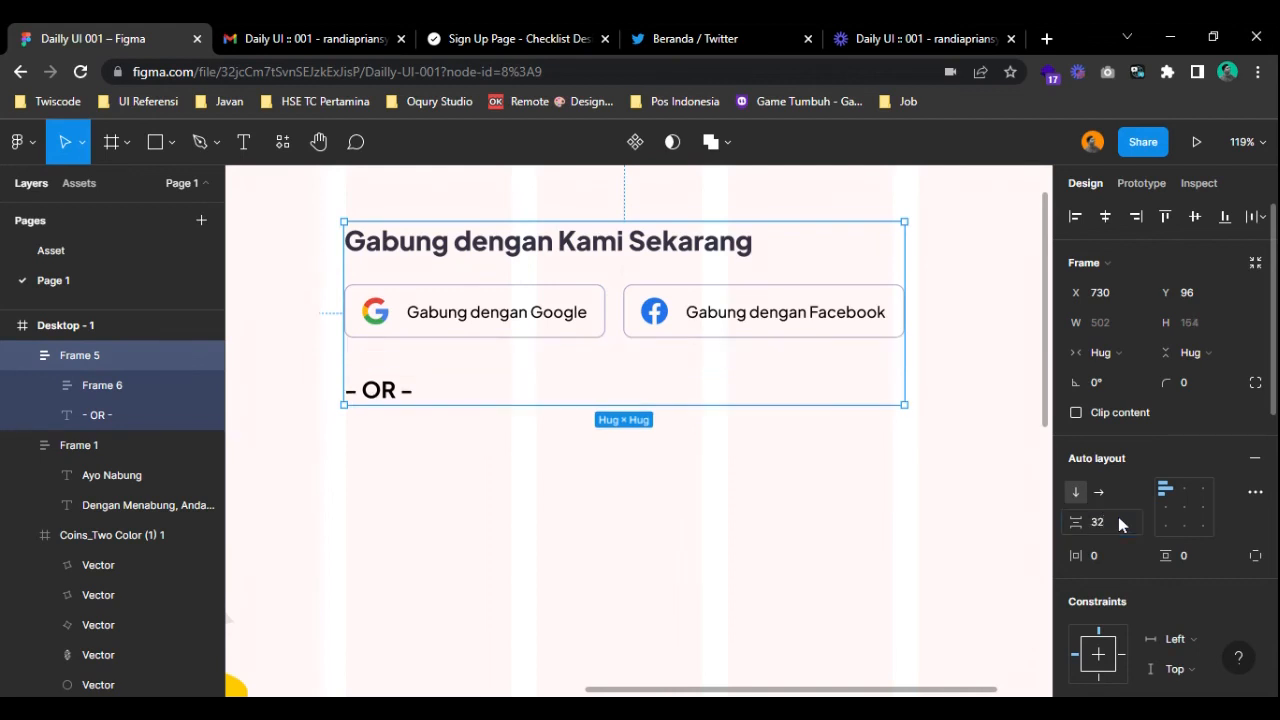
click(385, 394)
click(516, 505)
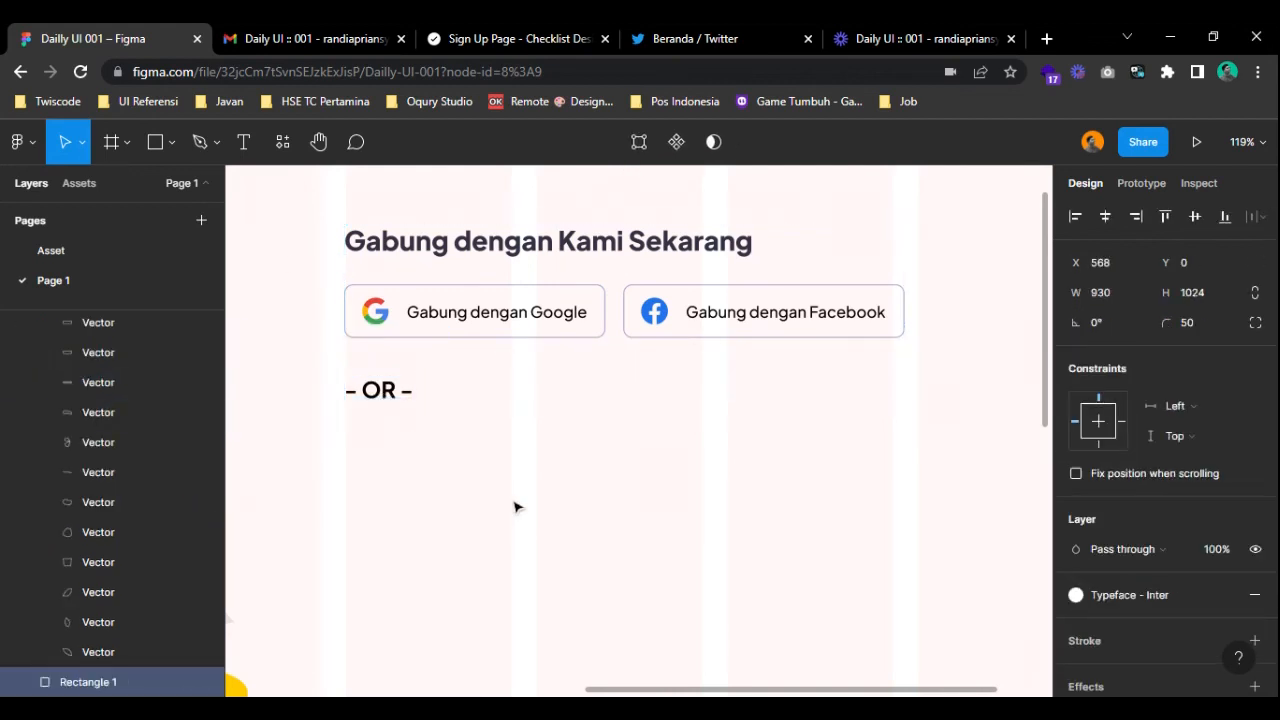
click(155, 145)
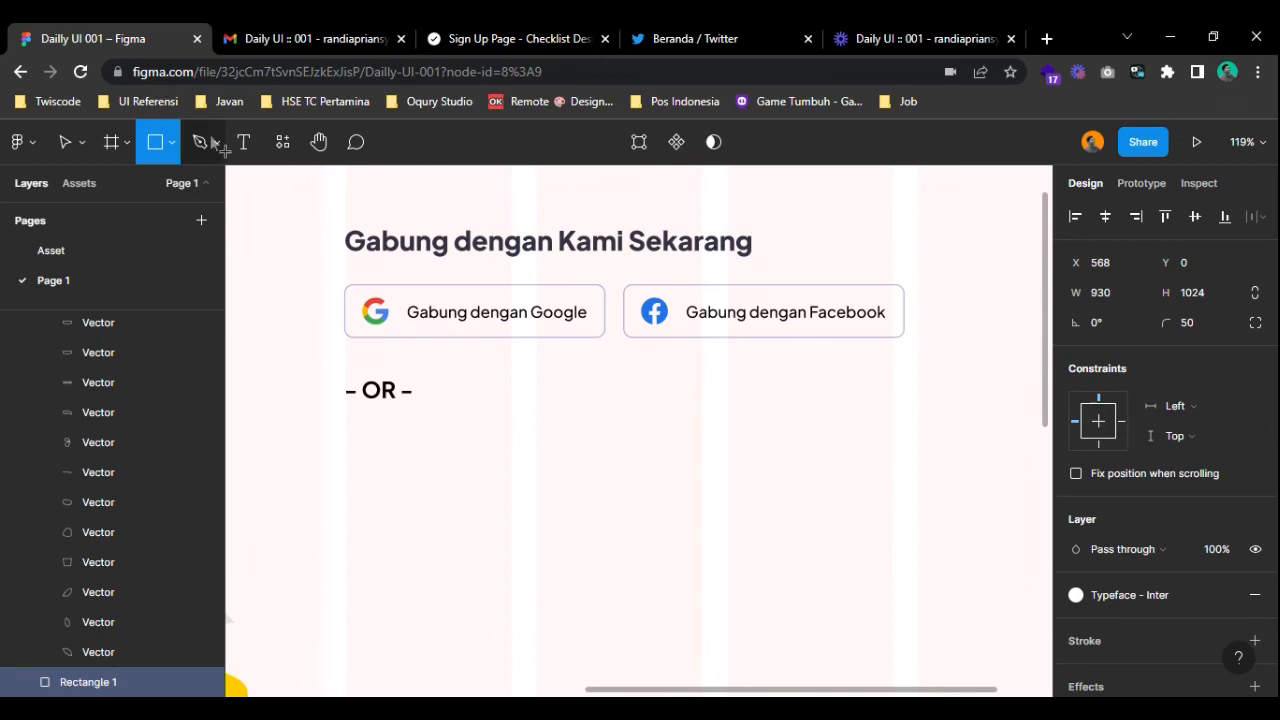
click(243, 143)
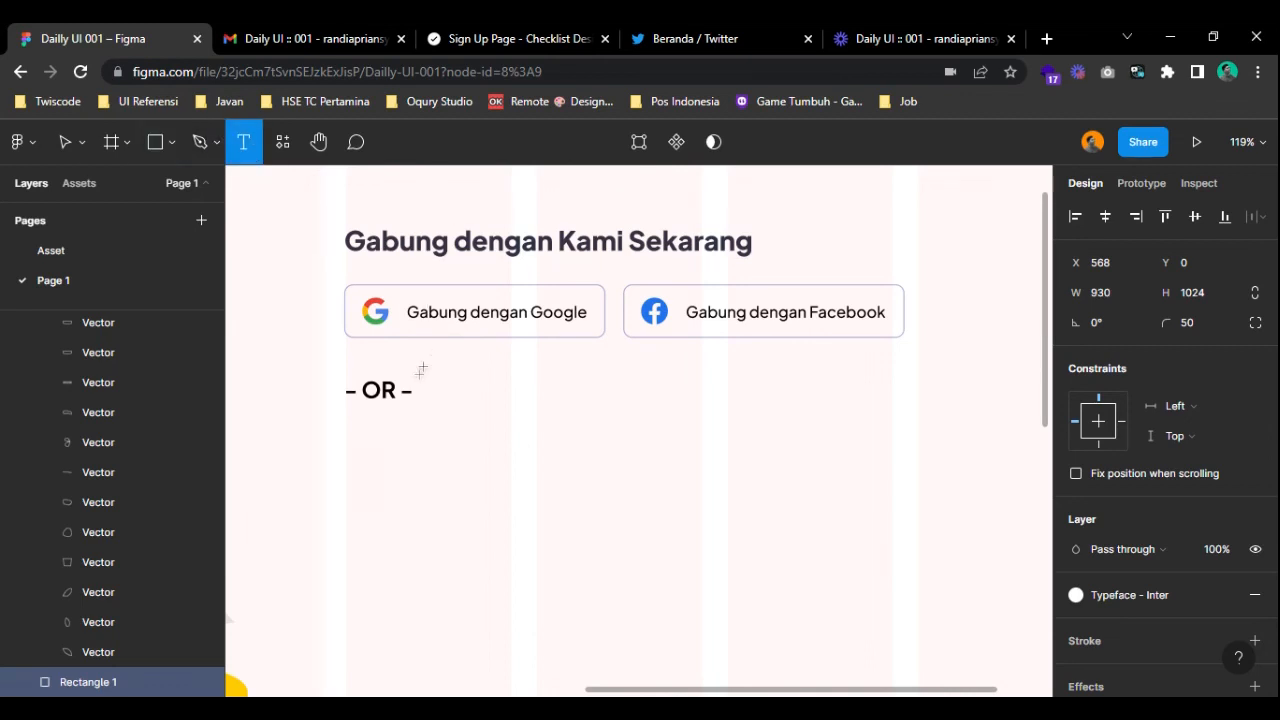
click(439, 424)
key(Escape)
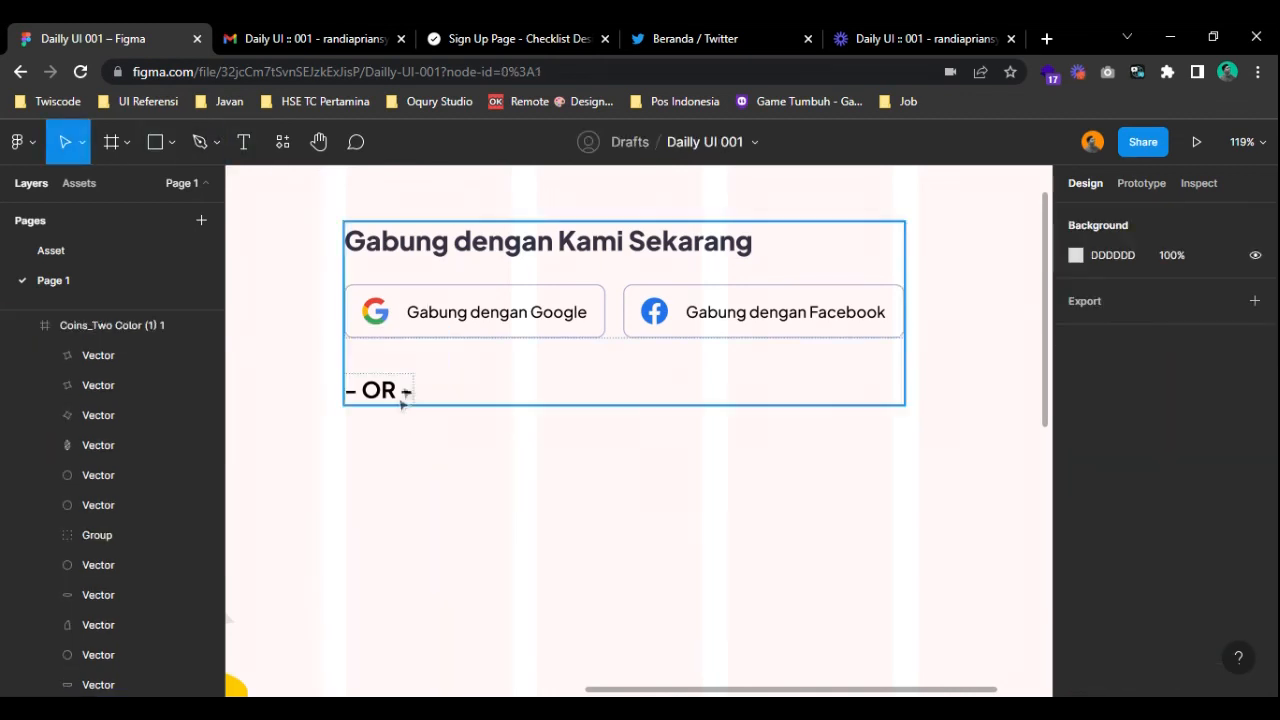
- Add an "Email Anda" text layer between the heading and the button row
click(259, 141)
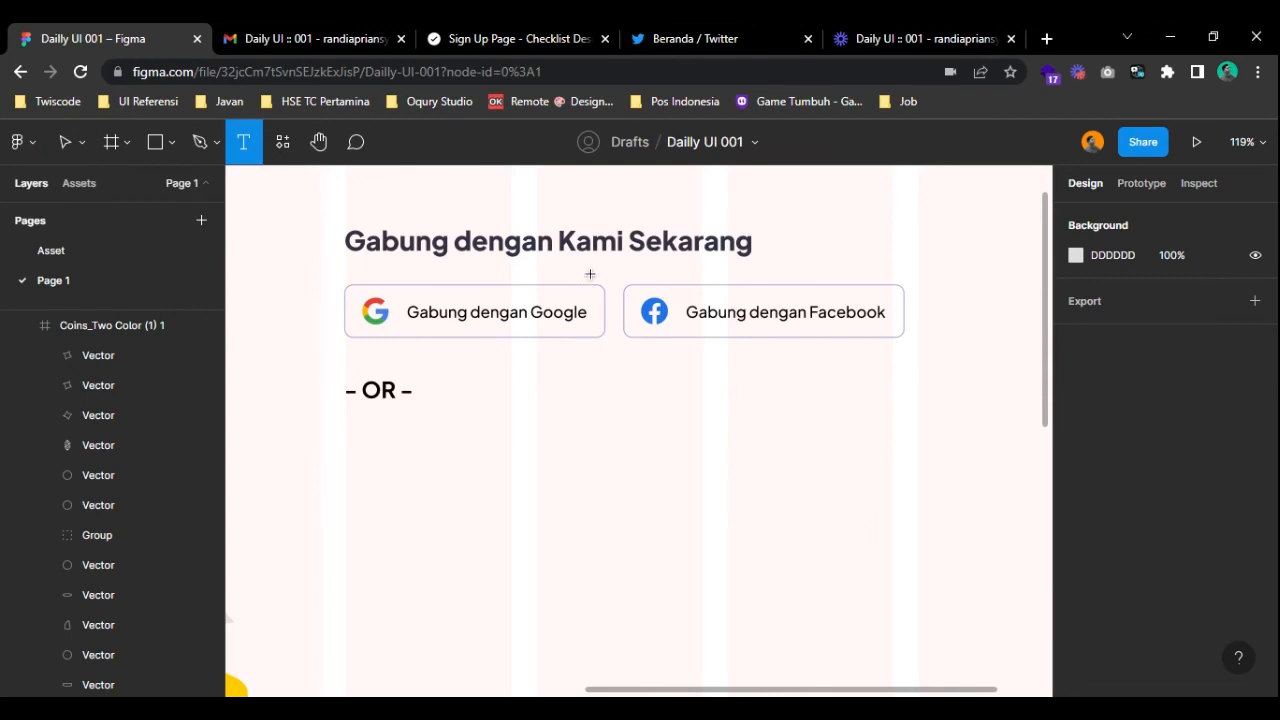
click(590, 274)
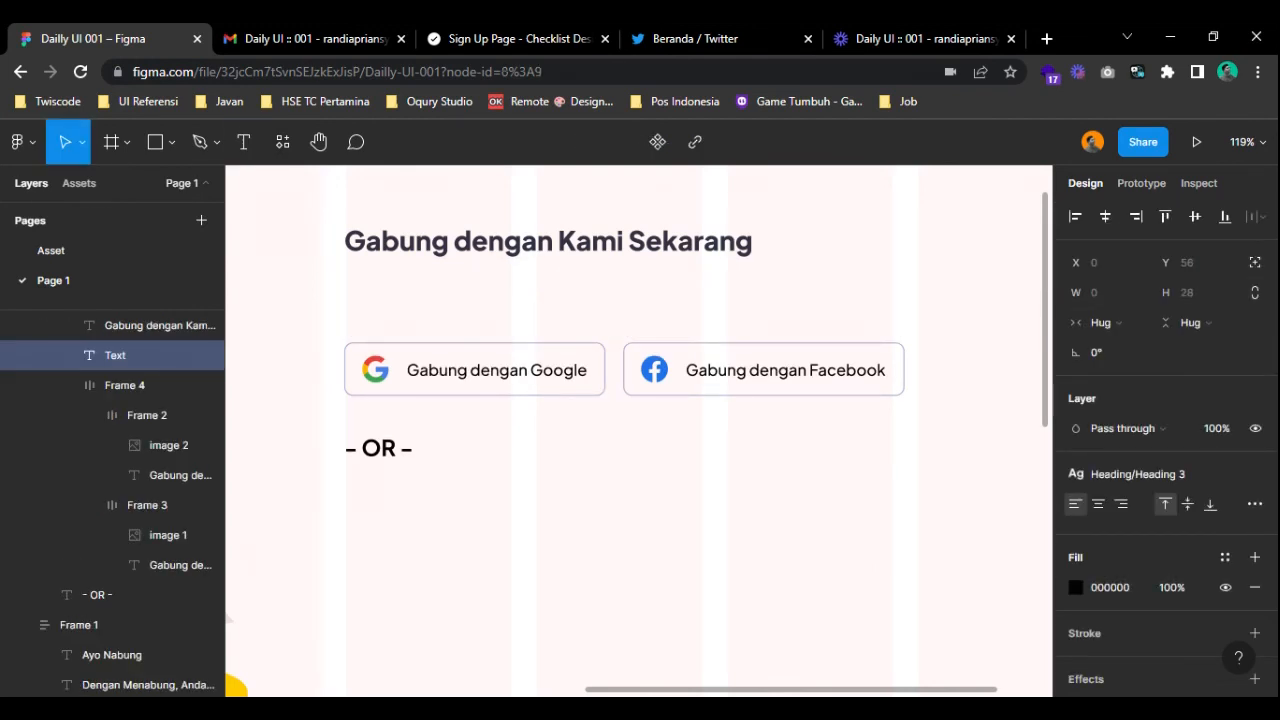
text(Username)
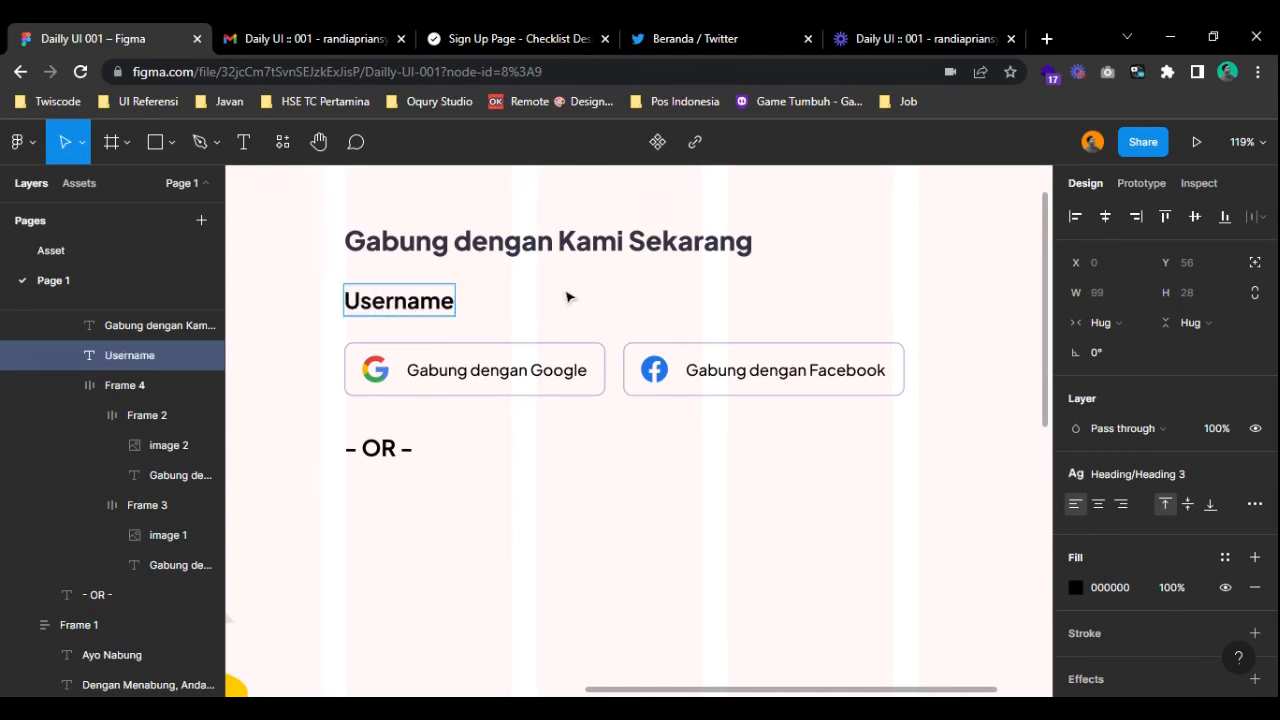
key(ctrl+a)
text(Email Anda)
key(Escape)
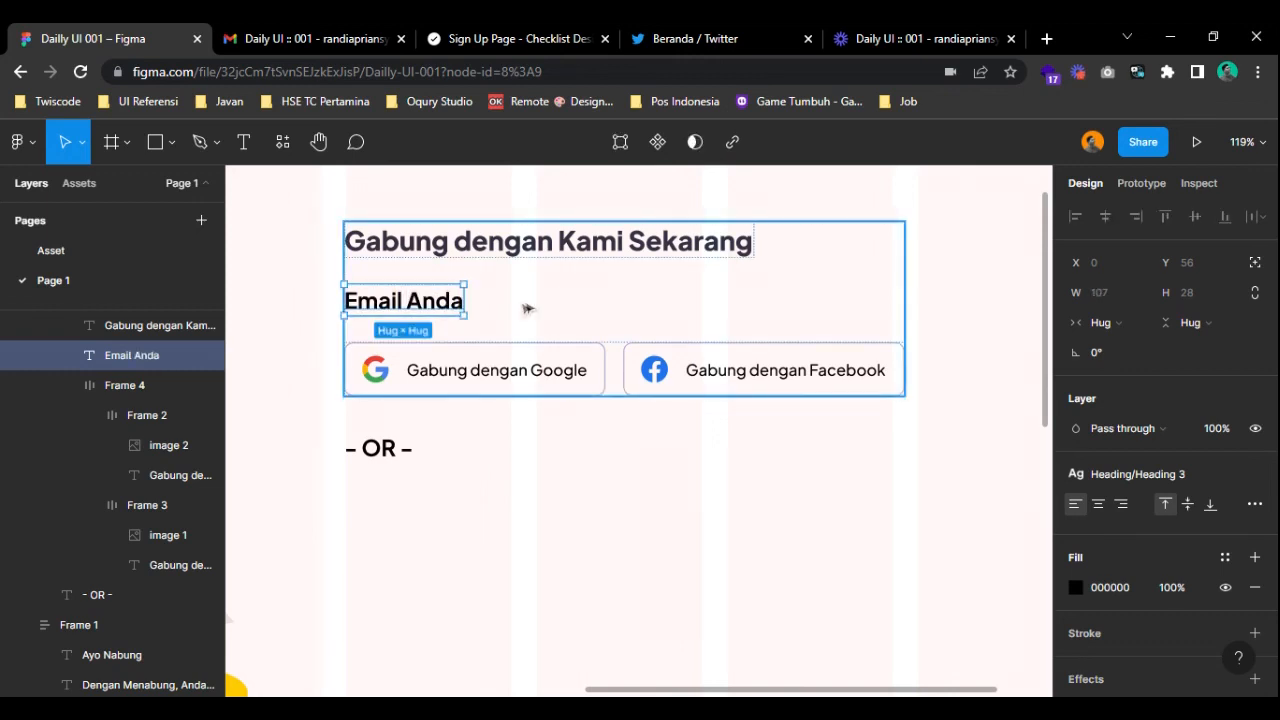
- Move the "Email Anda" text out of the nested frame and place it below "- OR -" in the outer frame
key(Down)
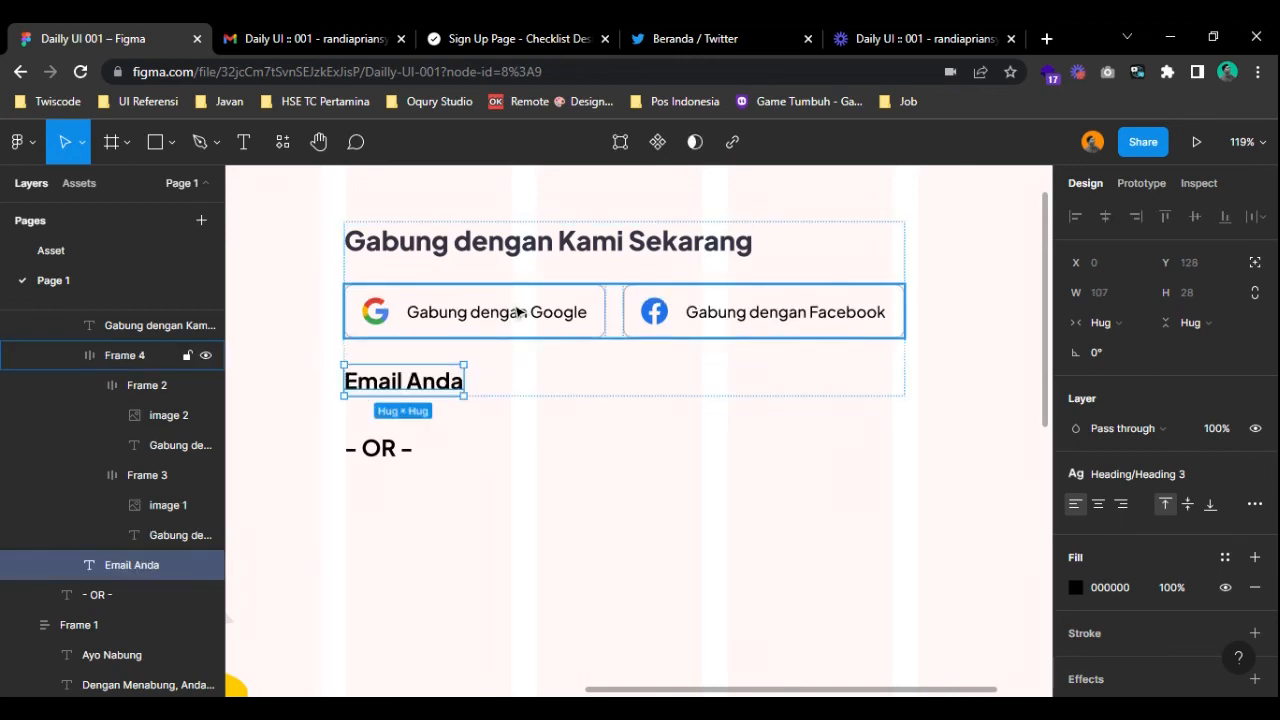
click(480, 449)
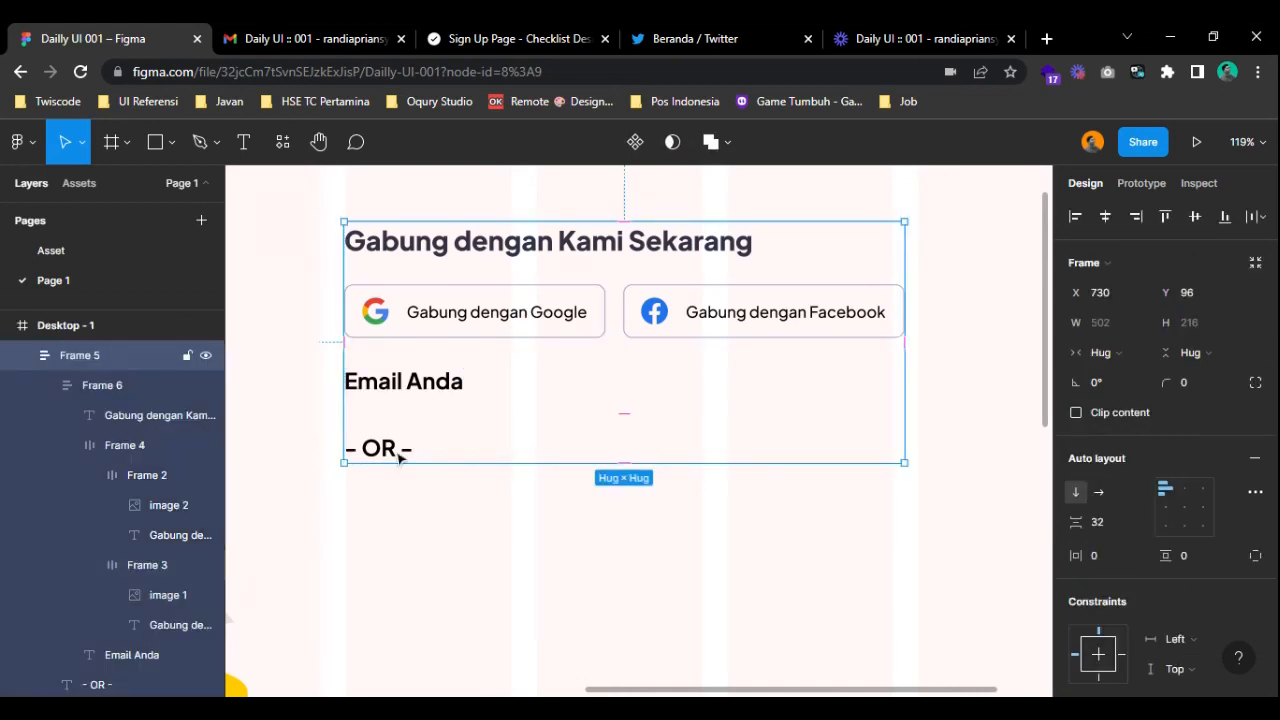
click(418, 381)
click(418, 381)
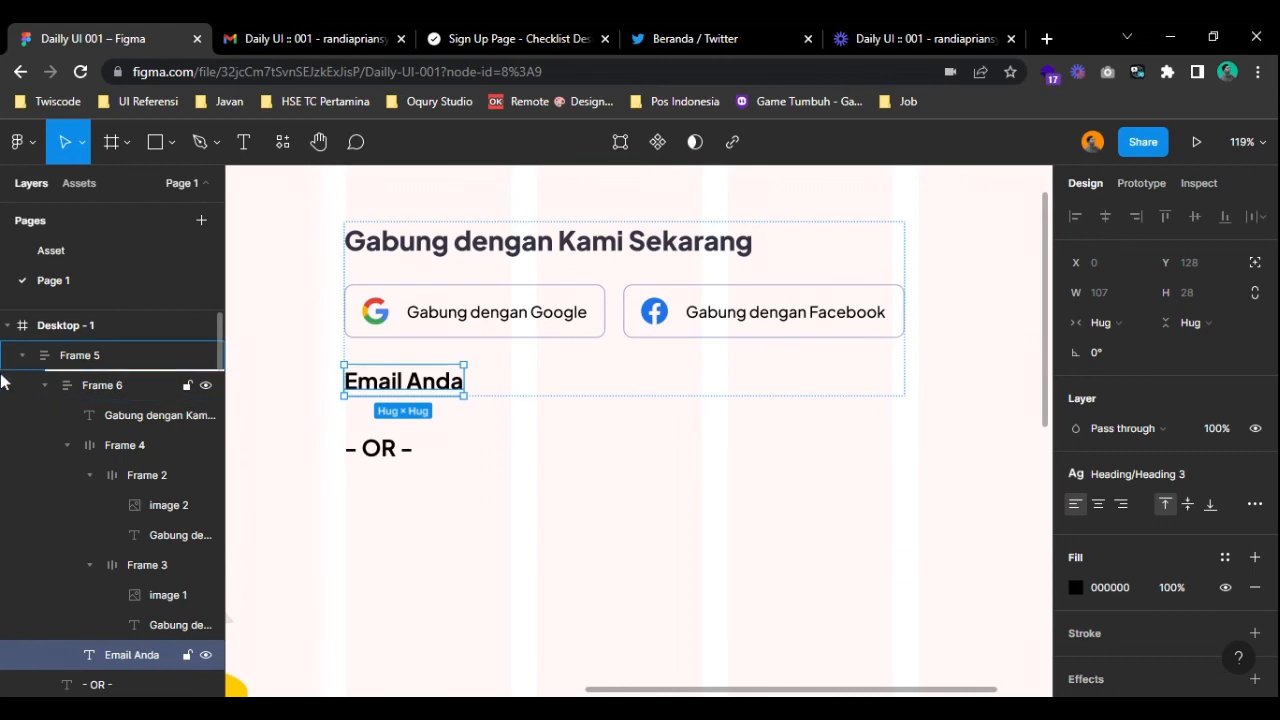
drag(2, 380, 4, 372)
key(Down)
key(Down)
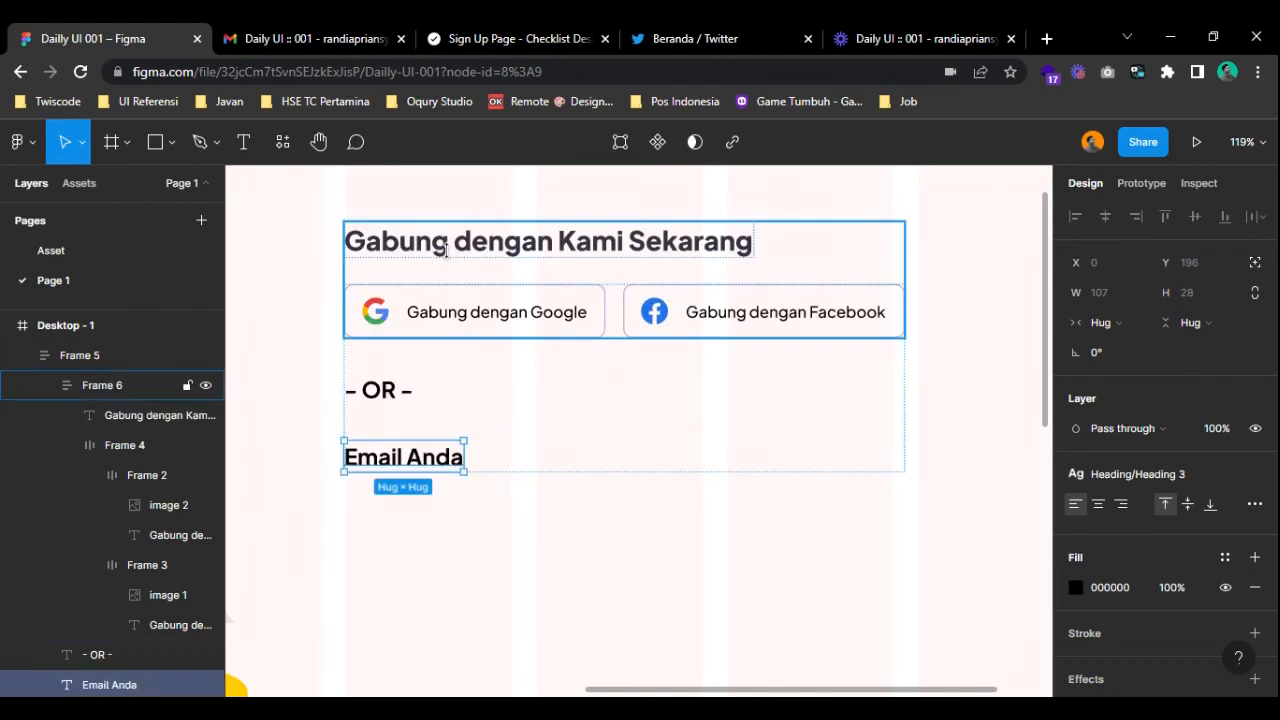
- Wrap "Email Anda" in an auto layout frame and set its width to Fill container
key(shift+a)
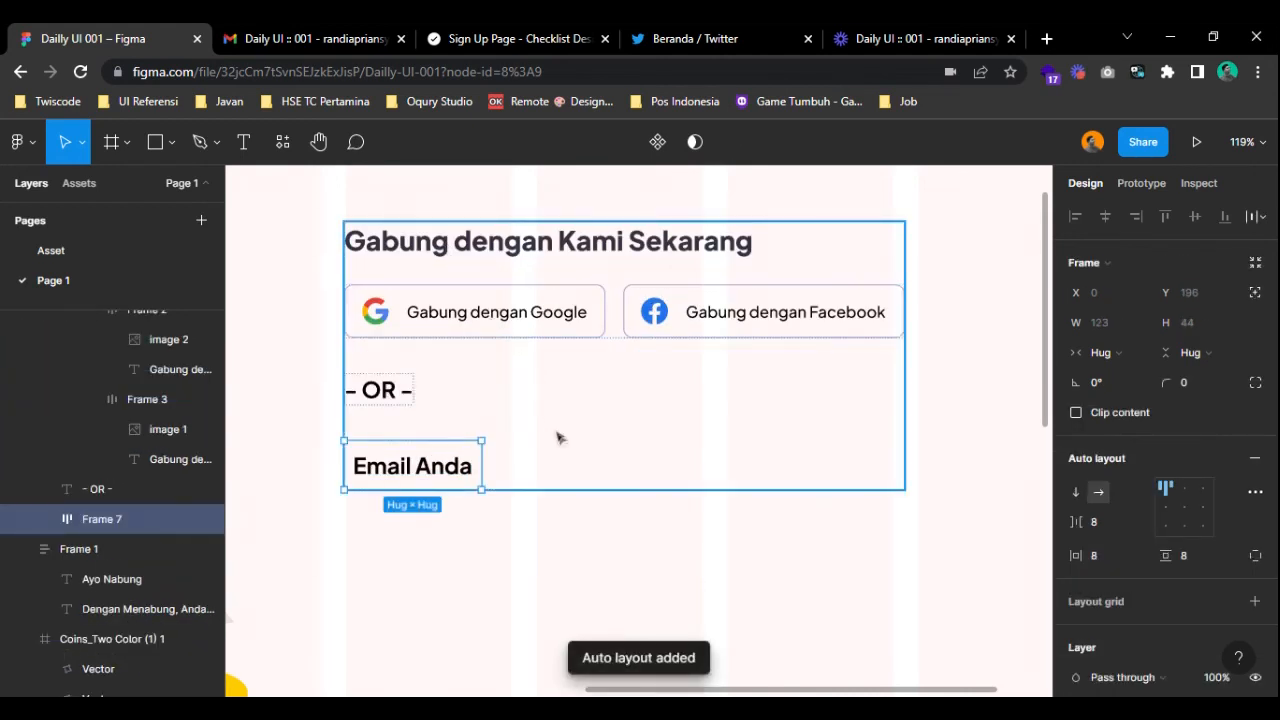
click(1122, 352)
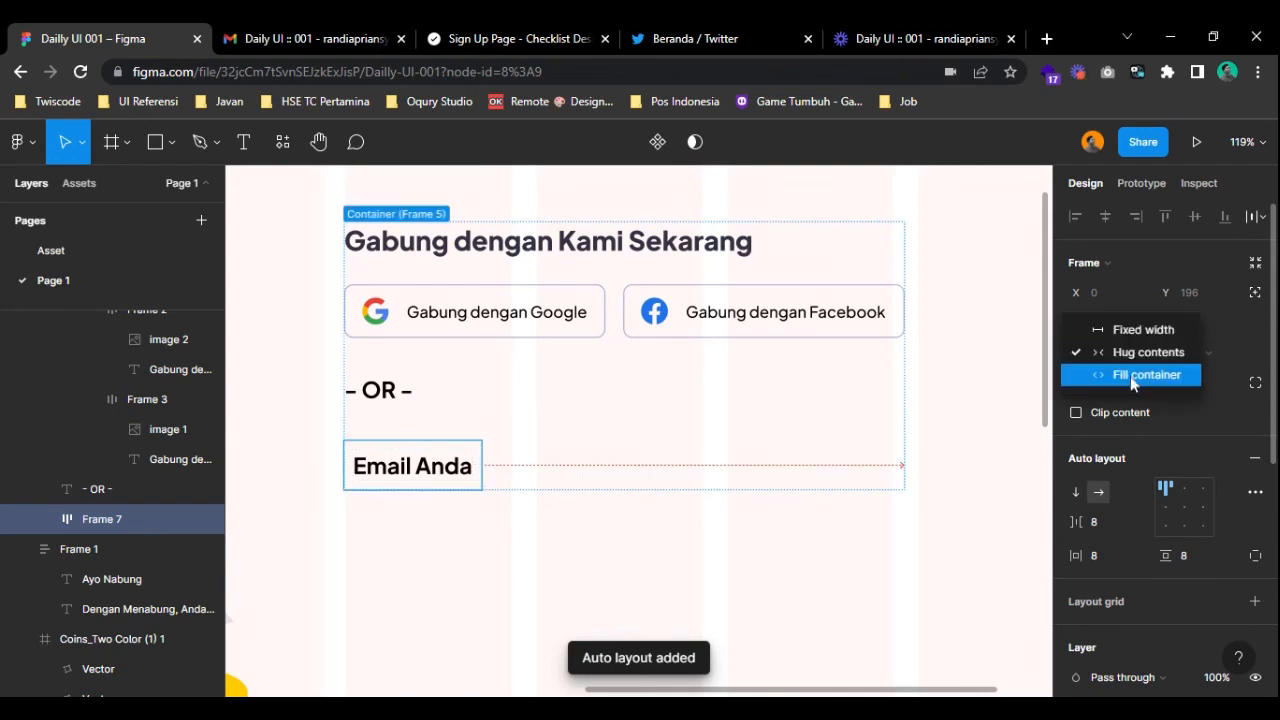
click(1132, 374)
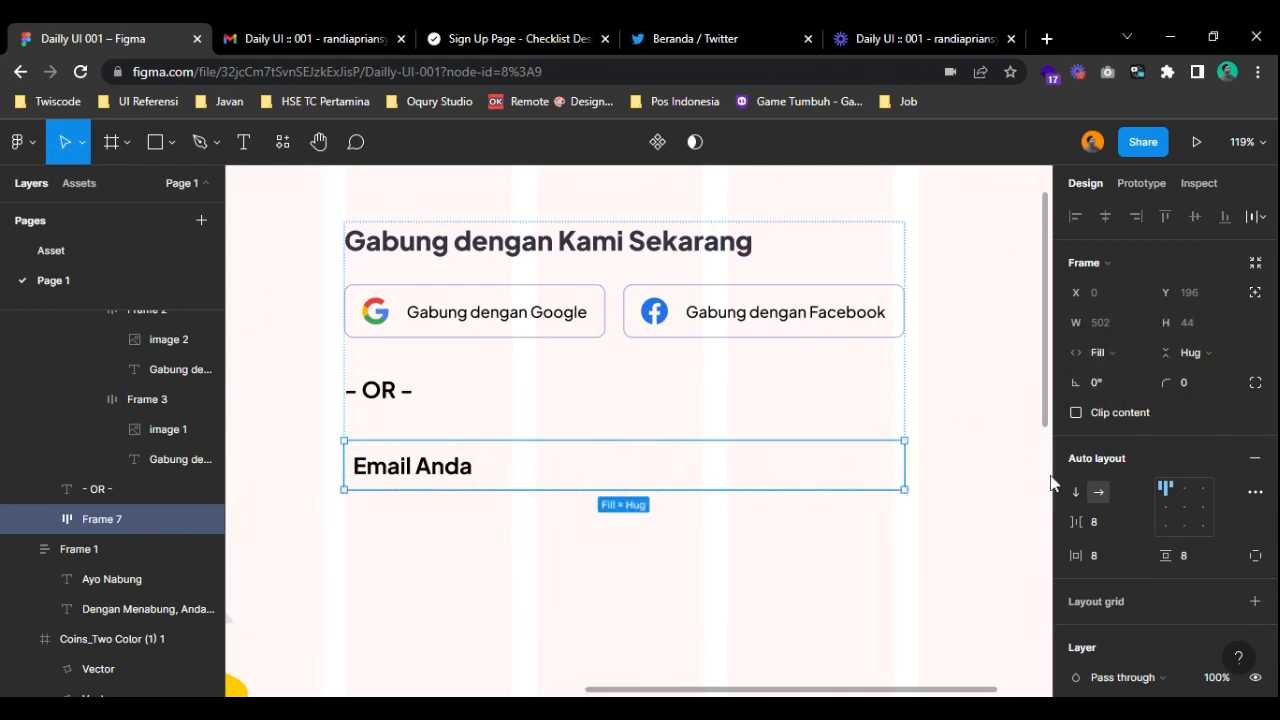
- Set the "Email Anda" frame's horizontal padding to 16 and height to 48, and align its content left and vertically centred
click(1114, 556)
text(16)
key(Return)
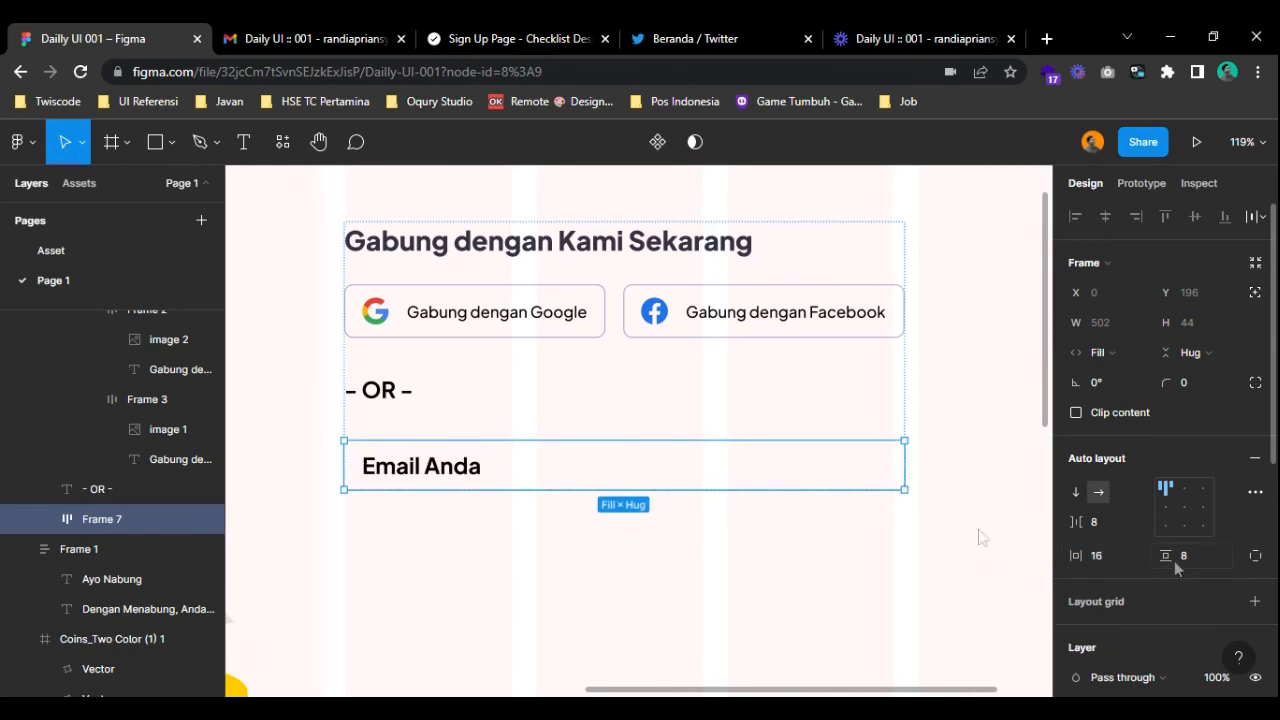
click(1195, 352)
click(1206, 331)
text(48)
key(Return)
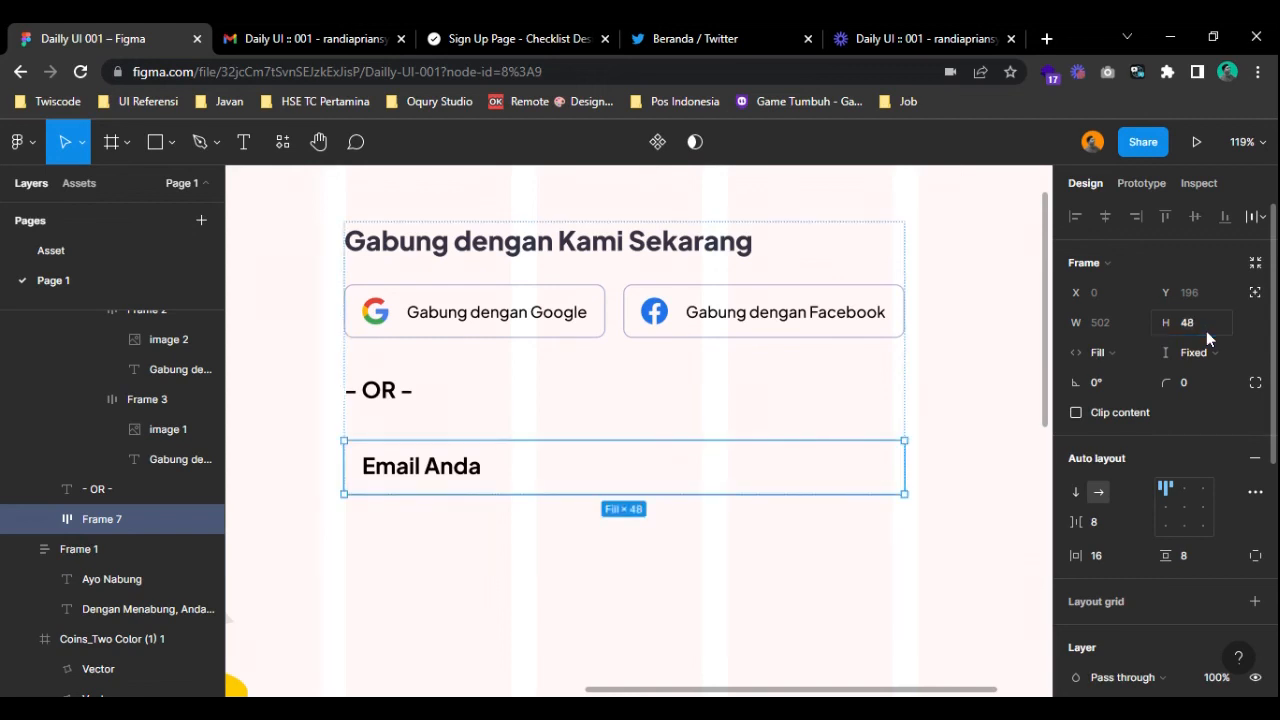
click(1186, 510)
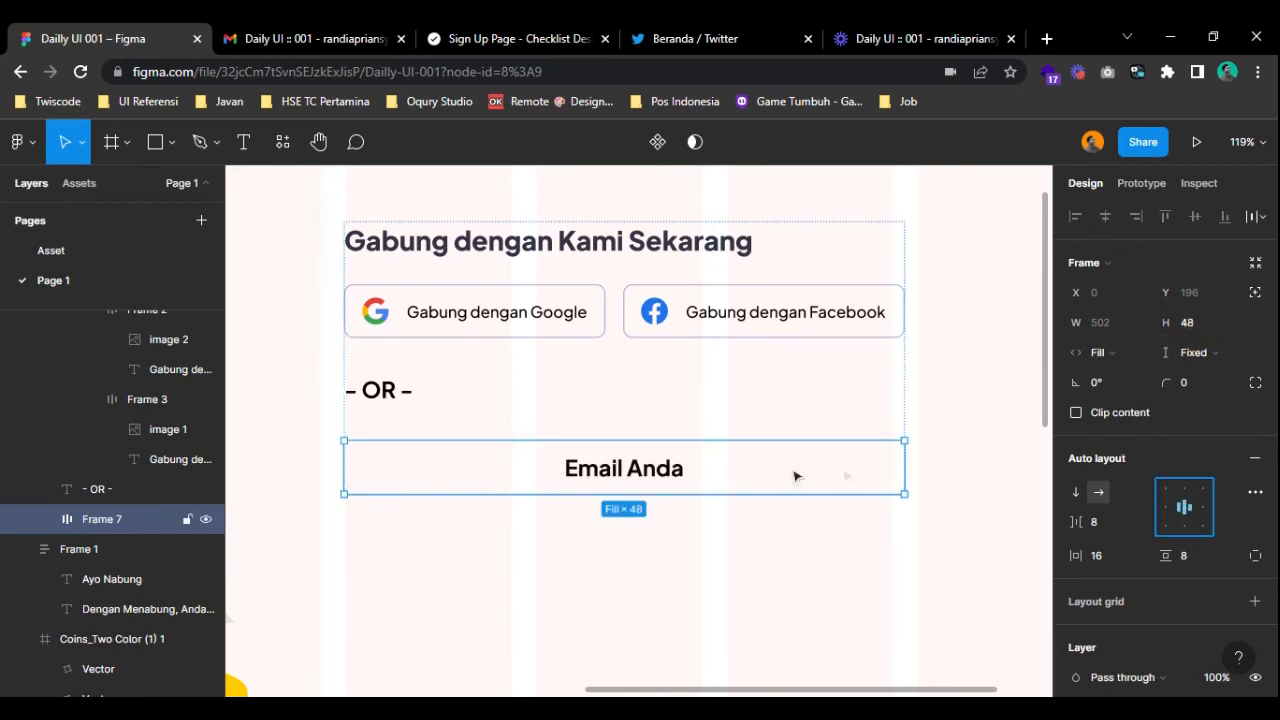
click(1165, 507)
- Duplicate the "Email Anda" text and place the copy directly above its frame in the outer auto layout as a label
double_click(452, 468)
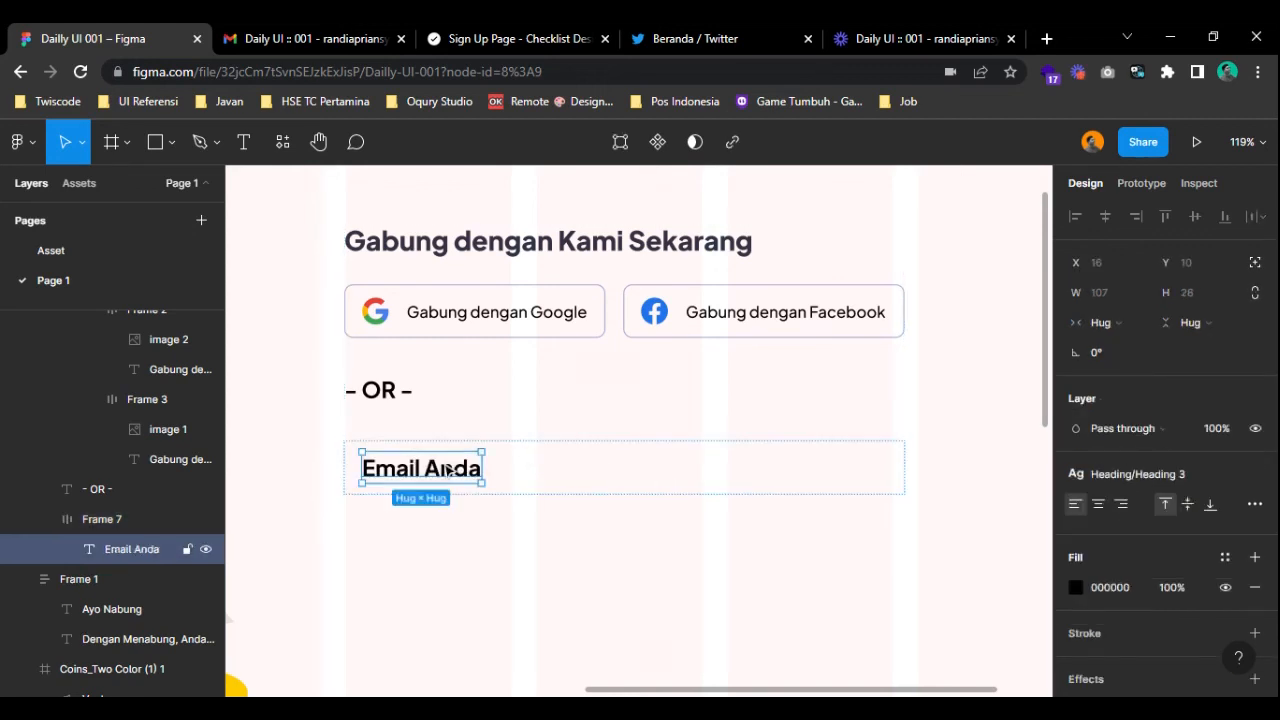
double_click(448, 470)
click(630, 510)
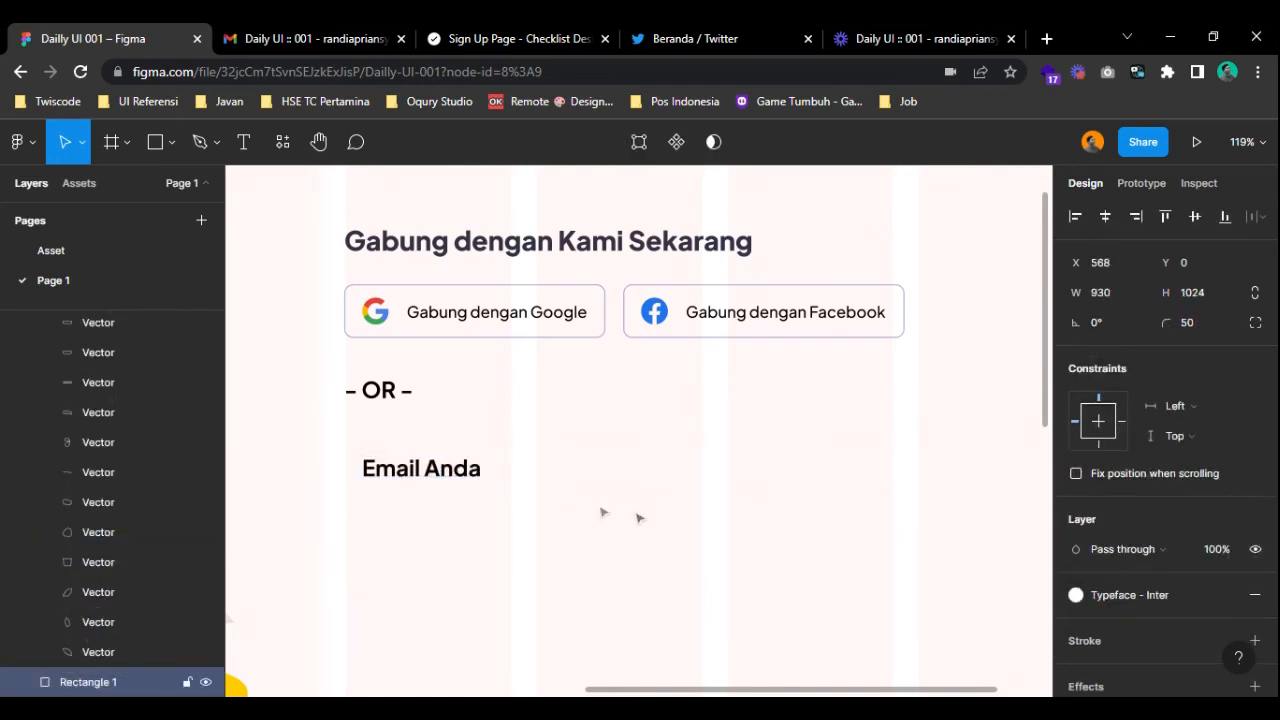
click(457, 478)
double_click(457, 478)
click(422, 468)
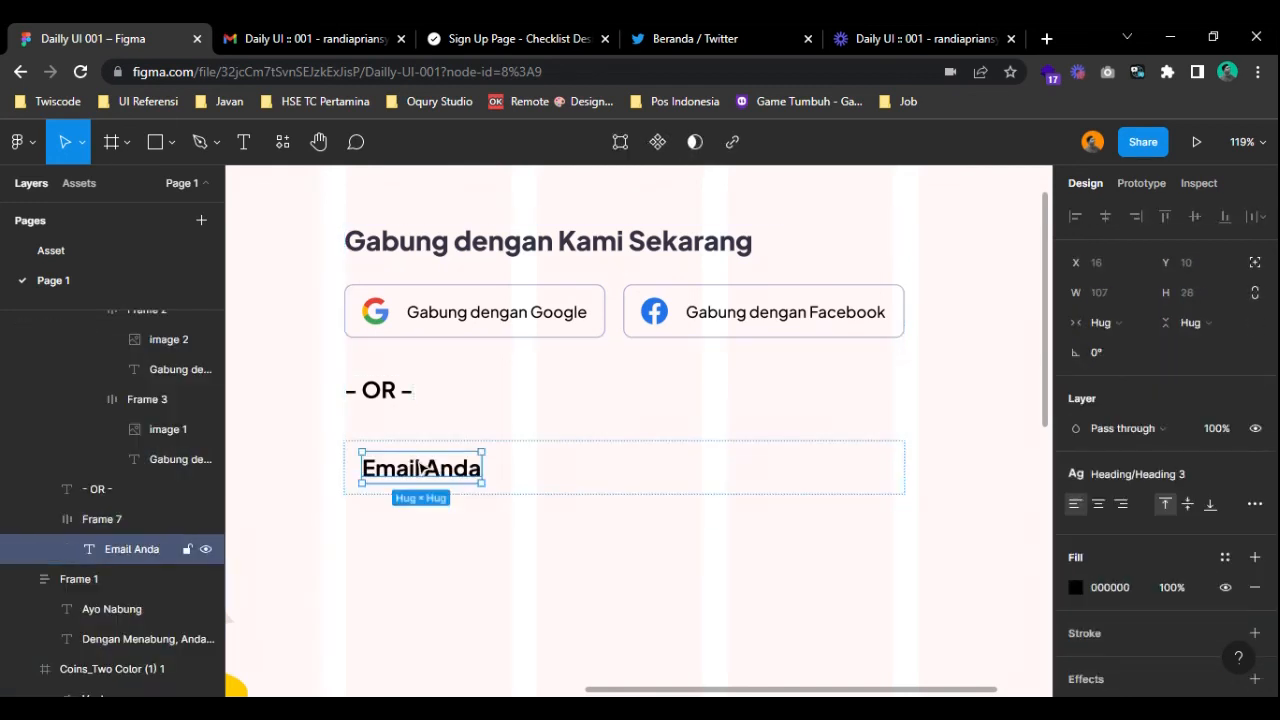
key(ctrl+c)
key(ctrl+v)
drag(75, 540, 55, 508)
- Wrap the "Email Anda" label and the field frame below it together in an auto layout frame
shift+click(430, 535)
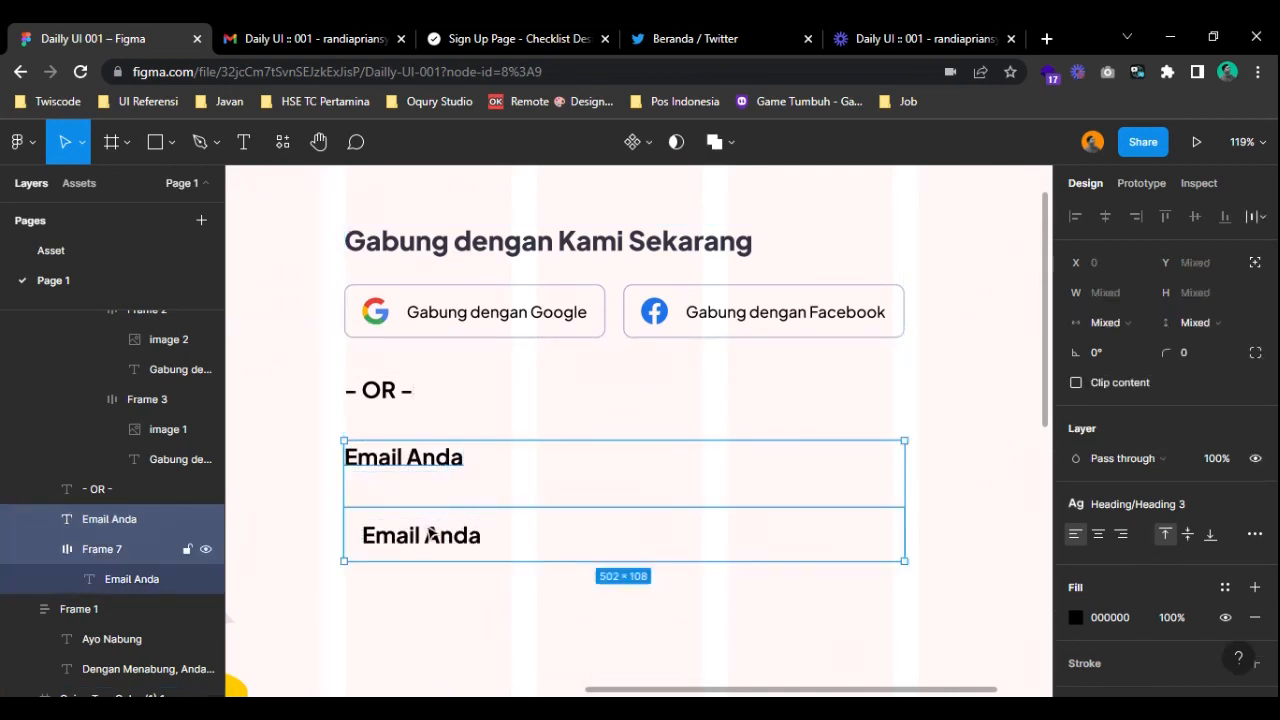
key(shift+a)
double_click(430, 466)
double_click(430, 466)
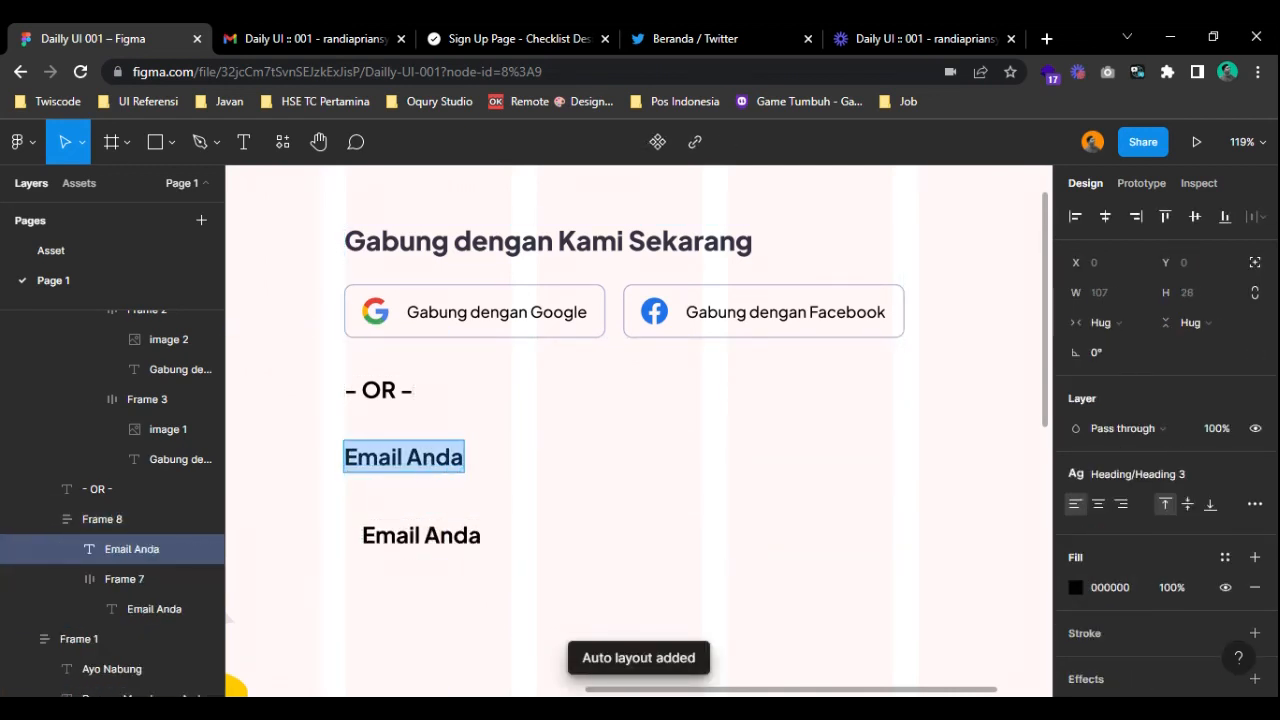
key(Escape)
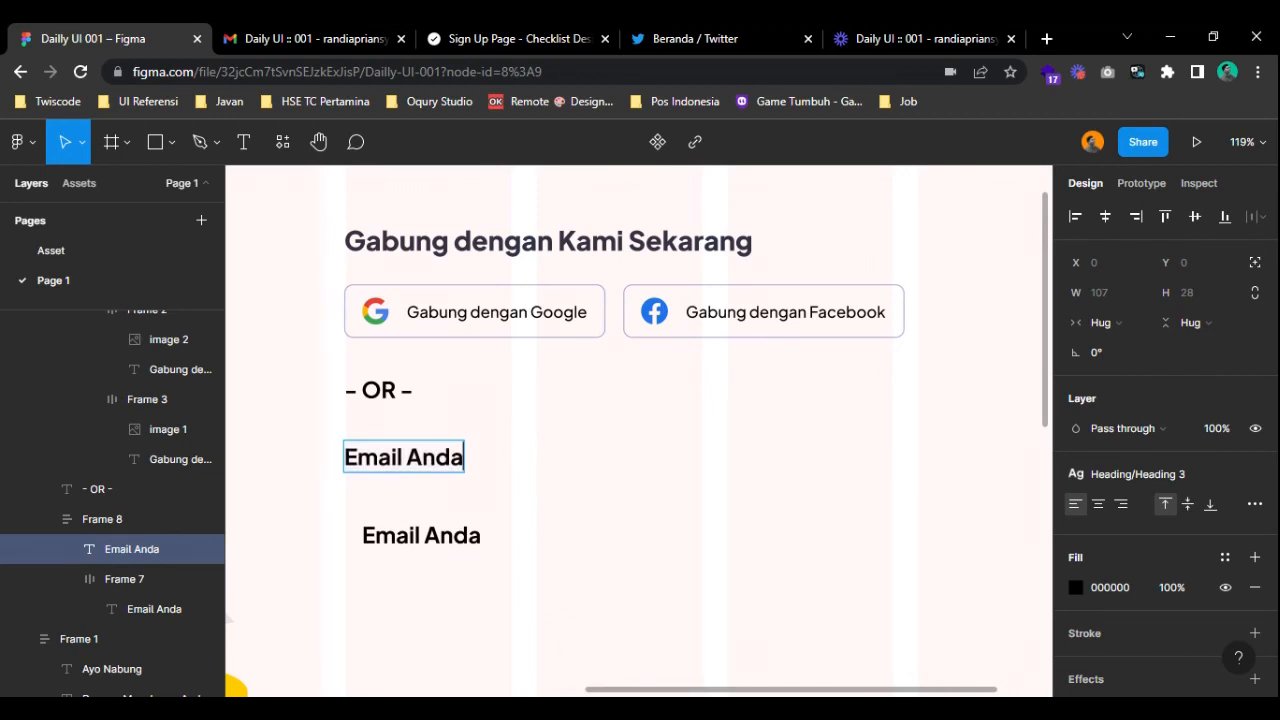
- Change the text inside the email field frame to "Masukkan Email Anda"
triple_click(452, 536)
text(Masukan)
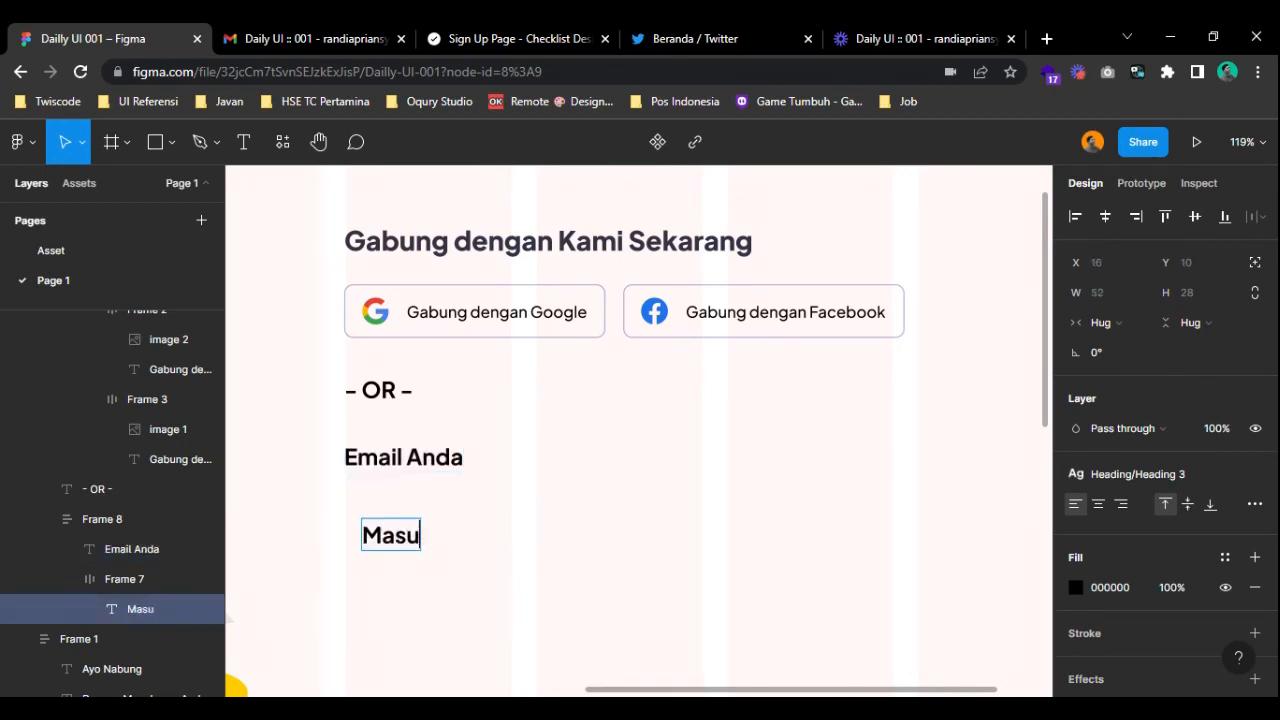
key(BackSpace)
key(BackSpace)
text(kan Email Anda)
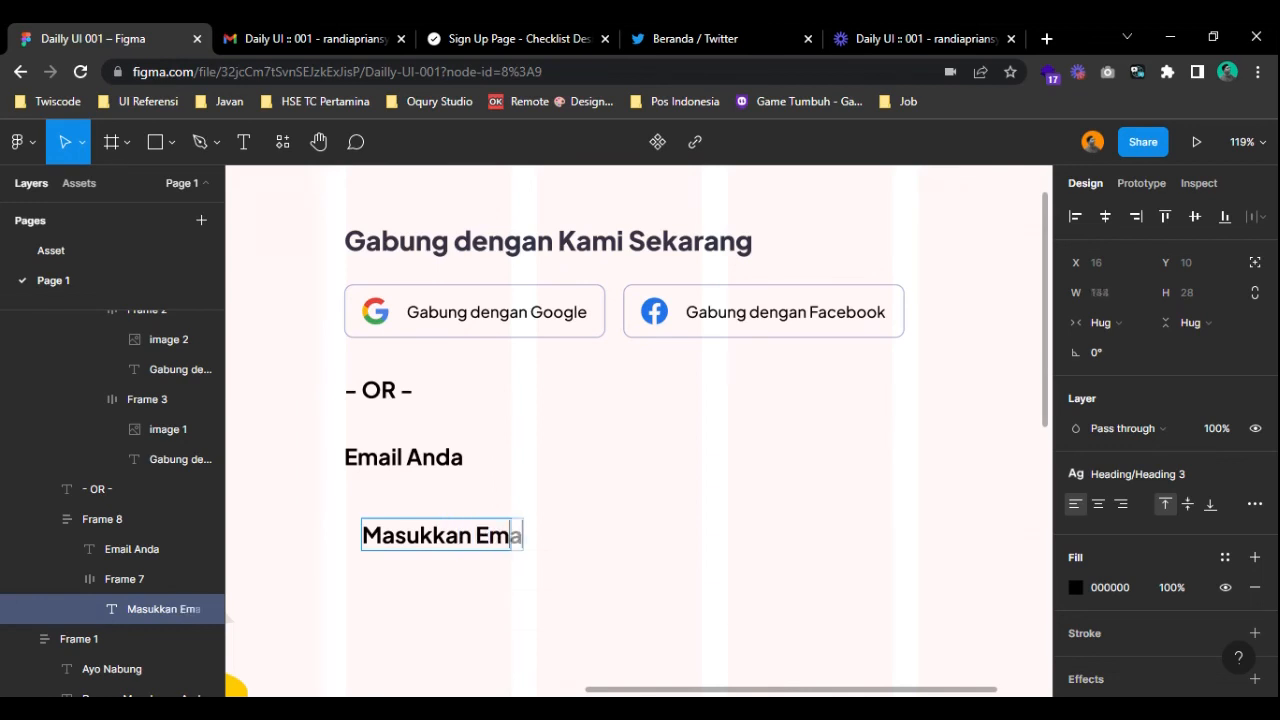
click(649, 594)
- Give the email field frame an inside stroke of 1 in the Text/Tertiary style and a corner radius of 8
double_click(649, 553)
double_click(649, 553)
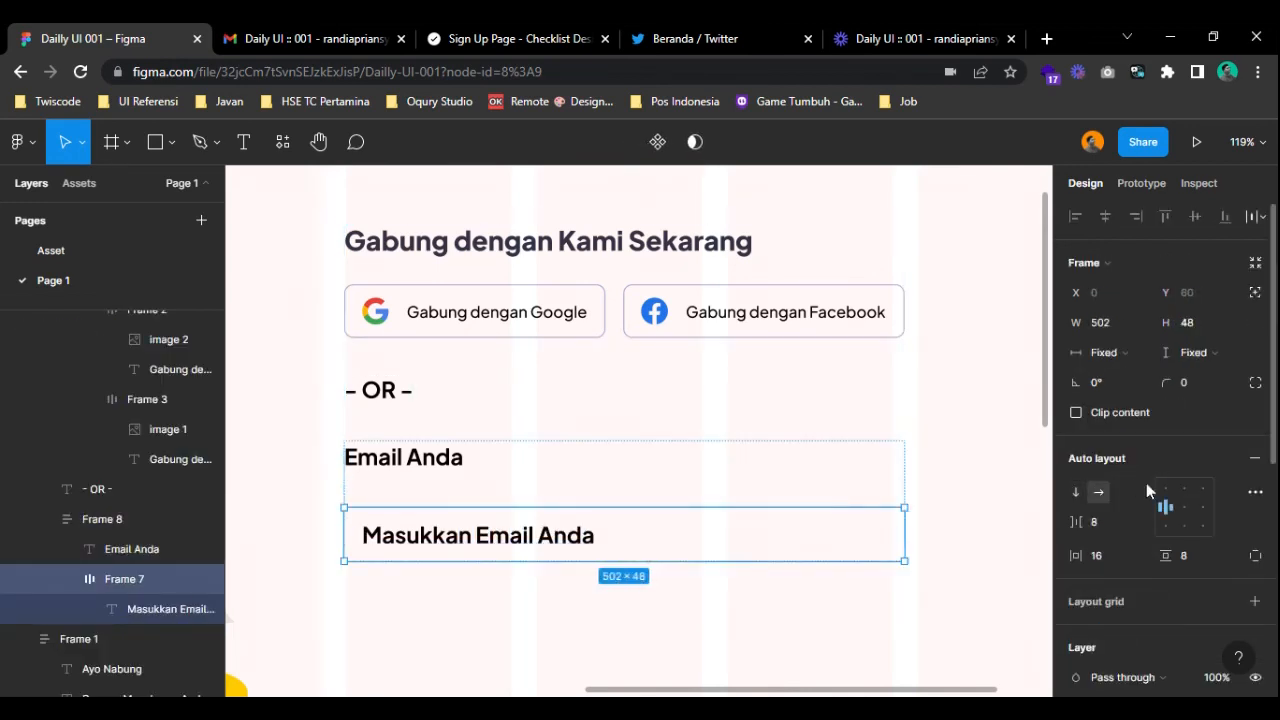
scroll(1150, 495, down, 3)
click(1152, 455)
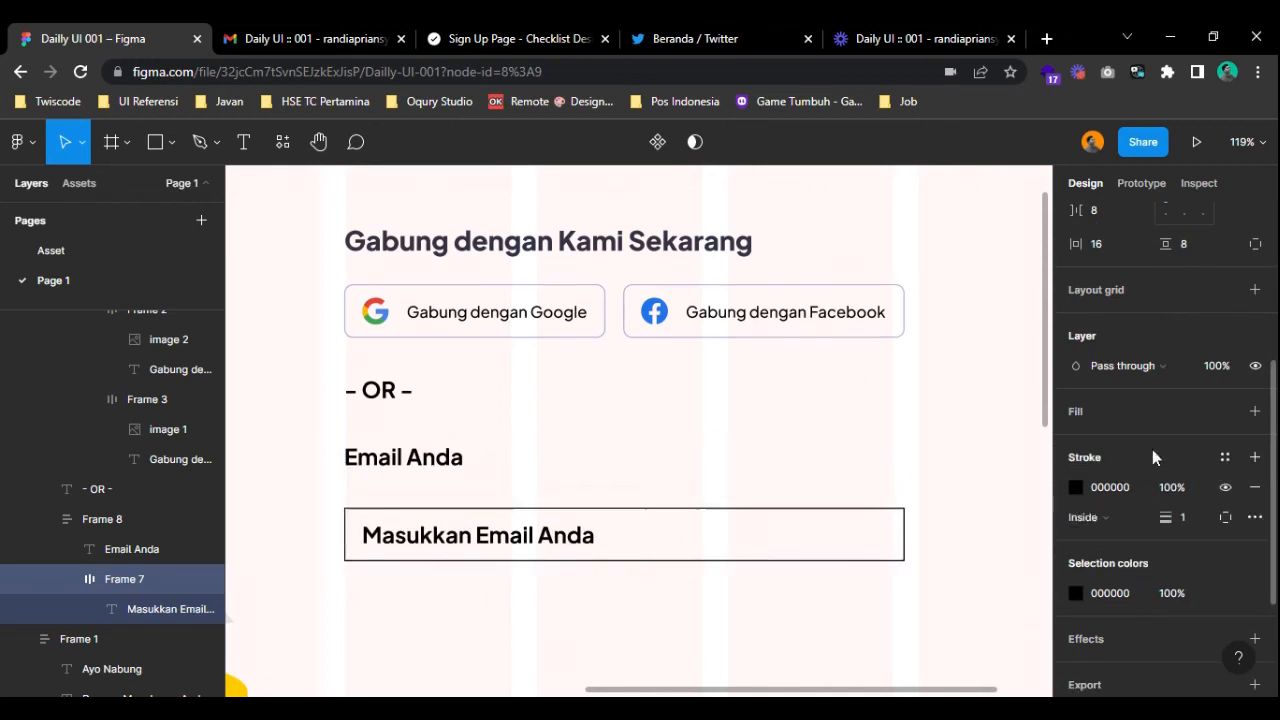
click(1227, 458)
click(1088, 640)
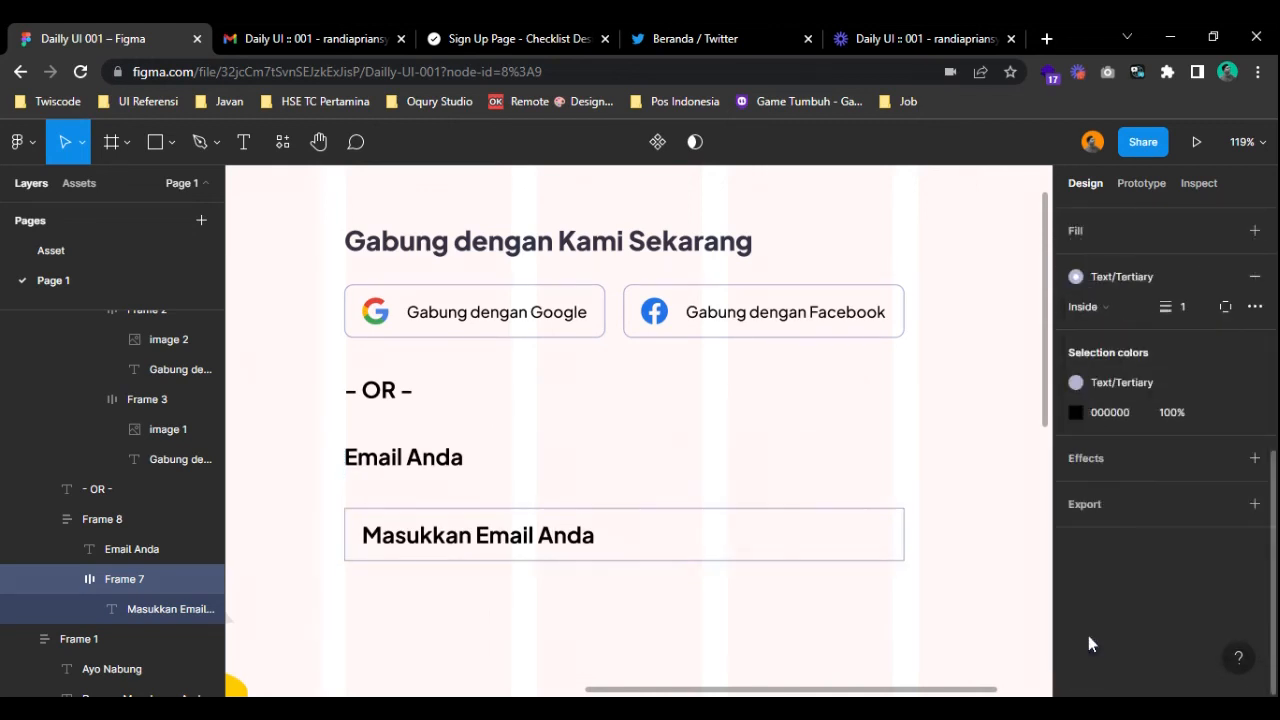
scroll(1167, 405, up, 5)
click(1186, 383)
text(8)
key(Return)
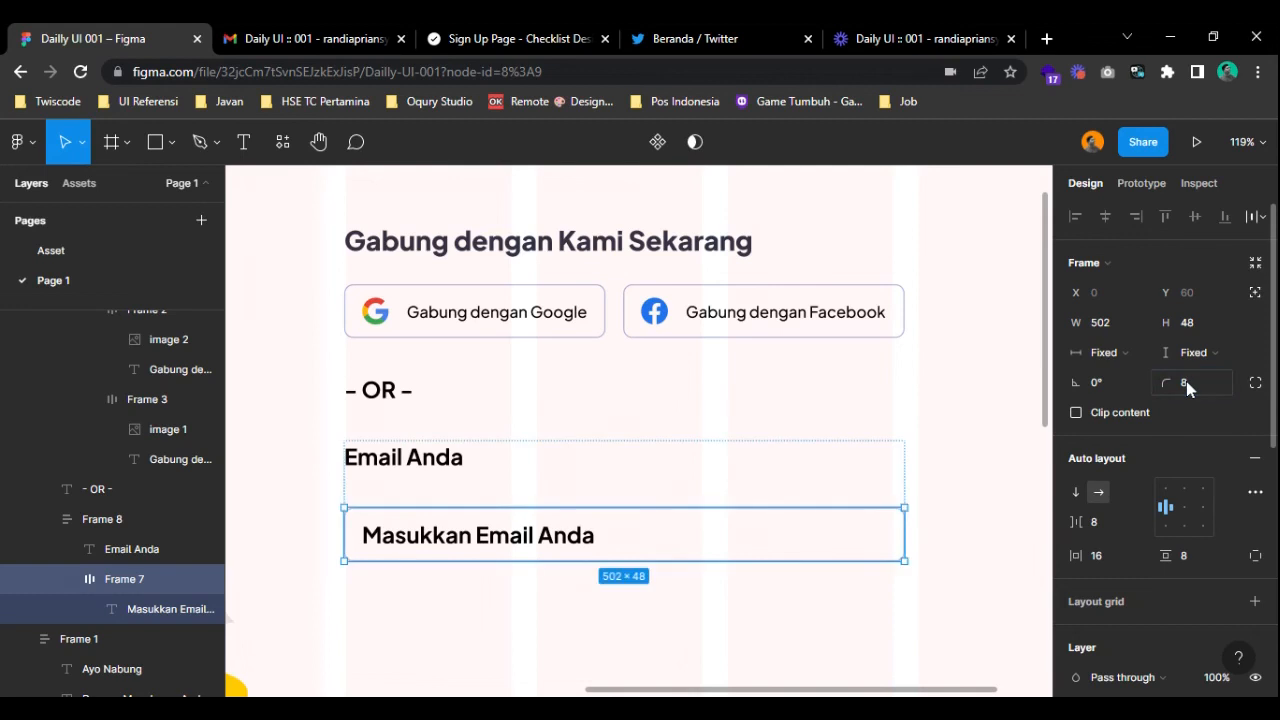
- Apply the Body Small/Medium text style and the Text/Secondary color to the "Masukkan Email Anda" placeholder
double_click(572, 548)
click(1154, 484)
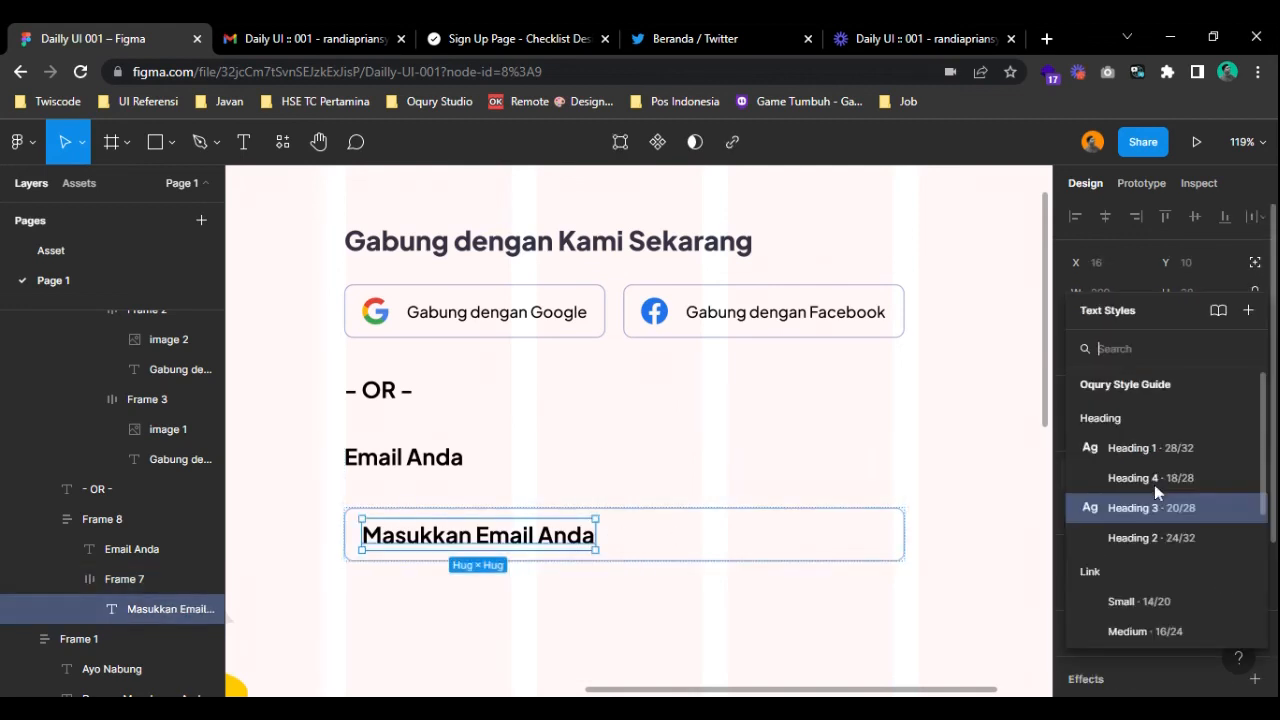
scroll(1158, 500, down, 3)
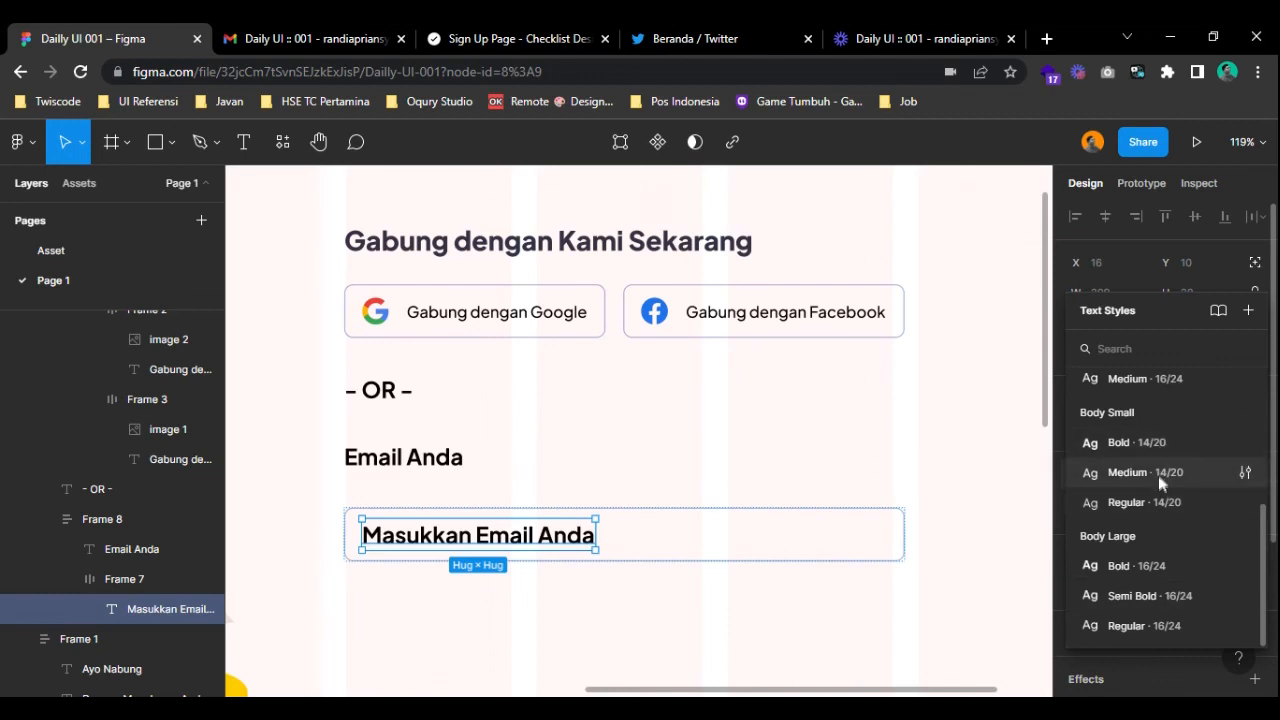
click(1158, 477)
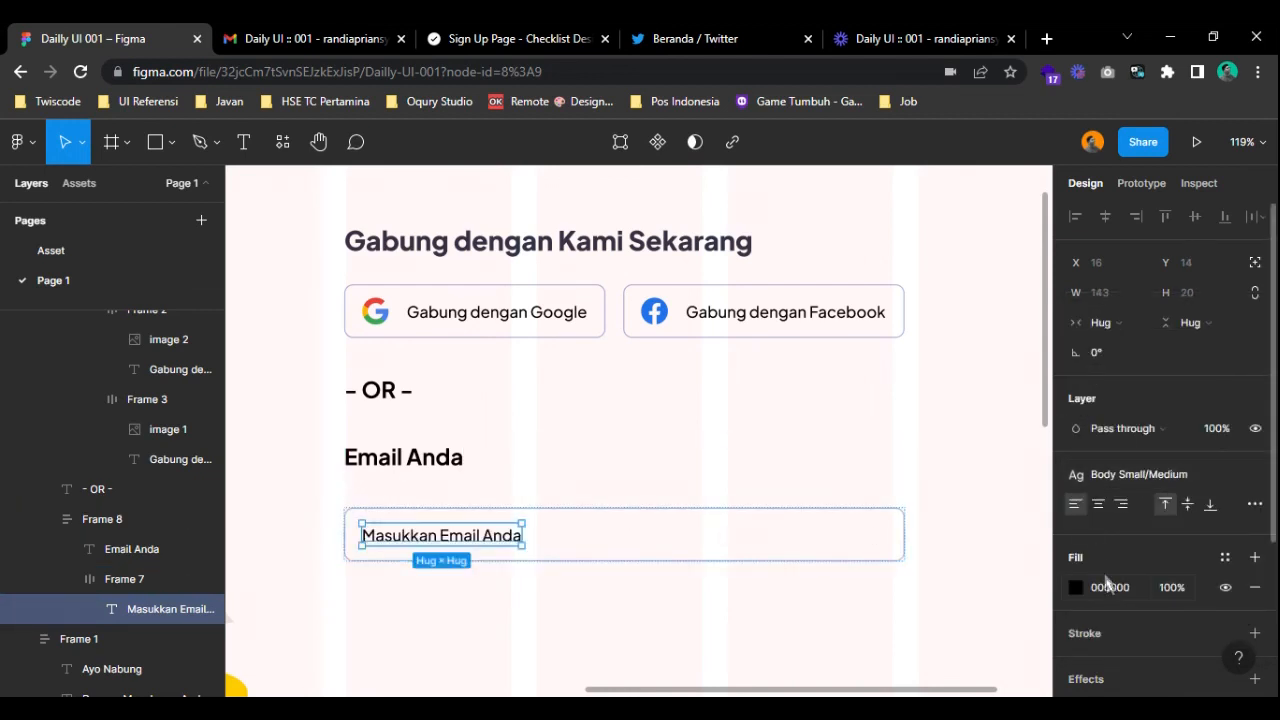
click(1225, 557)
click(1121, 636)
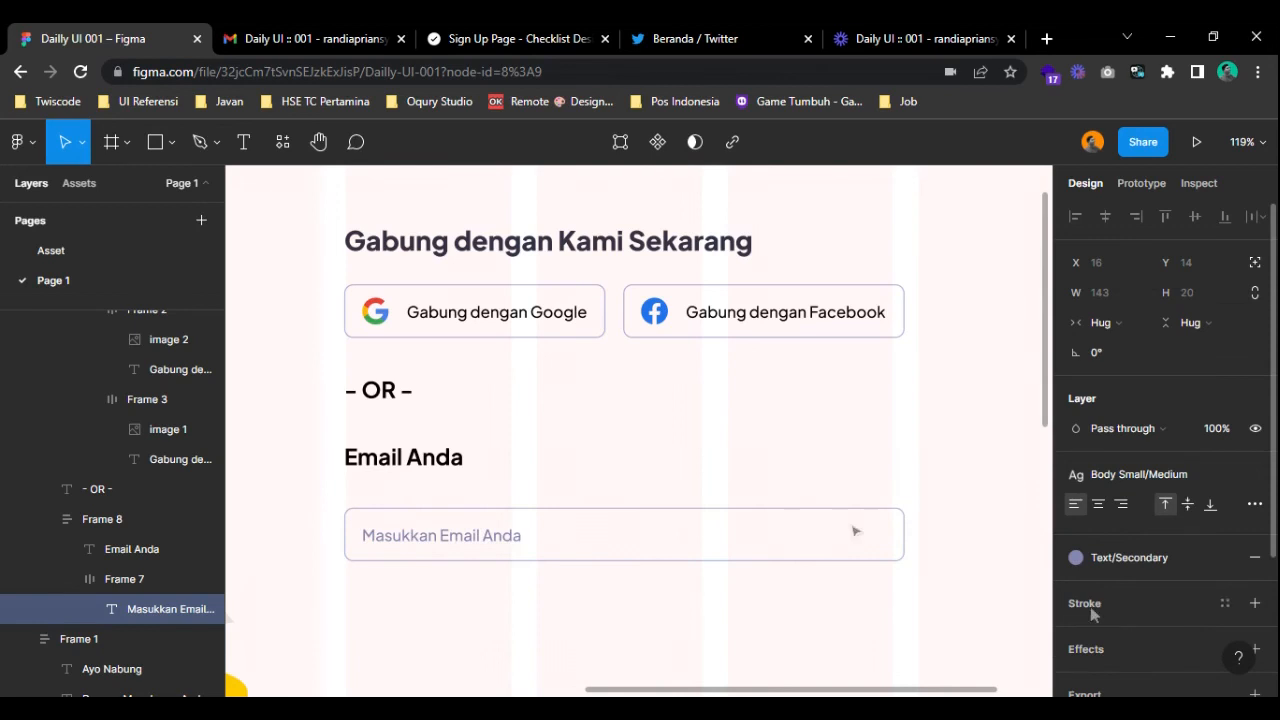
- Apply the Body Large/Semi Bold text style and the Text/Primary color to the "Email Anda" label
click(430, 462)
click(1196, 474)
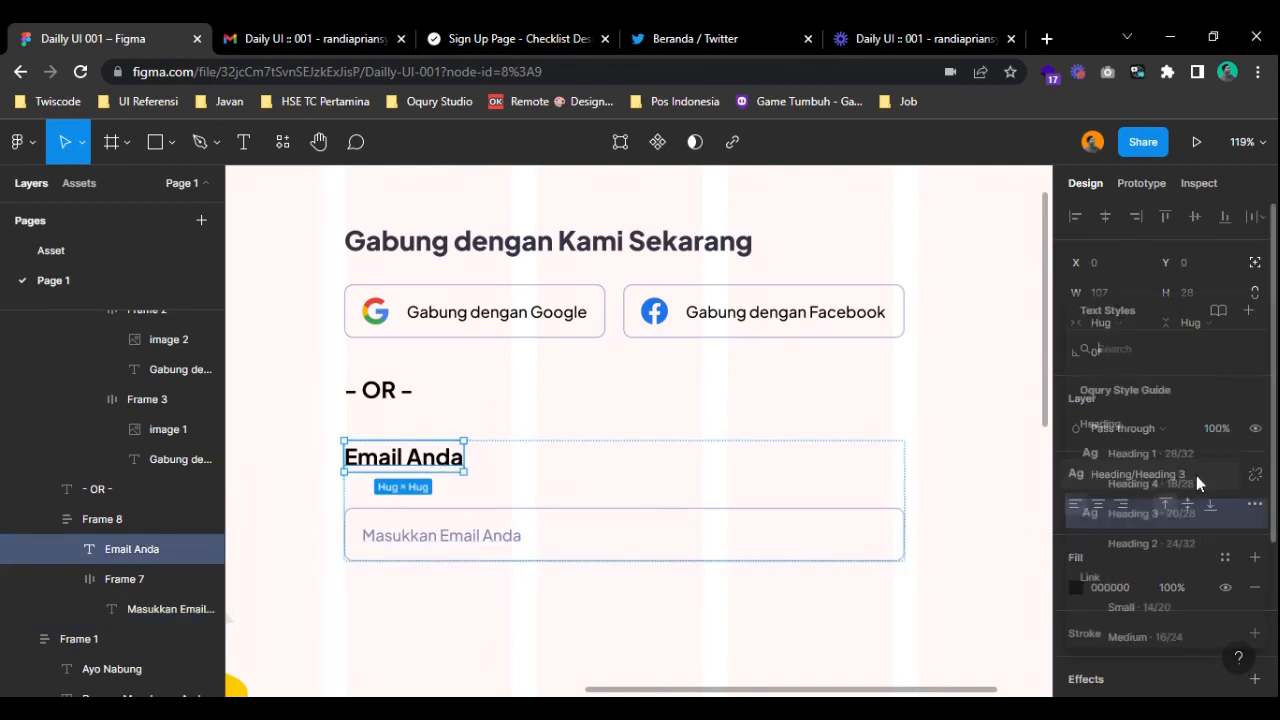
scroll(1182, 563, down, 5)
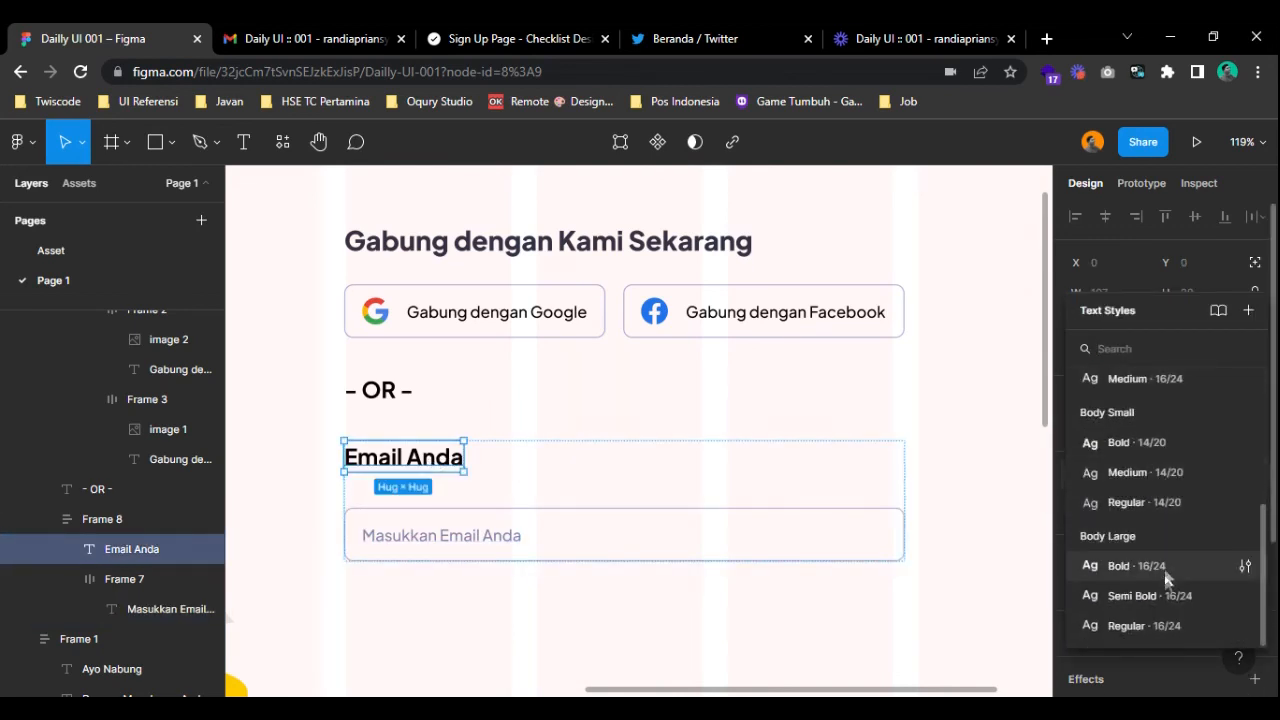
click(1165, 595)
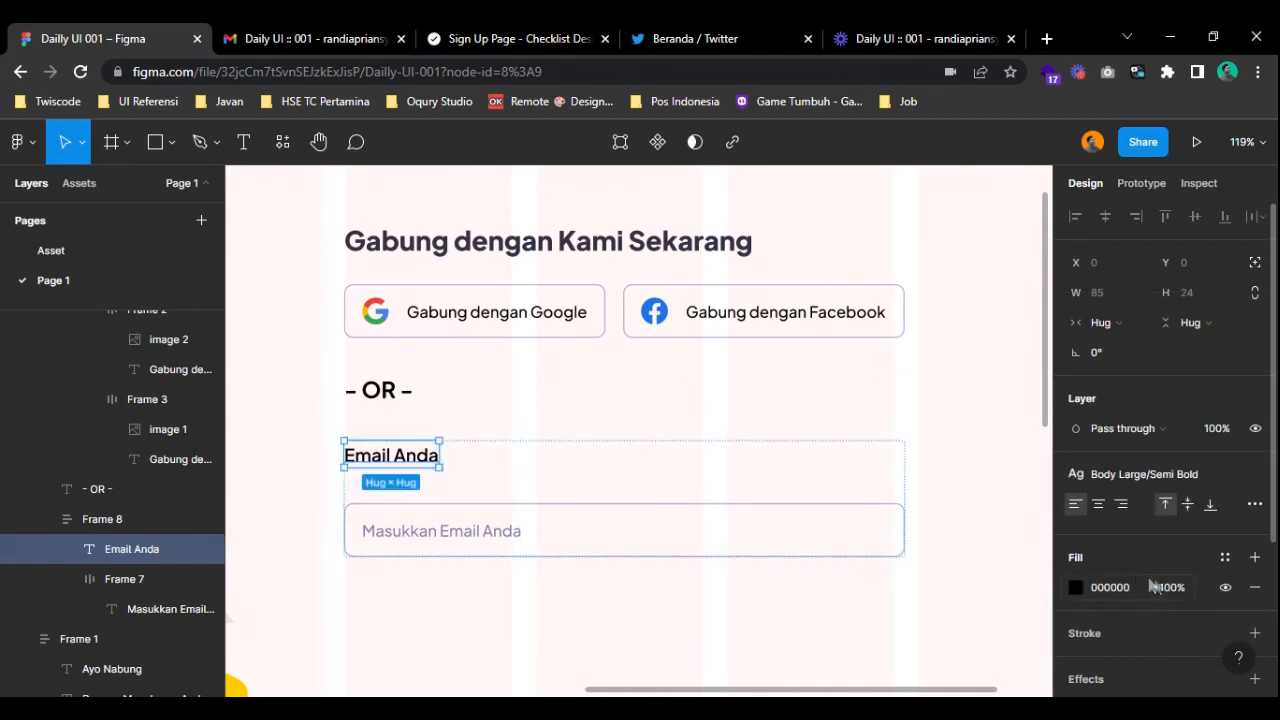
click(1226, 557)
click(1152, 636)
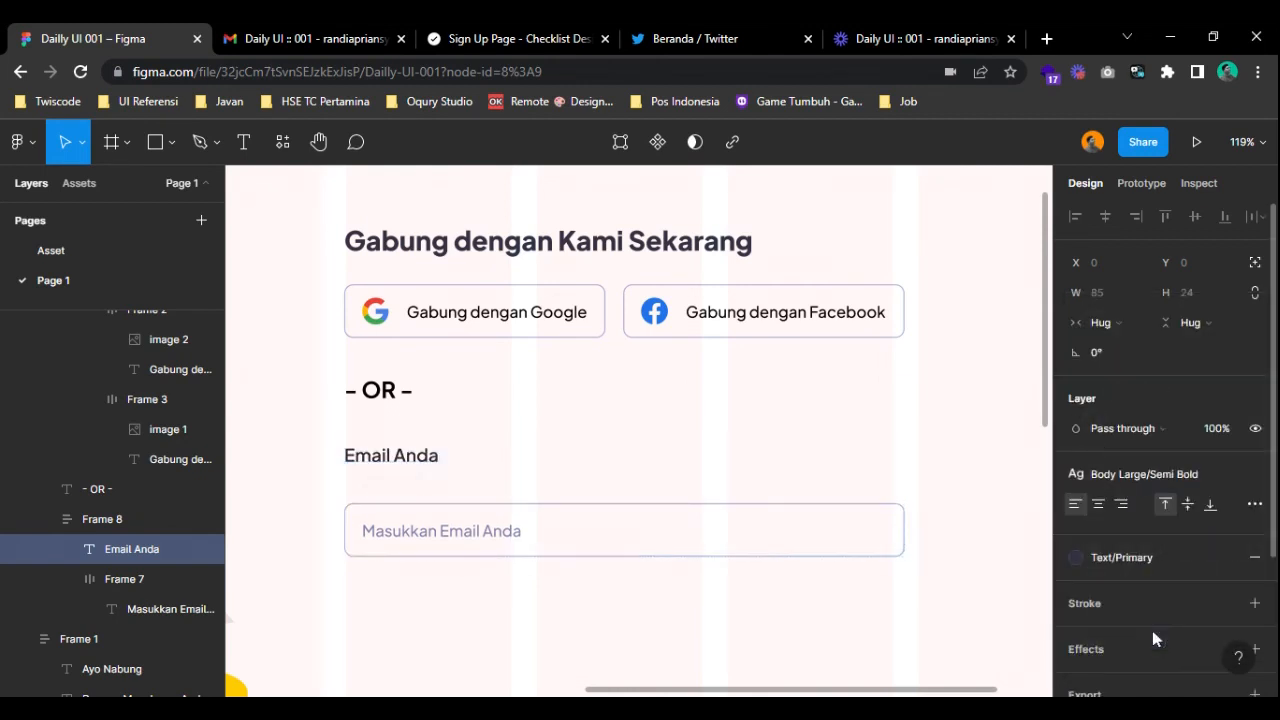
- Set the vertical spacing between the email label and its field to 16
click(617, 557)
click(642, 624)
click(566, 527)
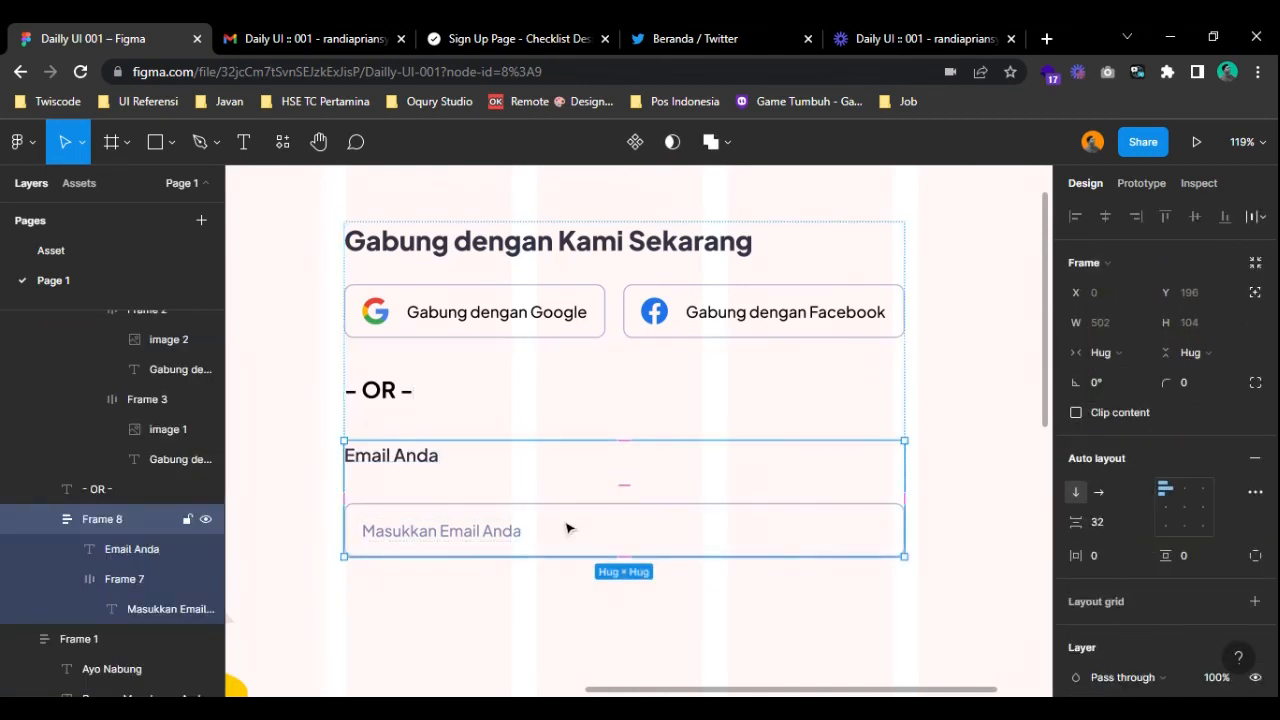
click(1120, 522)
text(1)
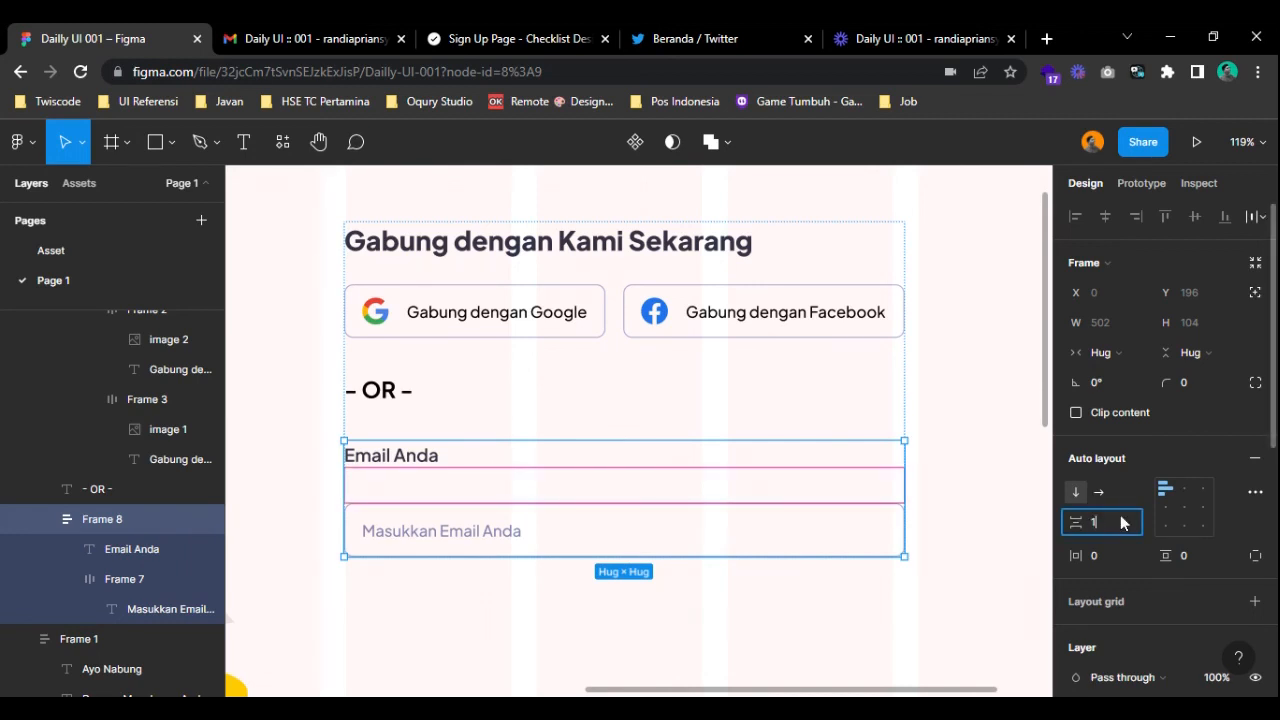
text(6)
key(Return)
click(667, 657)
- Duplicate the email label-and-field group below itself and change the copy's label to "Password"
click(513, 531)
key(ctrl+c)
key(ctrl+v)
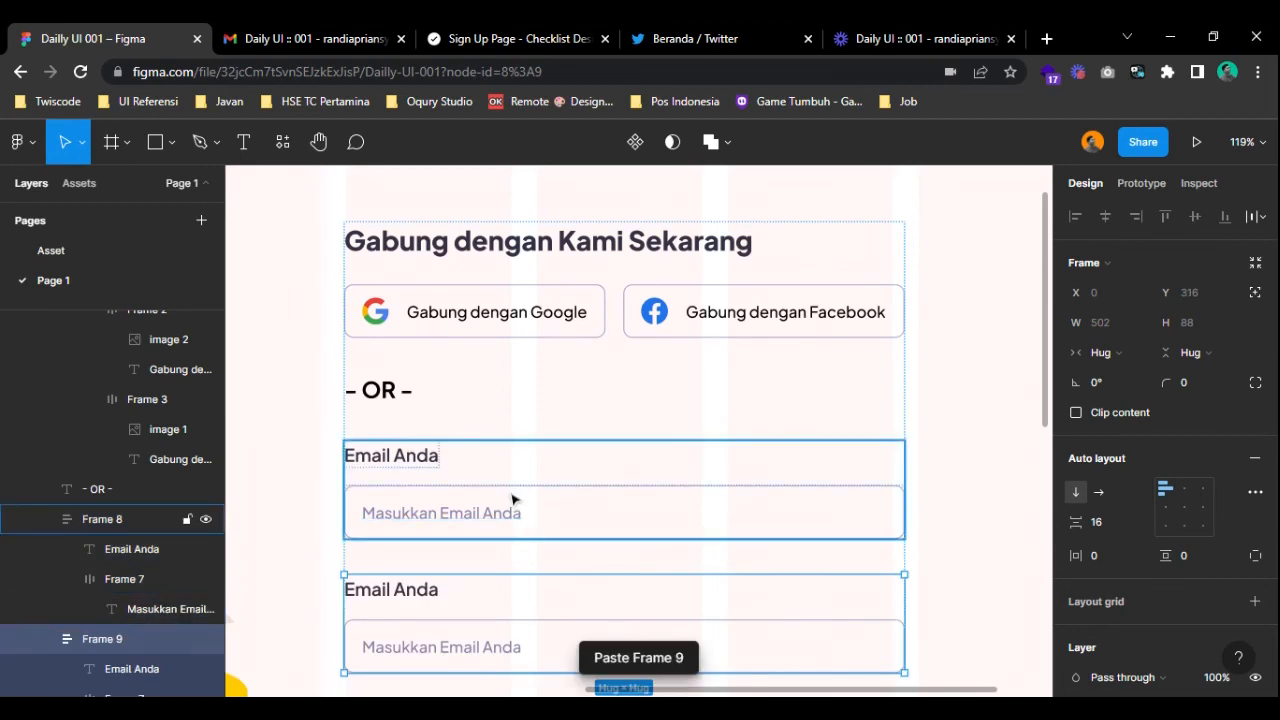
scroll(512, 498, down, 2)
double_click(398, 479)
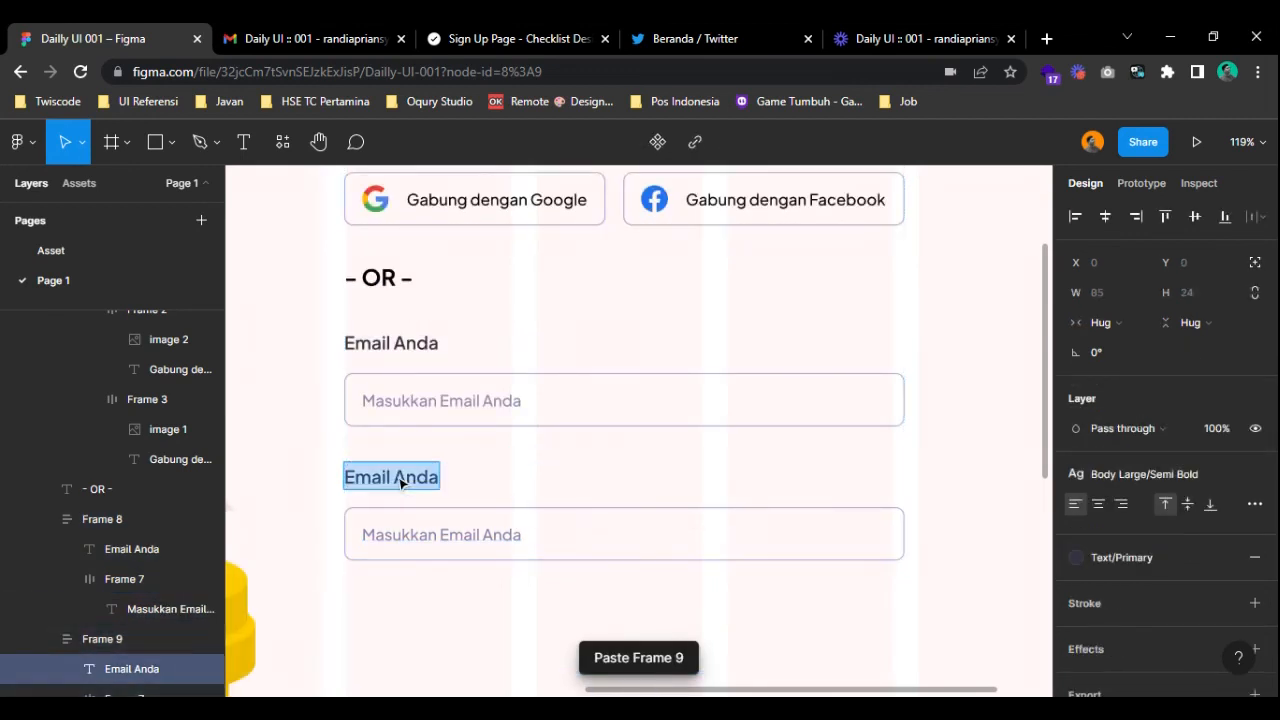
text(Password)
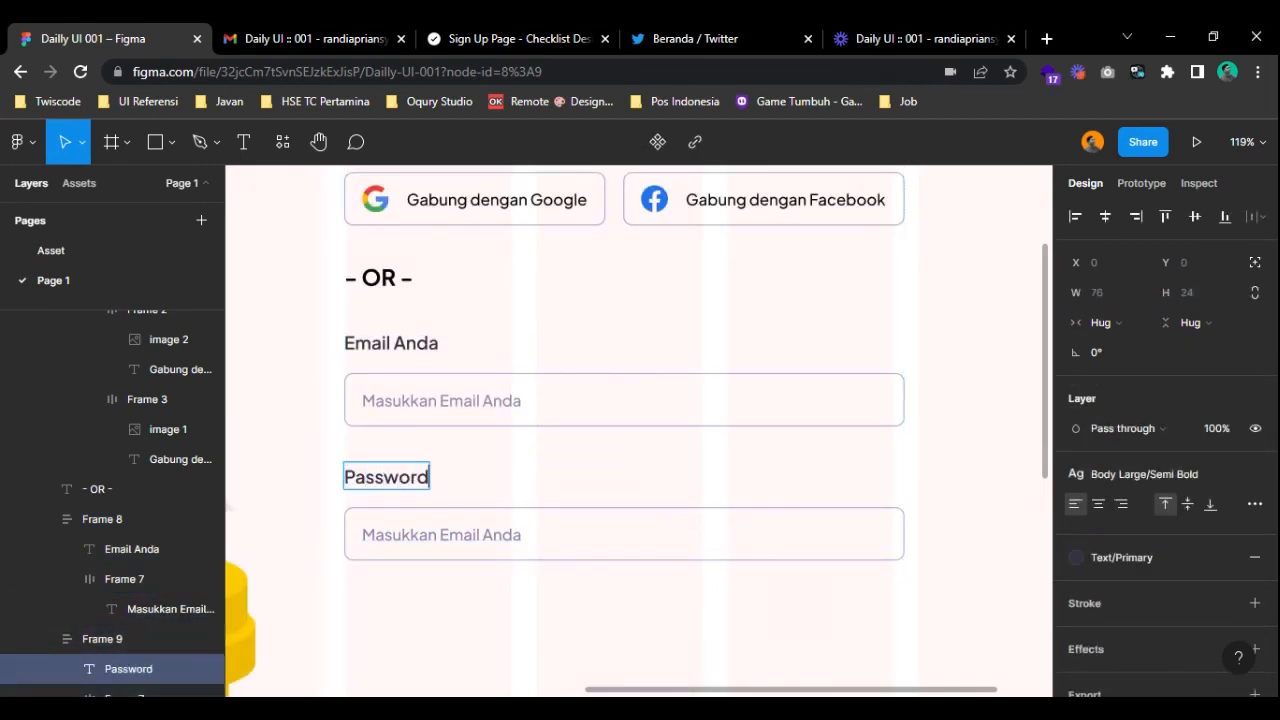
- Change the placeholder in the Password field to "Masukkan Password Anda"
double_click(447, 534)
key(ctrl+shift+Left)
key(ctrl+shift+Left)
key(shift+Left)
text(Pas)
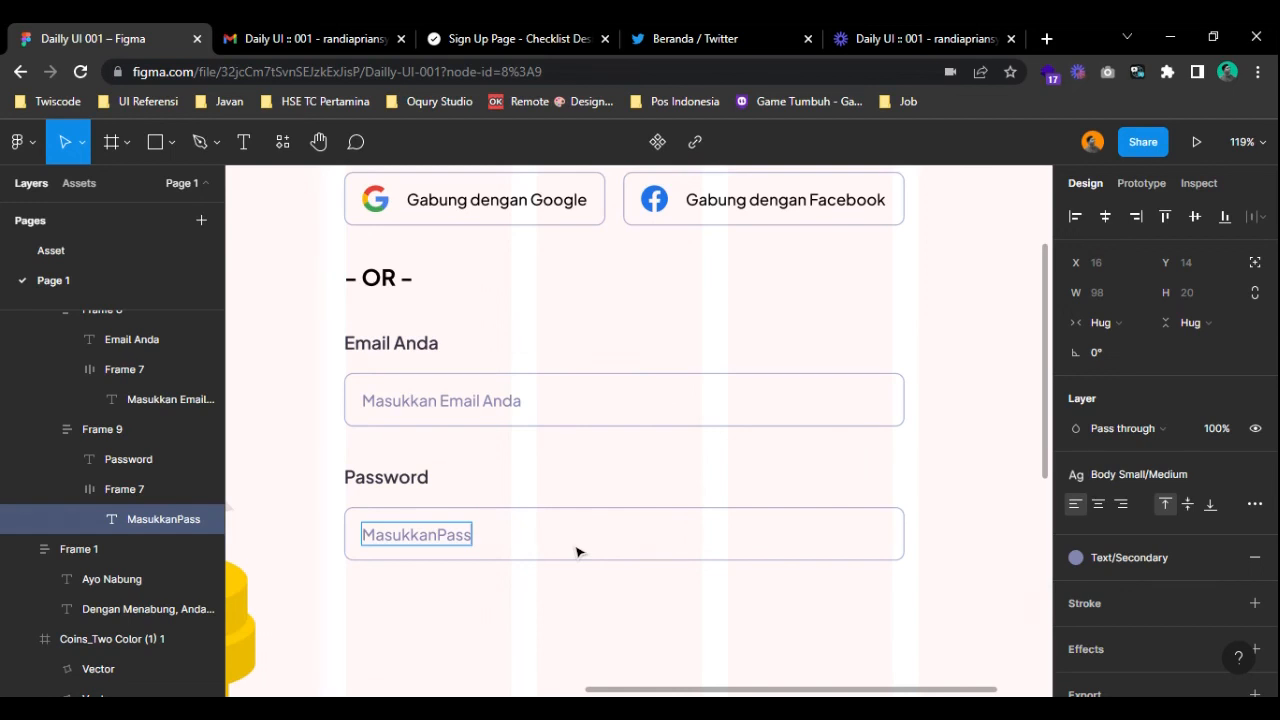
text(sword)
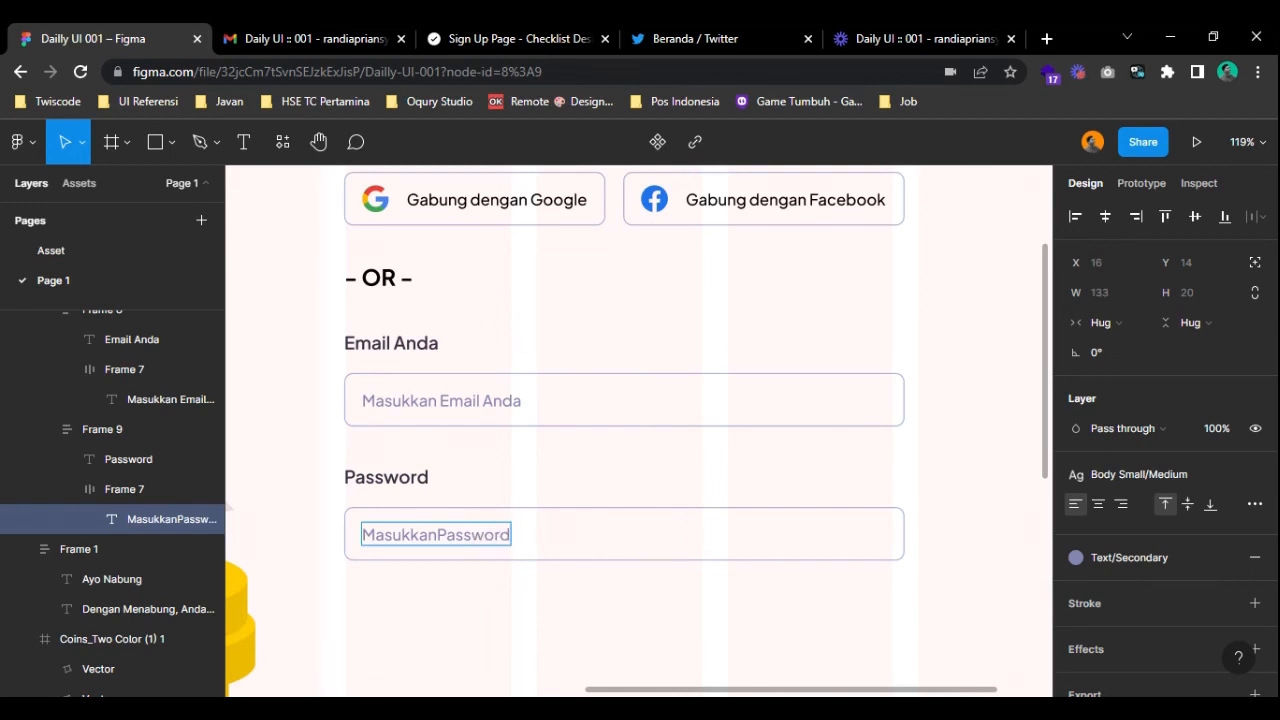
text( Adna)
click(674, 623)
- Duplicate the Password group below itself and change the copy's placeholder to "Konfirmasi Password Anda"
click(515, 521)
key(ctrl+c)
key(ctrl+v)
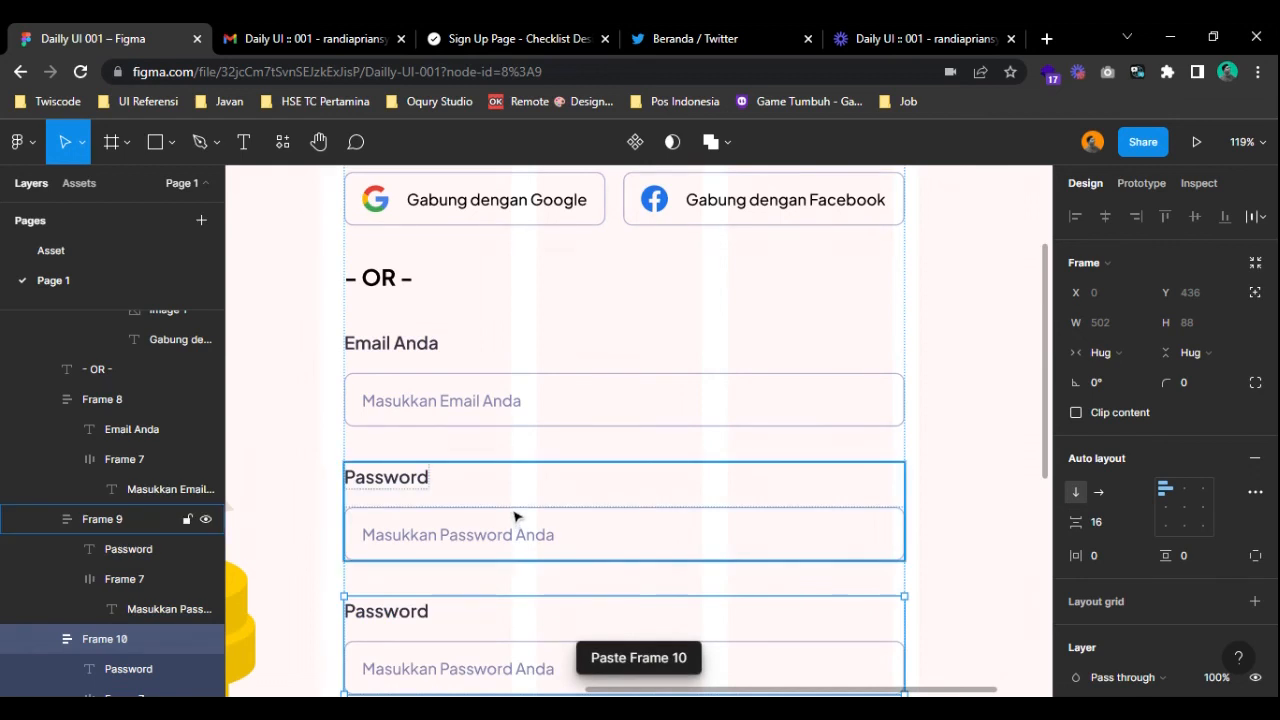
scroll(515, 517, down, 3)
double_click(496, 459)
double_click(399, 444)
text(Konfirmasi)
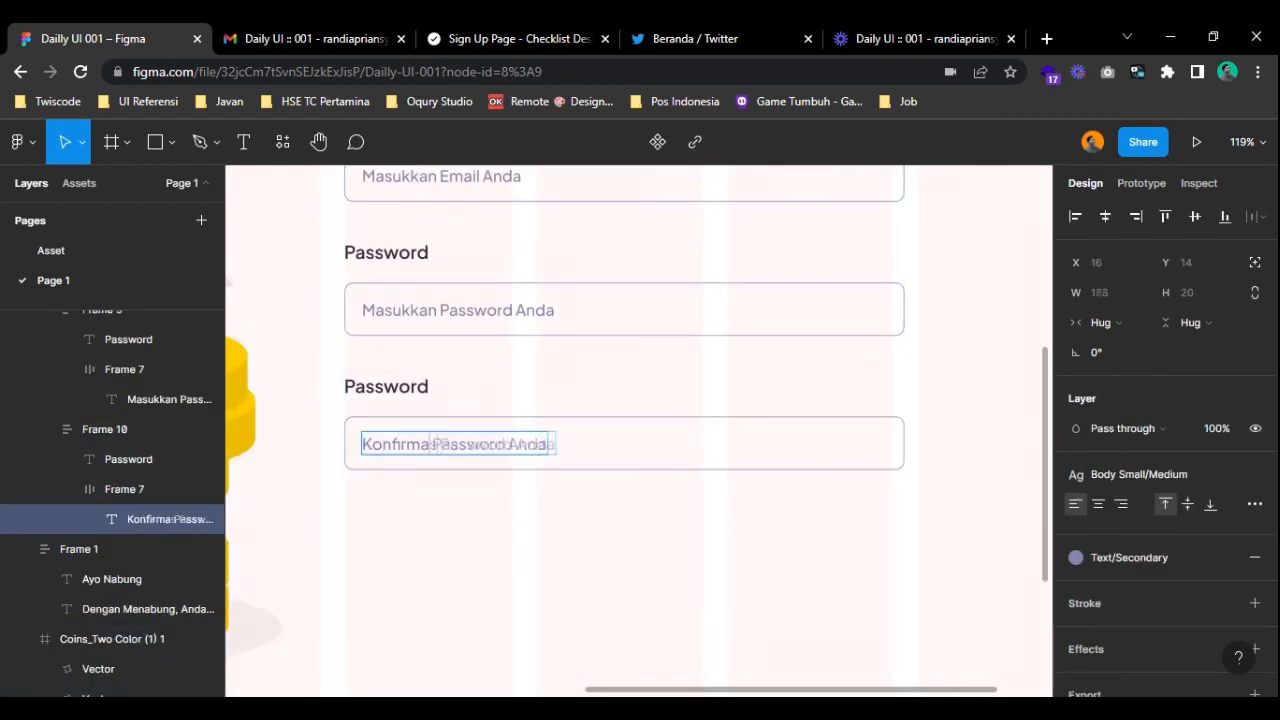
- Change the label of the third field group to "Konfirmasi Password"
double_click(375, 386)
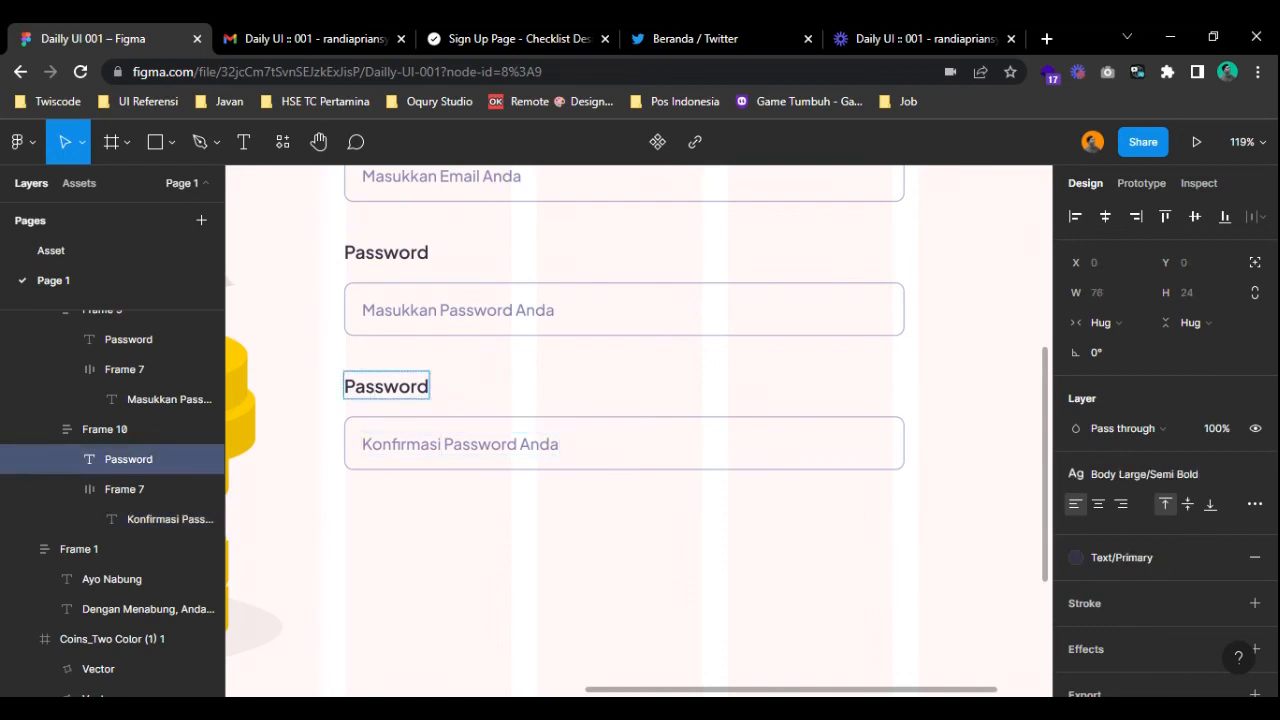
text(Konfirmasi)
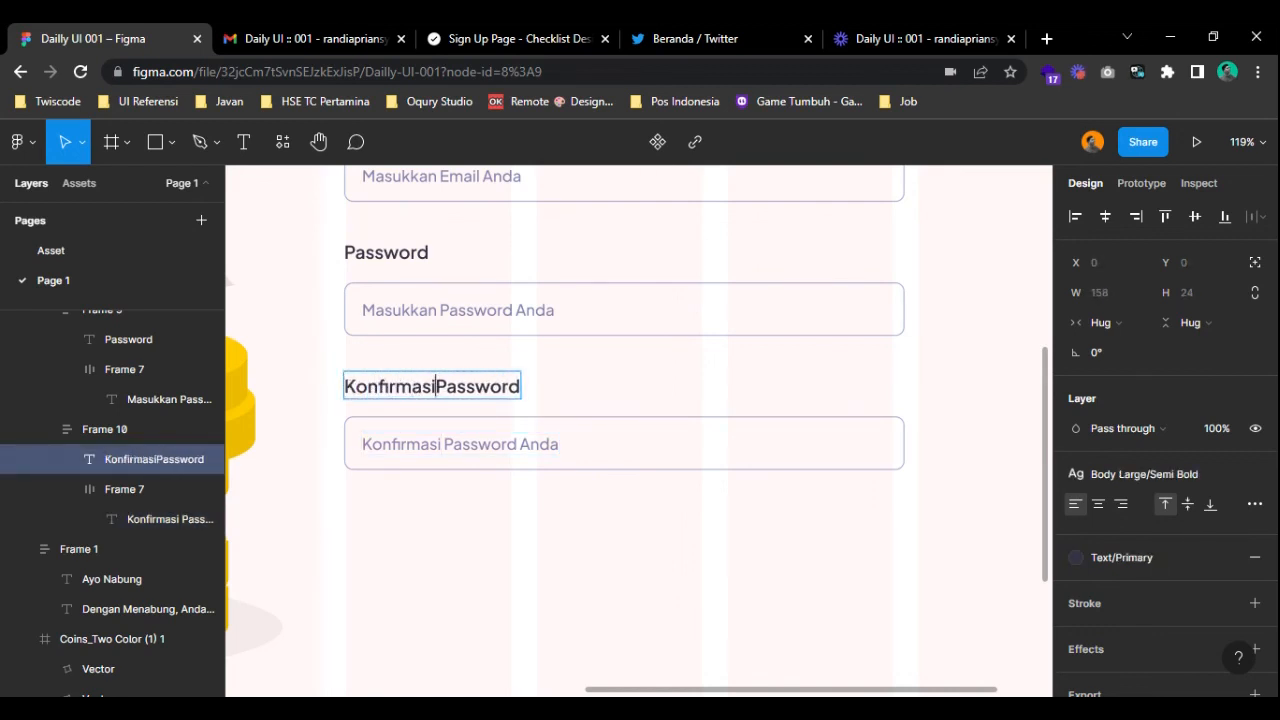
key(Escape)
click(408, 280)
scroll(408, 280, up, 3)
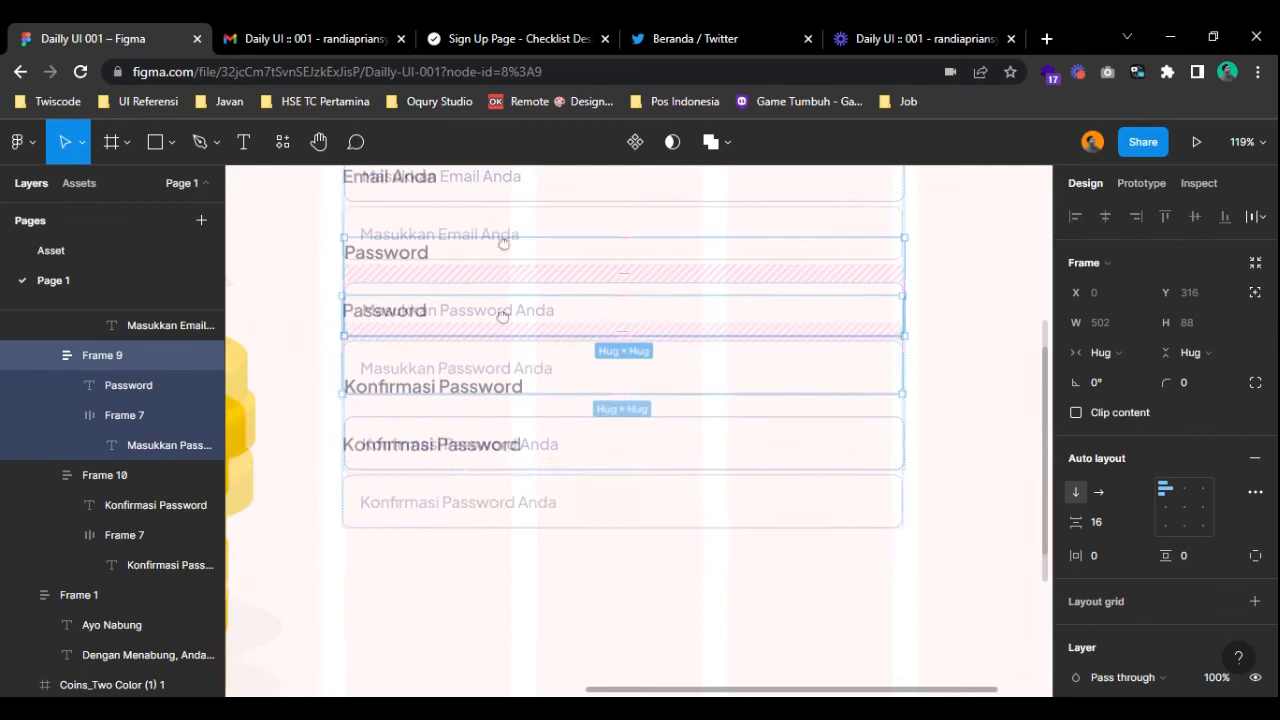
click(414, 313)
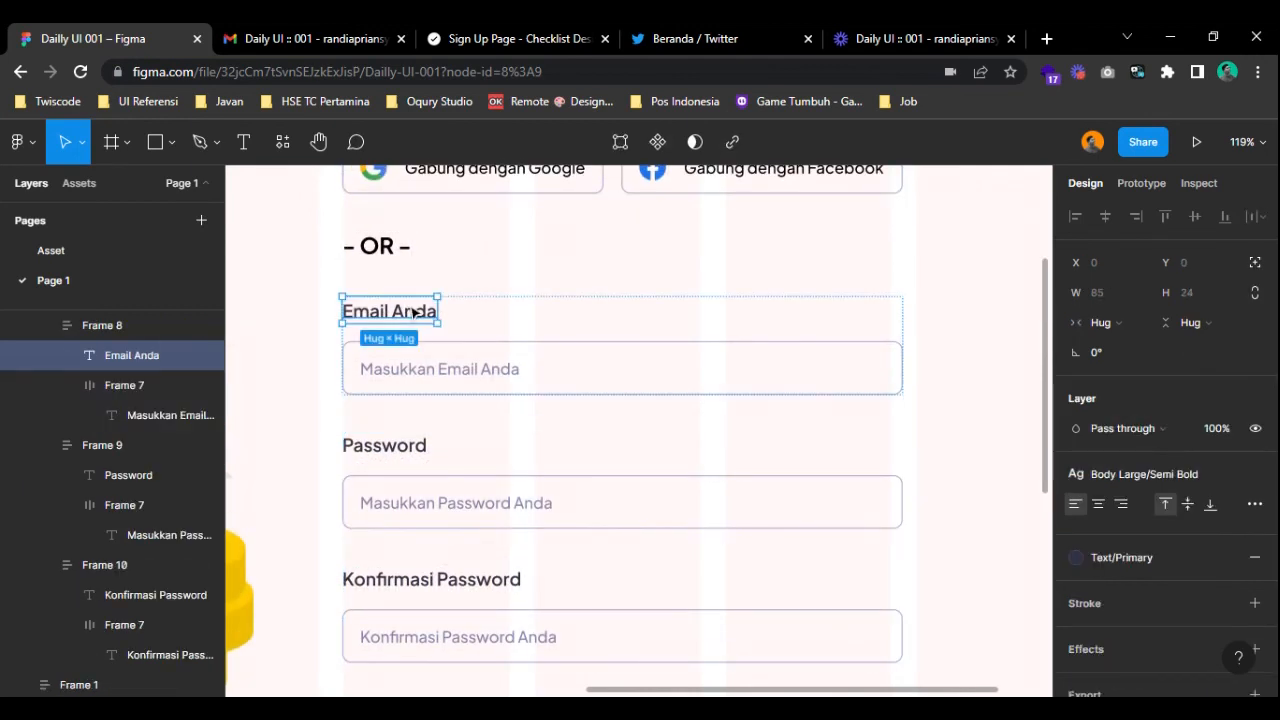
key(Return)
key(Right)
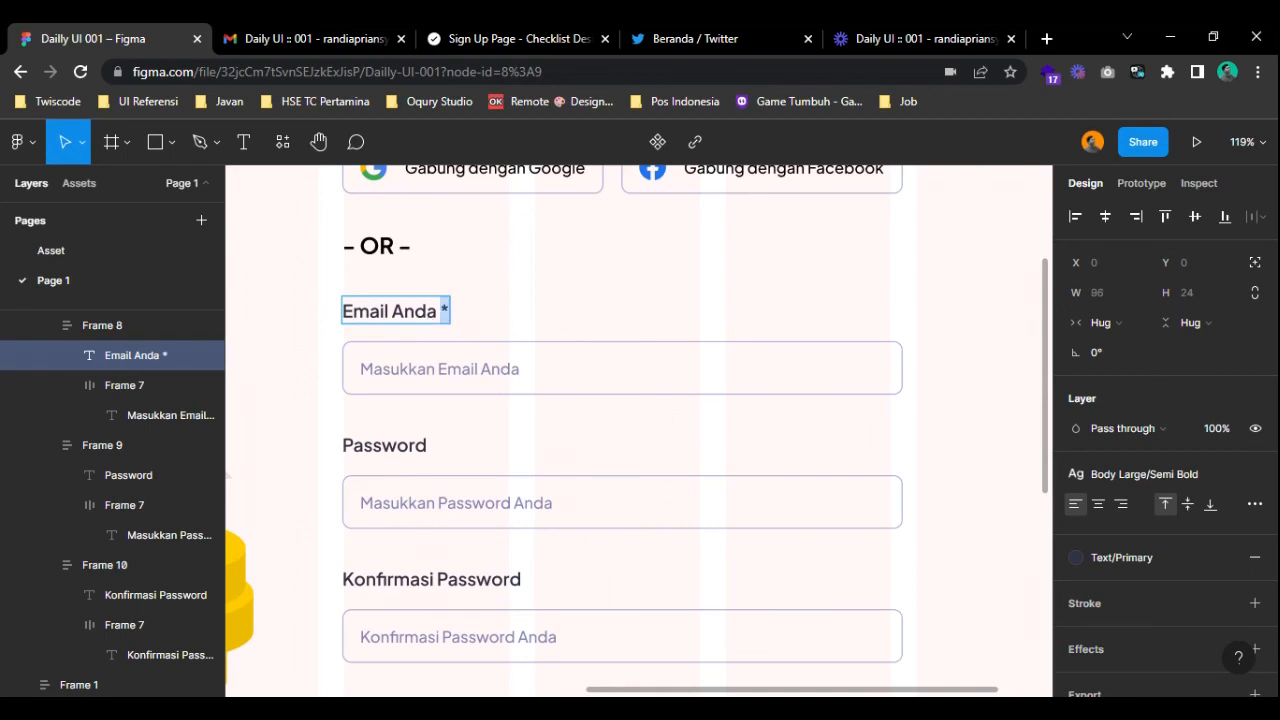
click(1146, 557)
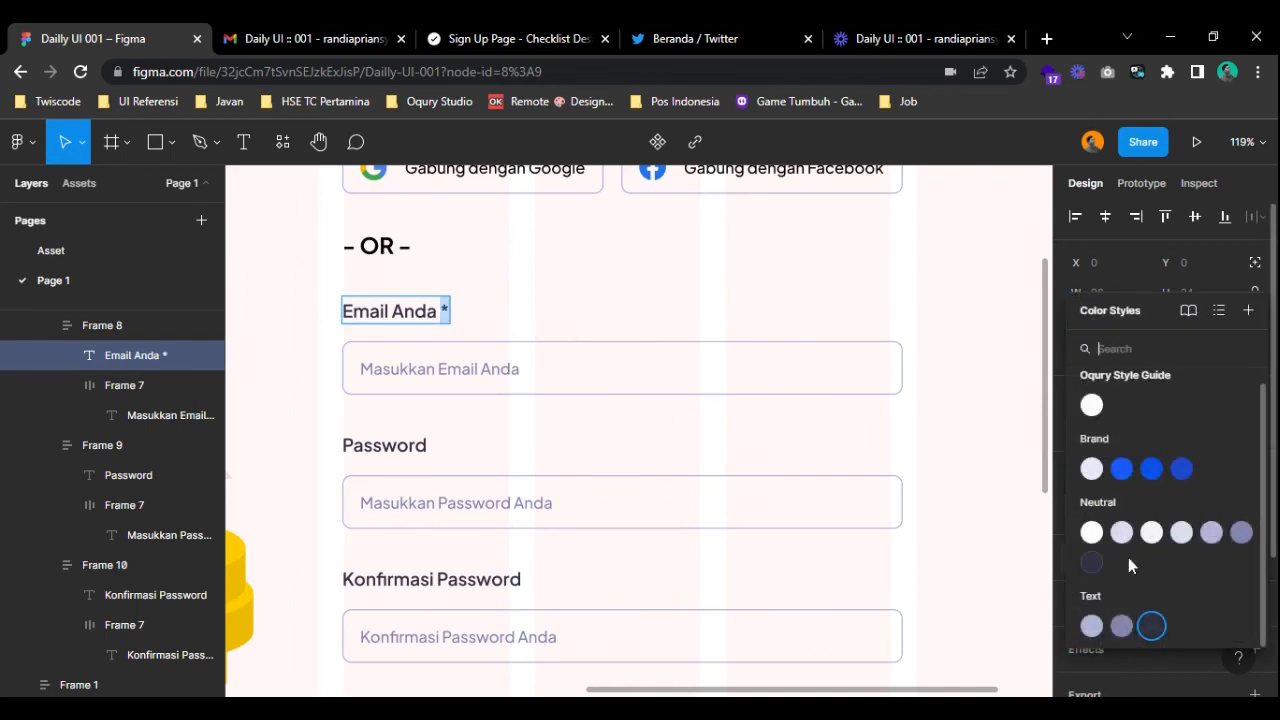
scroll(1110, 590, up, 1)
key(Escape)
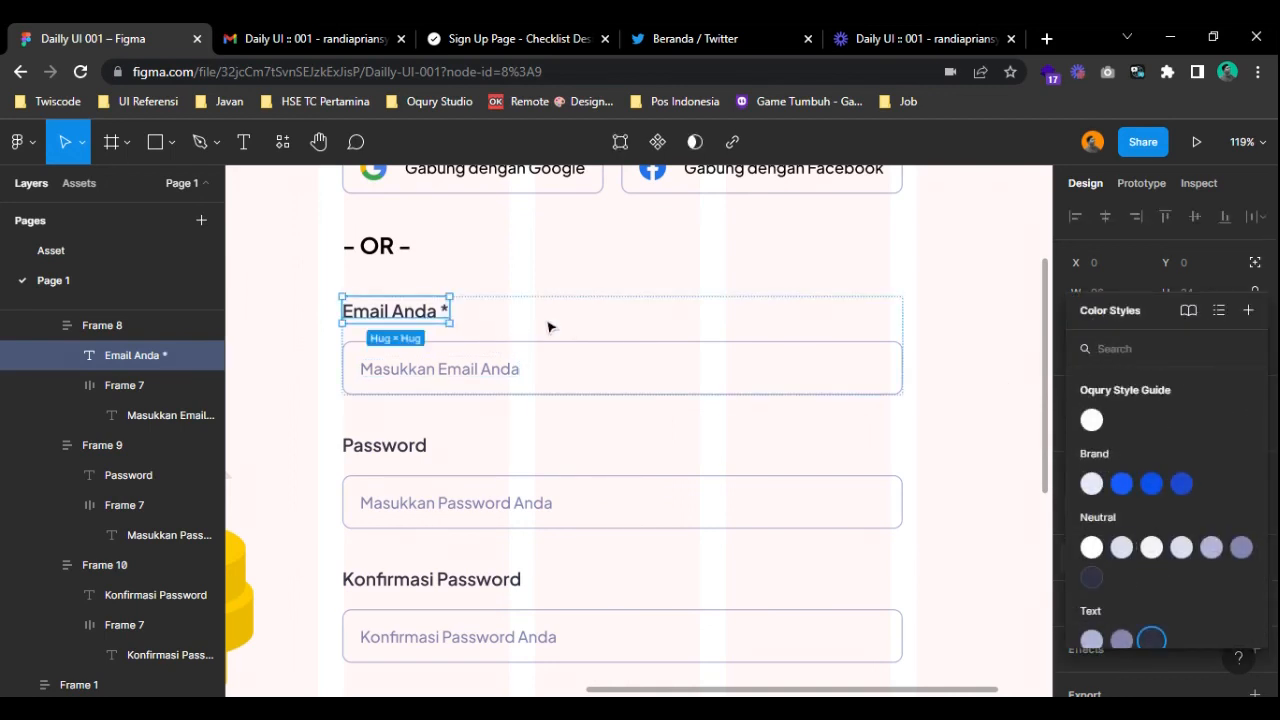
double_click(443, 313)
click(441, 312)
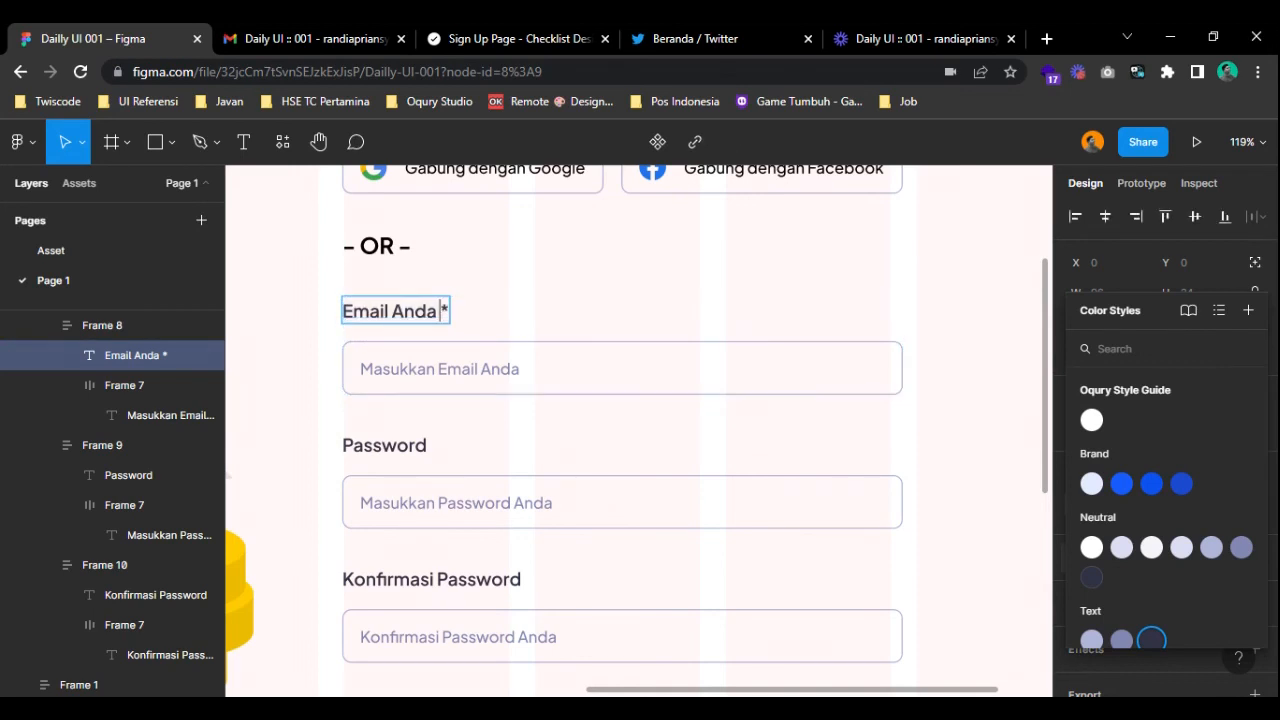
key(Escape)
click(693, 397)
double_click(437, 312)
click(437, 311)
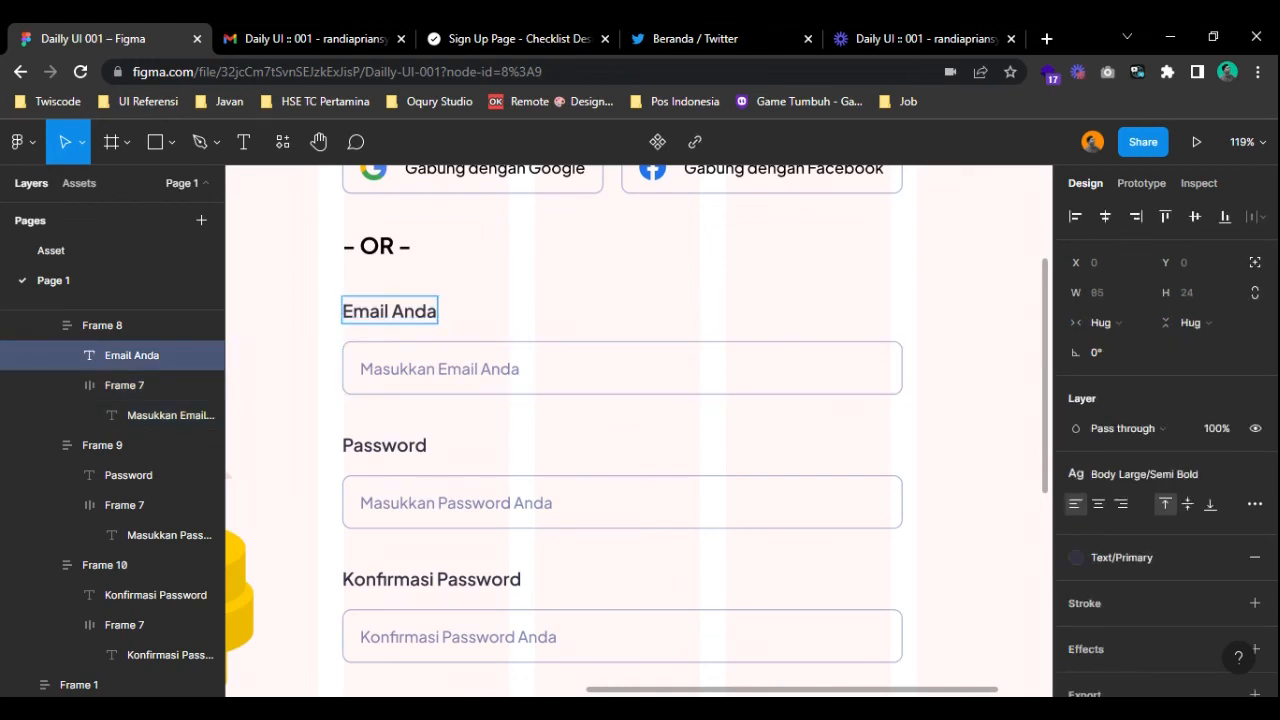
click(947, 435)
- Duplicate the Konfirmasi Password group below itself and delete the copy's label
scroll(947, 435, down, 3)
drag(949, 486, 689, 433)
double_click(512, 447)
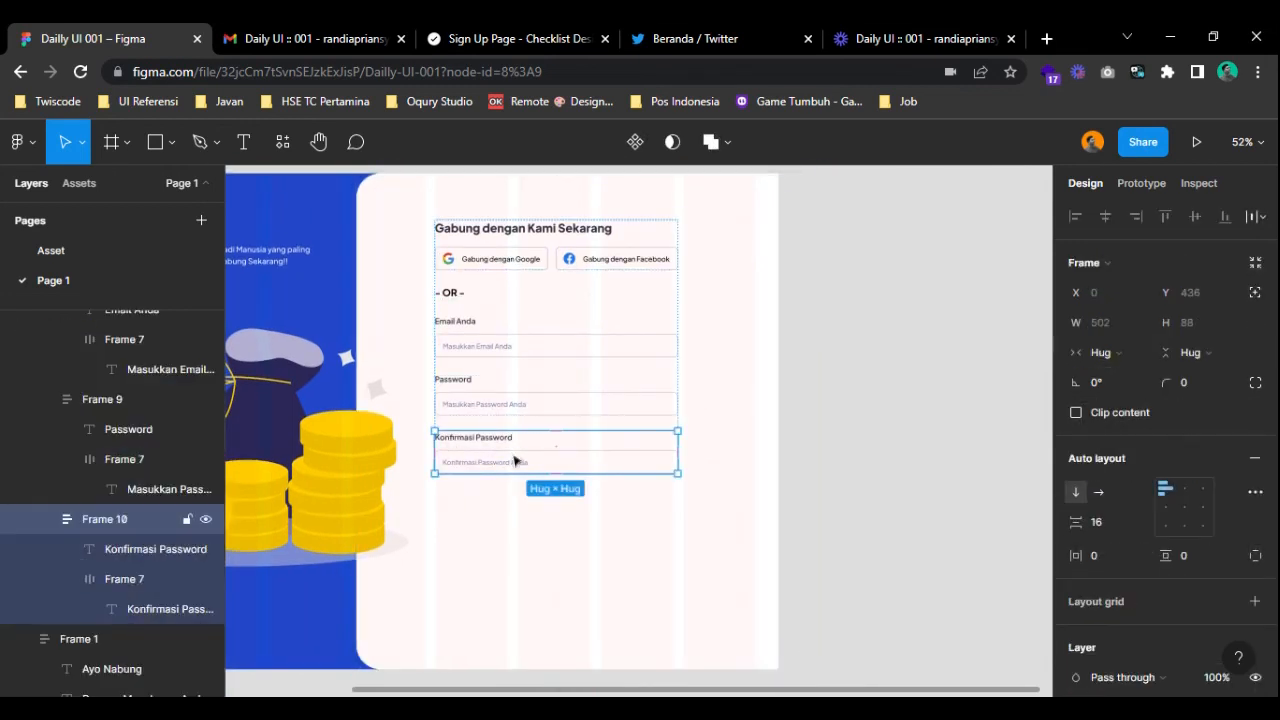
key(ctrl+c)
key(ctrl+v)
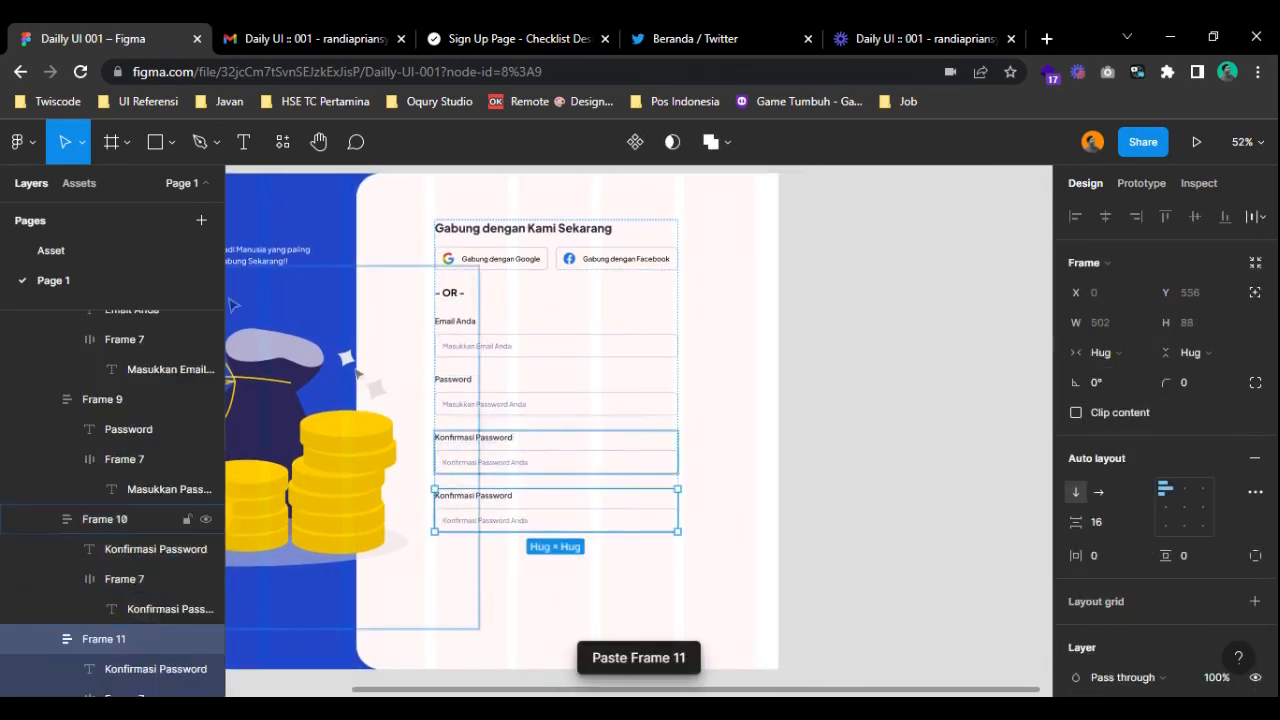
scroll(505, 527, up, 5)
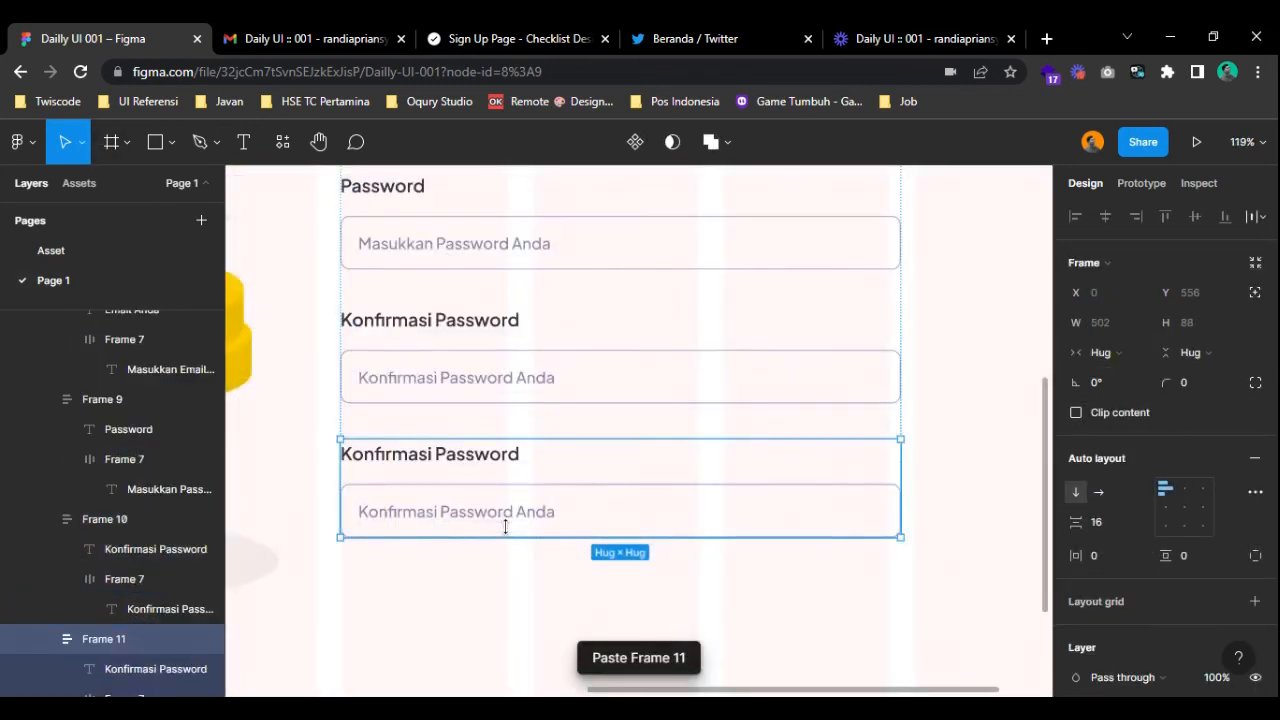
double_click(461, 455)
key(Delete)
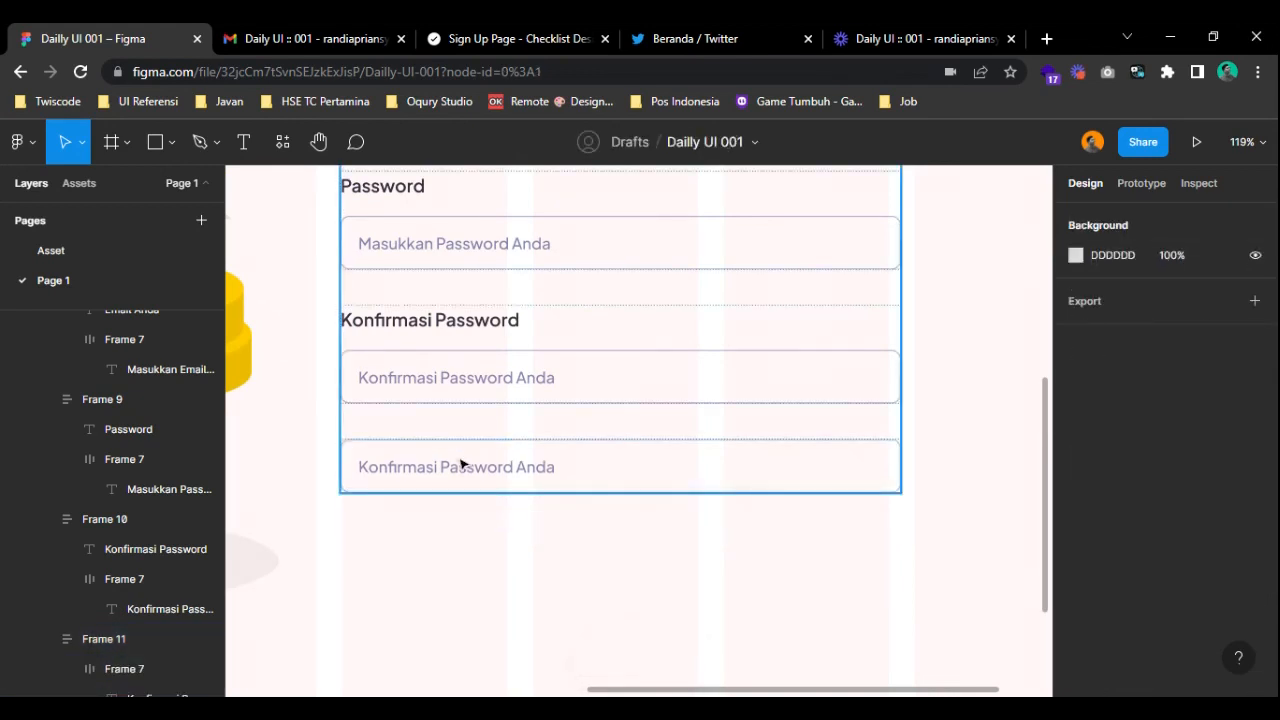
- Move the copied input field out of its wrapper frame and delete the emptied wrapper
click(459, 464)
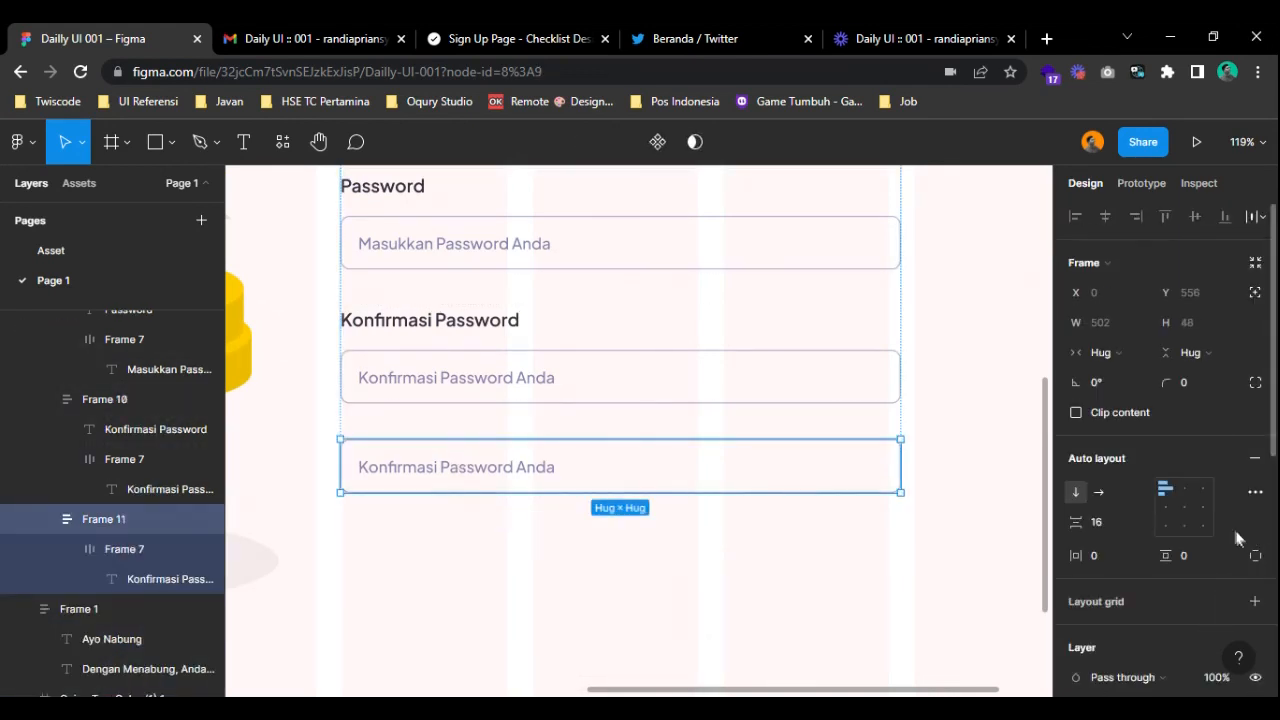
click(1186, 508)
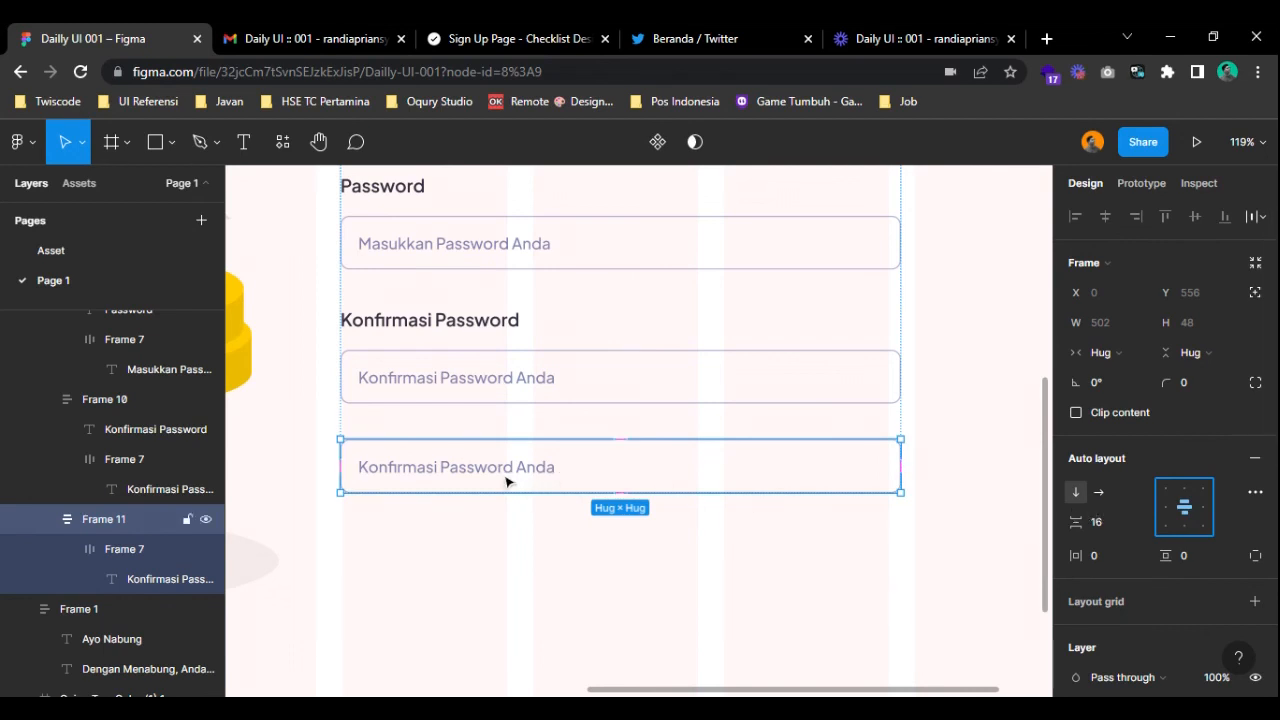
click(124, 551)
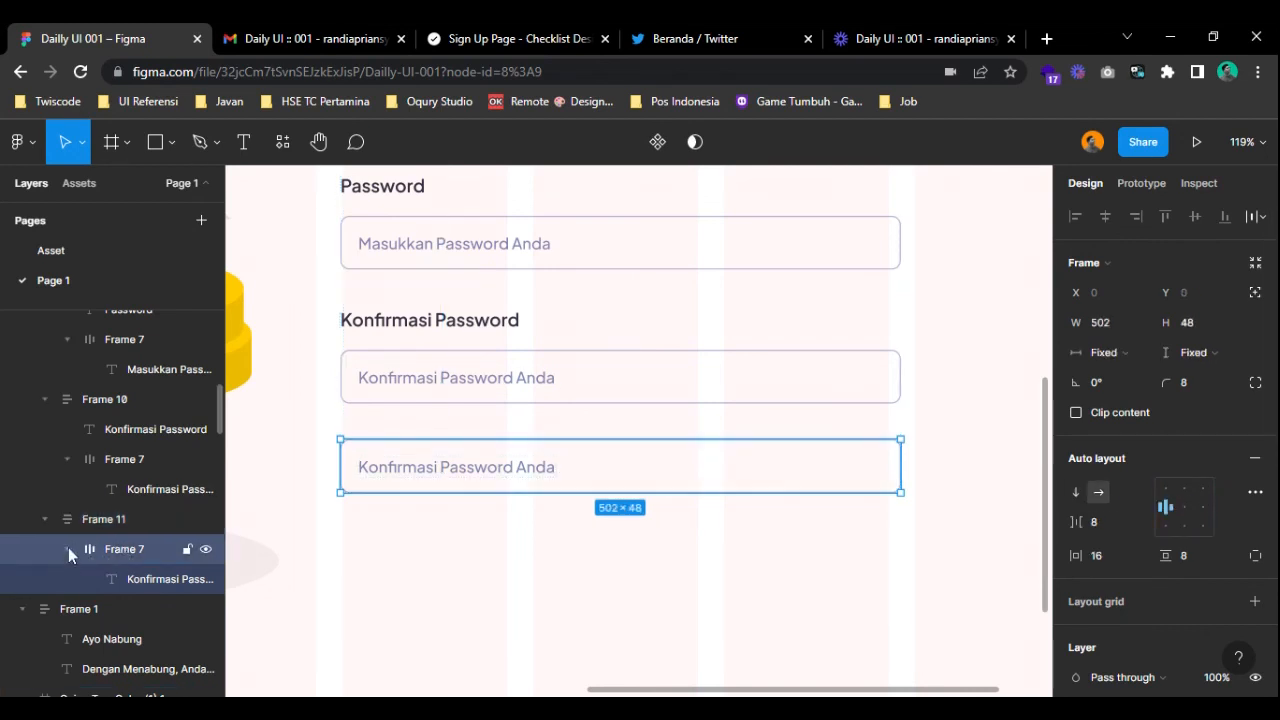
click(68, 549)
drag(106, 549, 38, 511)
click(90, 550)
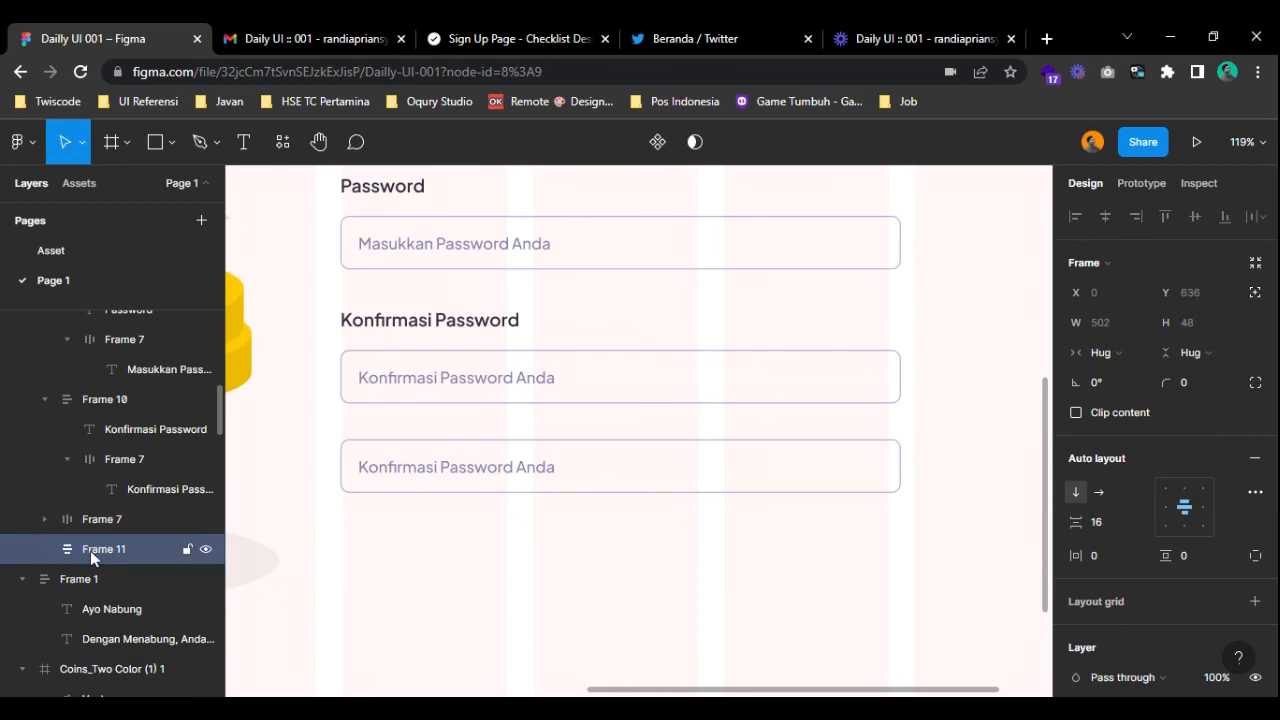
key(Delete)
- Centre the content of the copied field and change its text to "Buat Akun Anda"
click(555, 457)
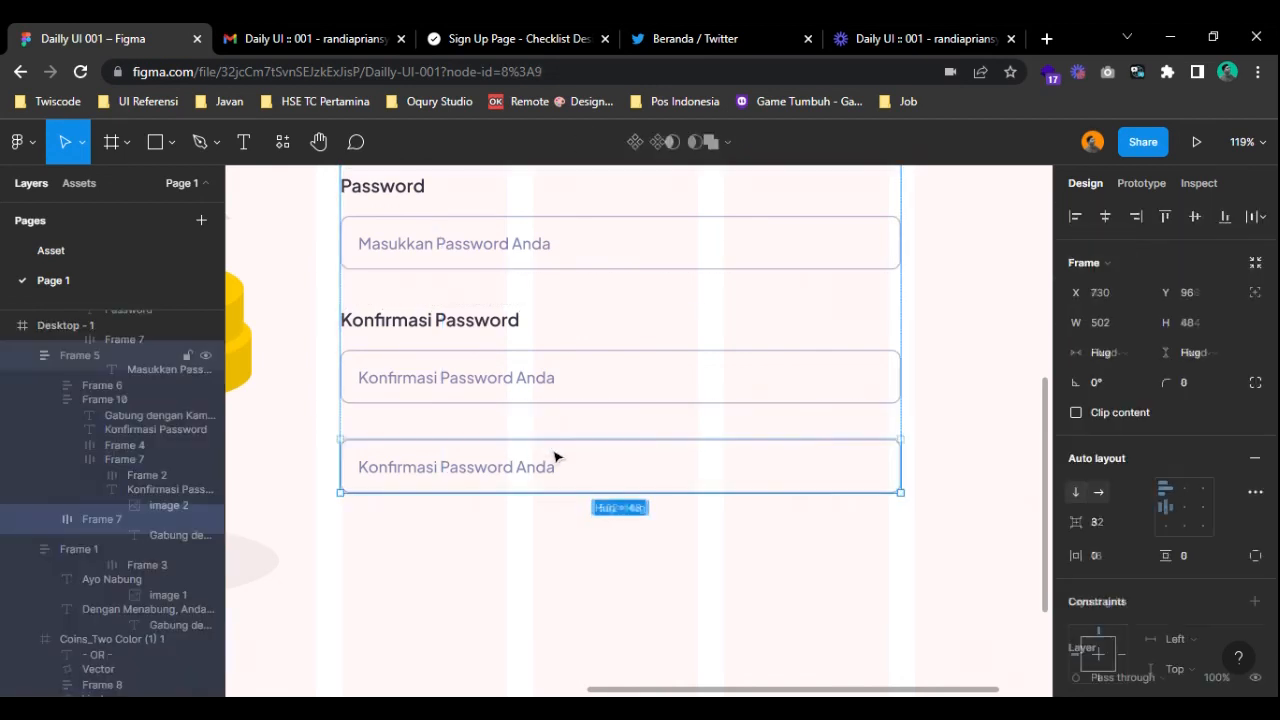
click(1185, 510)
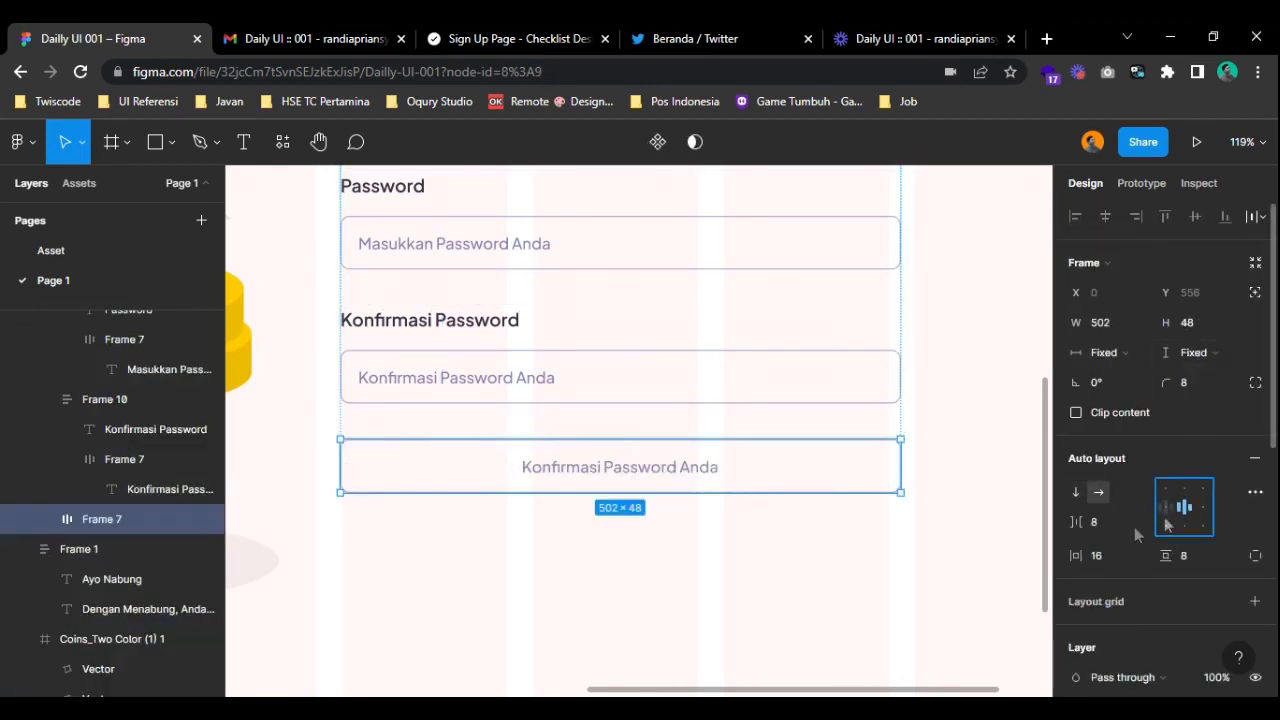
double_click(660, 481)
key(Return)
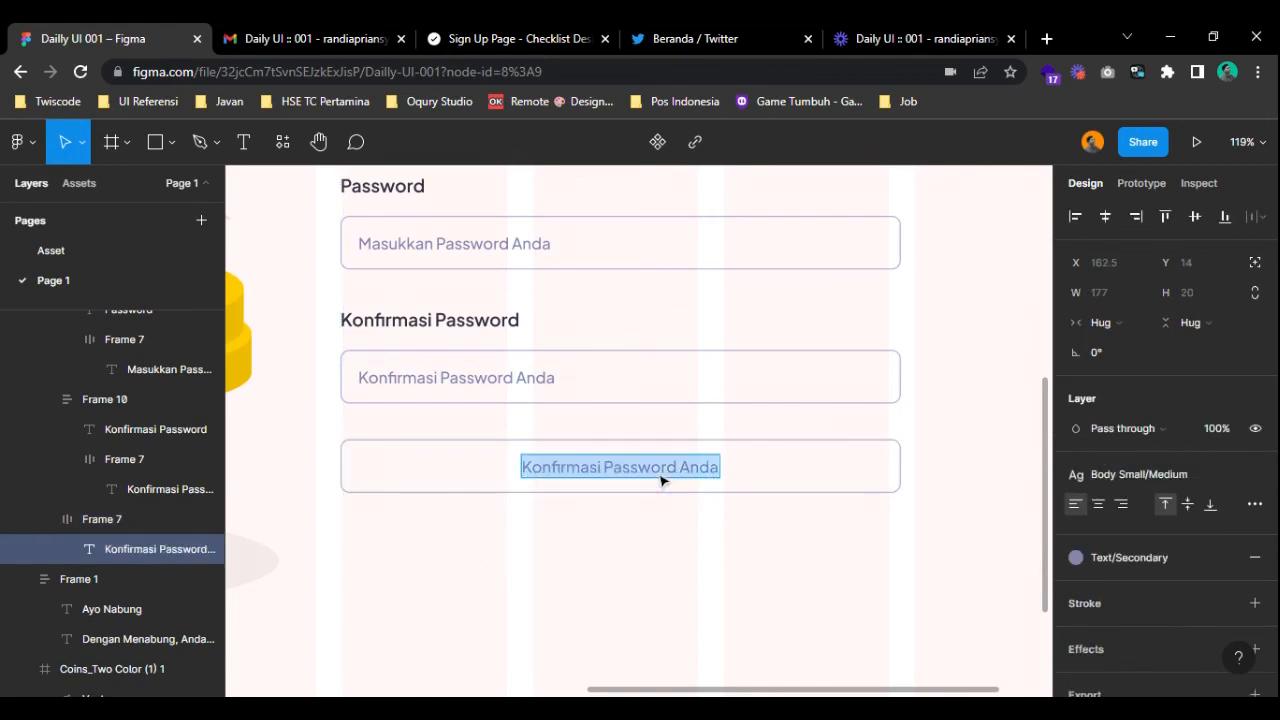
text(Buat)
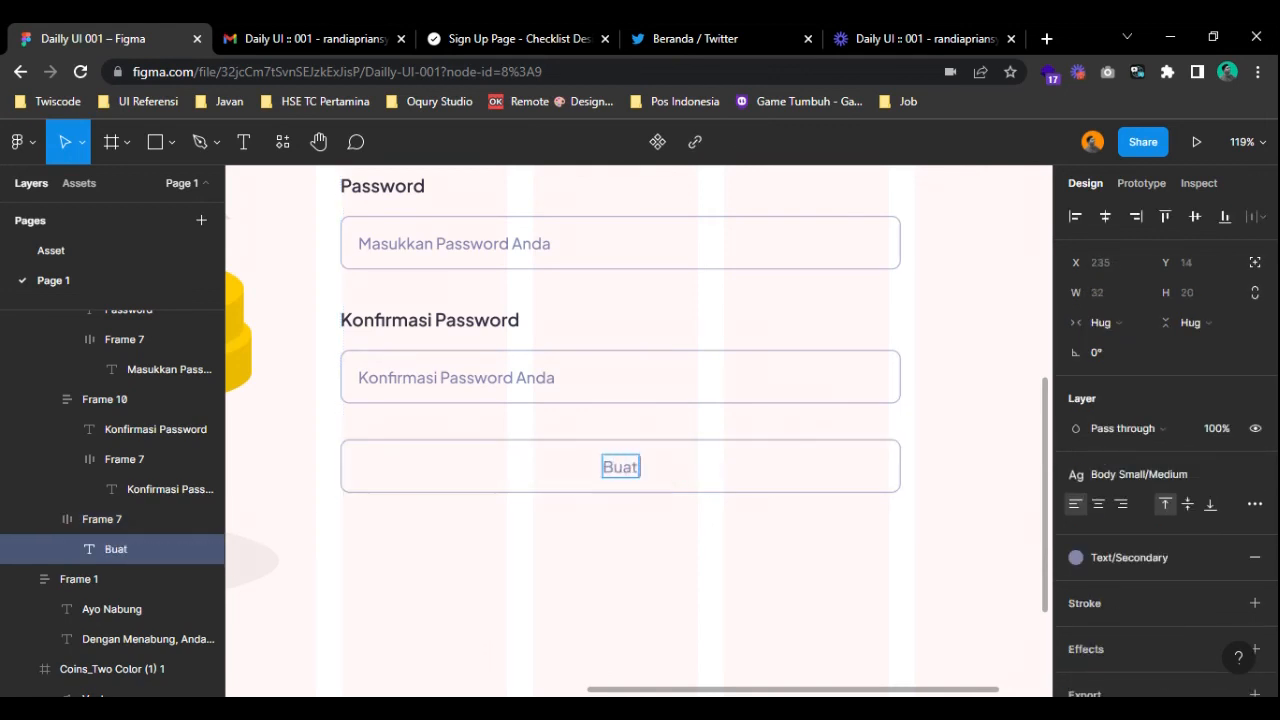
text( Akun Anda)
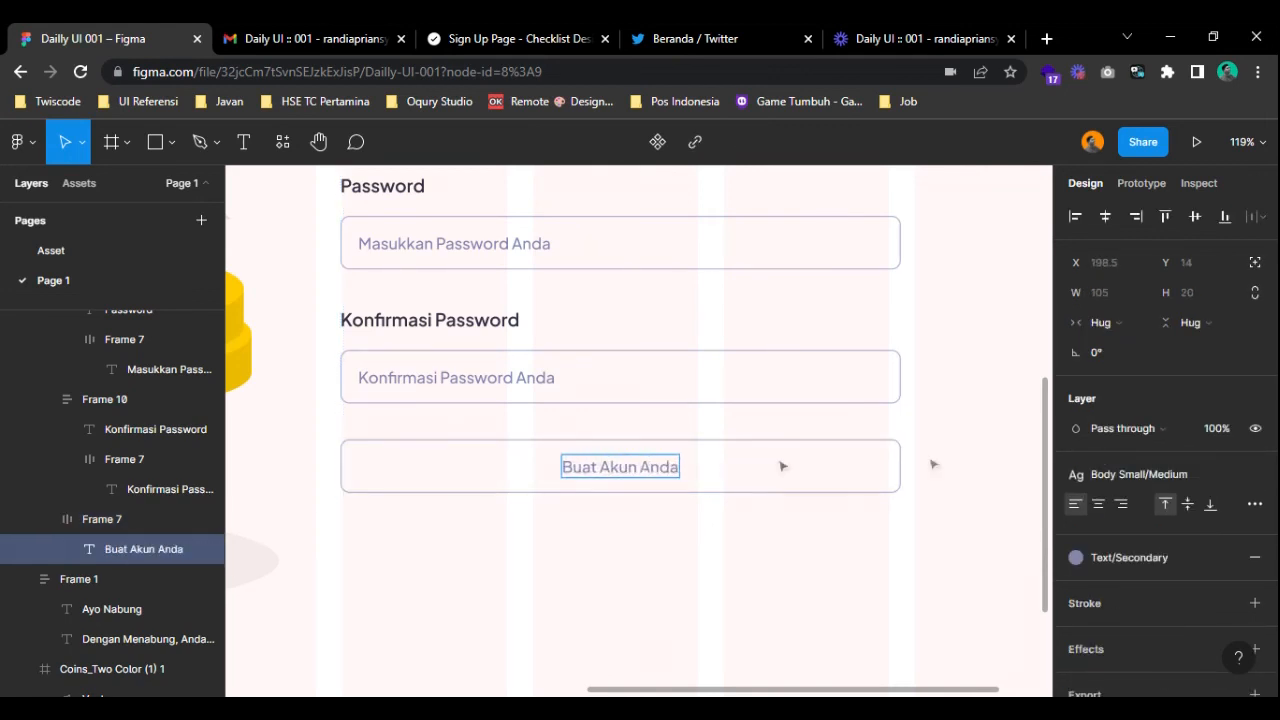
click(1010, 467)
- Remove the stroke from the "Buat Akun Anda" frame and fill it with the Brand/Primary colour style
double_click(817, 480)
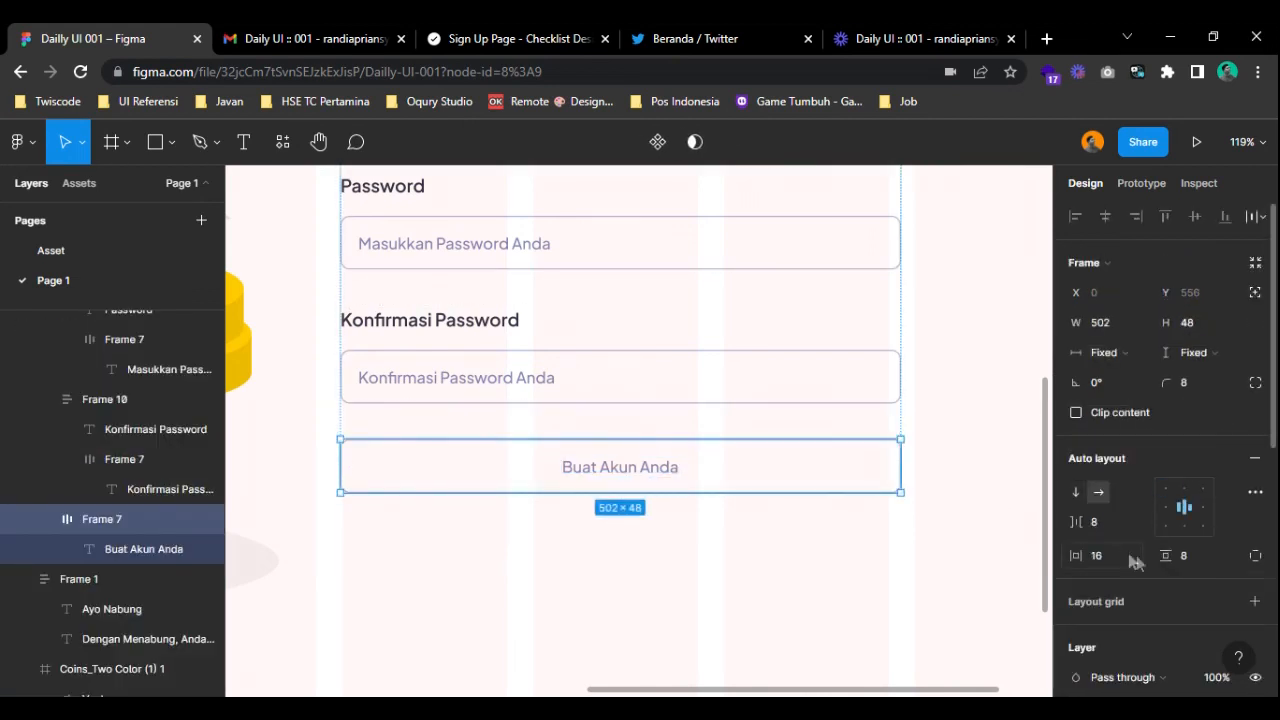
scroll(1160, 580, down, 5)
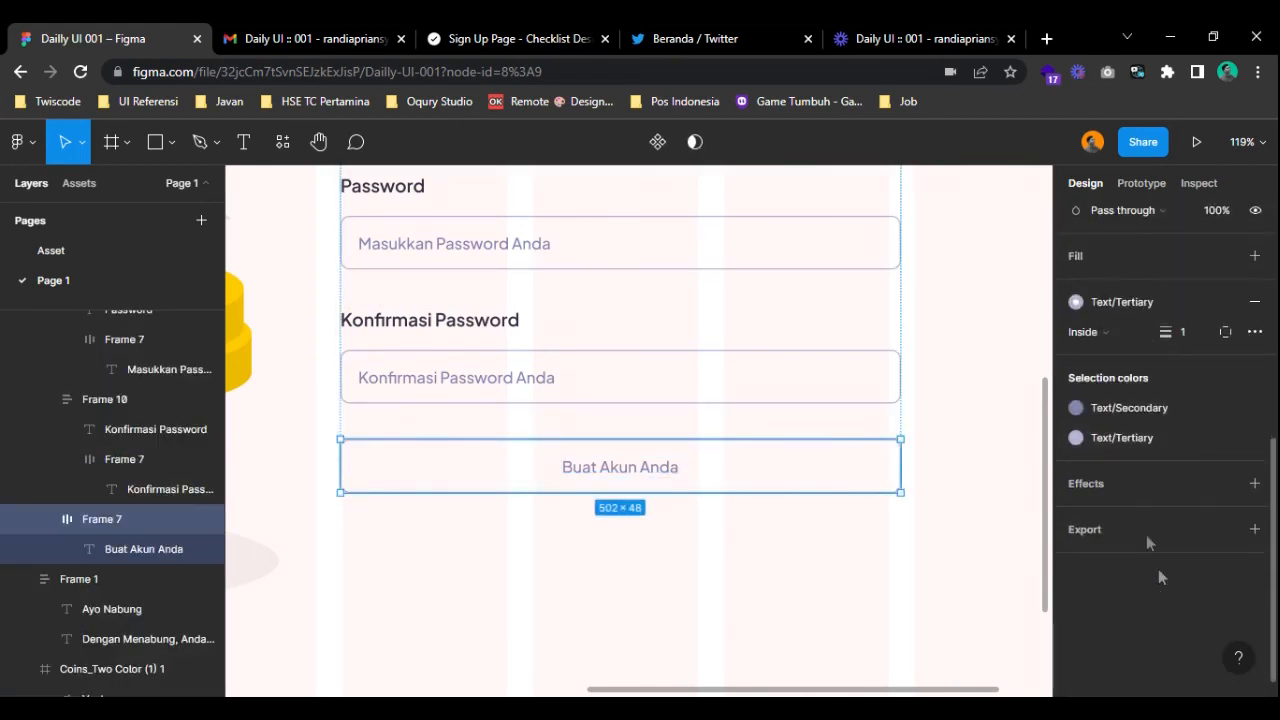
scroll(1150, 540, up, 2)
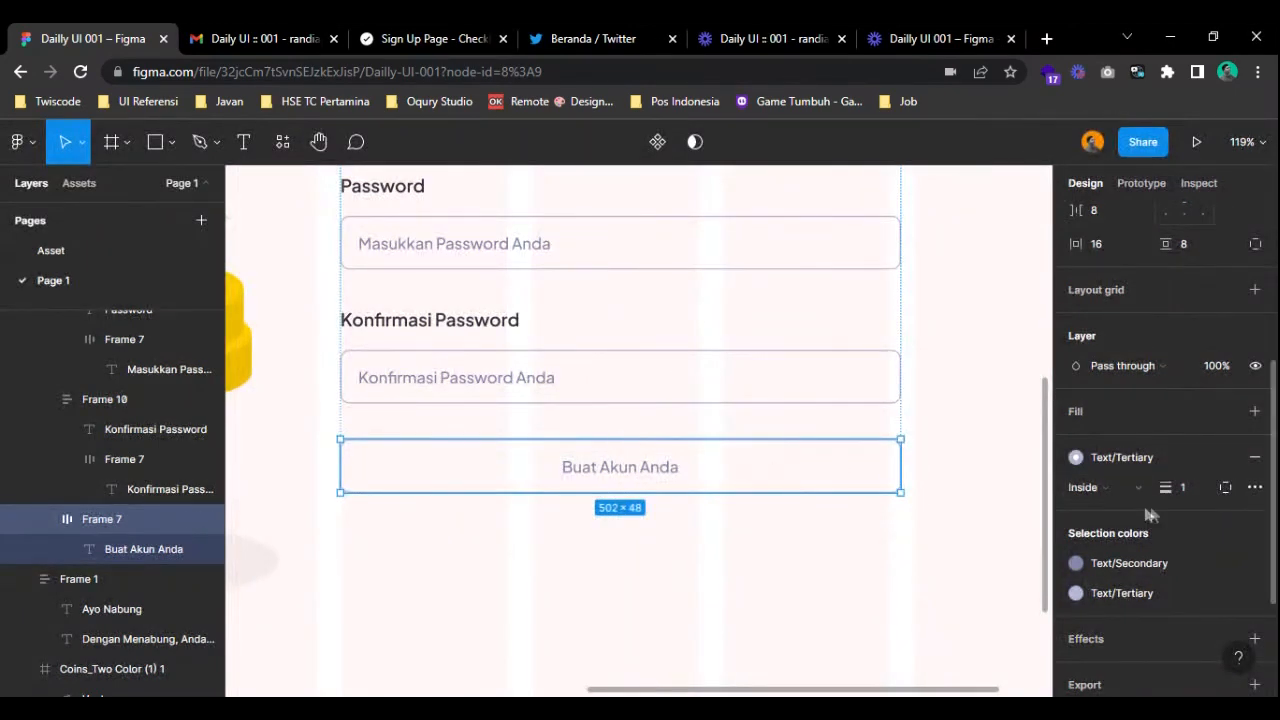
click(1256, 458)
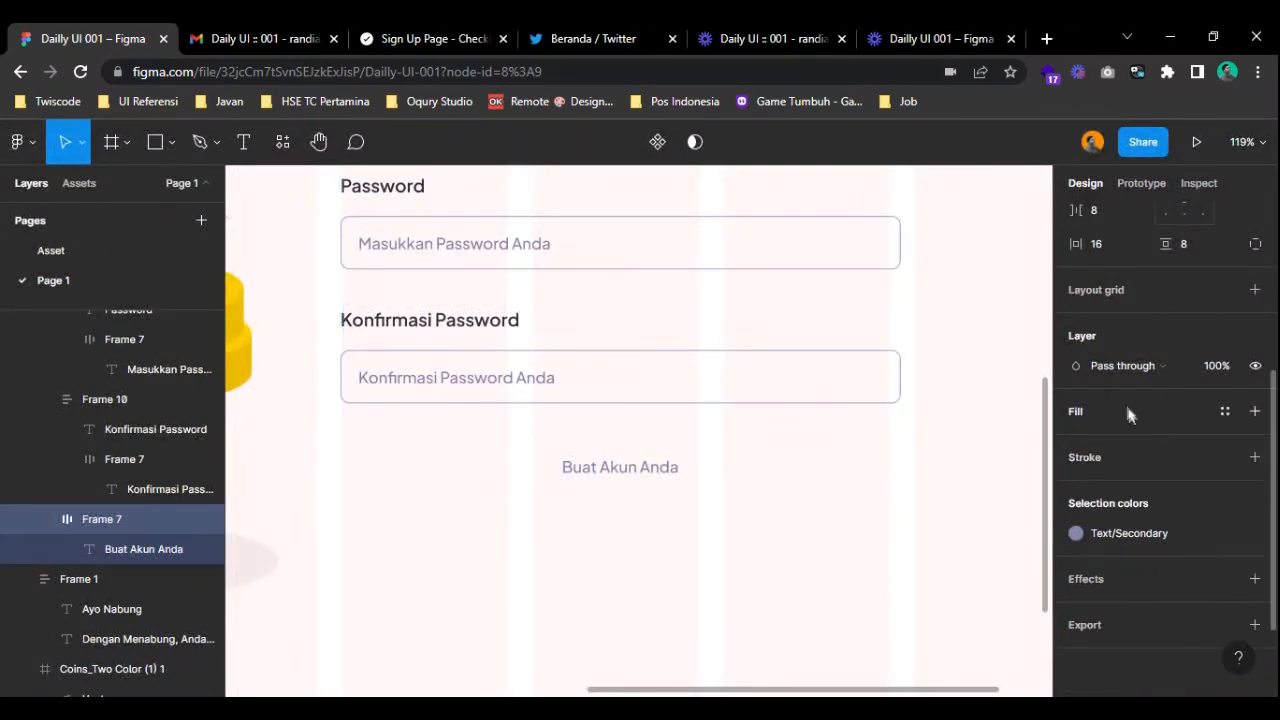
click(1126, 408)
click(1207, 437)
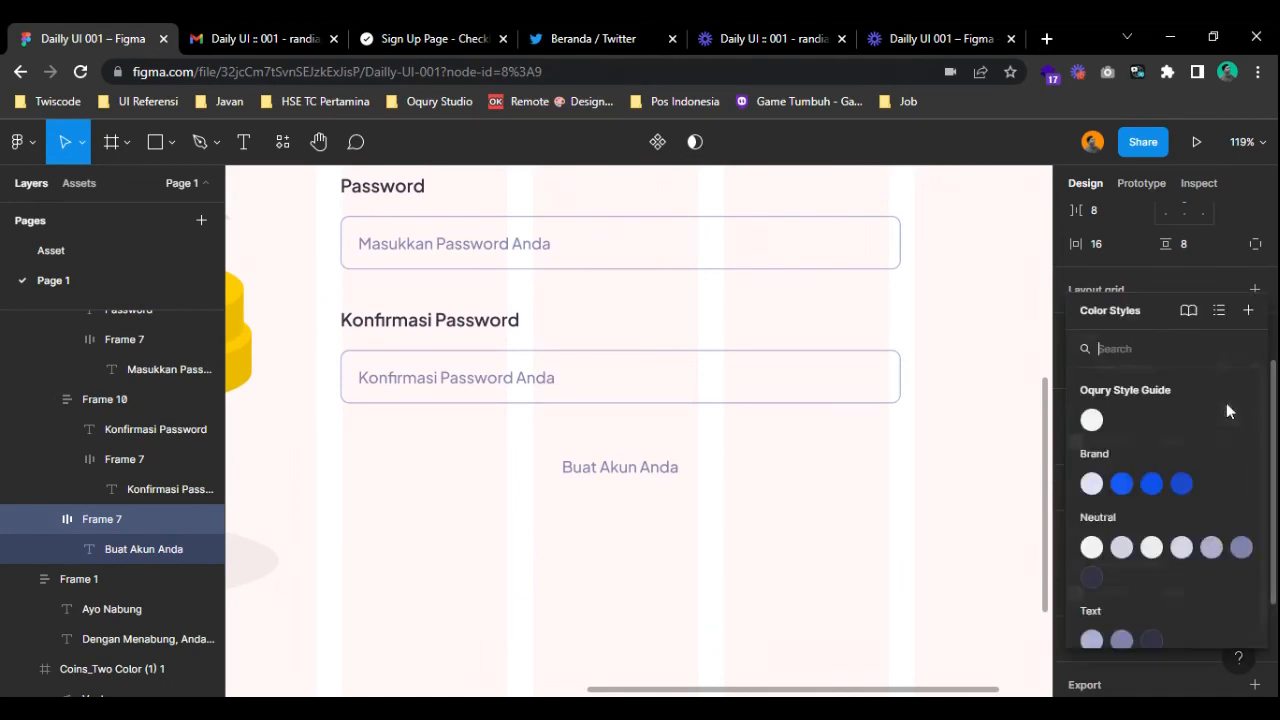
click(1151, 483)
- Set the "Buat Akun Anda" text colour to the white "Typeface - Inter" style
double_click(618, 482)
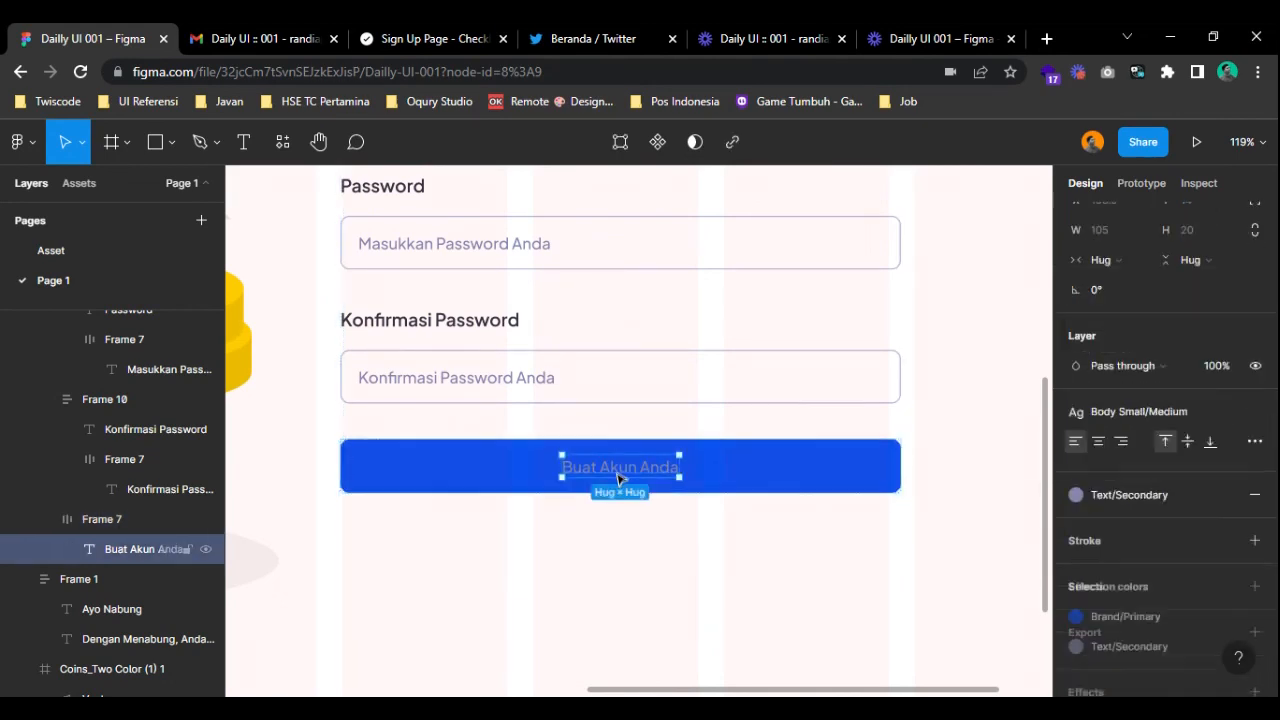
click(1104, 494)
click(1092, 406)
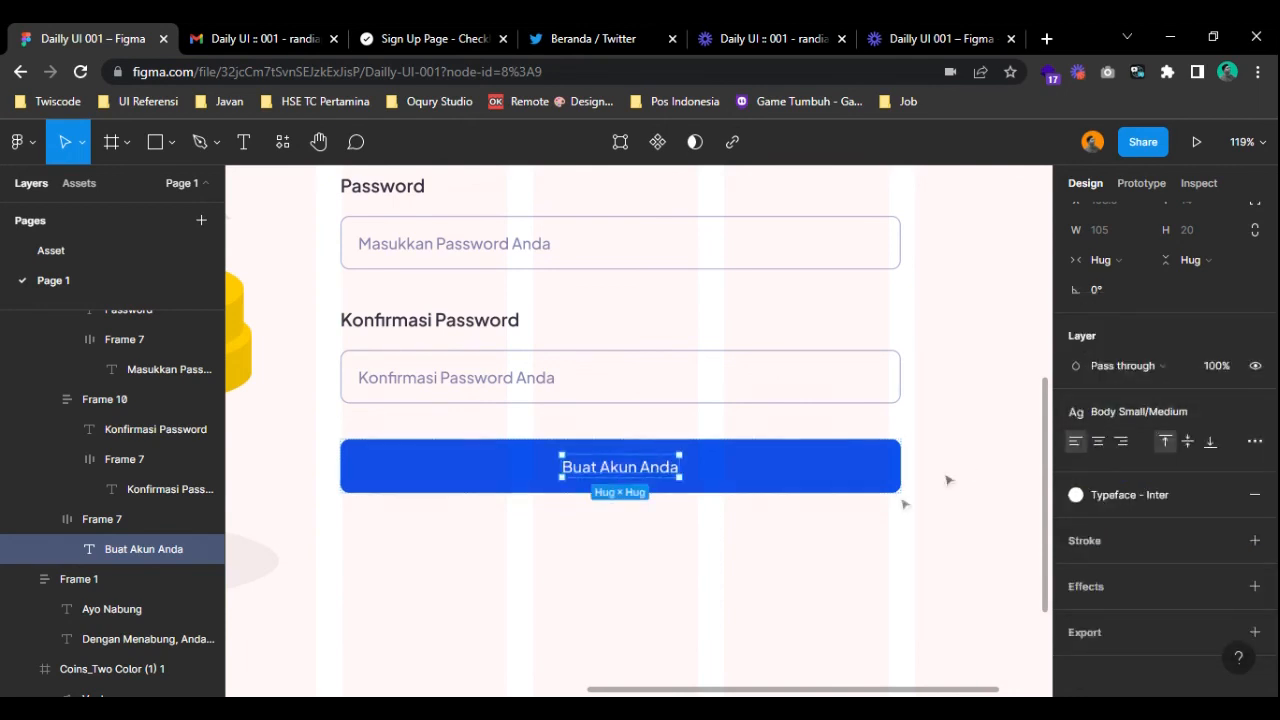
- Align the sign-up form to the horizontal centre of the pale rounded panel
click(700, 497)
click(665, 481)
scroll(665, 481, down, 5)
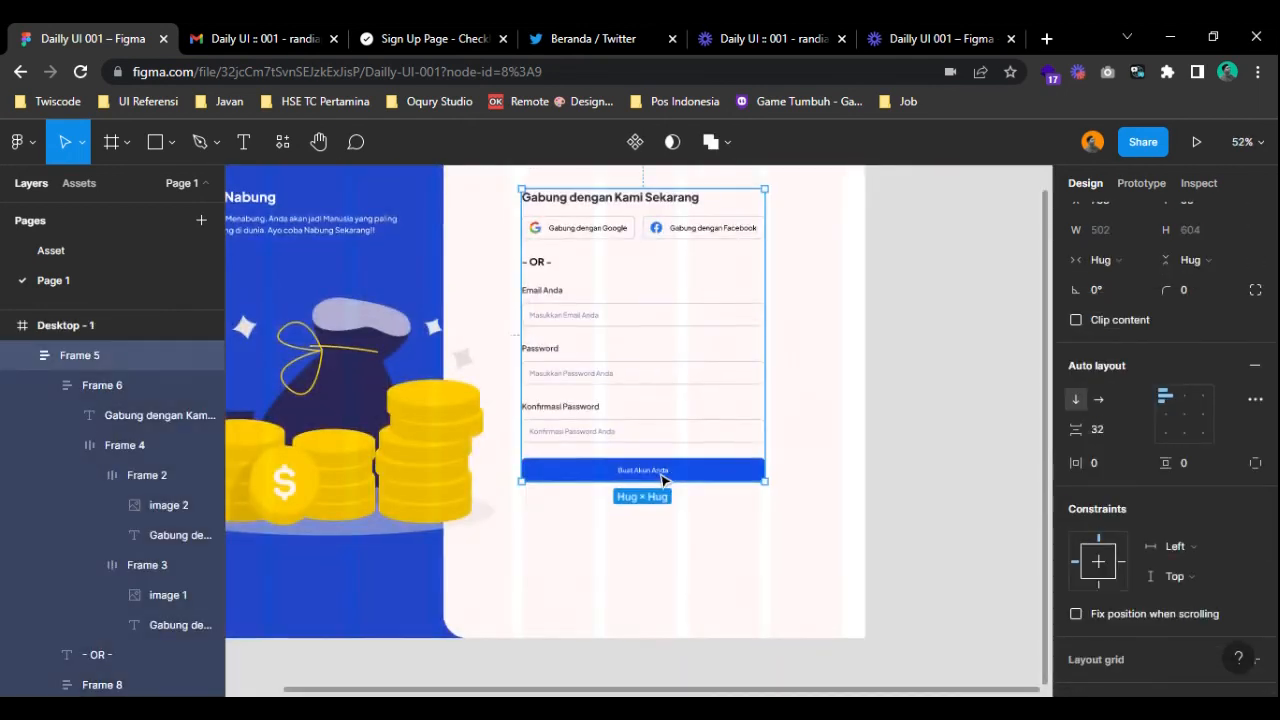
drag(668, 369, 690, 431)
shift+click(864, 341)
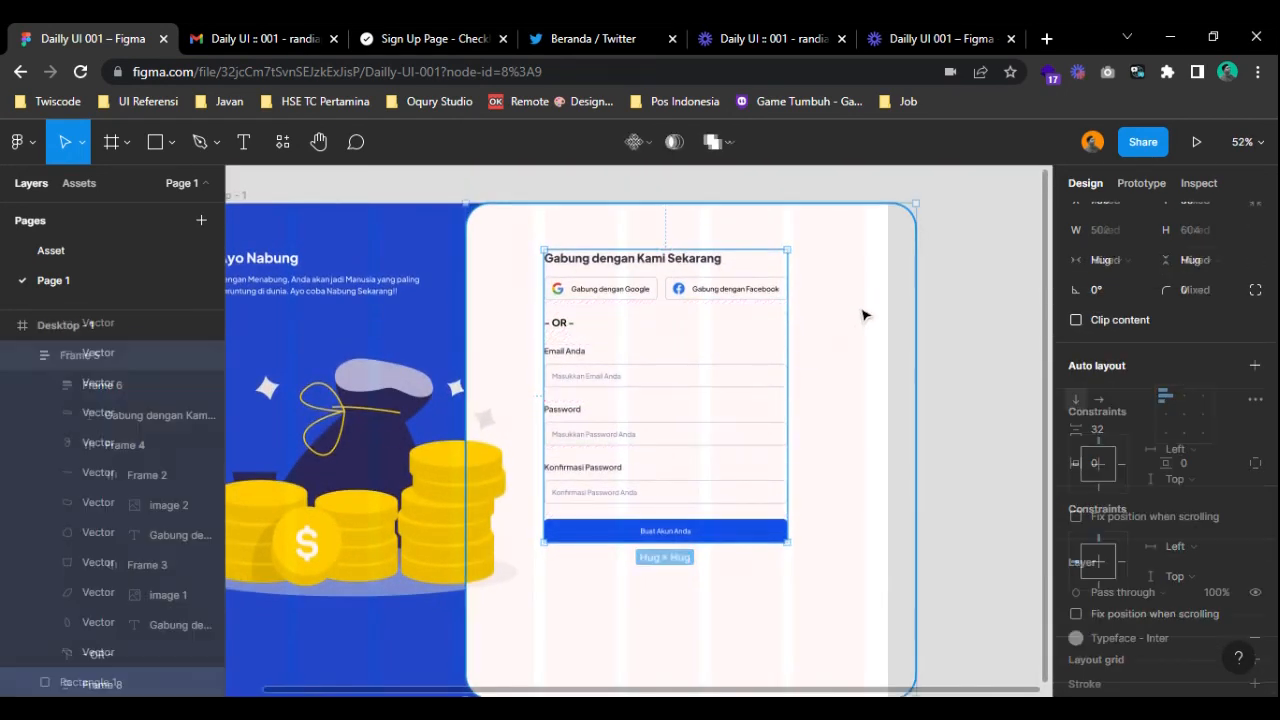
click(917, 354)
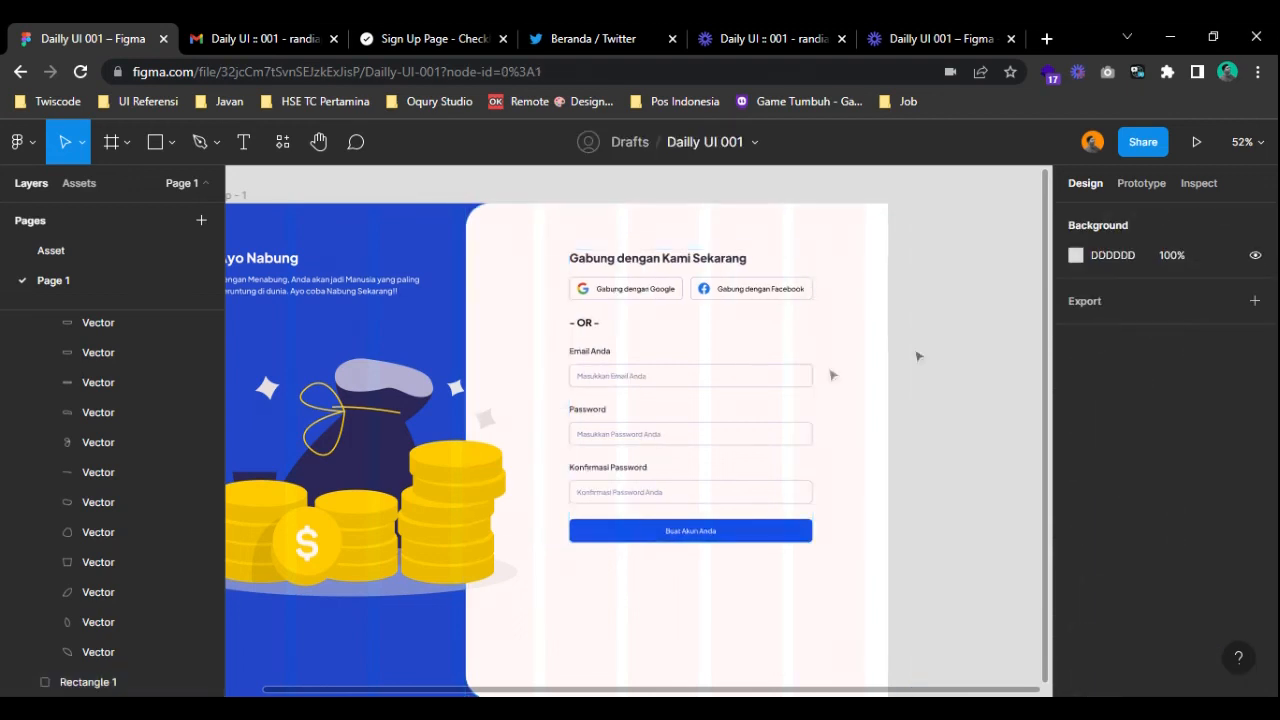
- Nudge the sign-up form sideways to an X position of 737
click(654, 389)
key(shift+Left)
key(shift+Left)
key(shift+Left)
key(shift+Left)
key(shift+Left)
key(shift+Left)
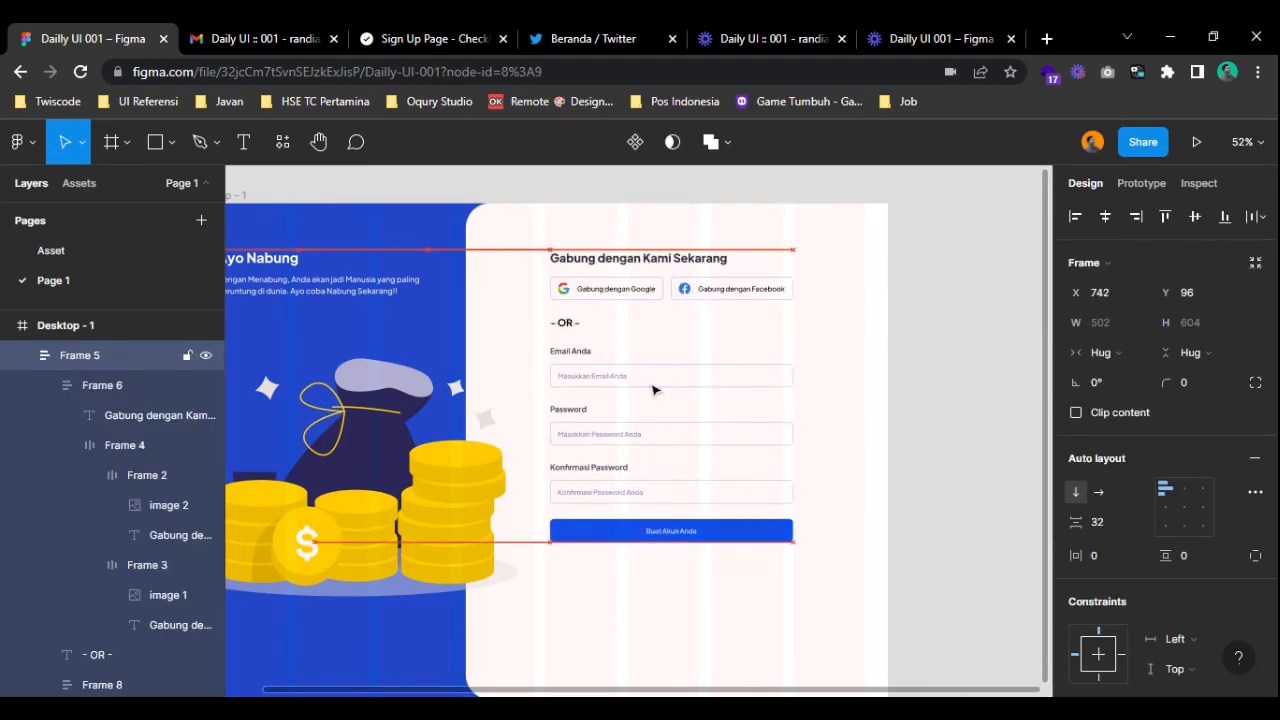
key(Right)
key(Right)
key(Right)
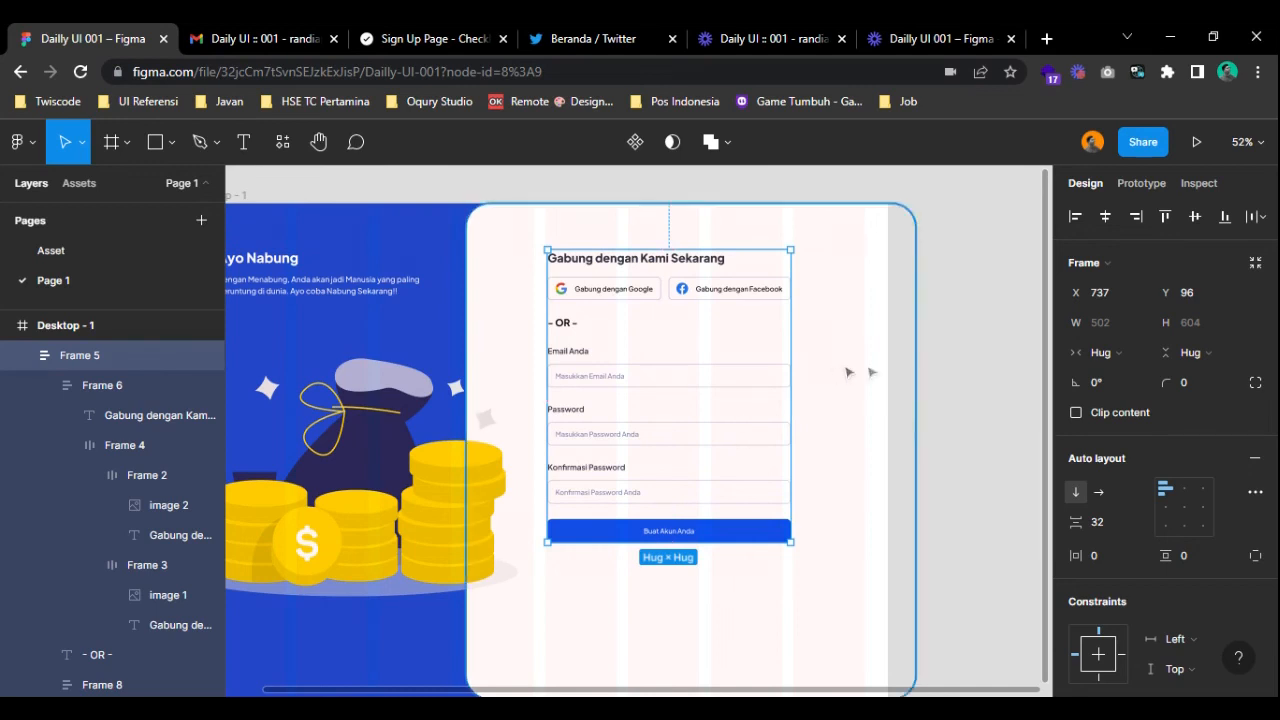
- Re-centre the sign-up form horizontally against the rounded panel rectangle
click(967, 382)
drag(890, 427, 845, 393)
click(574, 280)
key(ctrl+a)
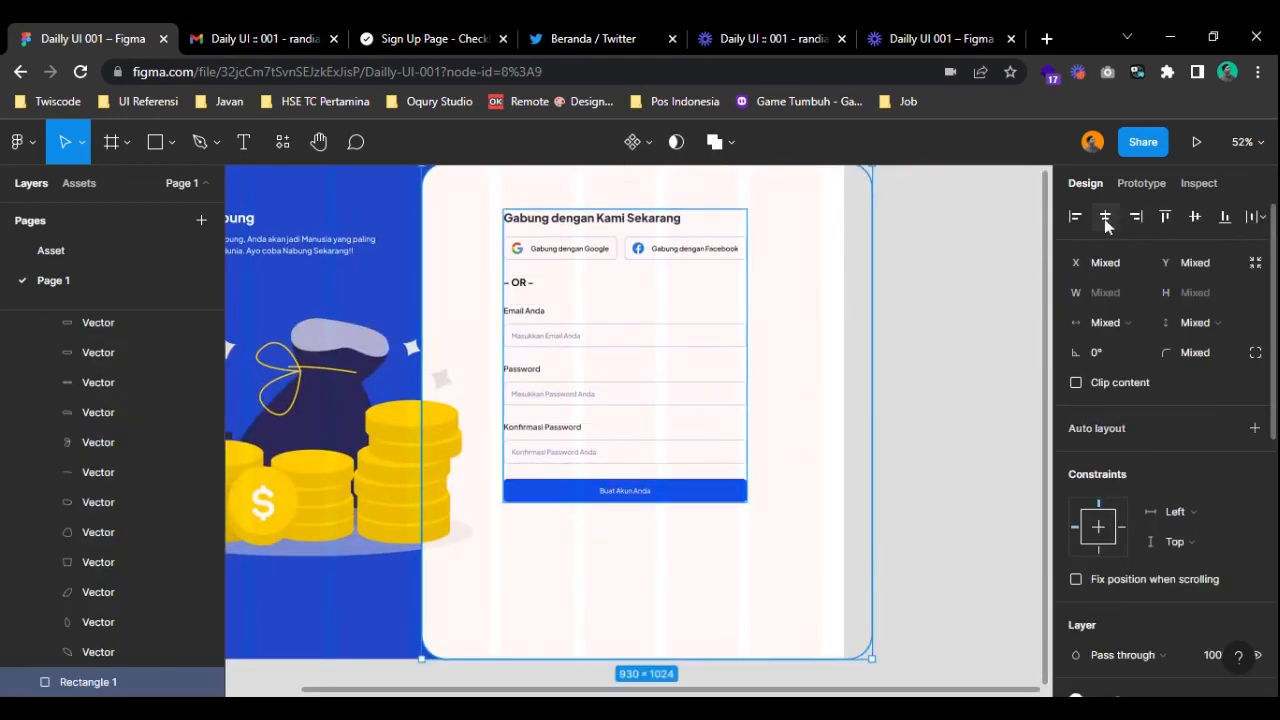
click(1105, 217)
- Nudge the sign-up form left to an X position of 758 and check its distances to the panel edges
click(980, 300)
click(627, 283)
key(Left)
key(Left)
key(Left)
key(Left)
key(Left)
key(Left)
key(Left)
key(Left)
key(Left)
key(Left)
key(Left)
key(Left)
key(Left)
key(Left)
key(Left)
key(Left)
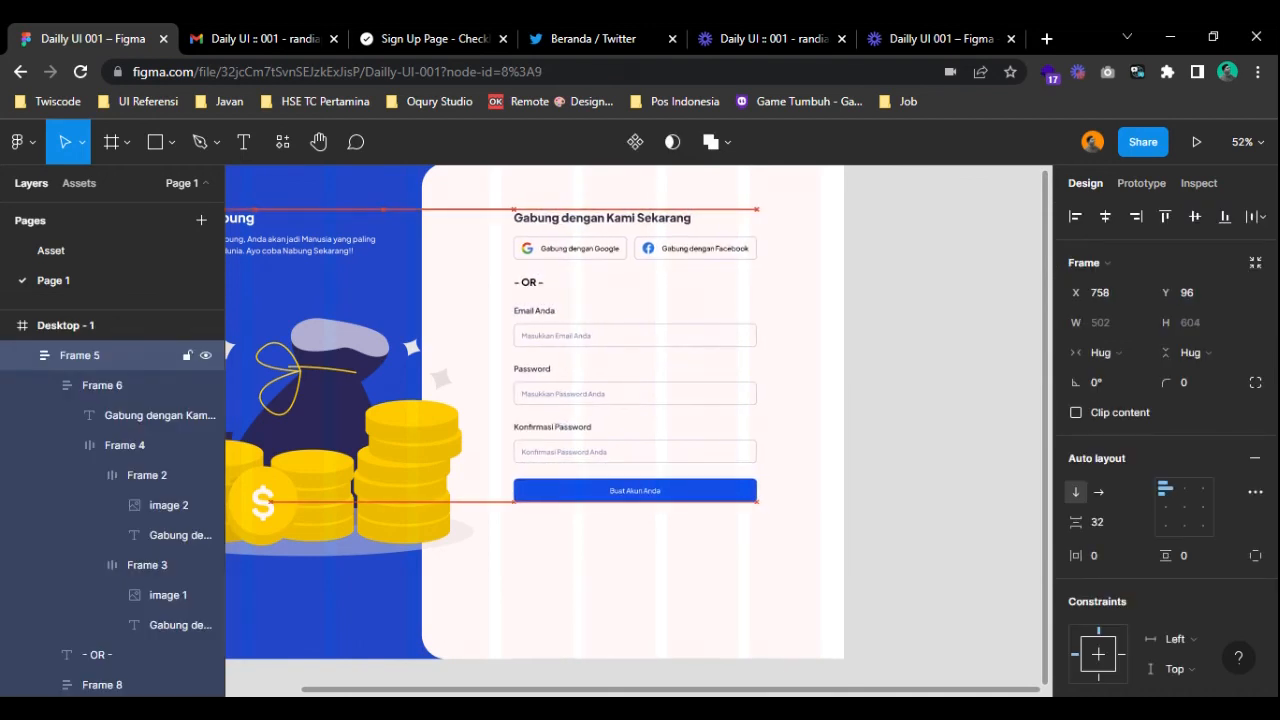
drag(551, 209, 792, 258)
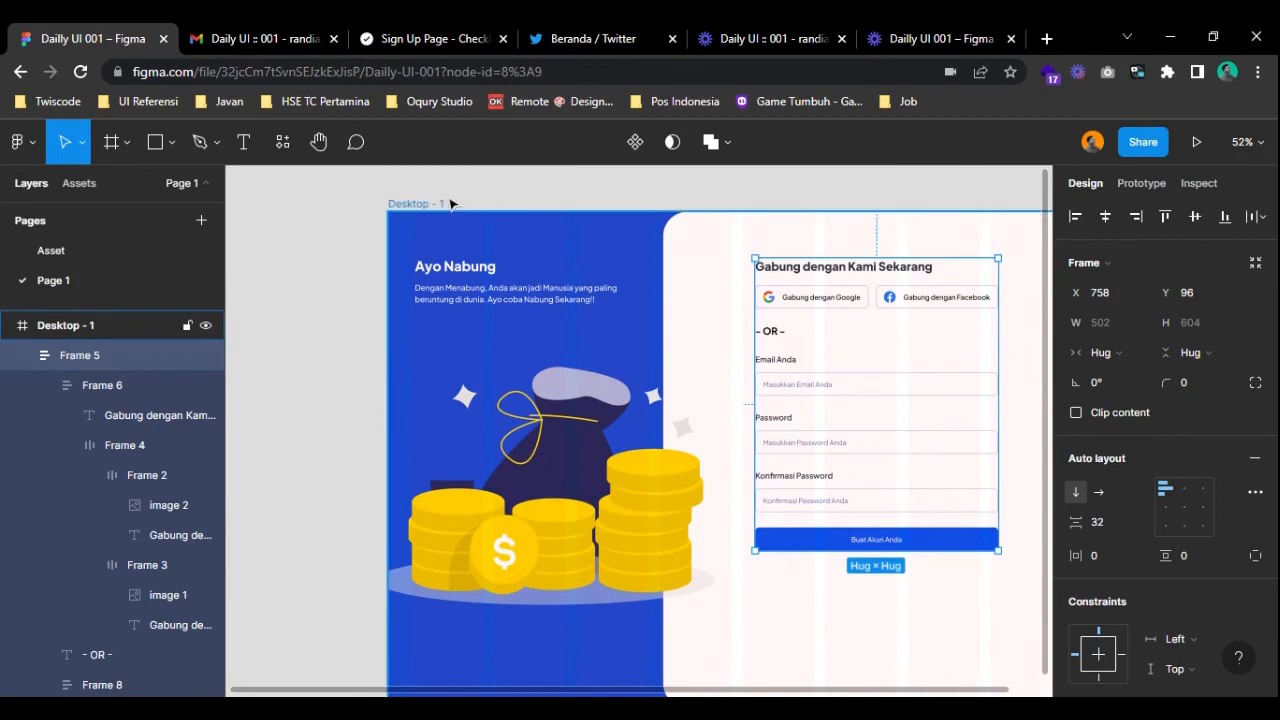
key(alt)
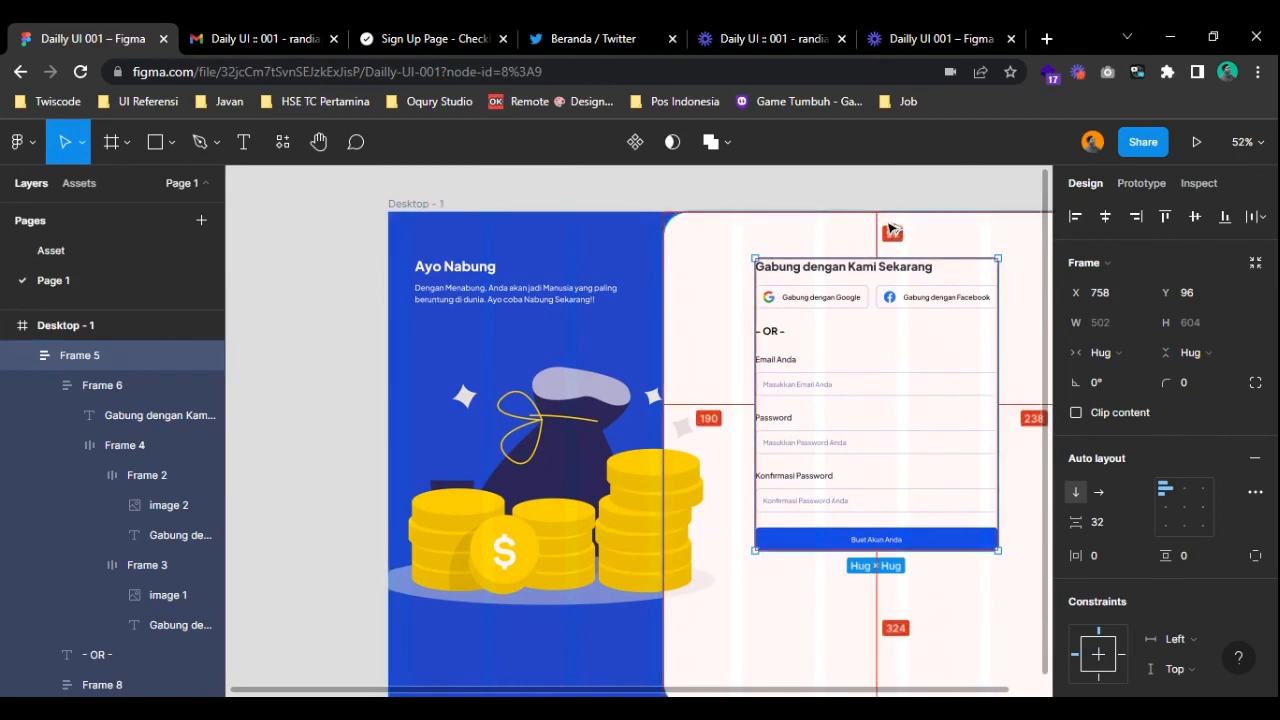
click(593, 279)
scroll(611, 371, down, 3)
scroll(611, 371, right, 3)
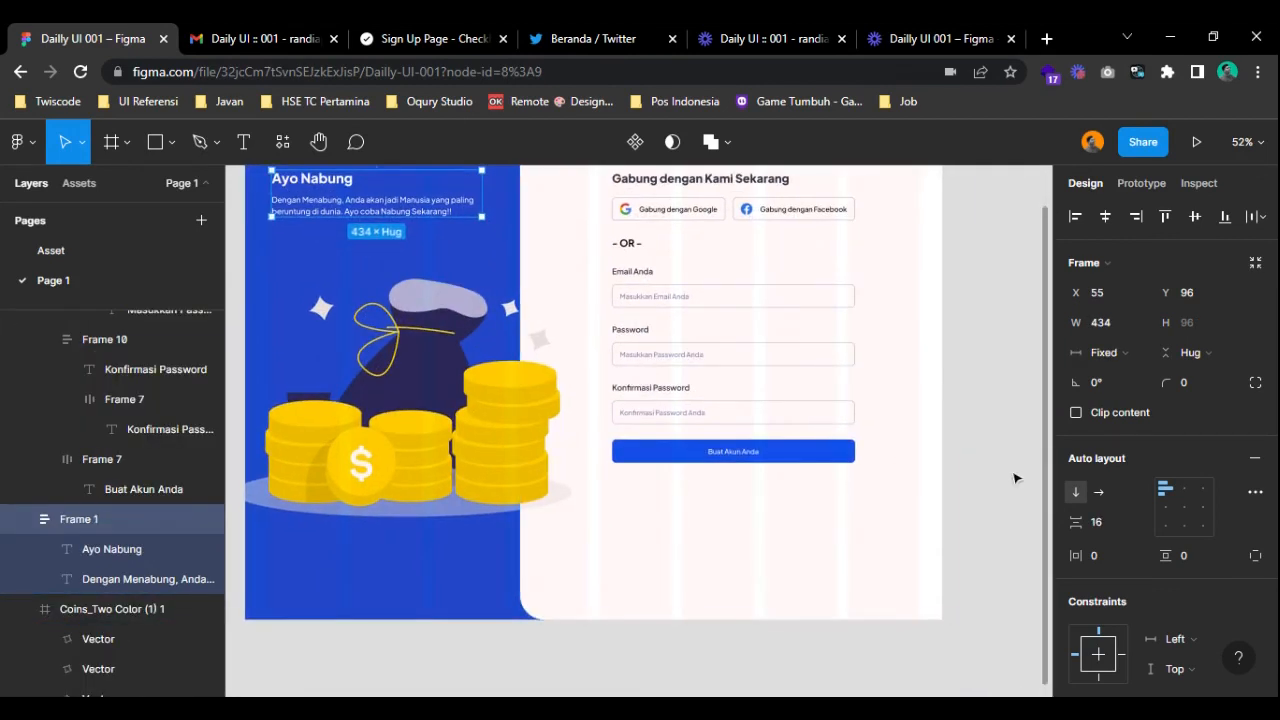
click(980, 447)
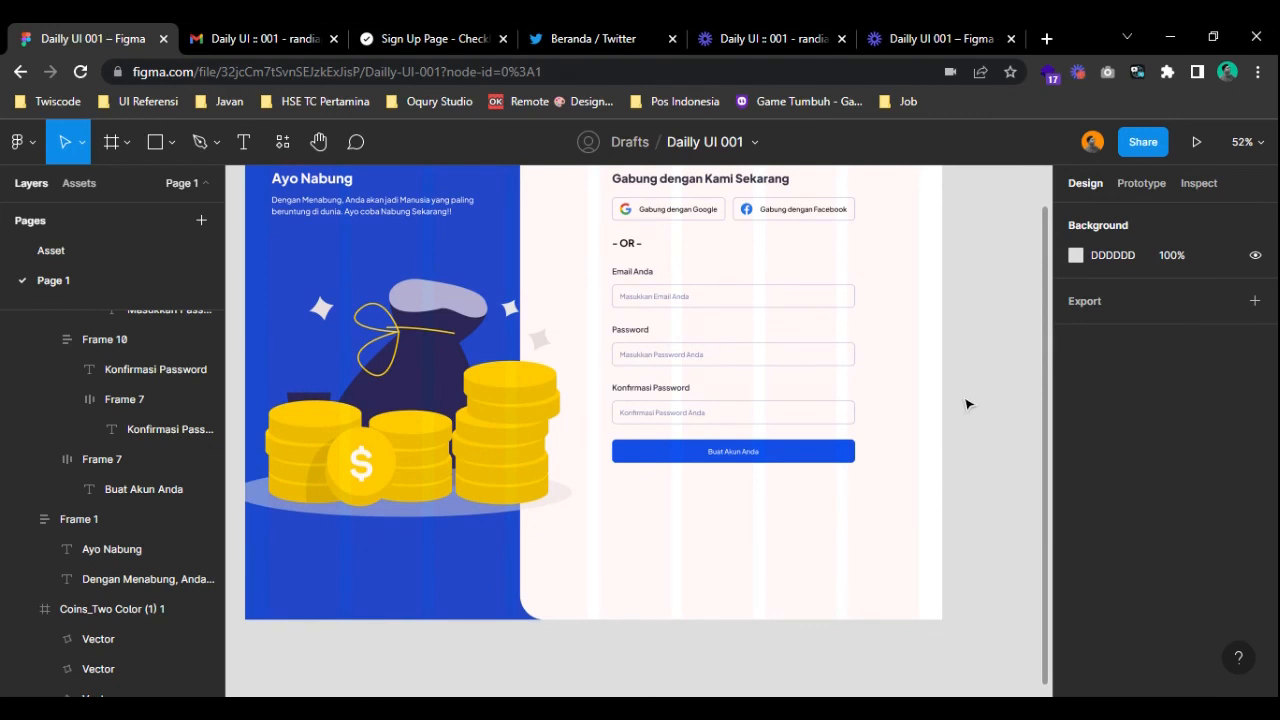
- Add the text line "Sudah punya akun? Masuk" to the sign-up form between the confirm-password field and the submit button
scroll(671, 477, up, 5)
drag(871, 500, 706, 414)
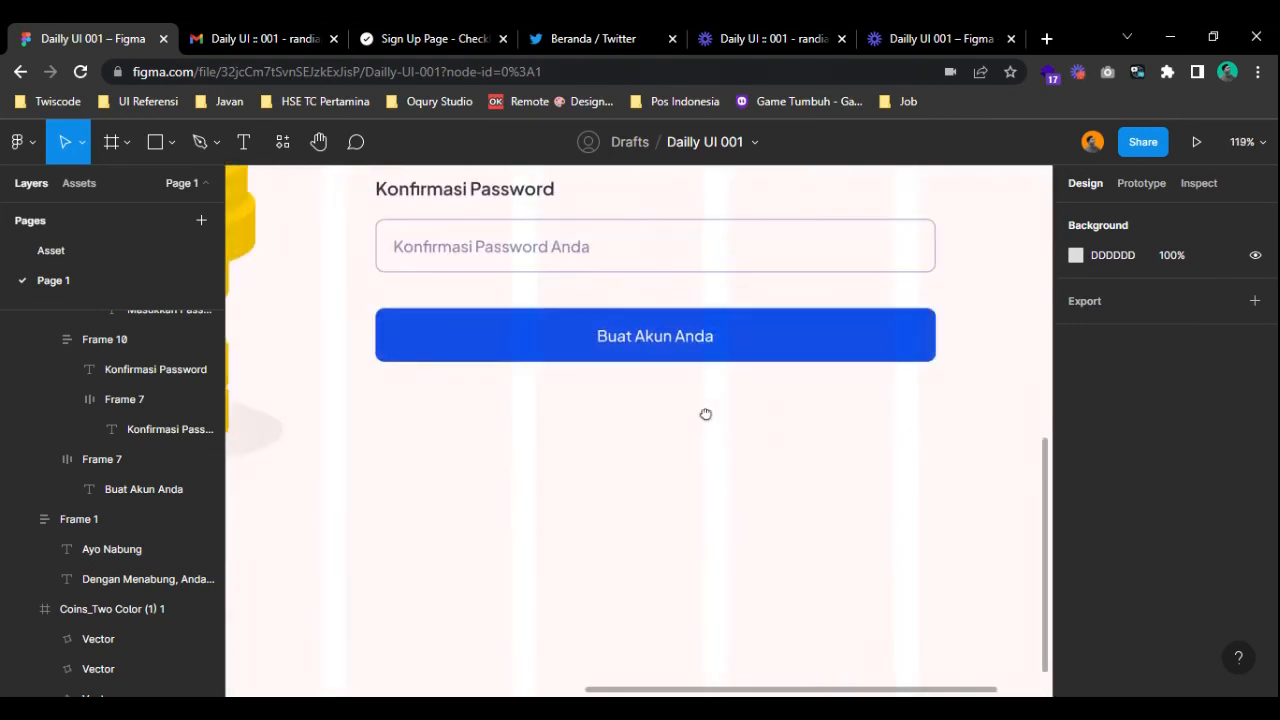
click(243, 141)
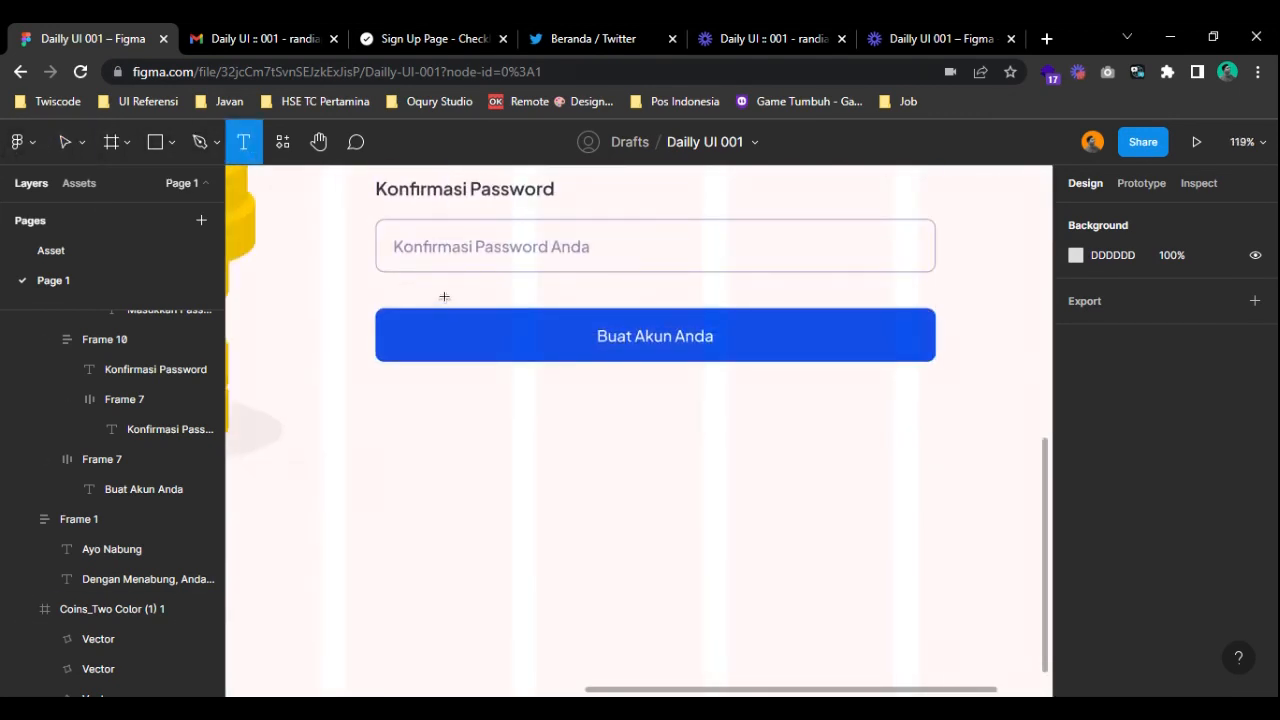
click(444, 297)
text(S)
key(BackSpace)
text(Suad)
key(BackSpace)
key(BackSpace)
text(dah pu)
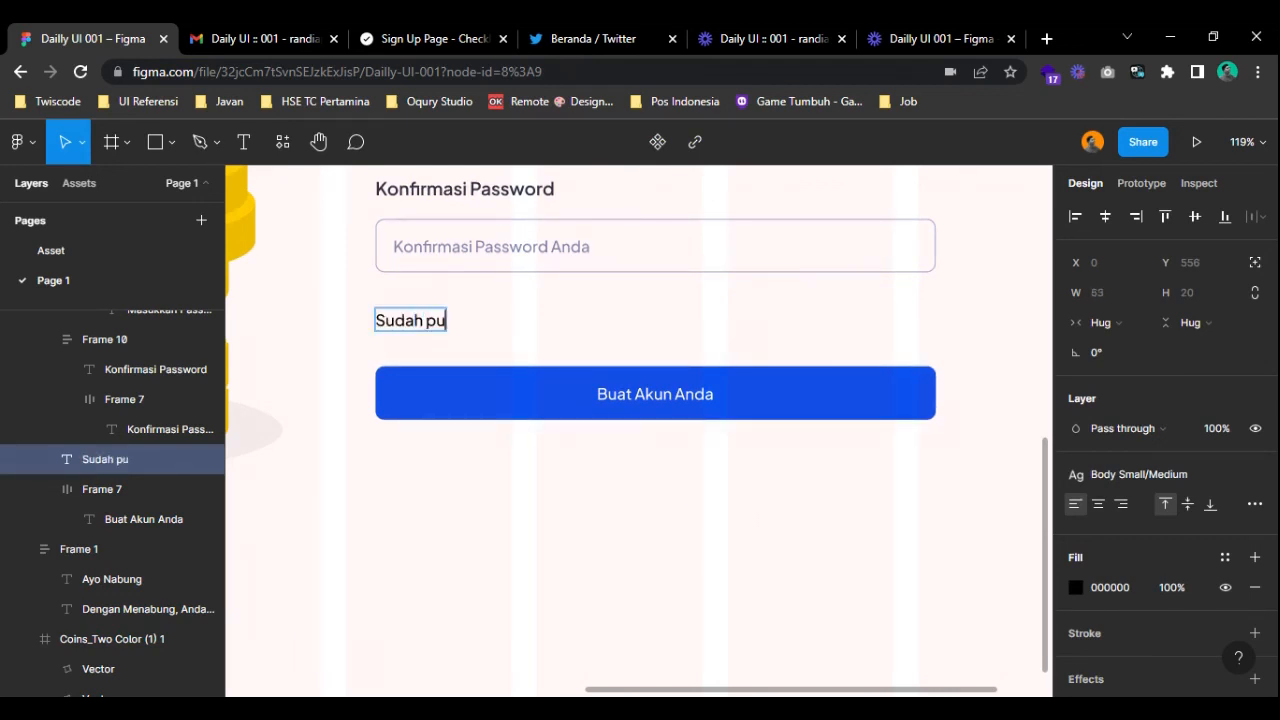
text(nya akun? Masuk)
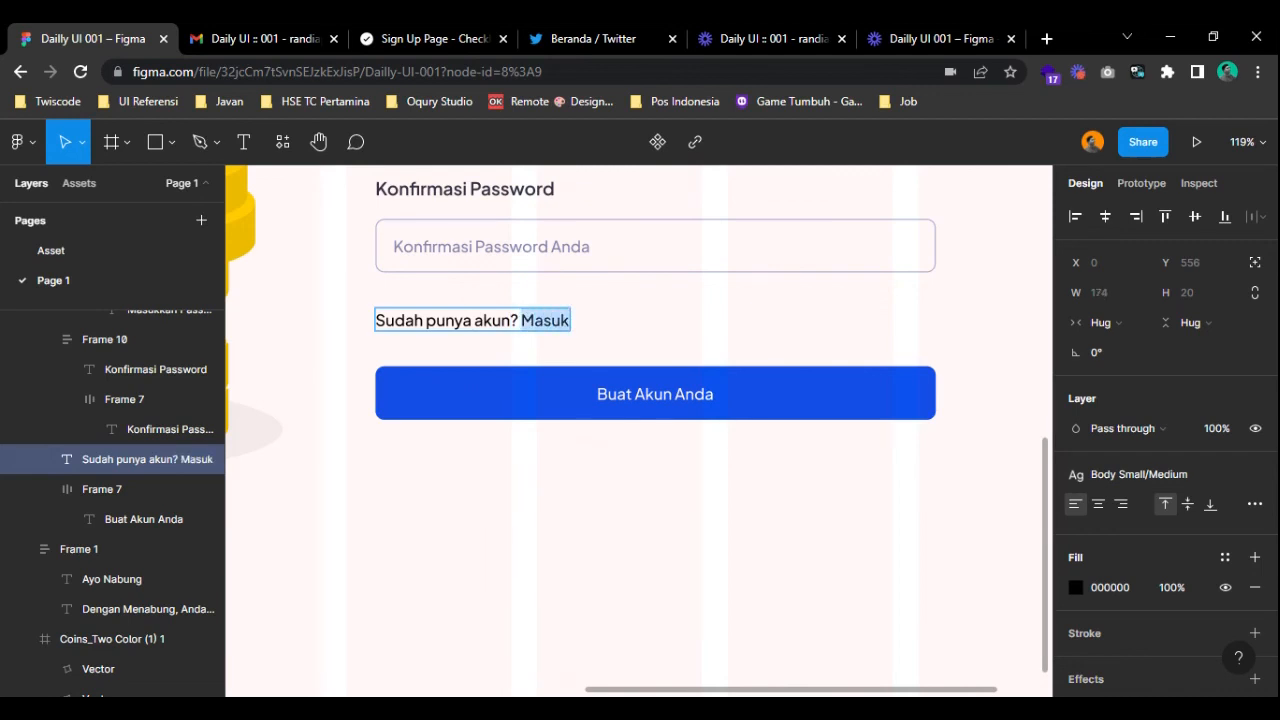
- Make the word "Masuk" bold and apply the Brand/Primary colour style to it
key(ctrl+b)
scroll(1168, 482, down, 3)
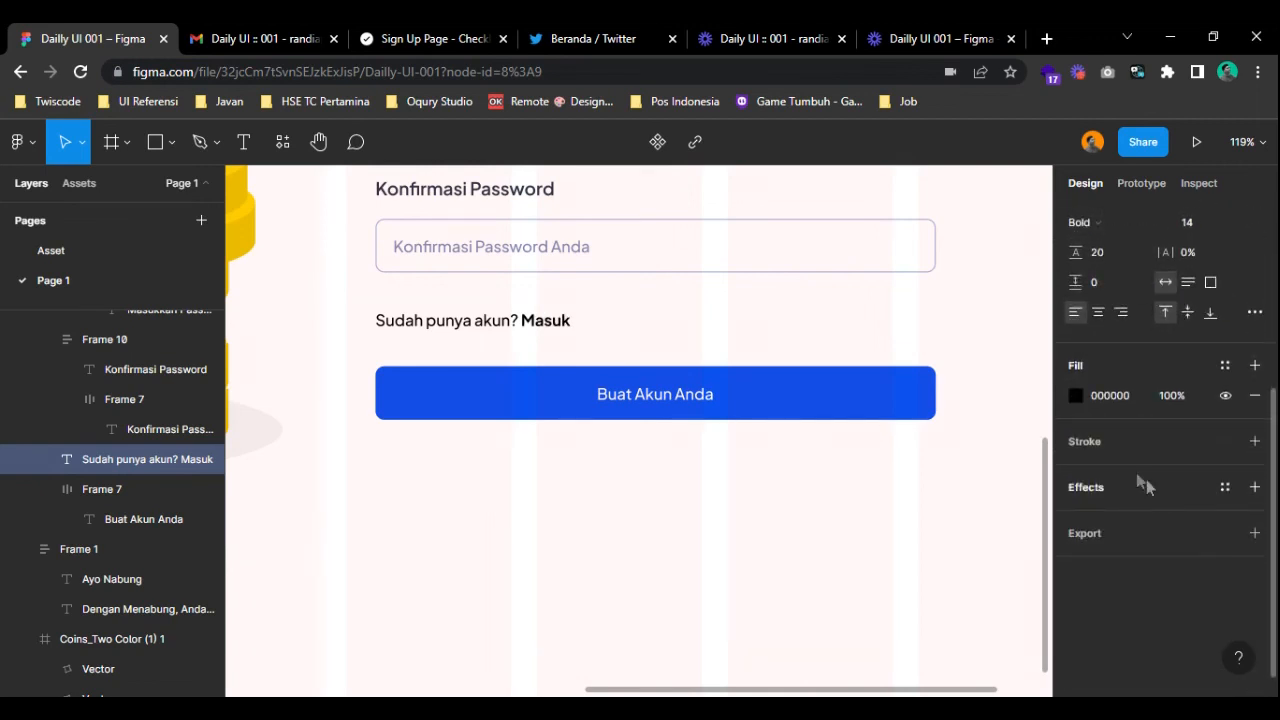
click(1225, 365)
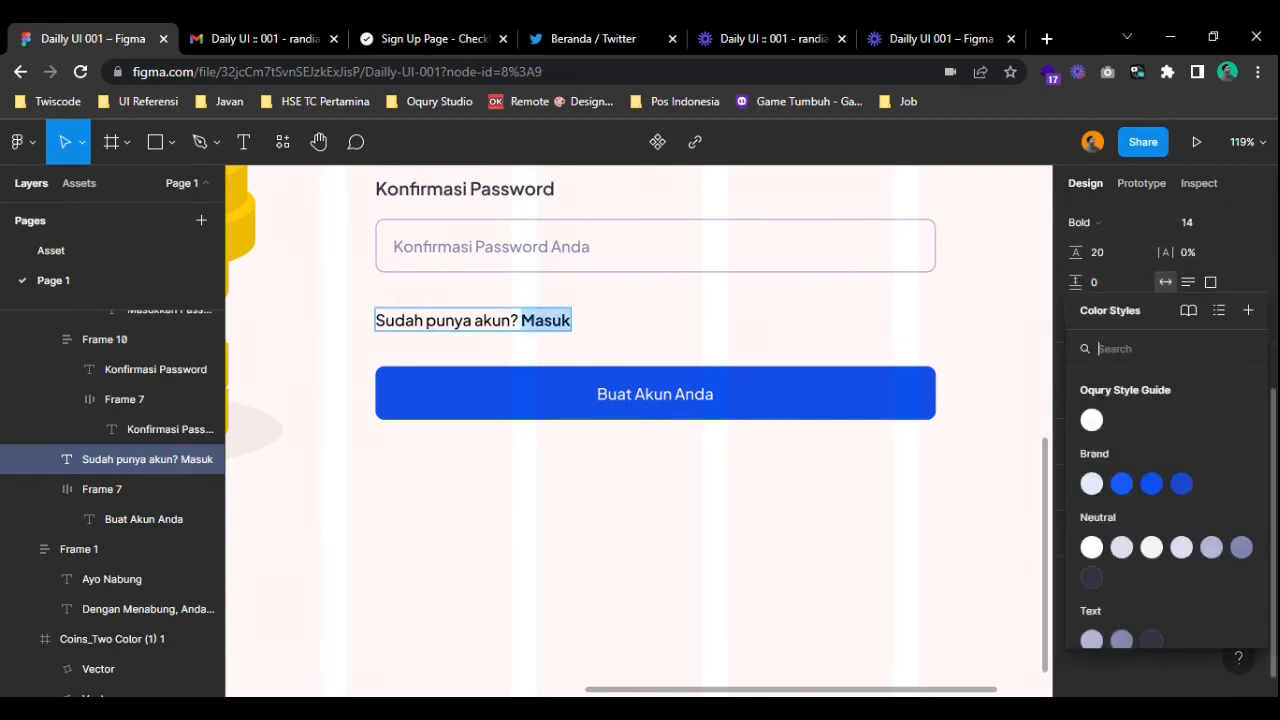
click(1149, 490)
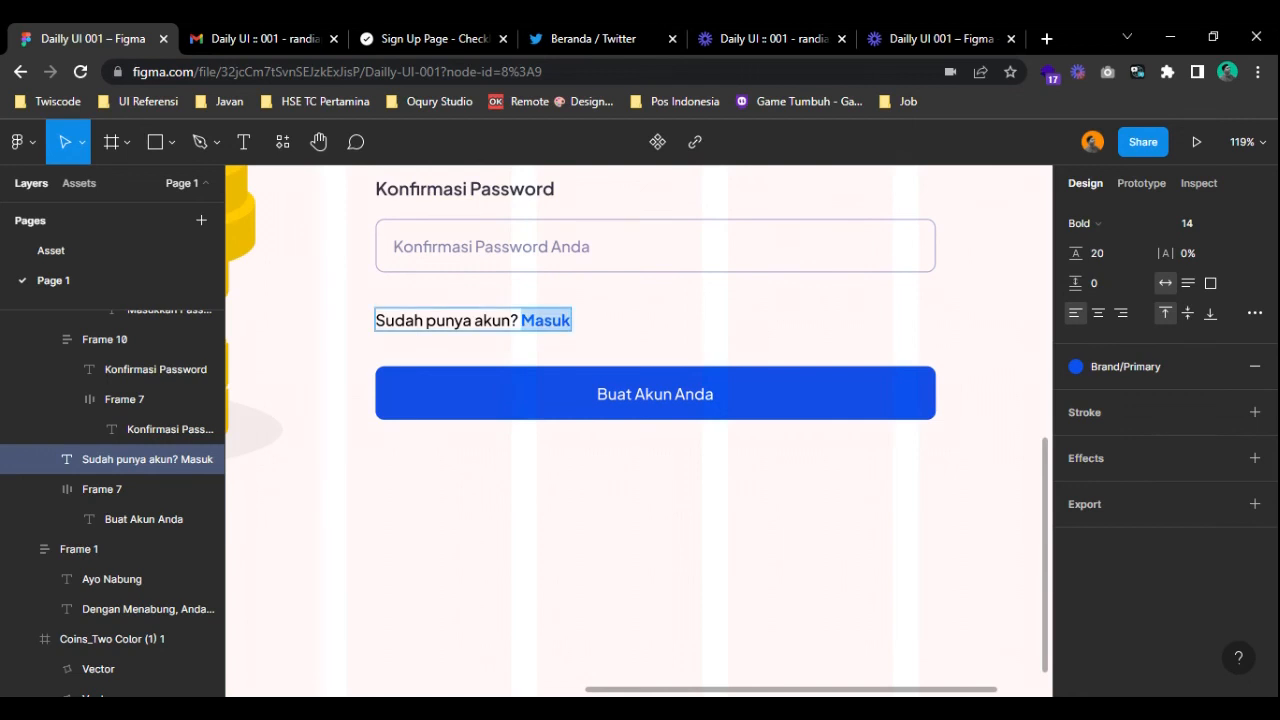
- Apply the Neutral/600 colour style to the "Sudah punya akun?" part of the text line
drag(571, 321, 374, 337)
click(1225, 365)
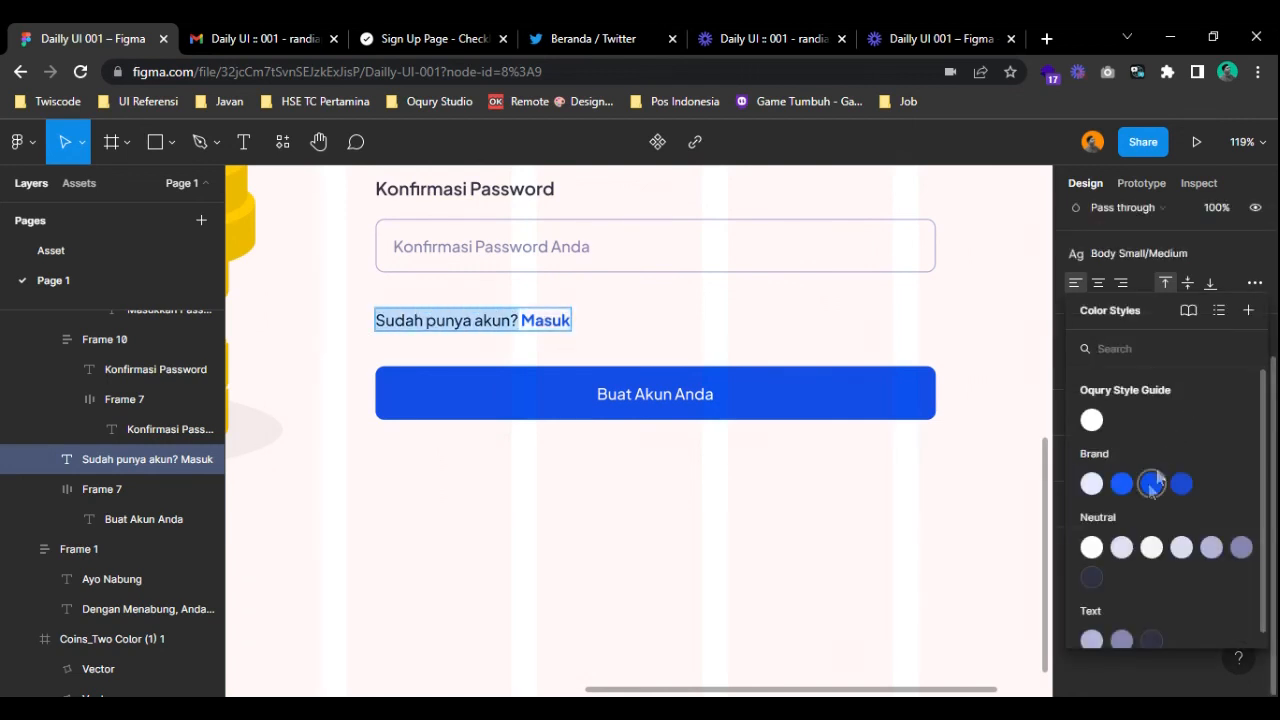
click(1091, 577)
key(Escape)
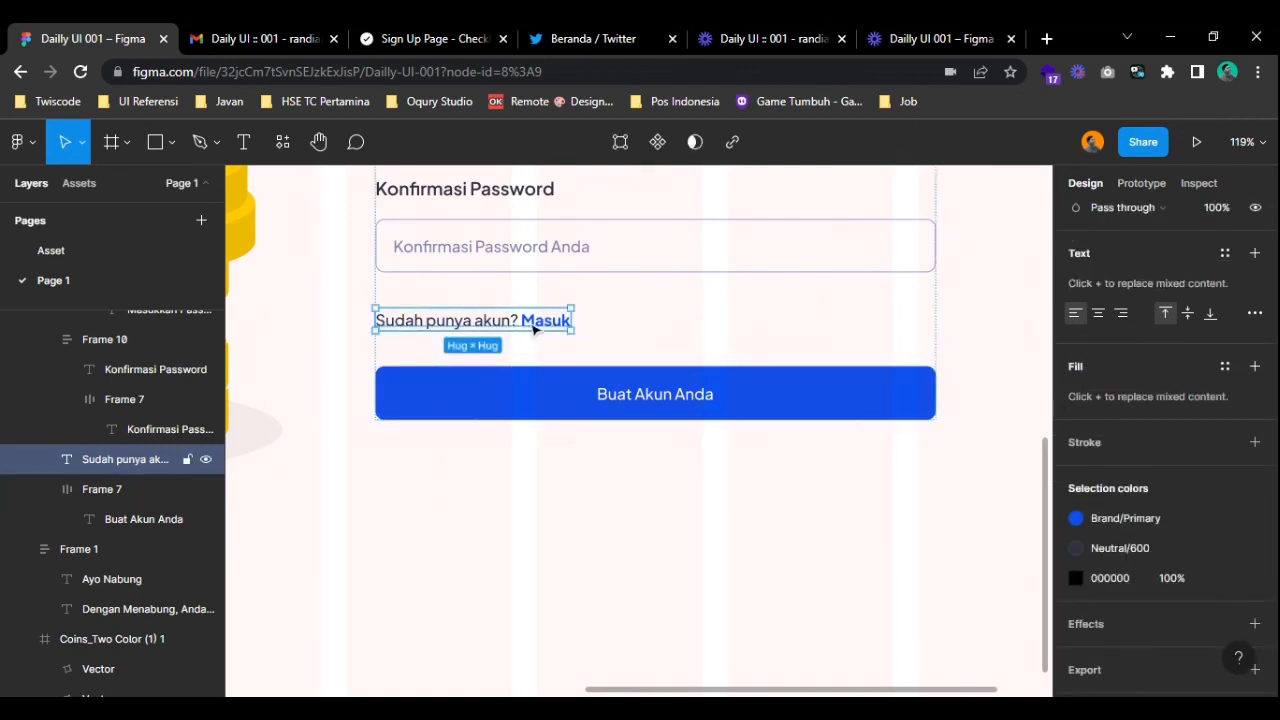
- Move the "Sudah punya akun? Masuk" line below the "Buat Akun Anda" button in the form's auto layout
key(Down)
click(588, 489)
scroll(591, 489, down, 6)
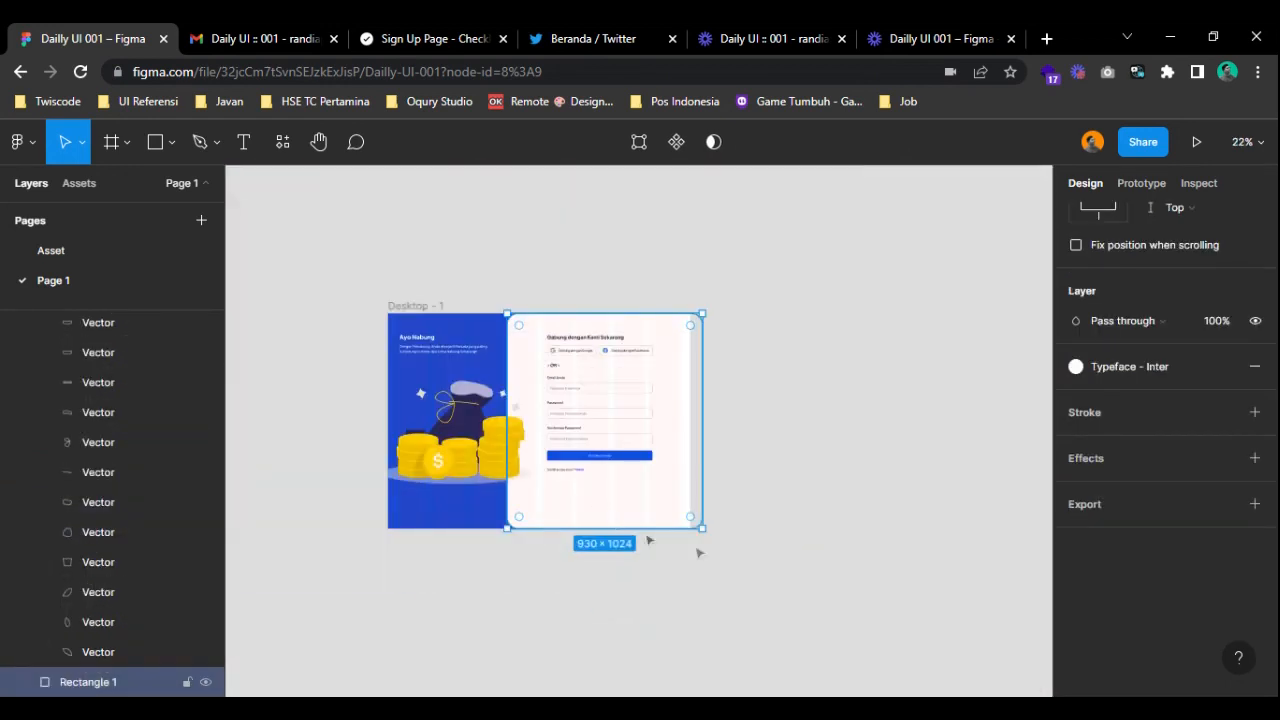
click(850, 537)
drag(825, 526, 863, 510)
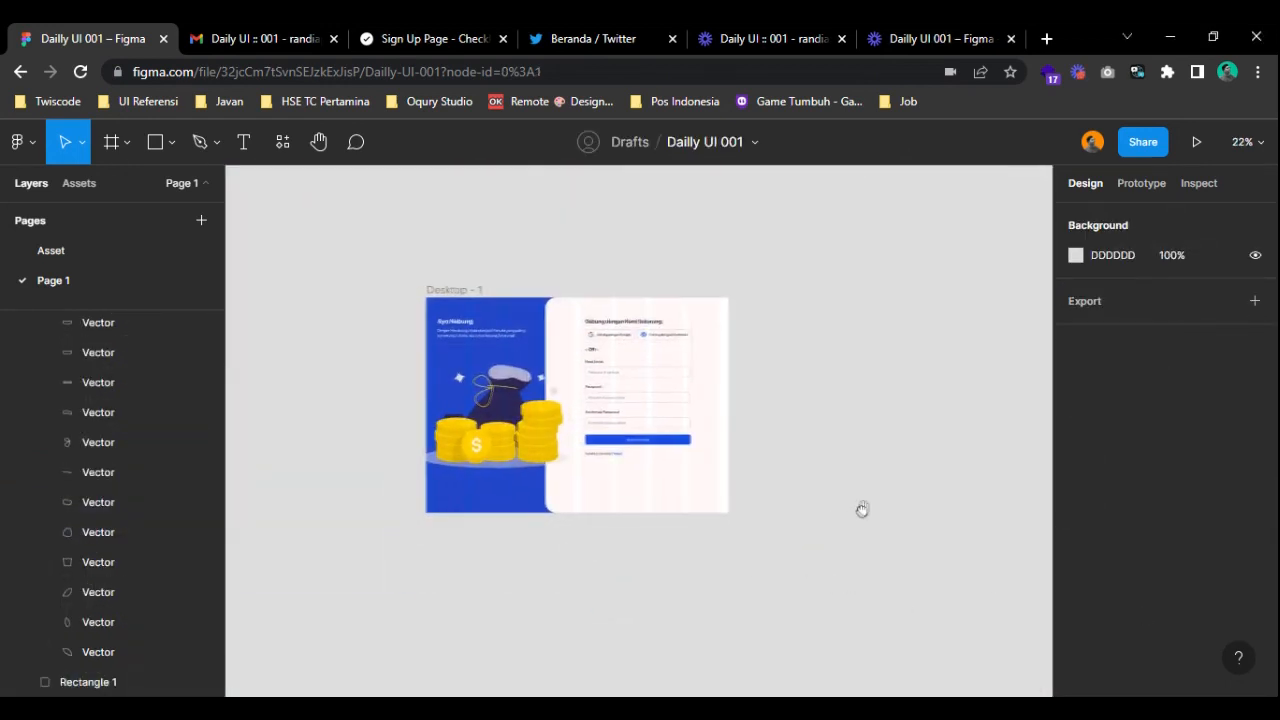
- Present the Desktop - 1 frame as a prototype and set the preview scaling to Fit width
click(431, 293)
click(1196, 141)
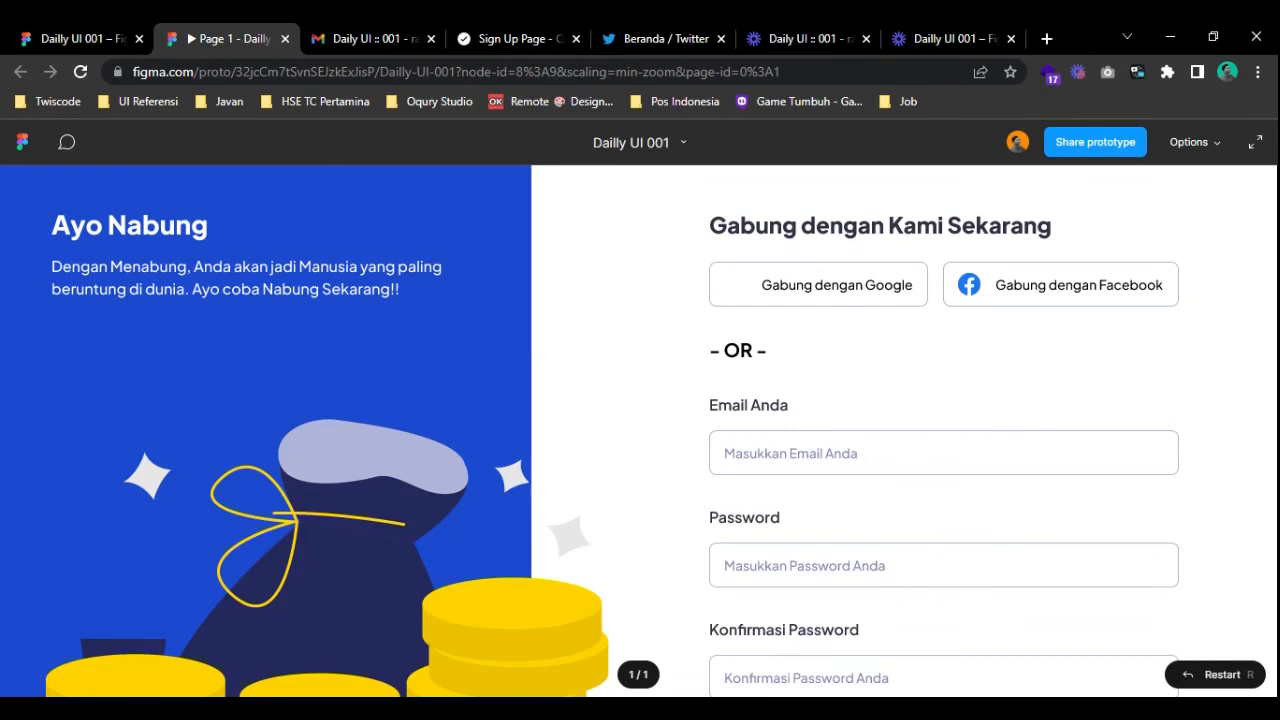
click(1192, 142)
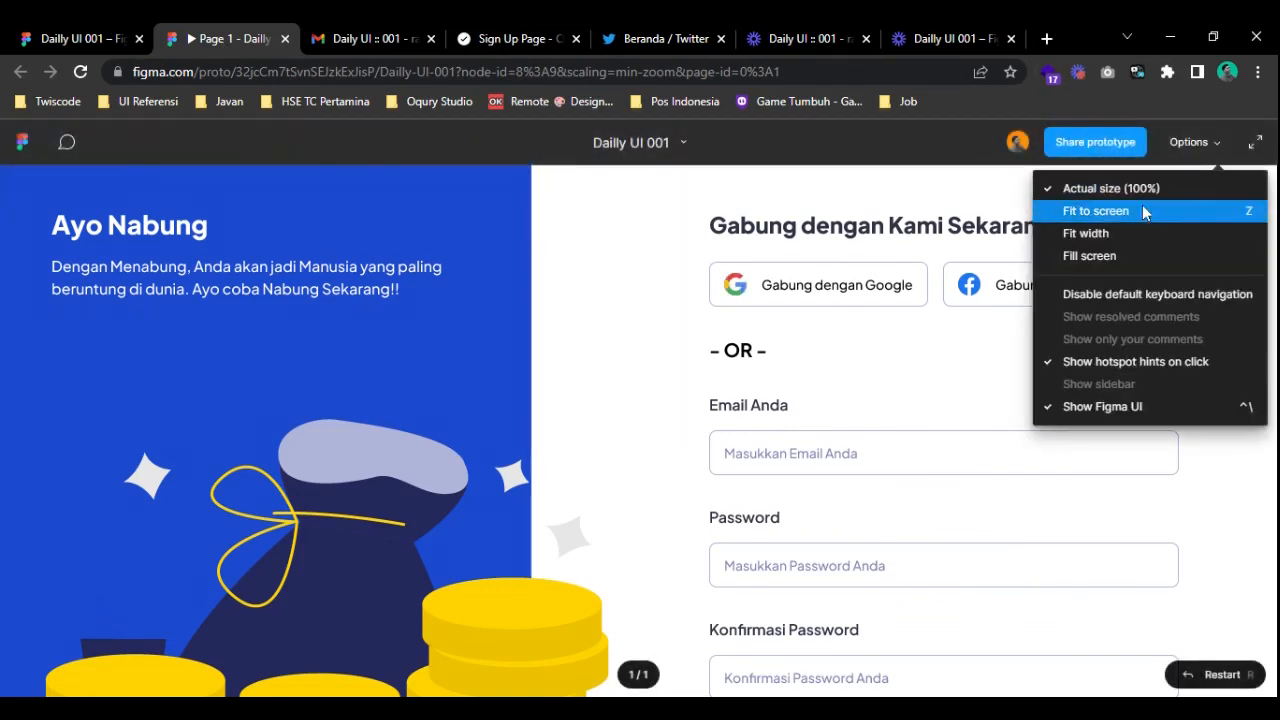
click(1141, 213)
click(1210, 149)
click(1162, 237)
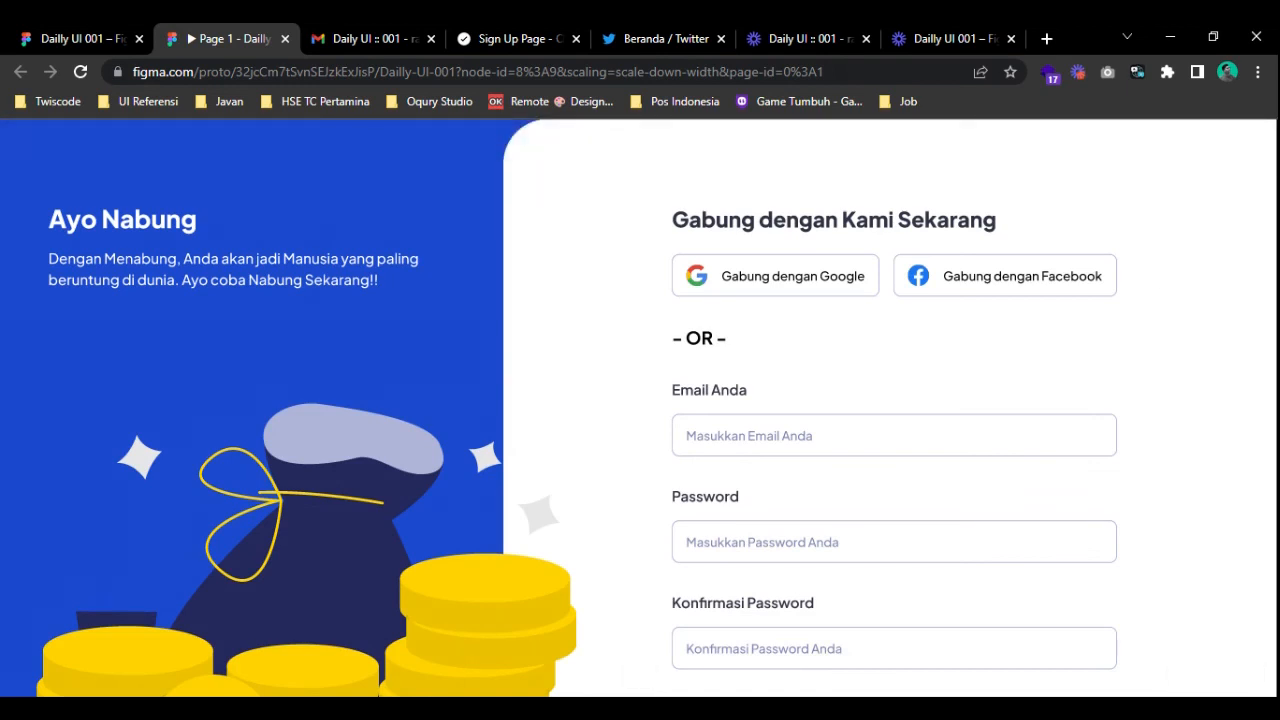
- Look over the whole sign-up page in the prototype preview from top to bottom and close the preview
scroll(618, 295, down, 2)
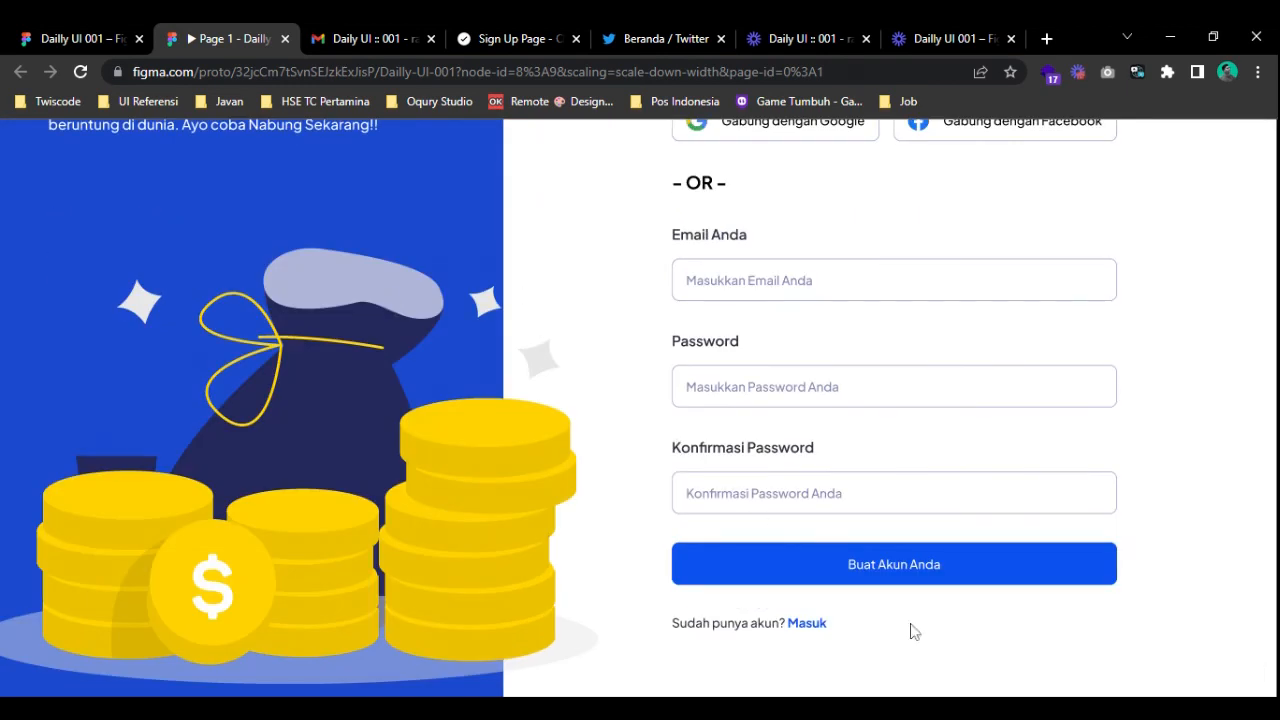
scroll(974, 641, up, 2)
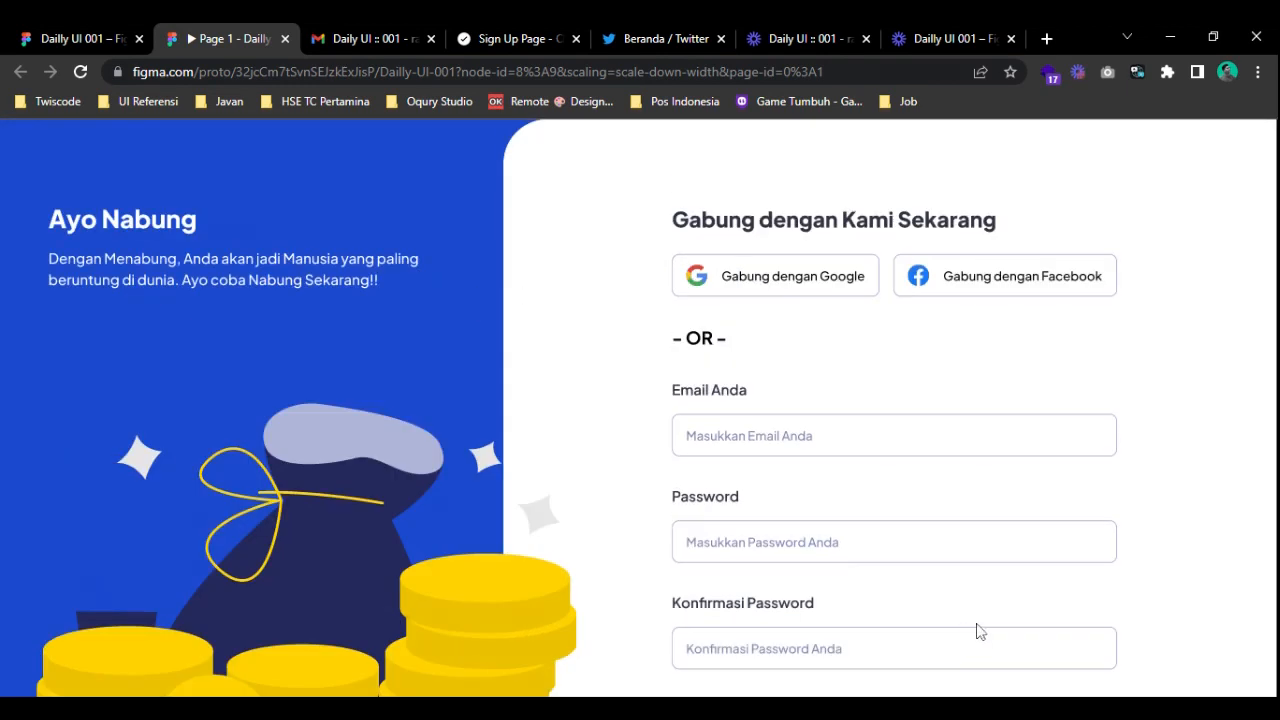
scroll(978, 620, down, 4)
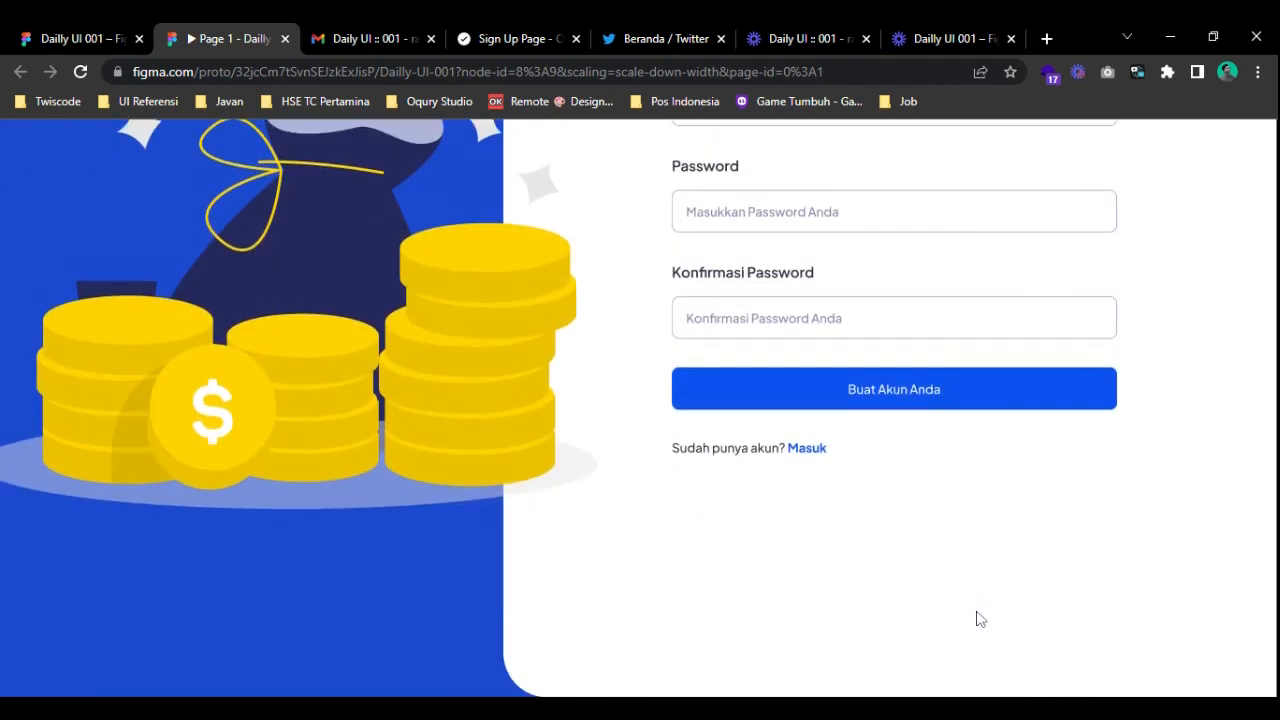
scroll(980, 619, up, 4)
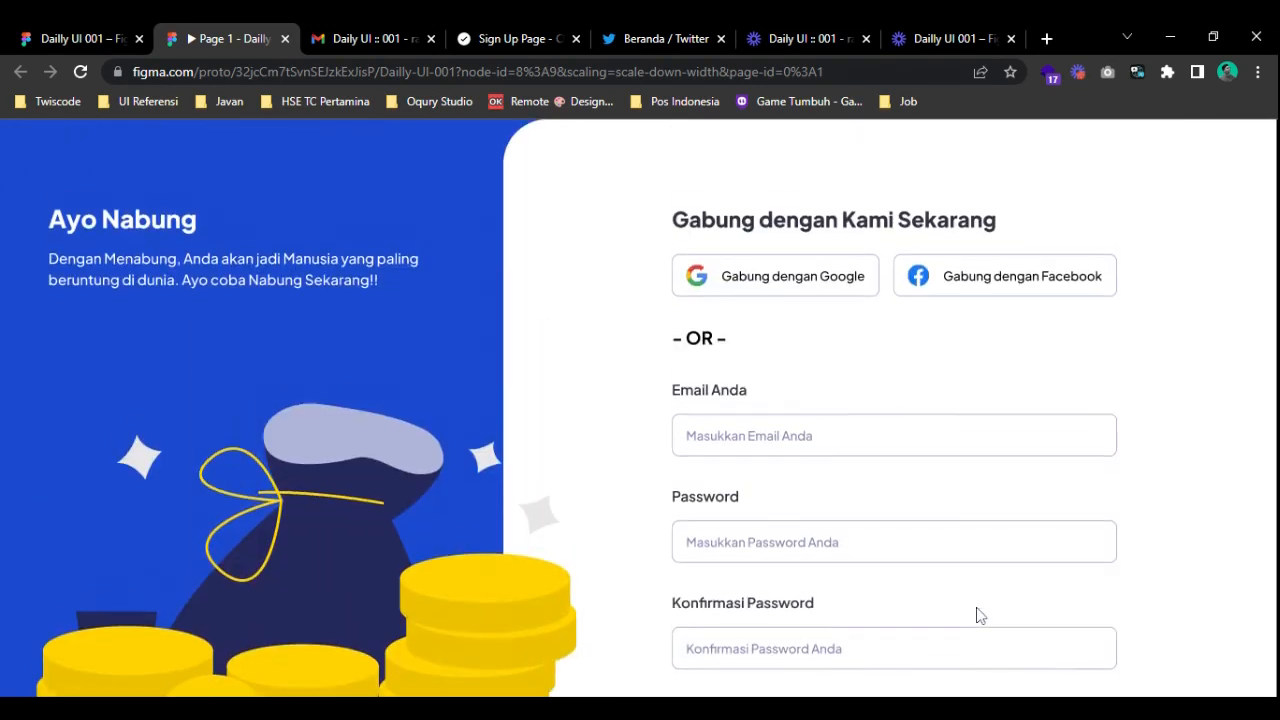
click(285, 38)
- Rename the Desktop - 1 frame to "Sign Up"
drag(854, 369, 858, 340)
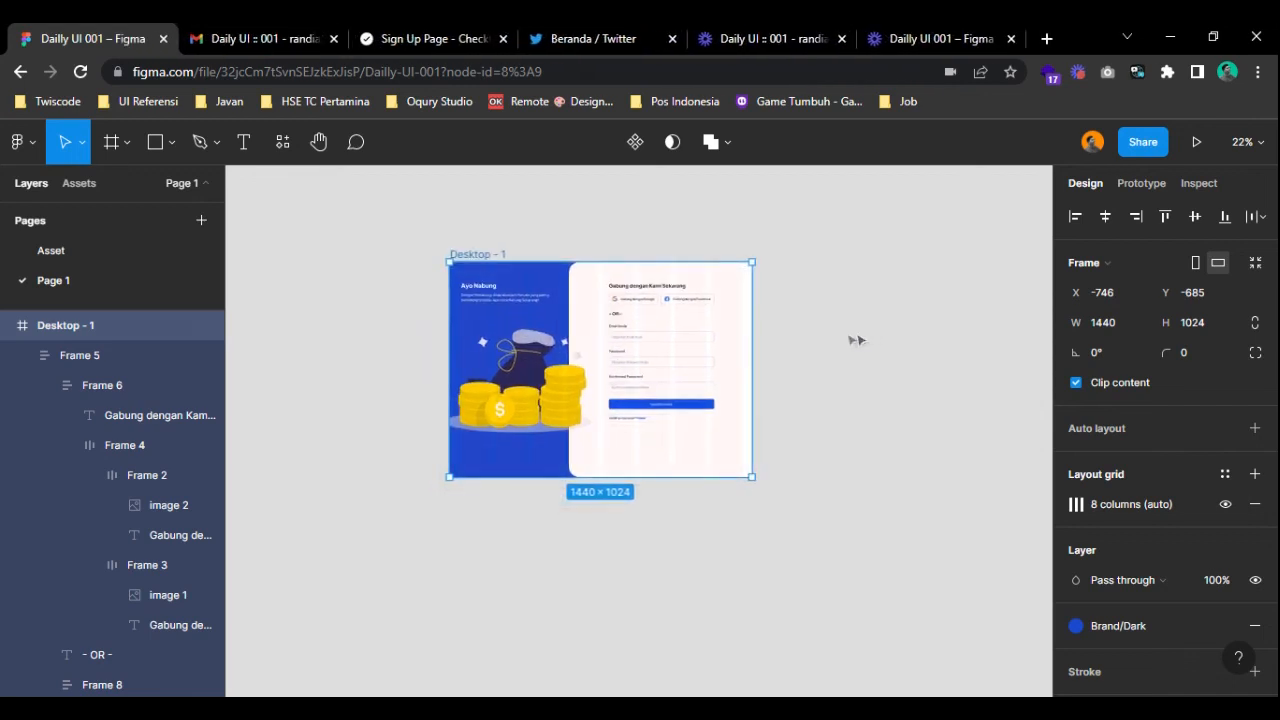
scroll(809, 340, up, 4)
drag(760, 327, 1044, 347)
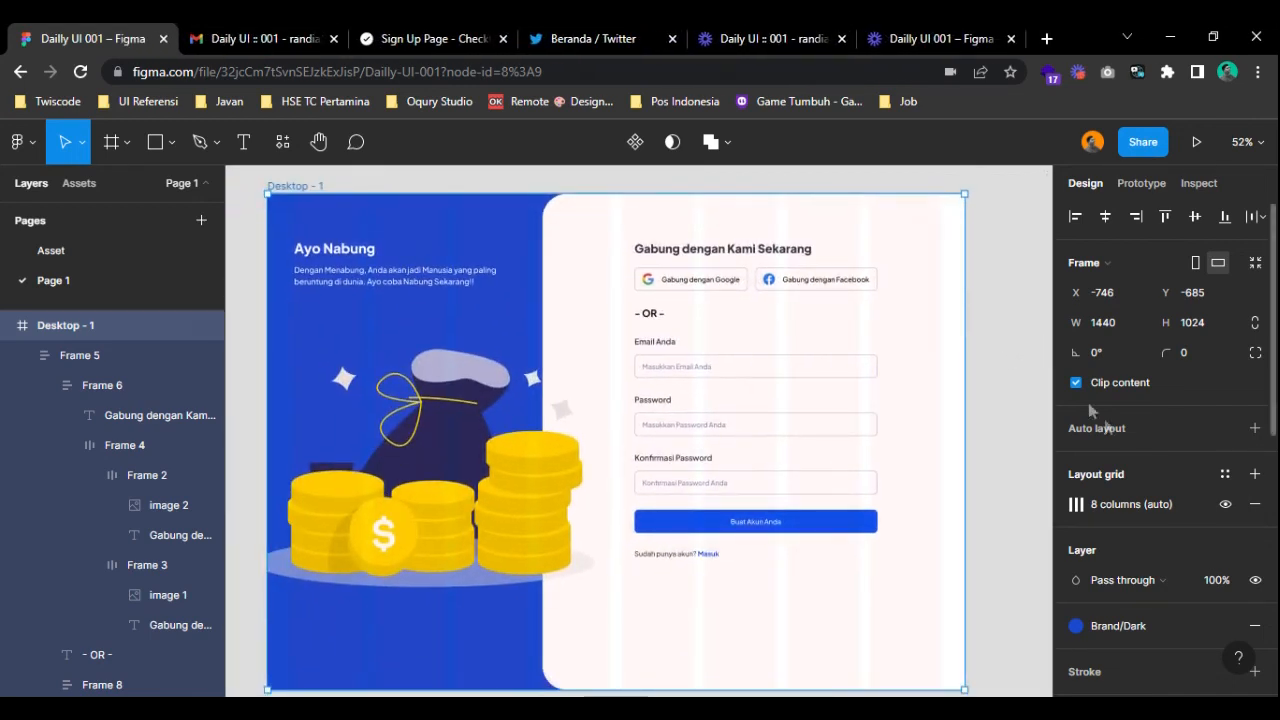
double_click(309, 189)
text(Sign Up)
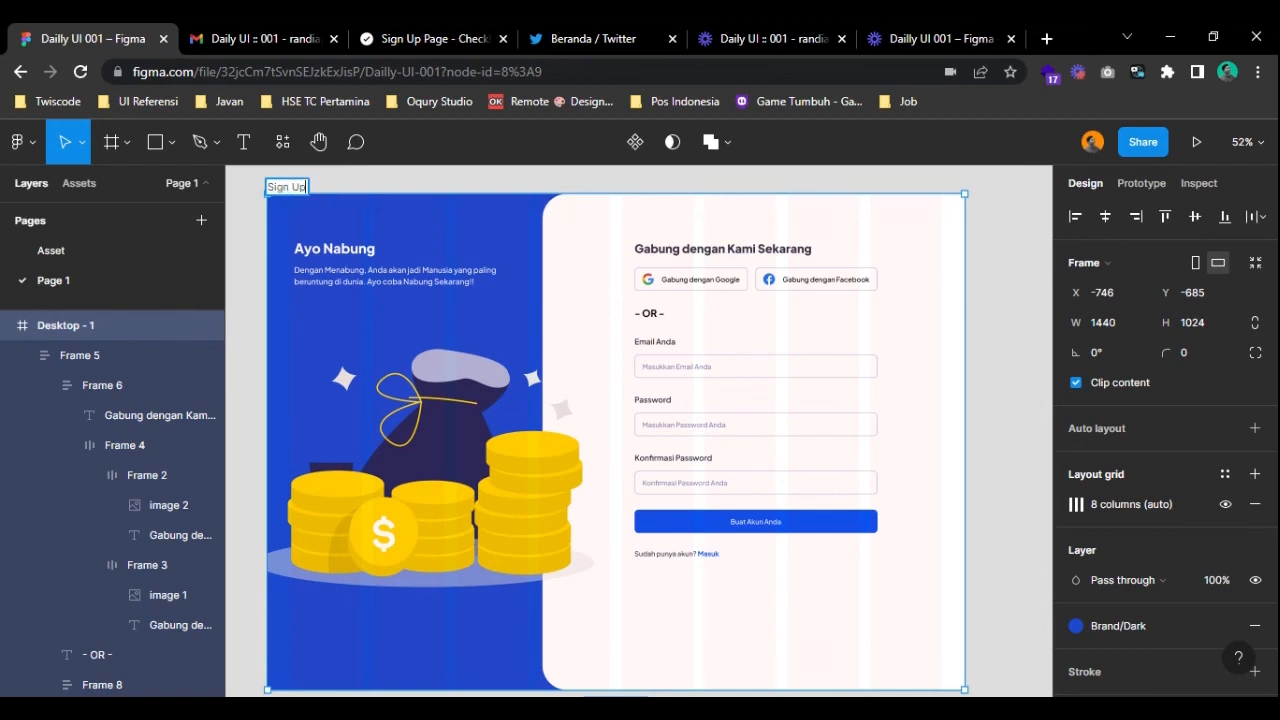
click(403, 184)
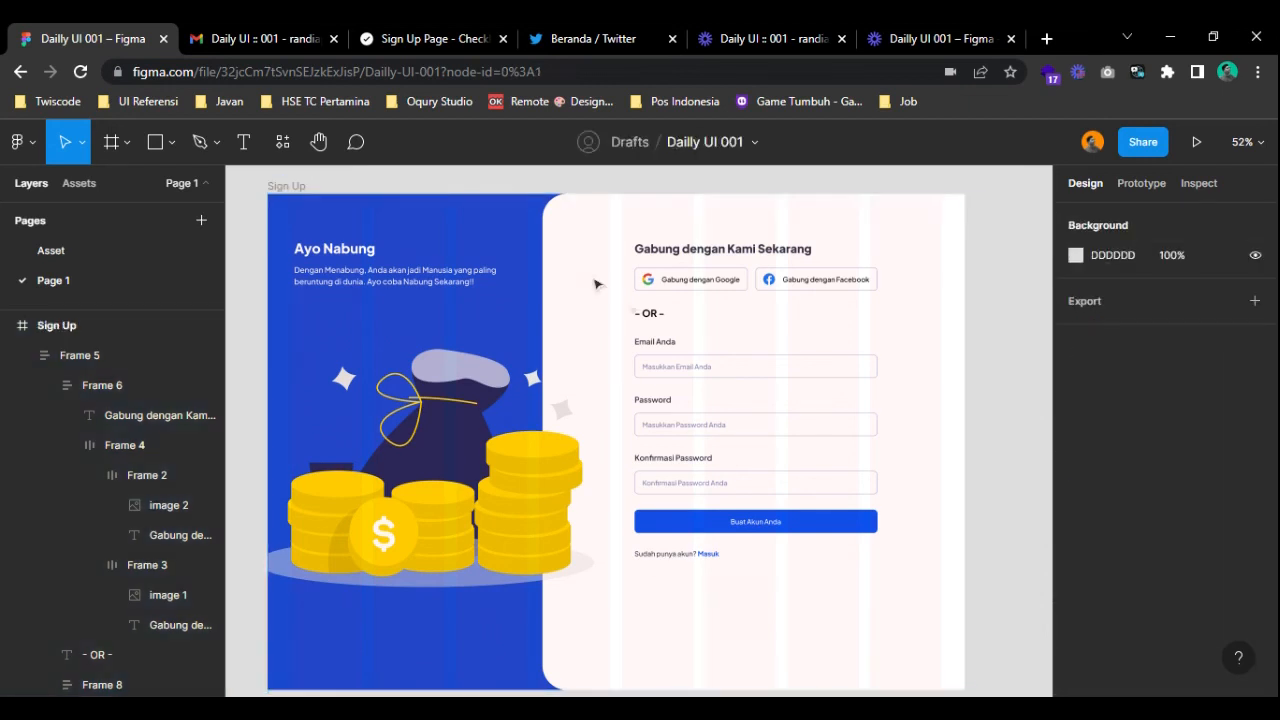
- Append a required-field asterisk to the "Email Anda" label
scroll(672, 340, up, 5)
double_click(672, 338)
click(672, 338)
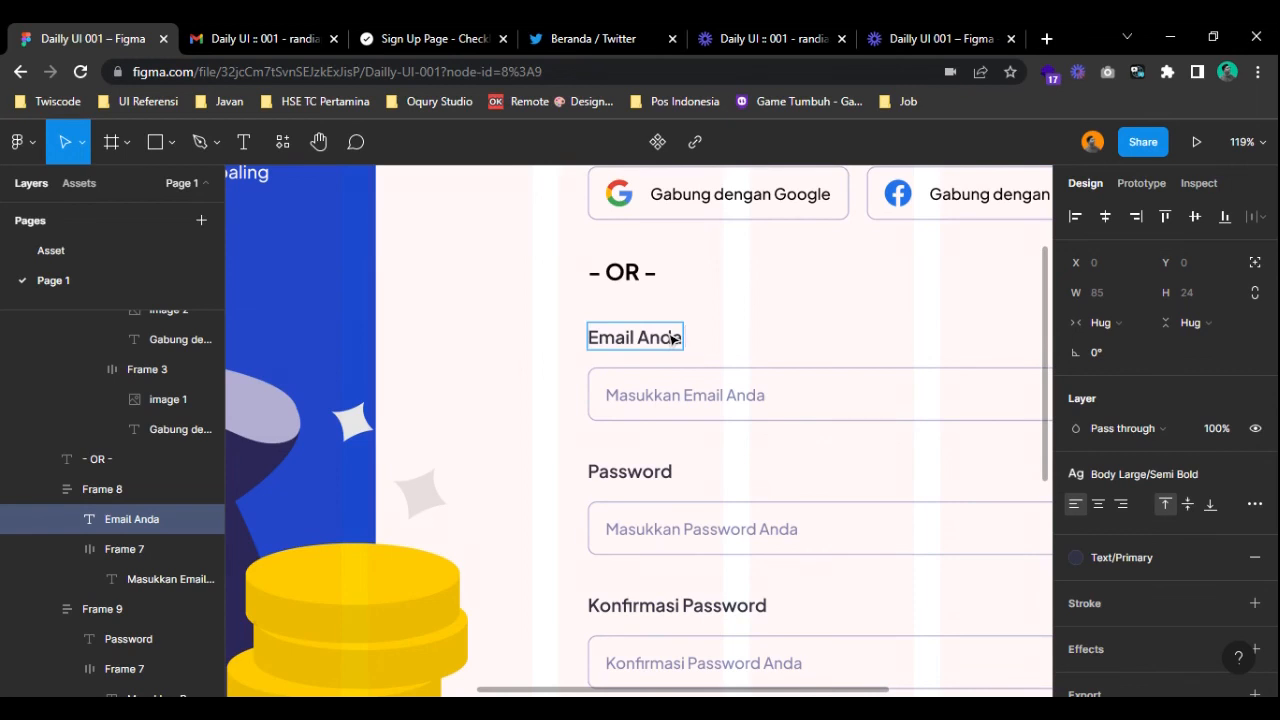
key(shift+End)
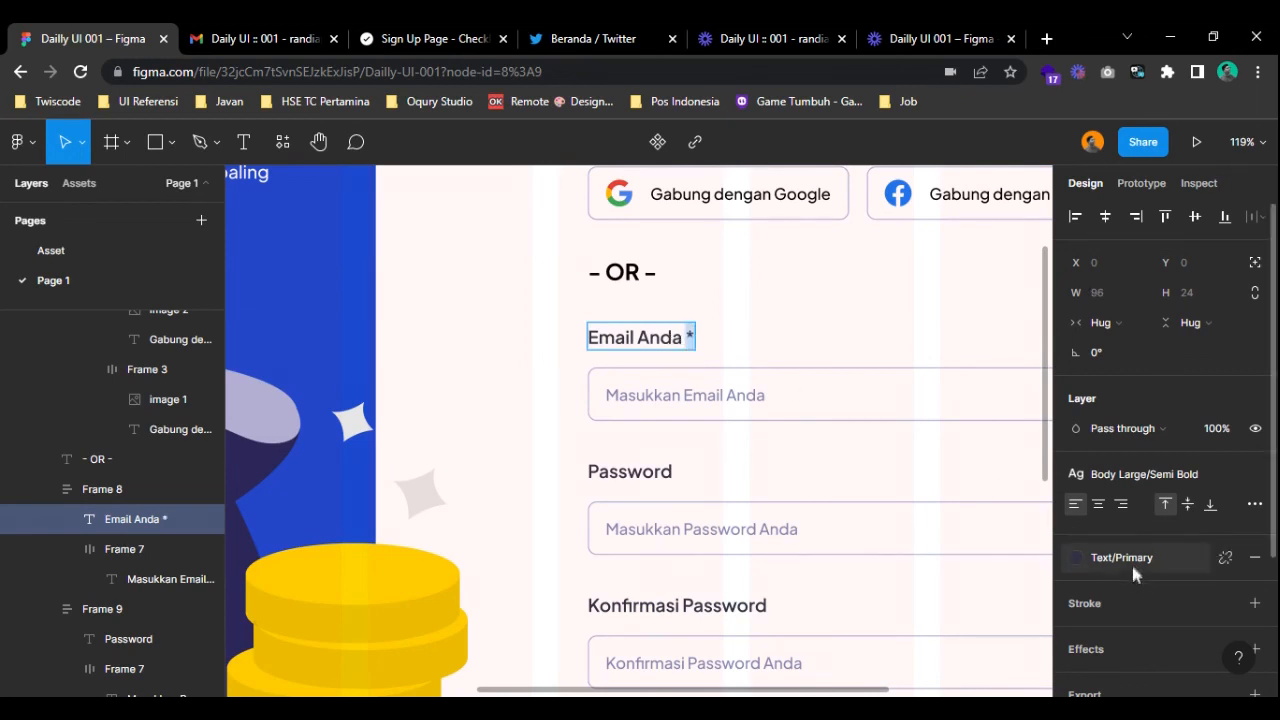
- Detach the colour style from the "Email Anda" asterisk and set its fill to red E74343
click(1224, 558)
click(1080, 587)
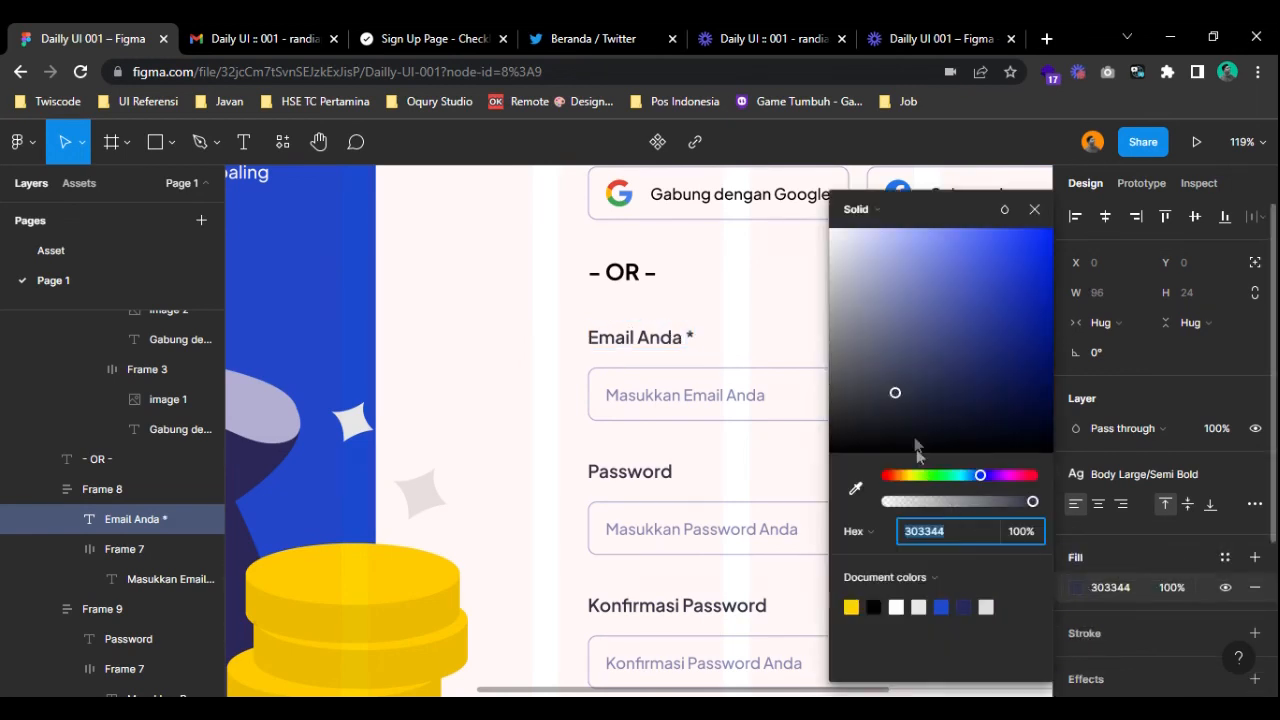
drag(967, 481, 886, 475)
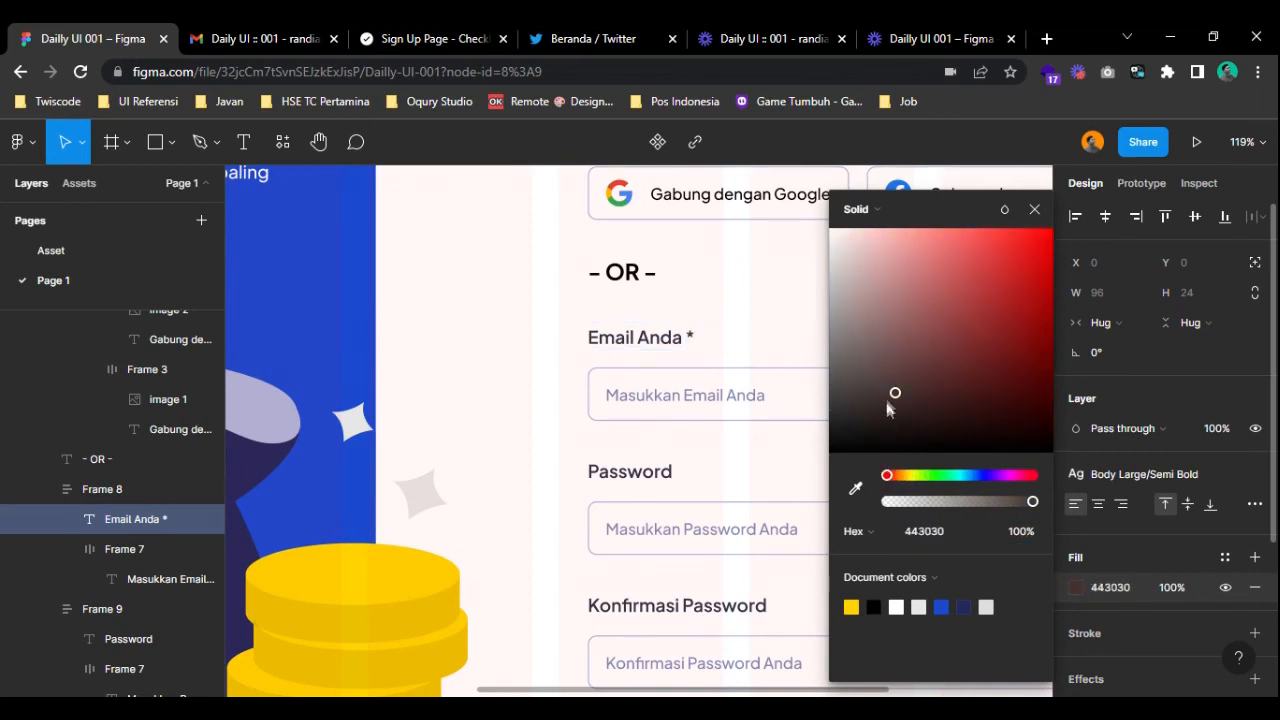
click(985, 266)
drag(986, 268, 987, 249)
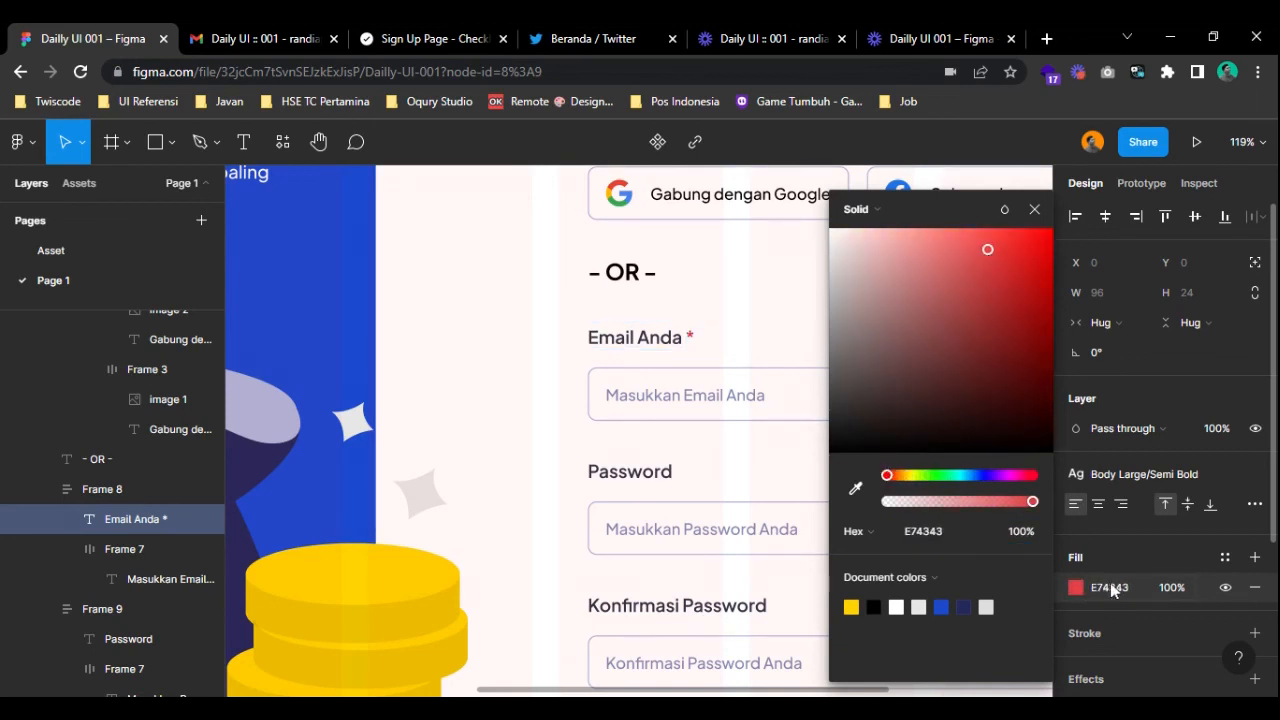
- Append an asterisk to the "Password" label and reuse the email asterisk's red fill E74343 for it
click(1113, 590)
key(ctrl+c)
click(672, 472)
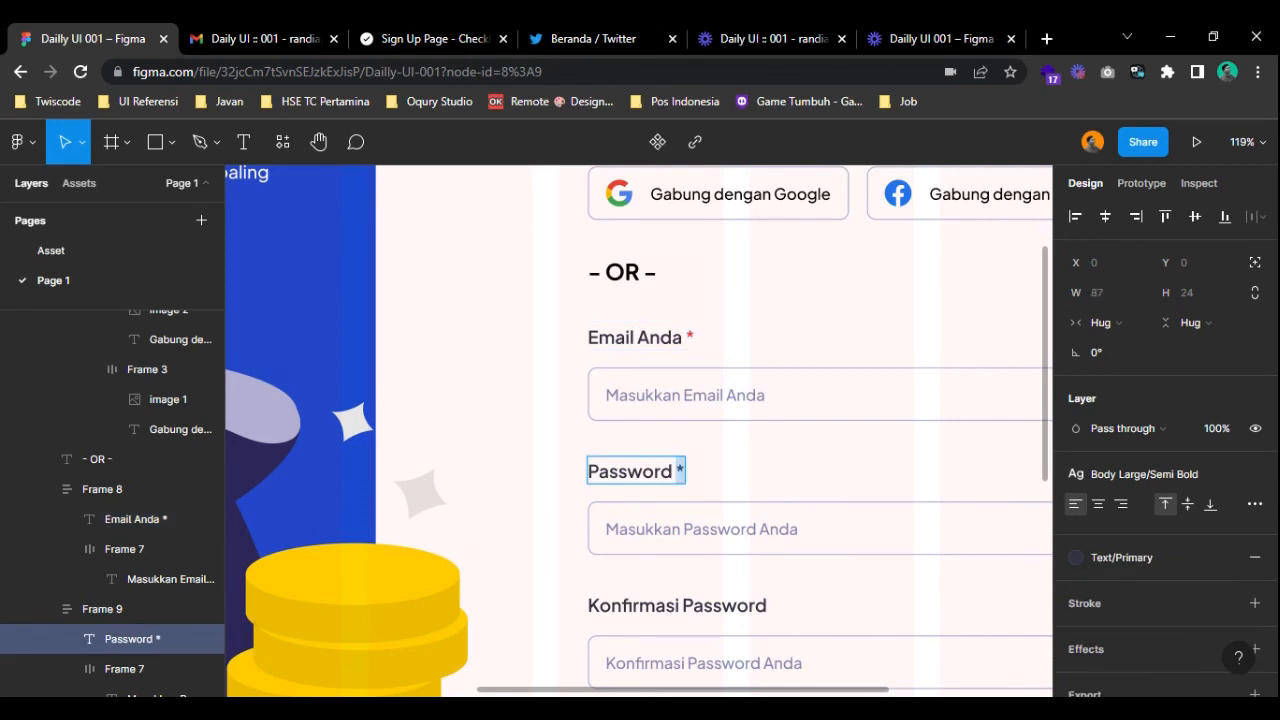
click(1220, 557)
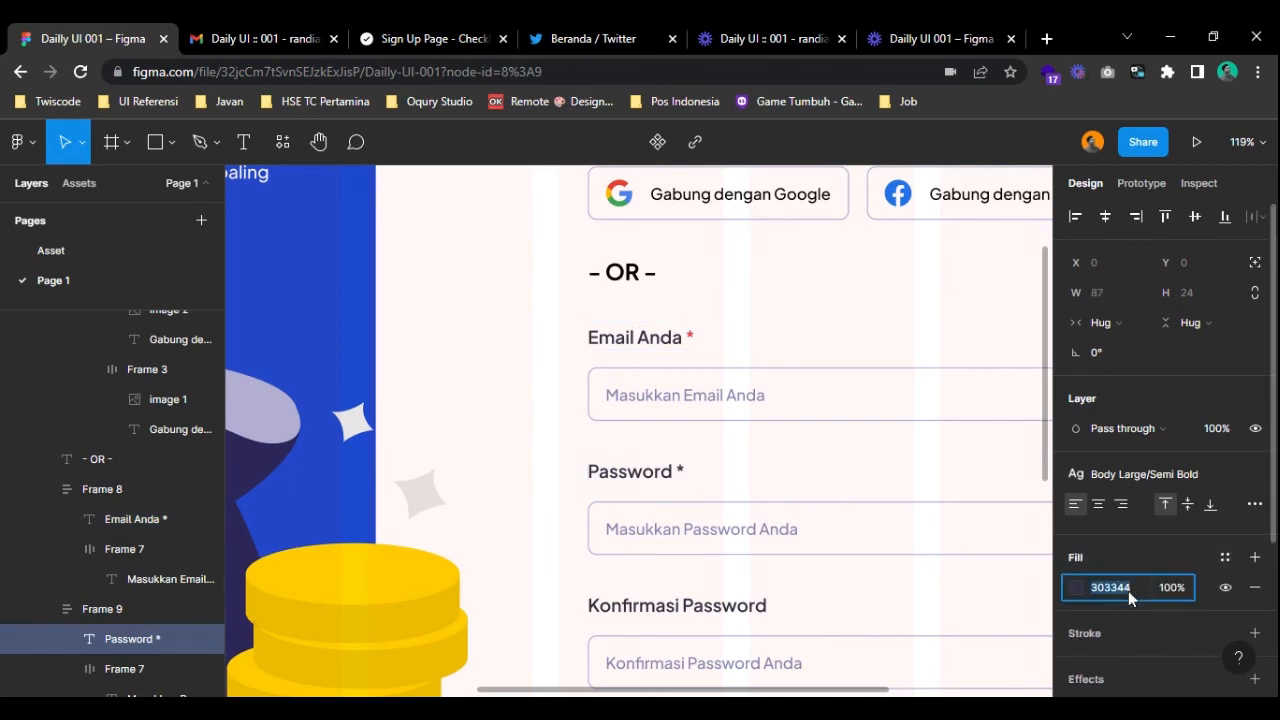
- Append an asterisk to the "Konfirmasi Password" label, detach its colour style and set its fill to E74343
double_click(764, 606)
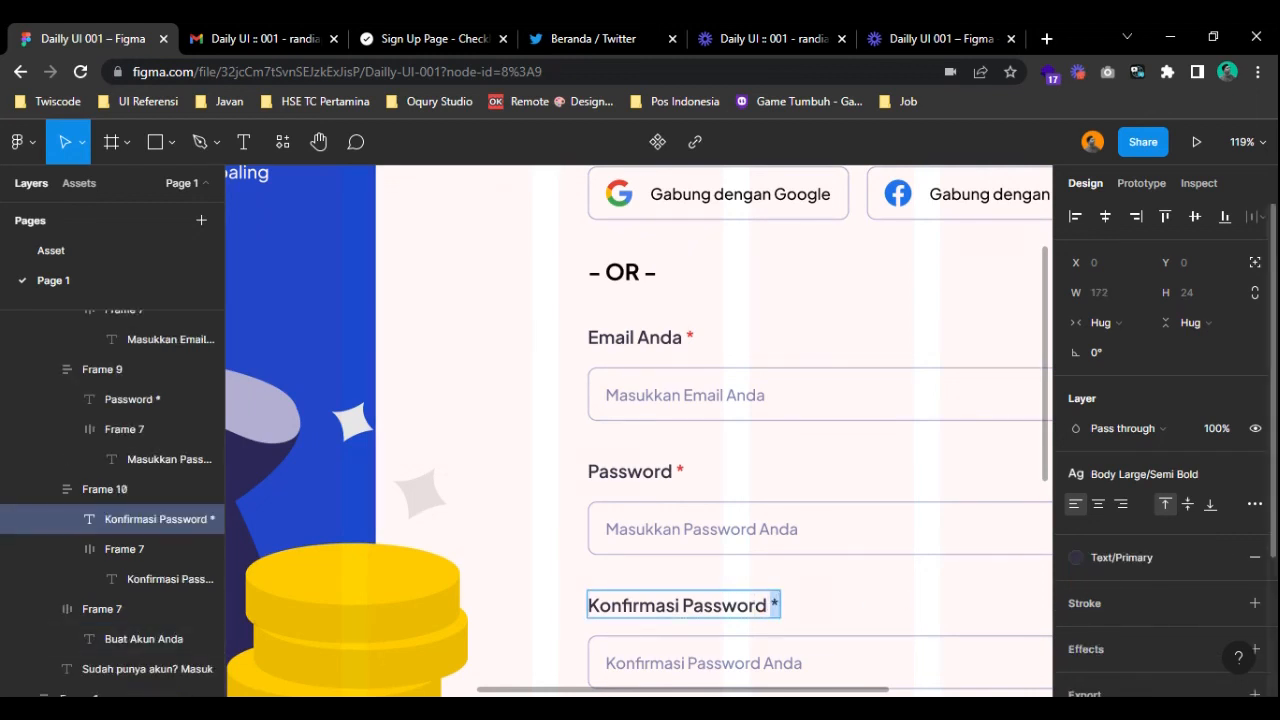
click(1225, 557)
click(1136, 583)
key(ctrl+v)
key(Return)
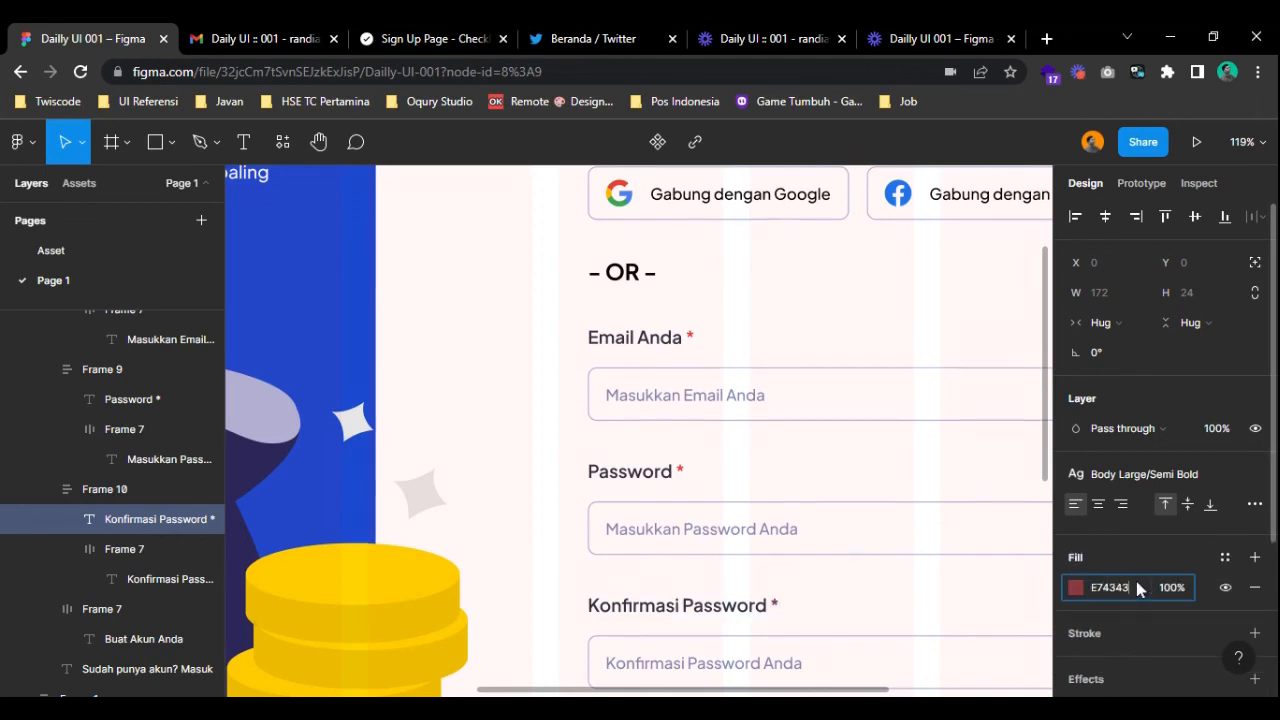
click(529, 471)
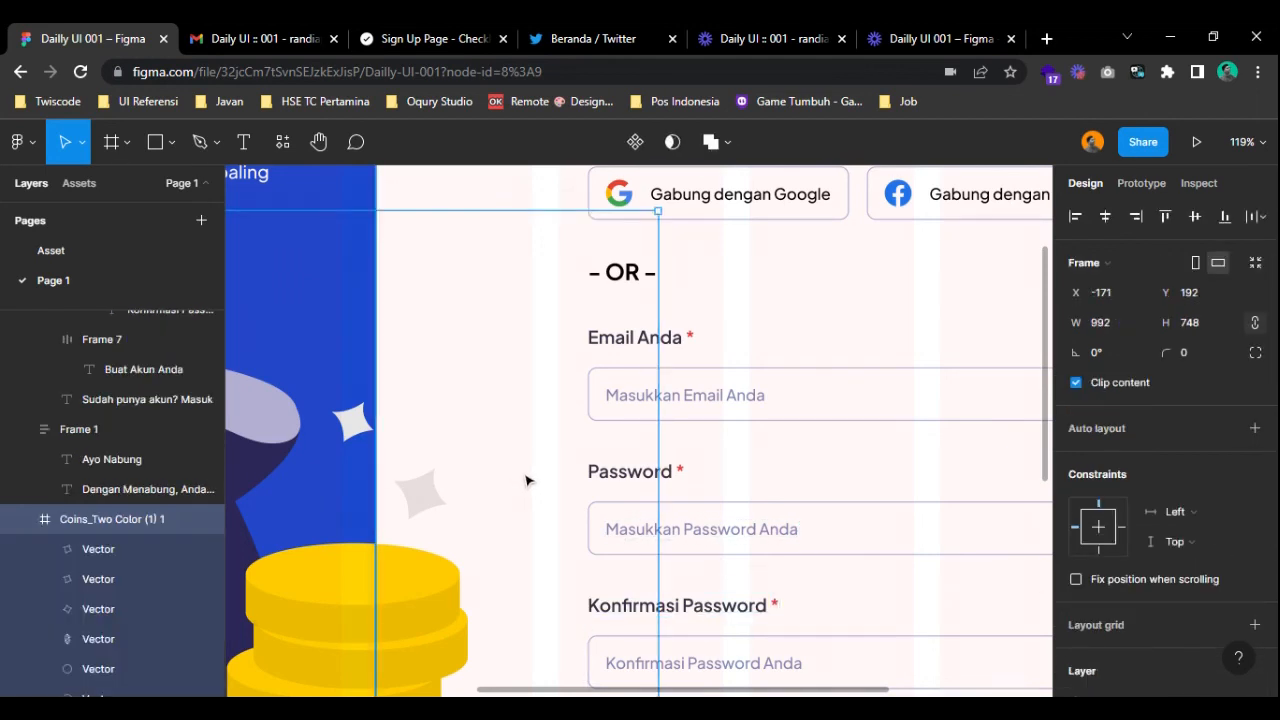
scroll(529, 481, down, 3)
click(923, 391)
drag(927, 476, 1011, 400)
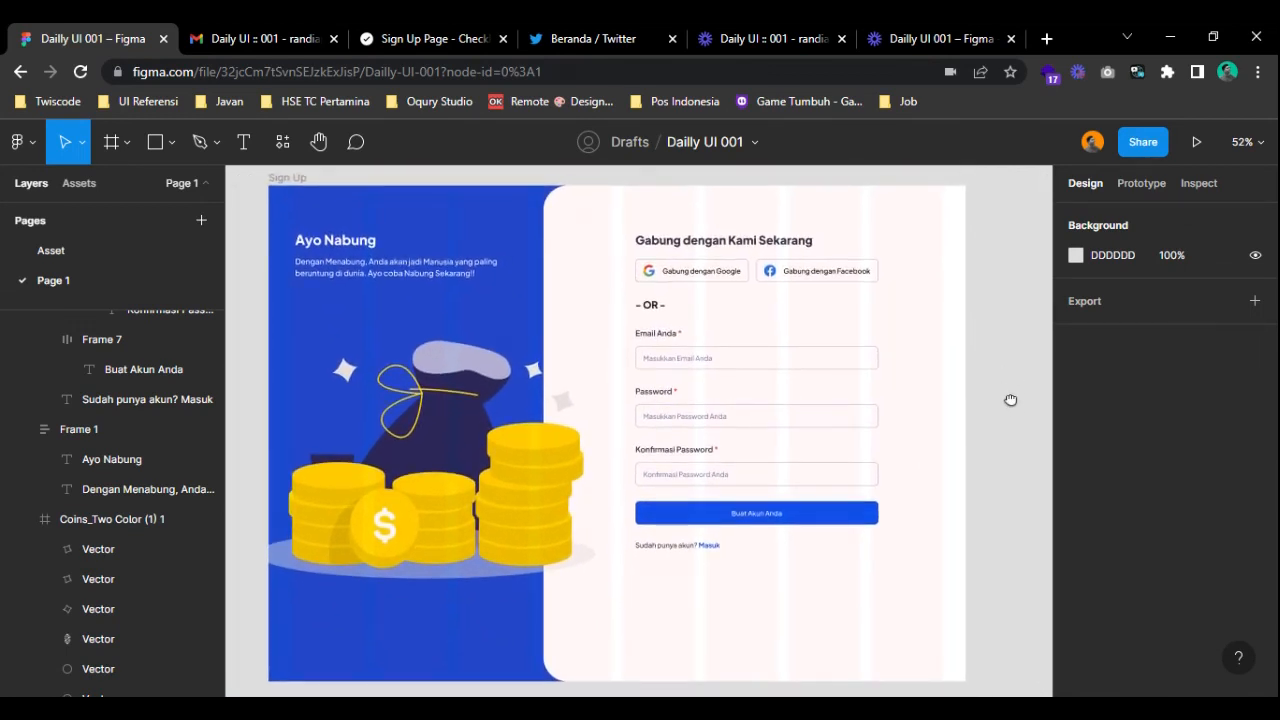